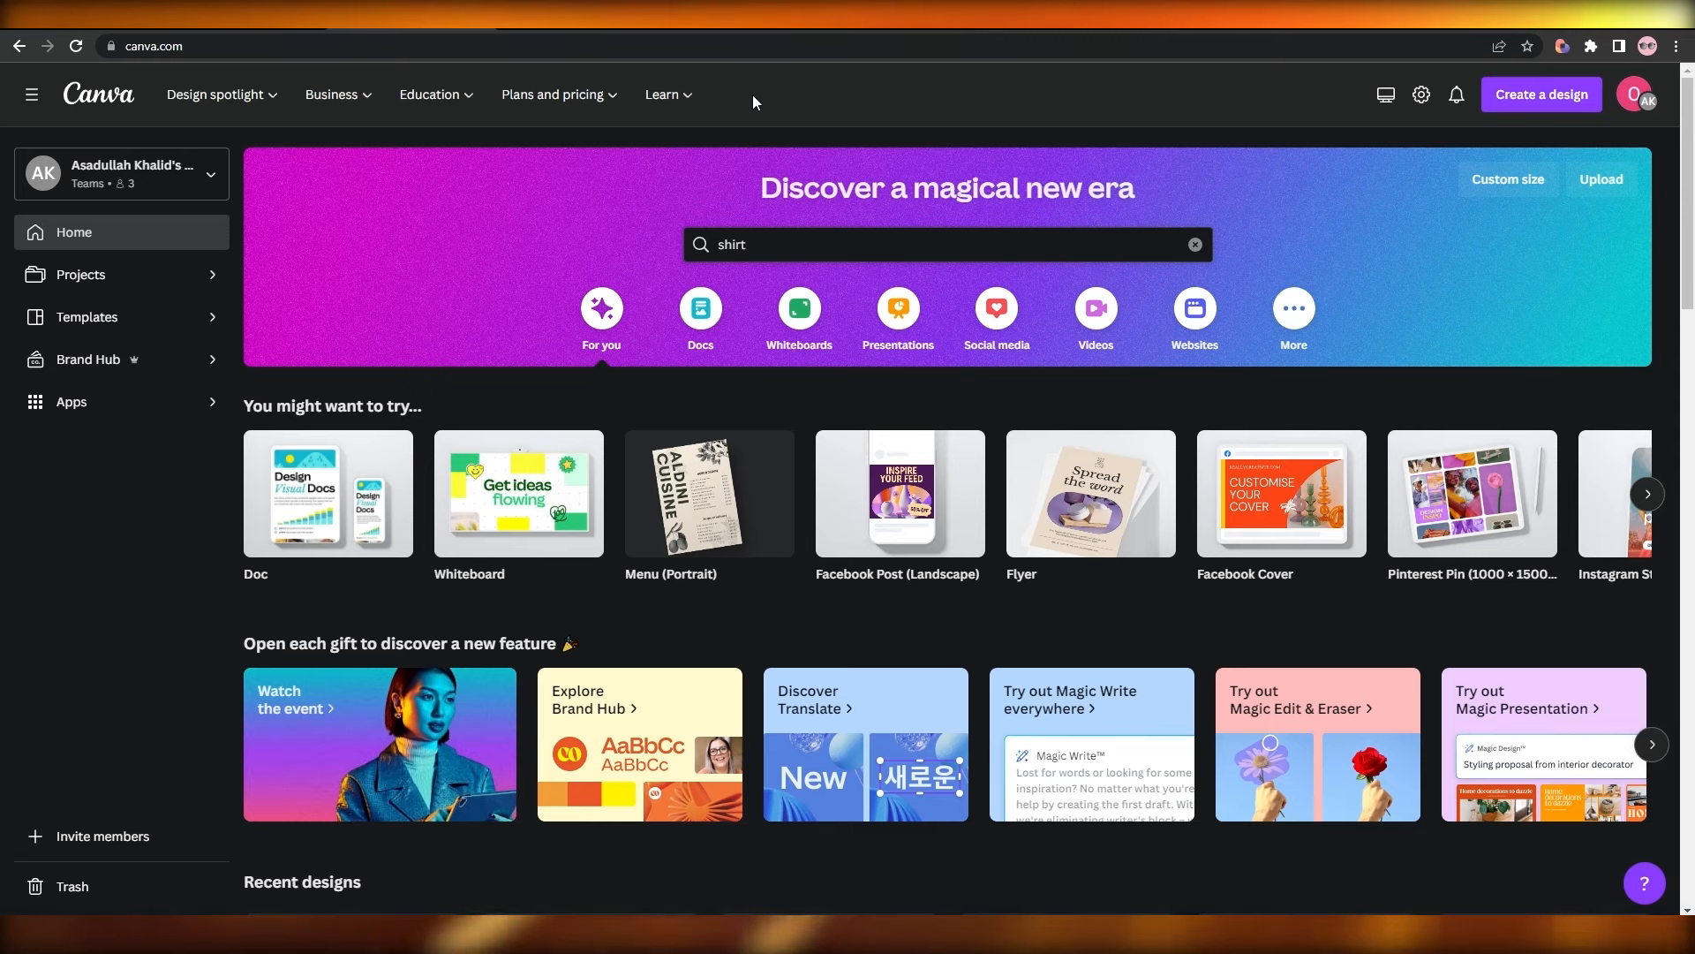
Open the T-Shirt (14 × 18 in) templates suggested for the search term "shirt"
click(733, 18)
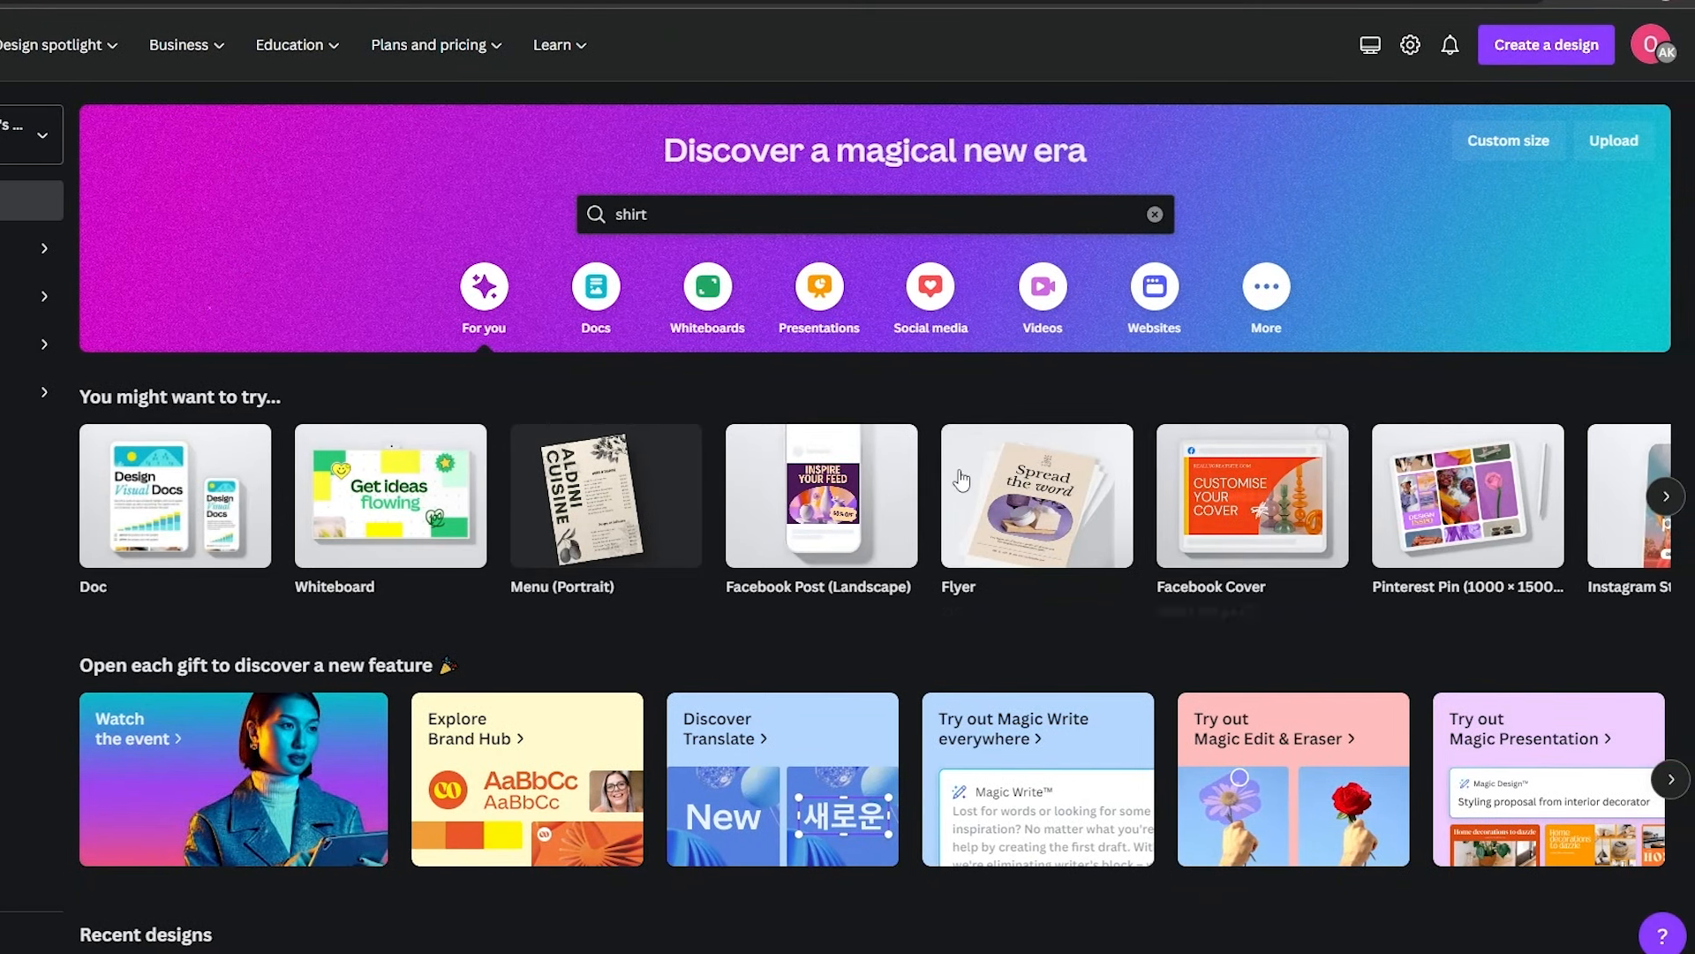
click(662, 212)
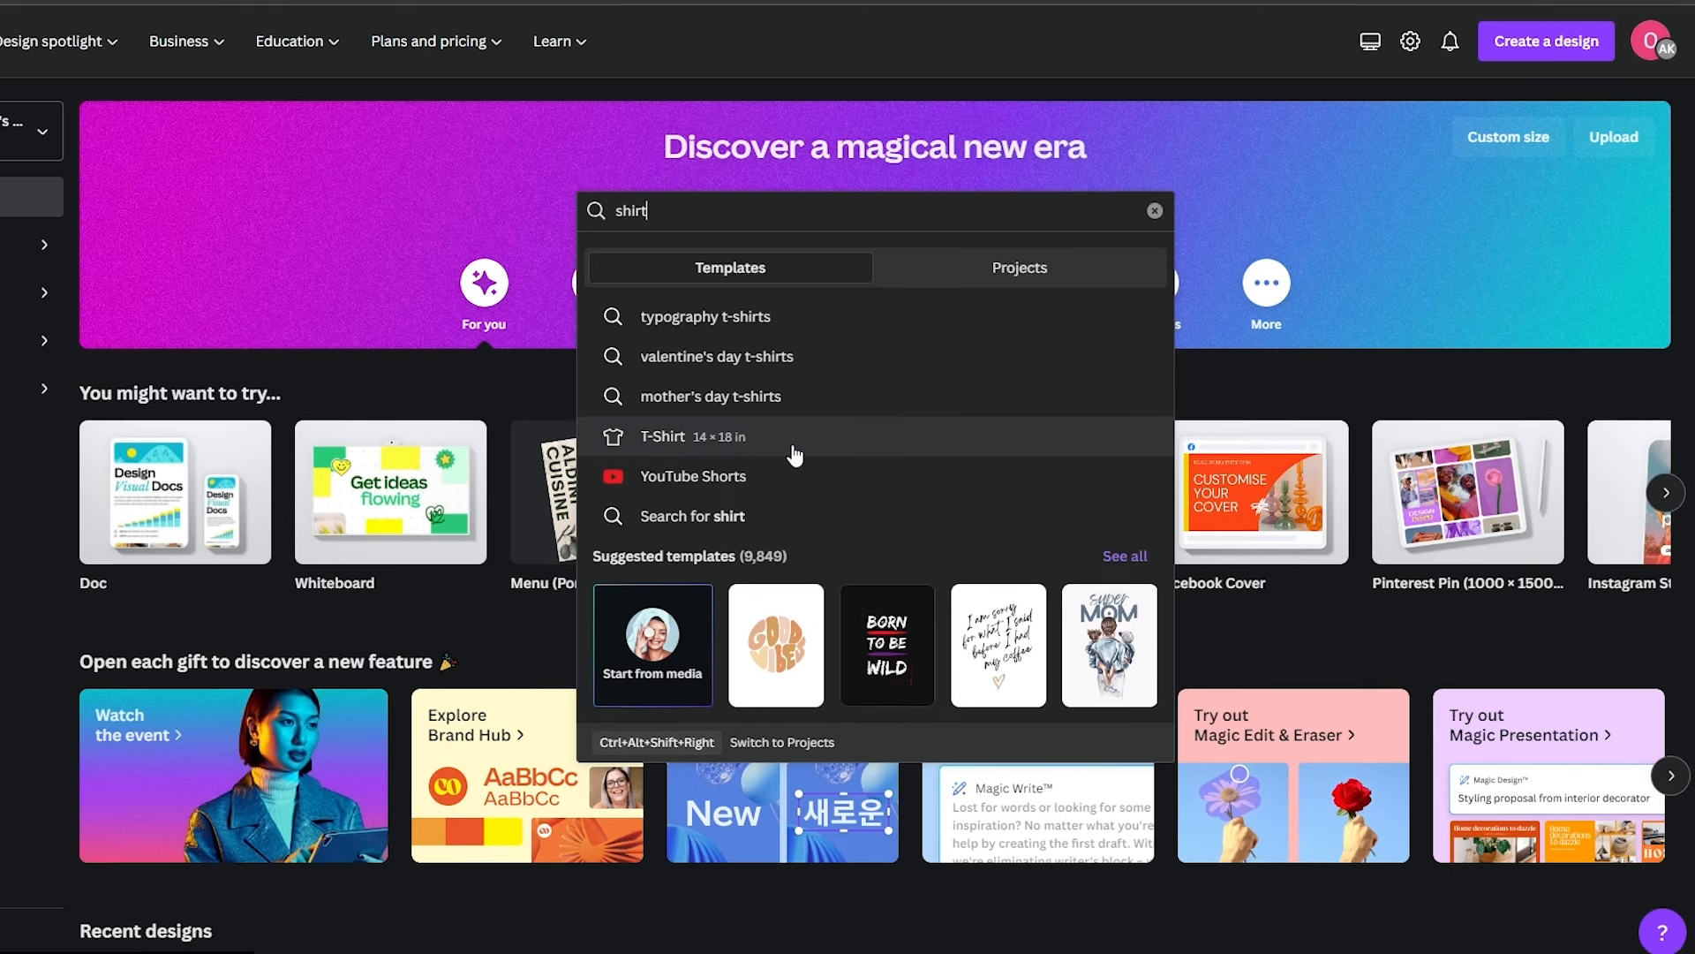
click(795, 441)
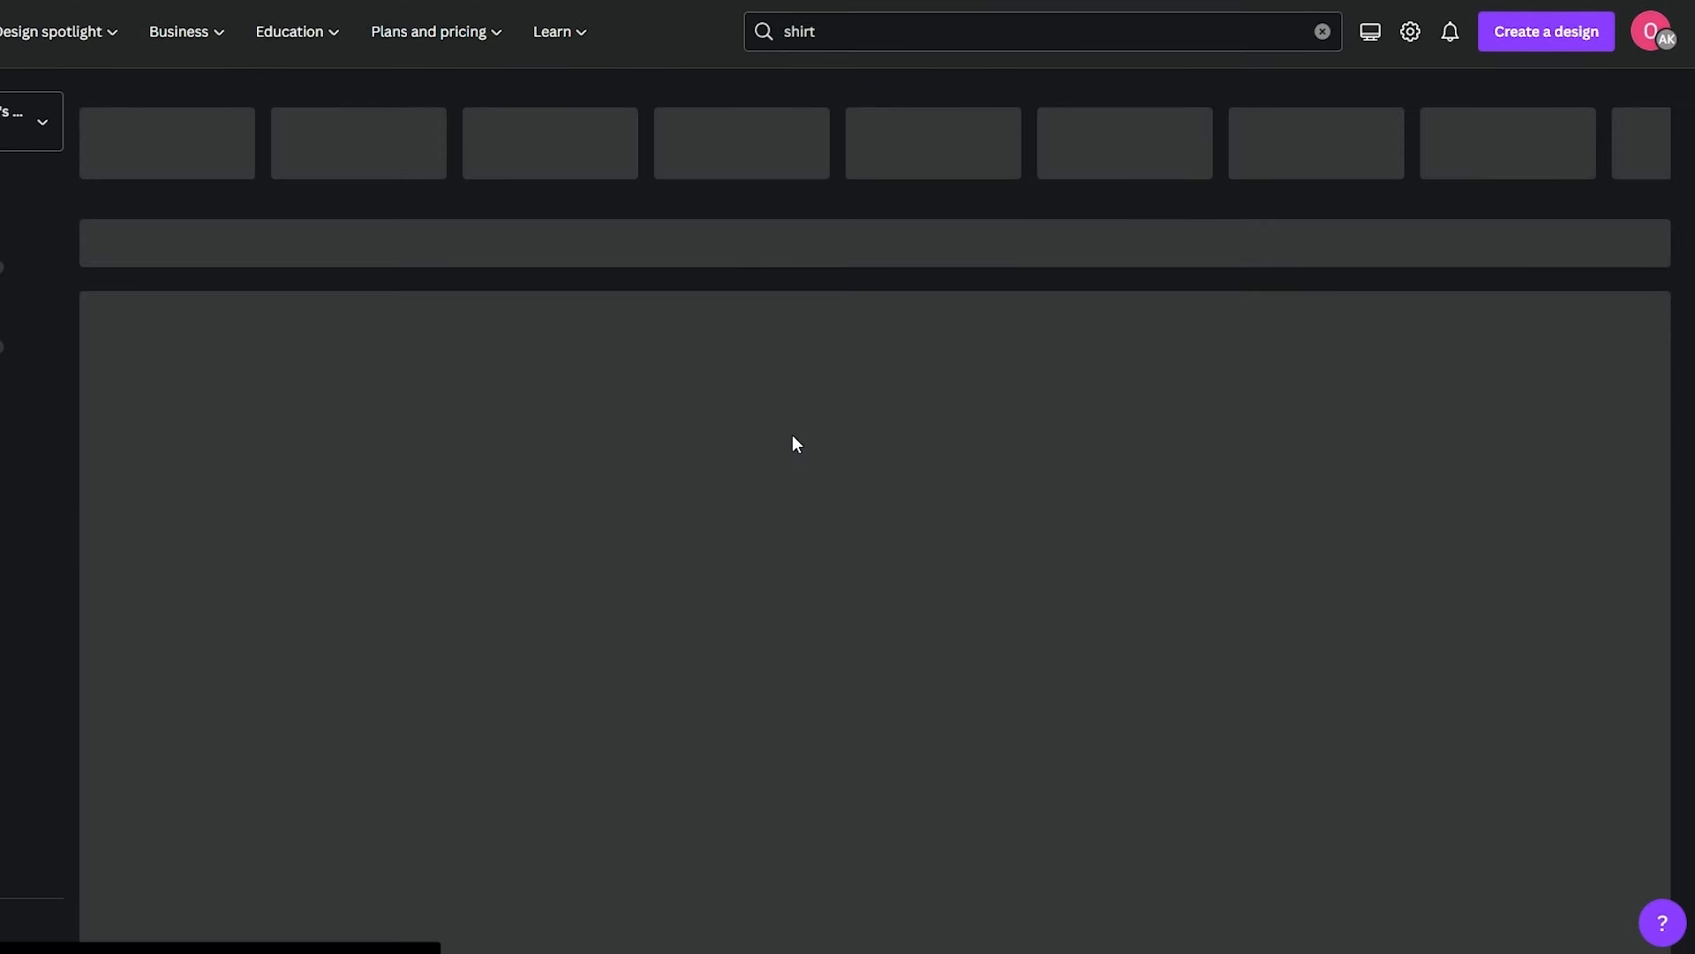
Browse the T-shirt template gallery to examine the ready-made designs on offer
scroll(1208, 576, down, 12)
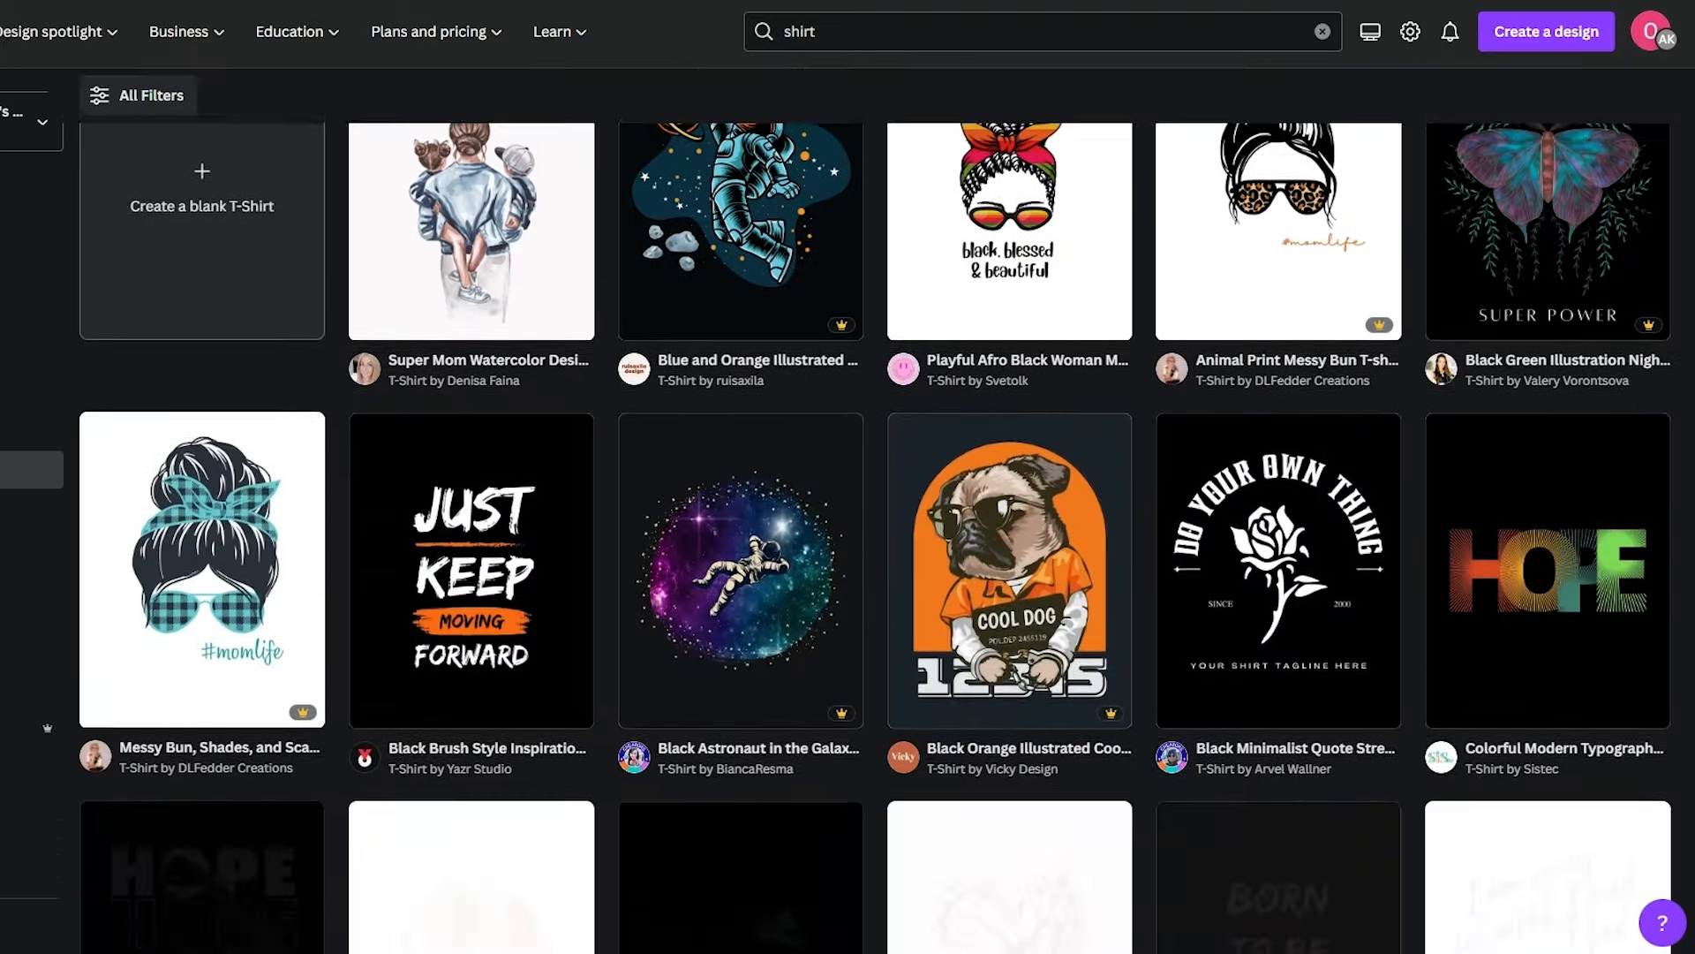
scroll(1126, 479, down, 13)
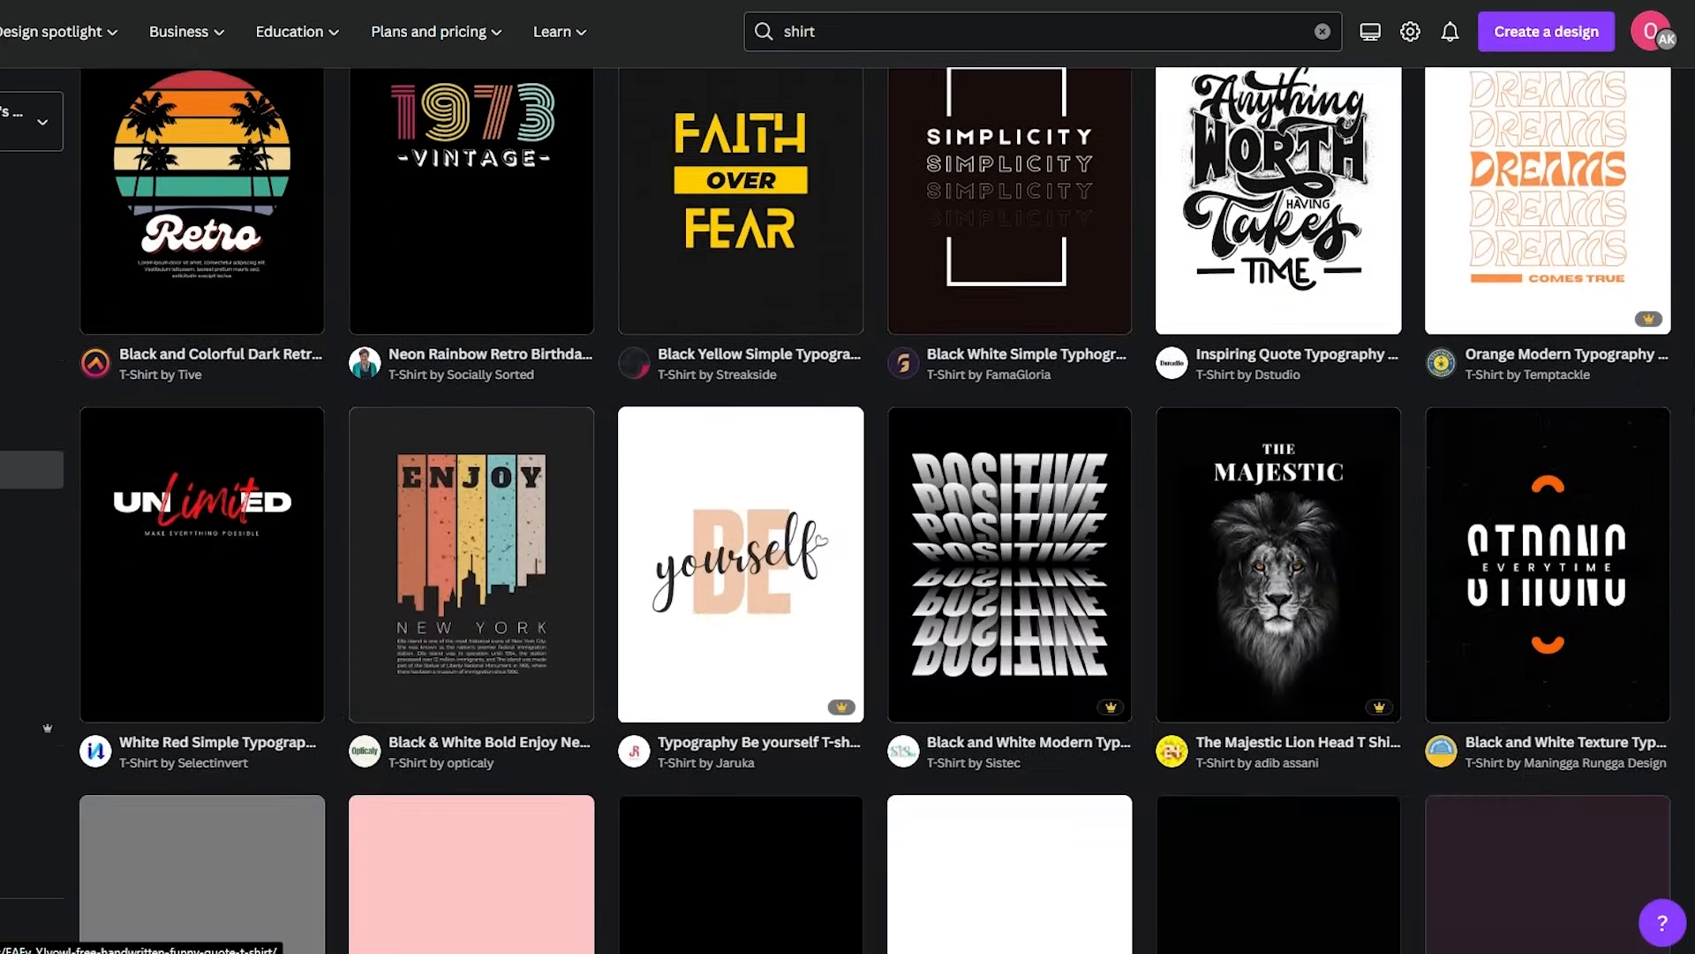
scroll(1691, 489, up, 4)
scroll(1691, 488, up, 14)
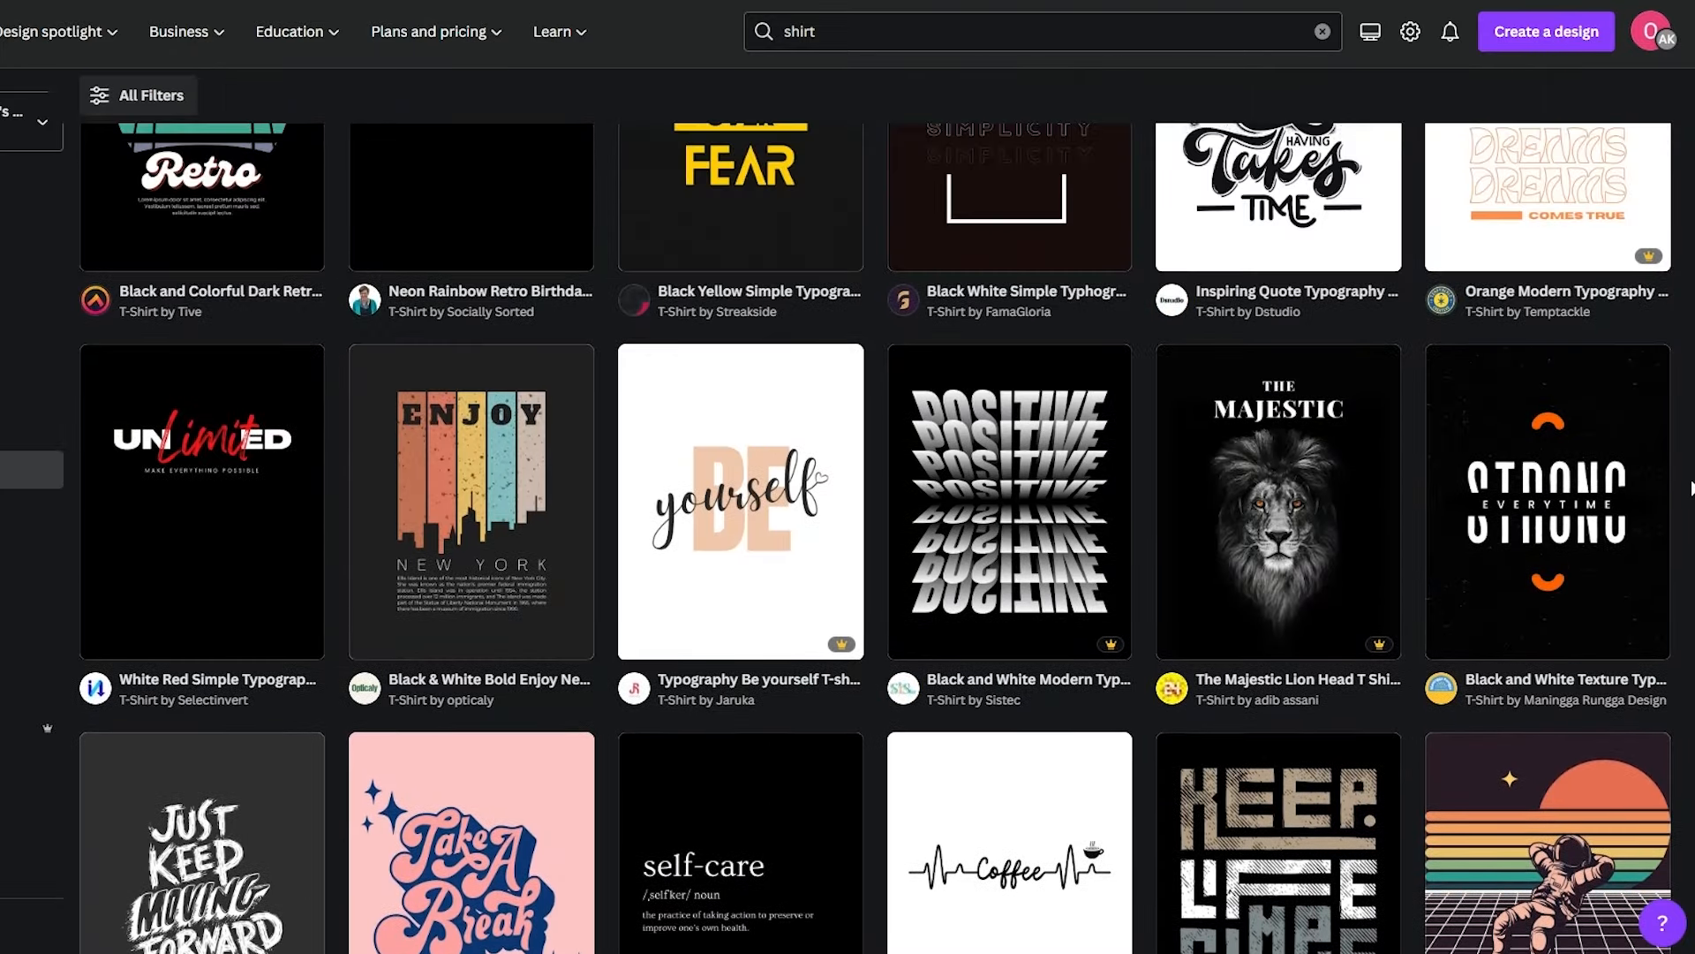
scroll(1691, 488, up, 6)
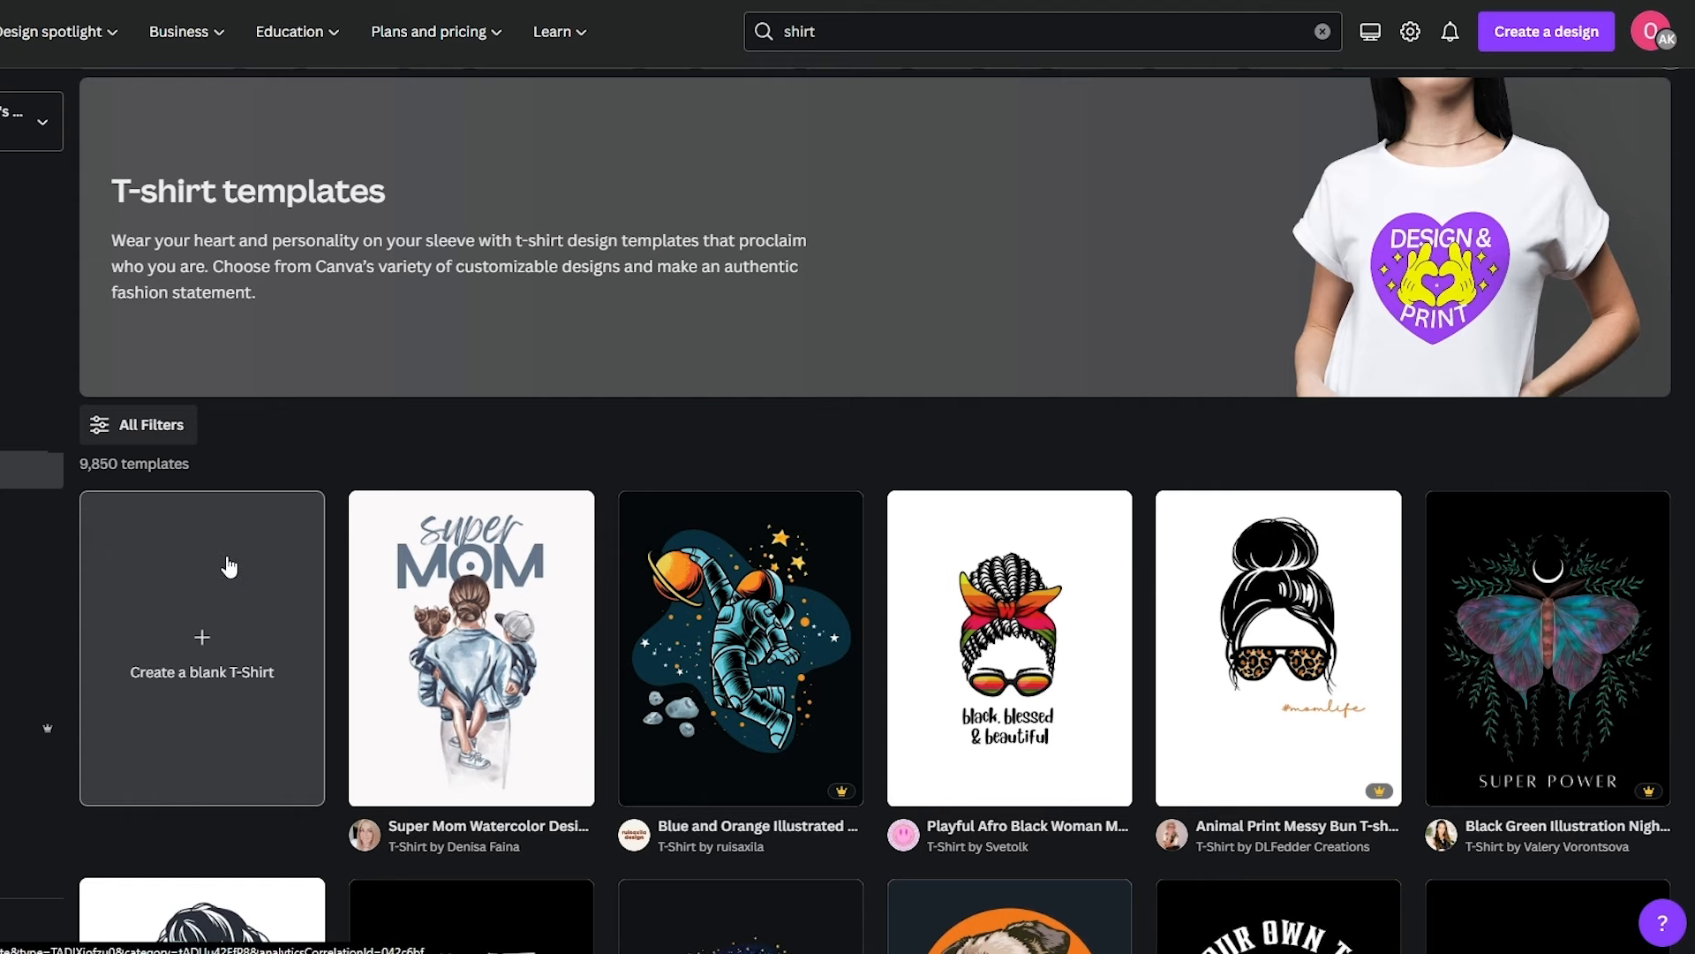
scroll(1486, 475, down, 6)
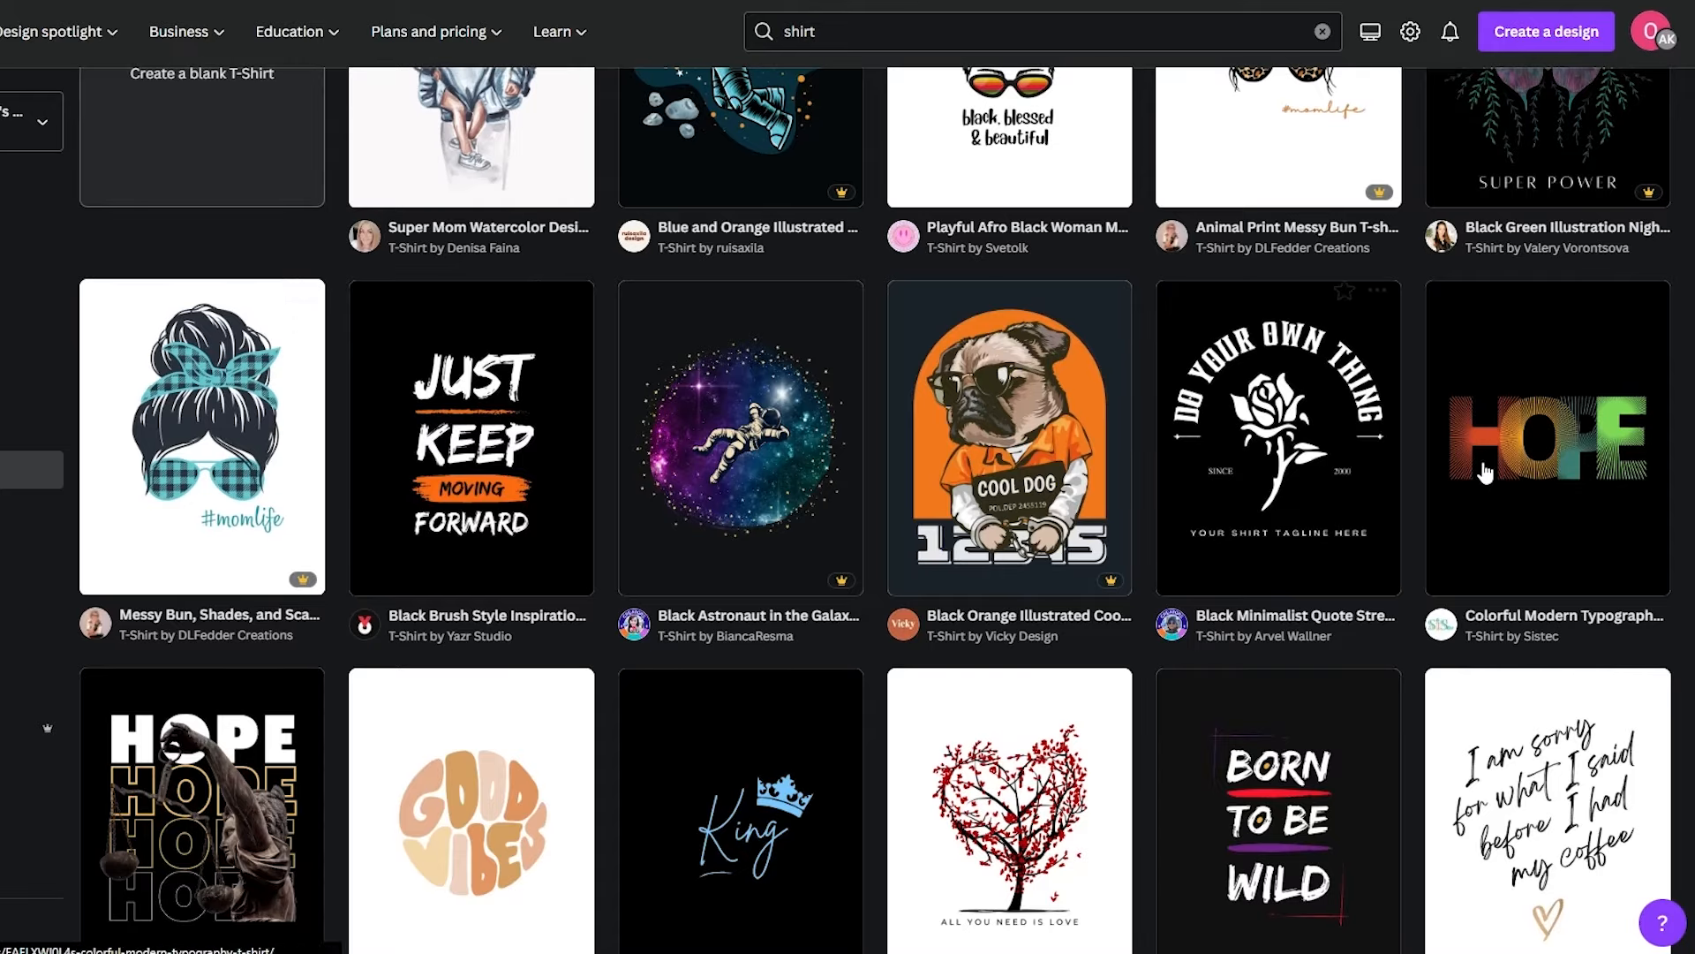
scroll(366, 529, down, 3)
scroll(368, 533, up, 4)
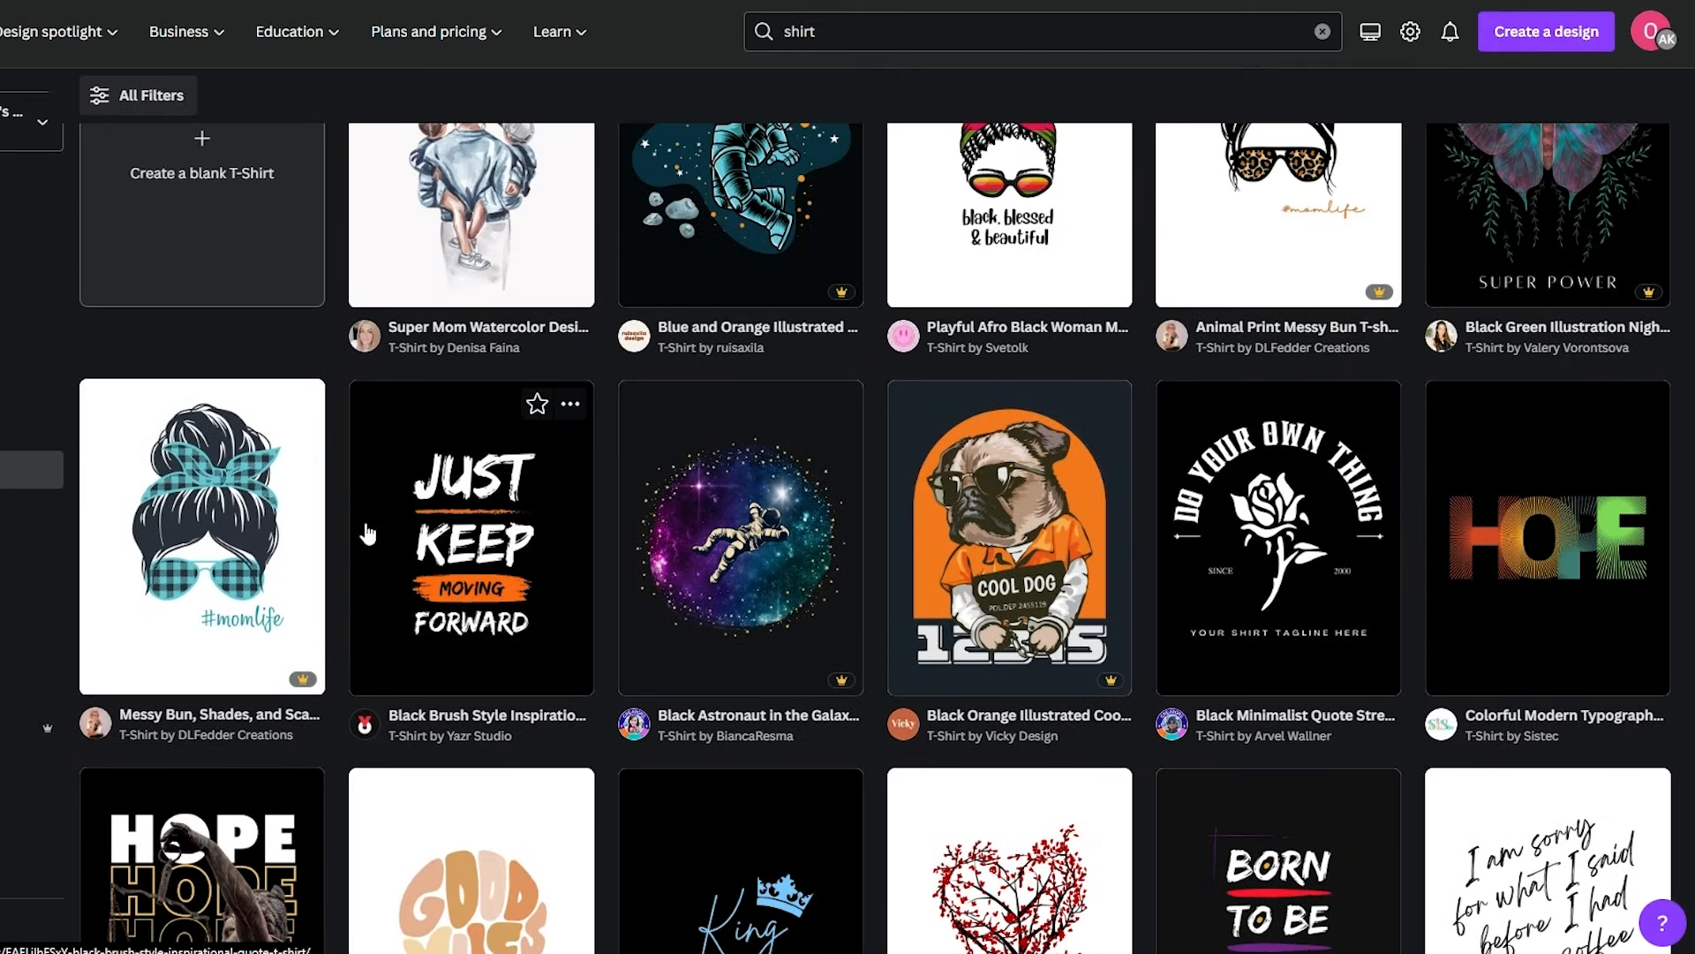
scroll(368, 533, up, 2)
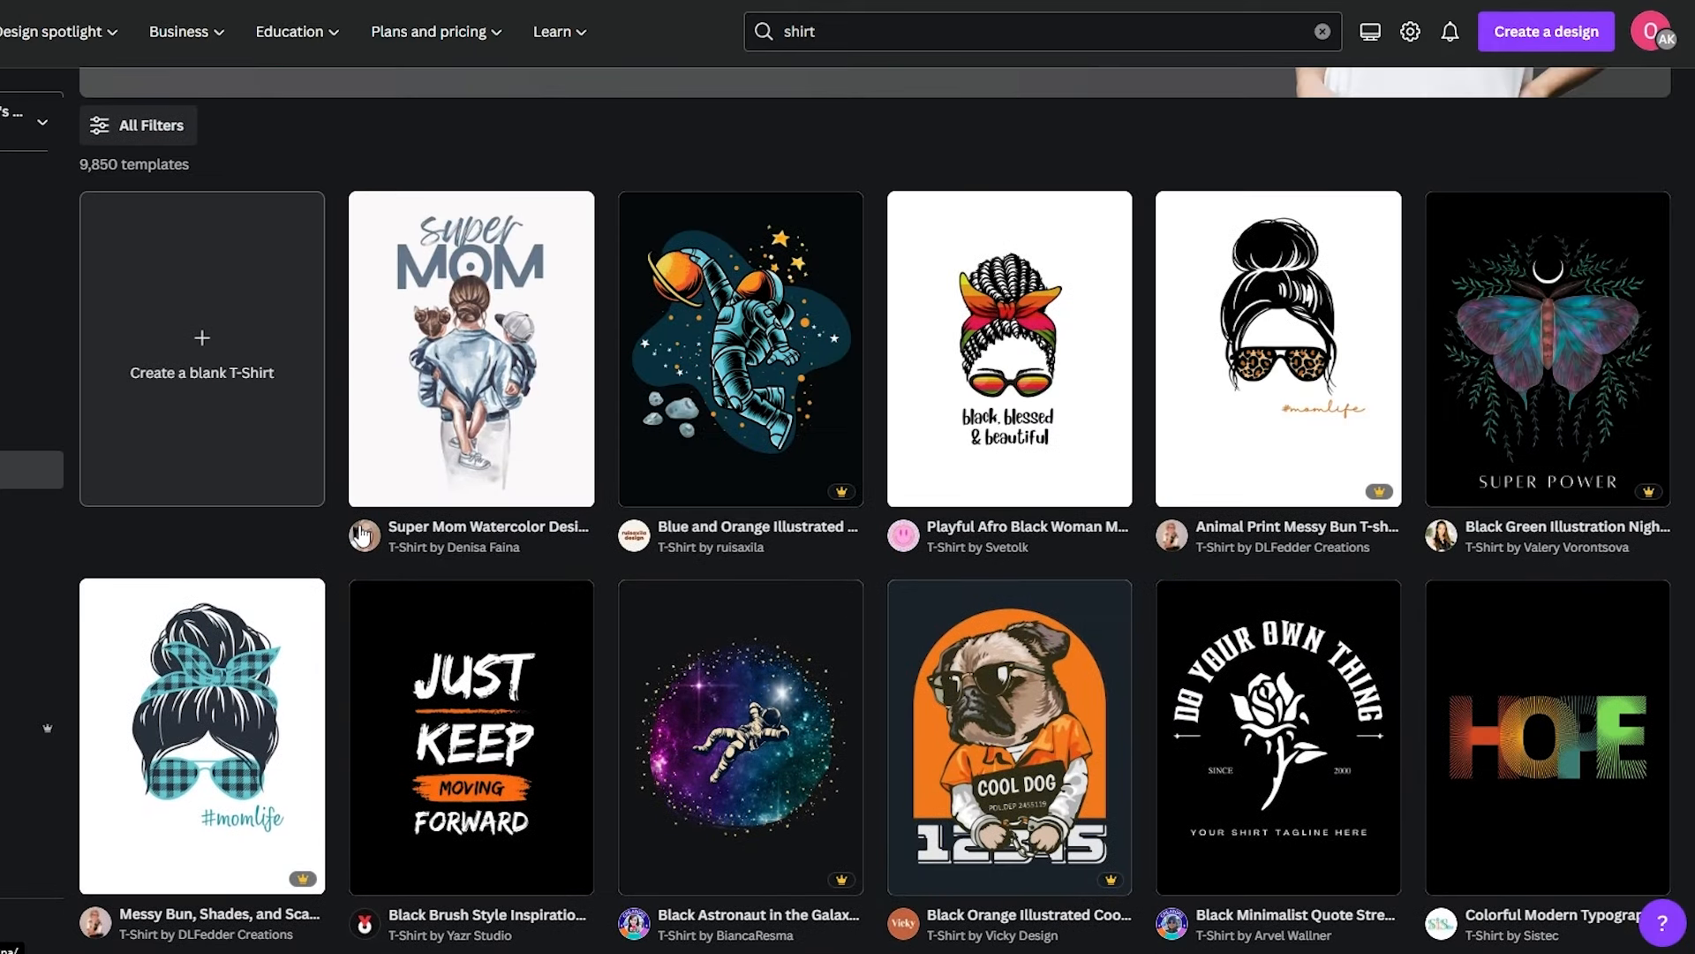
scroll(362, 532, down, 6)
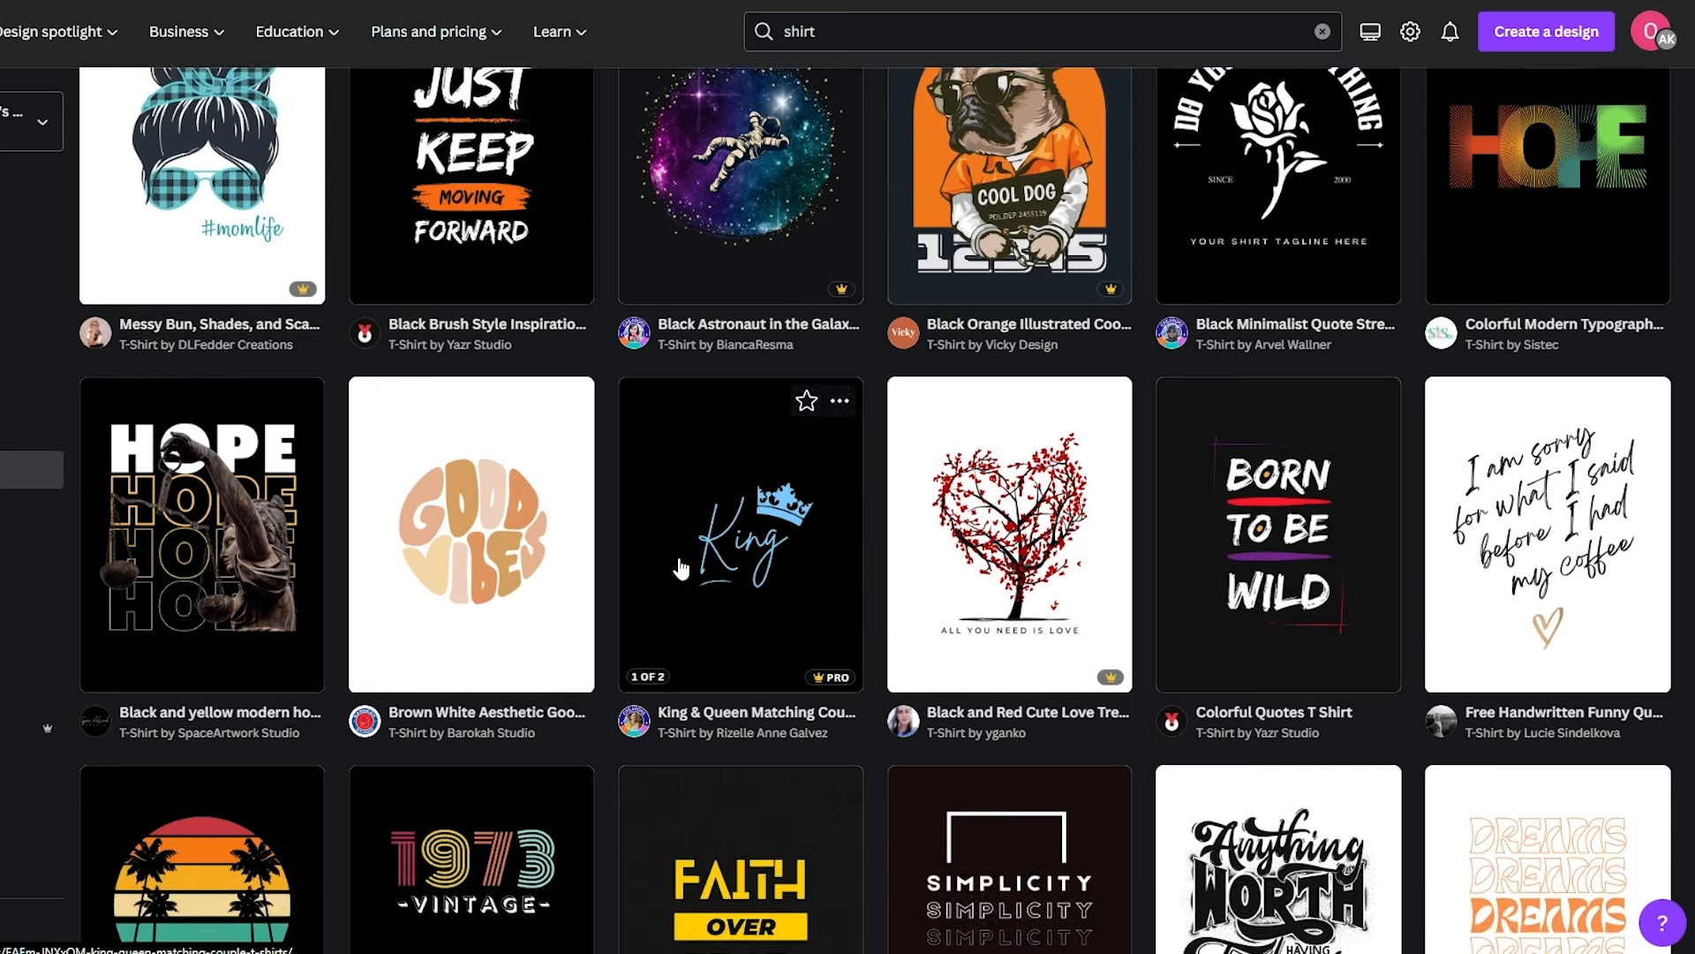
scroll(681, 568, down, 2)
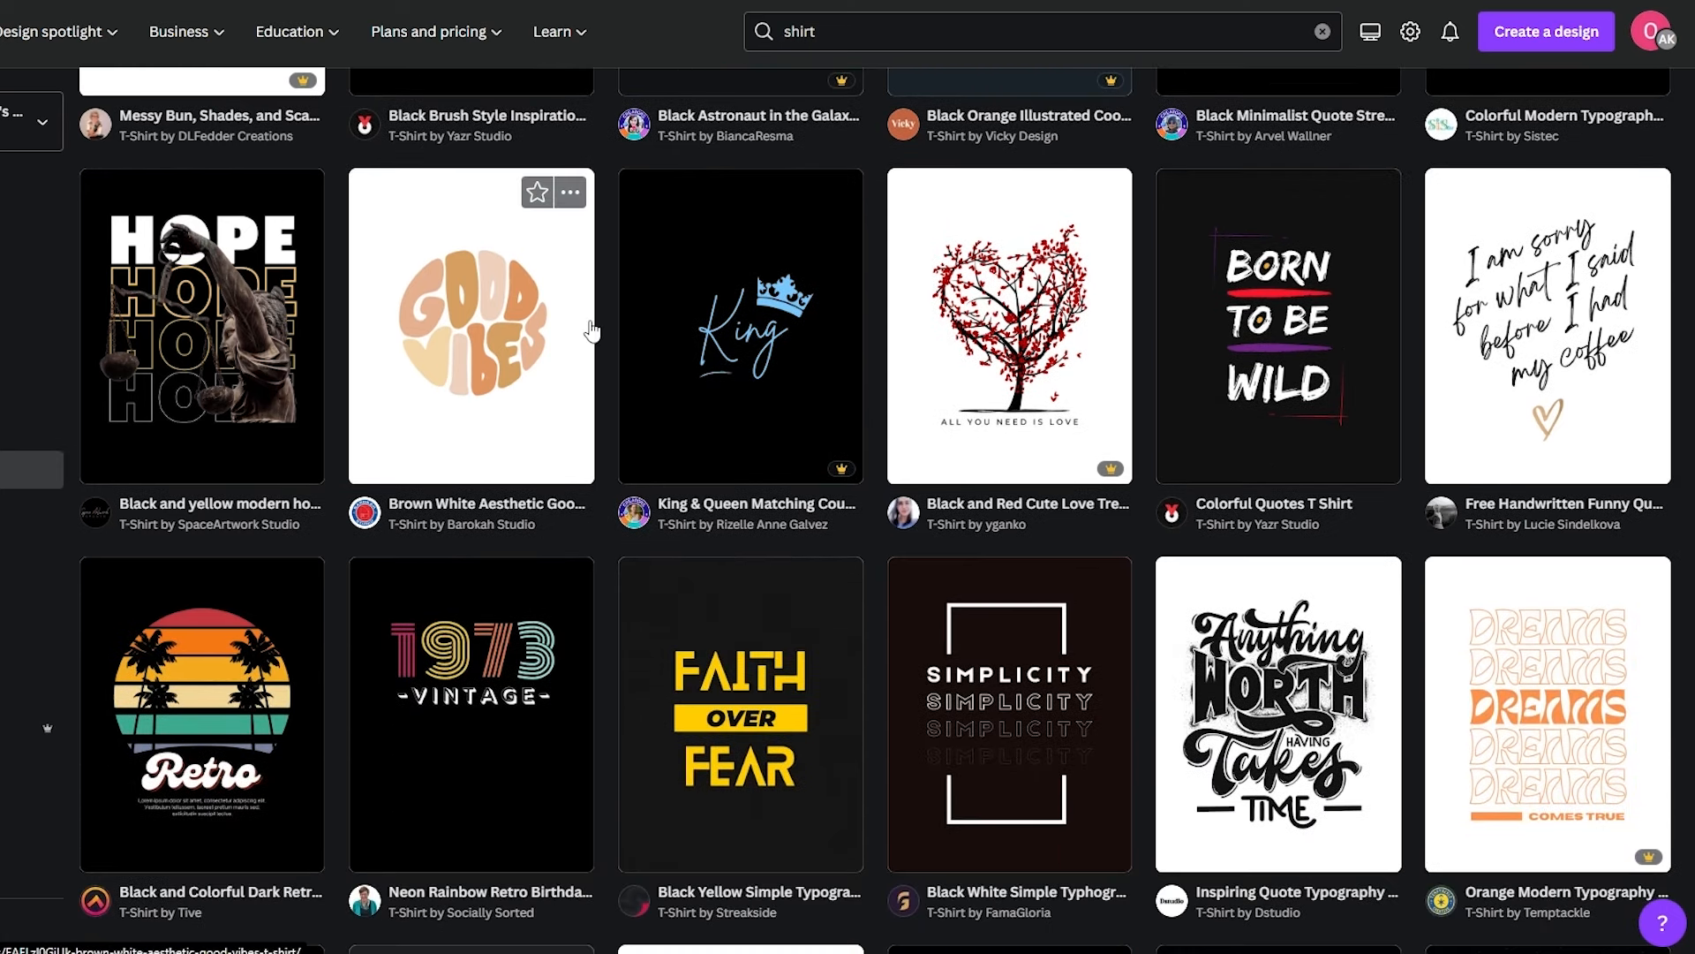
scroll(593, 333, down, 4)
scroll(516, 327, down, 6)
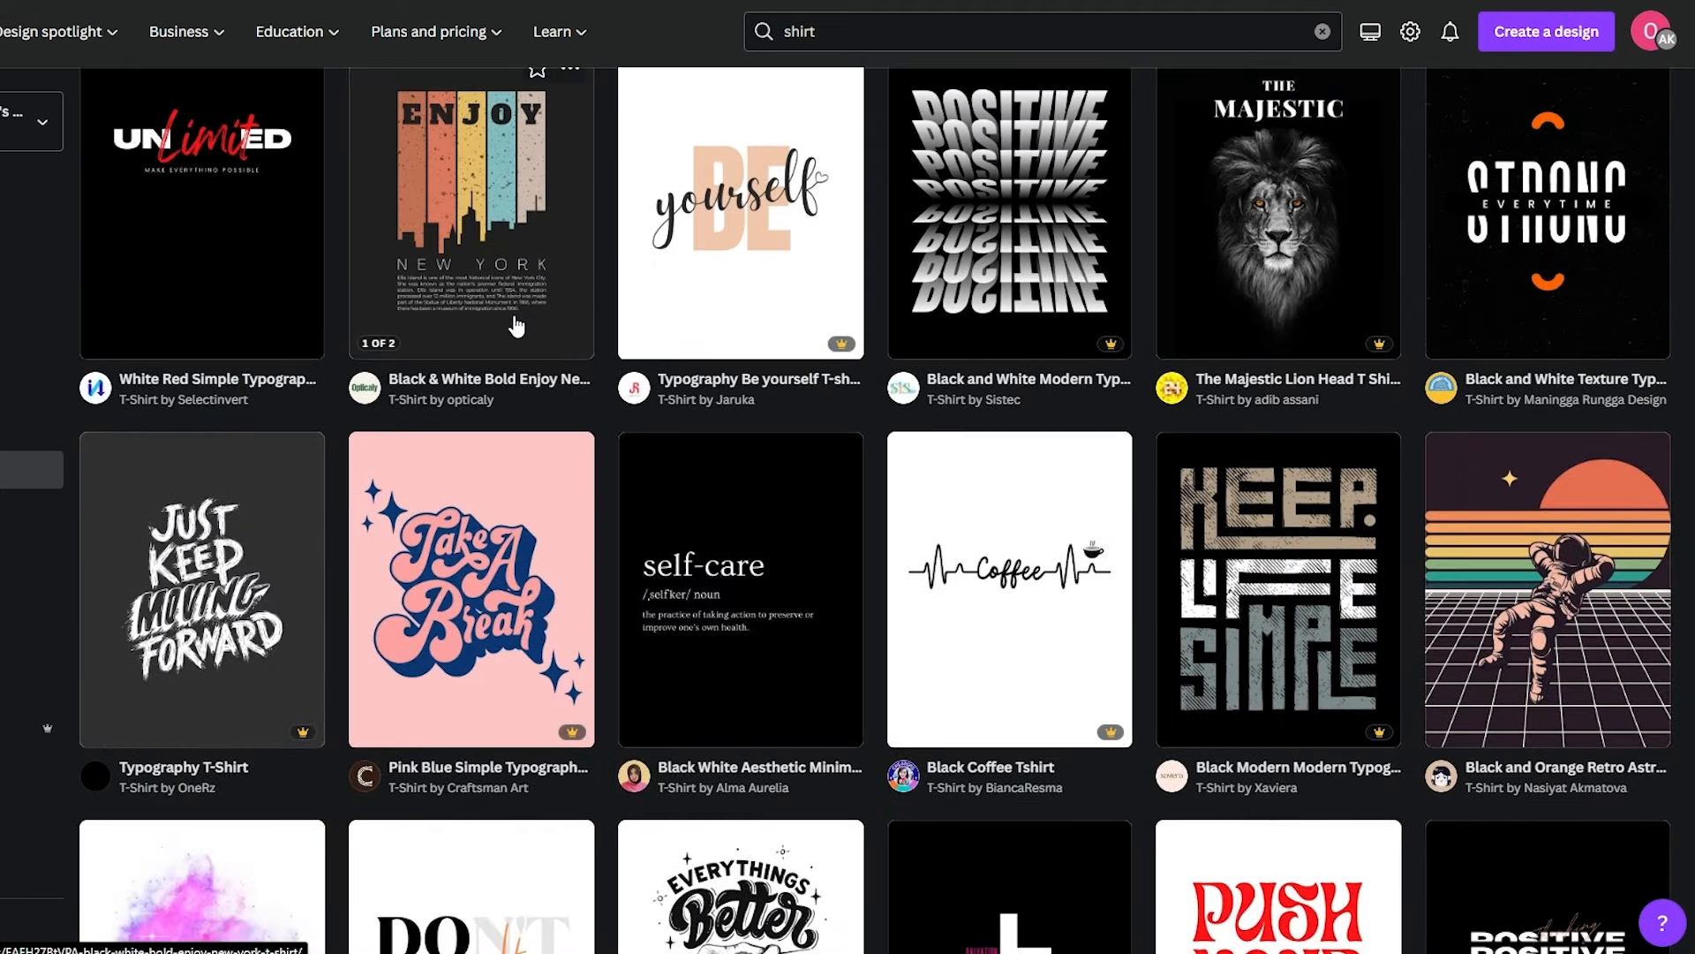
scroll(512, 327, up, 14)
scroll(494, 318, up, 8)
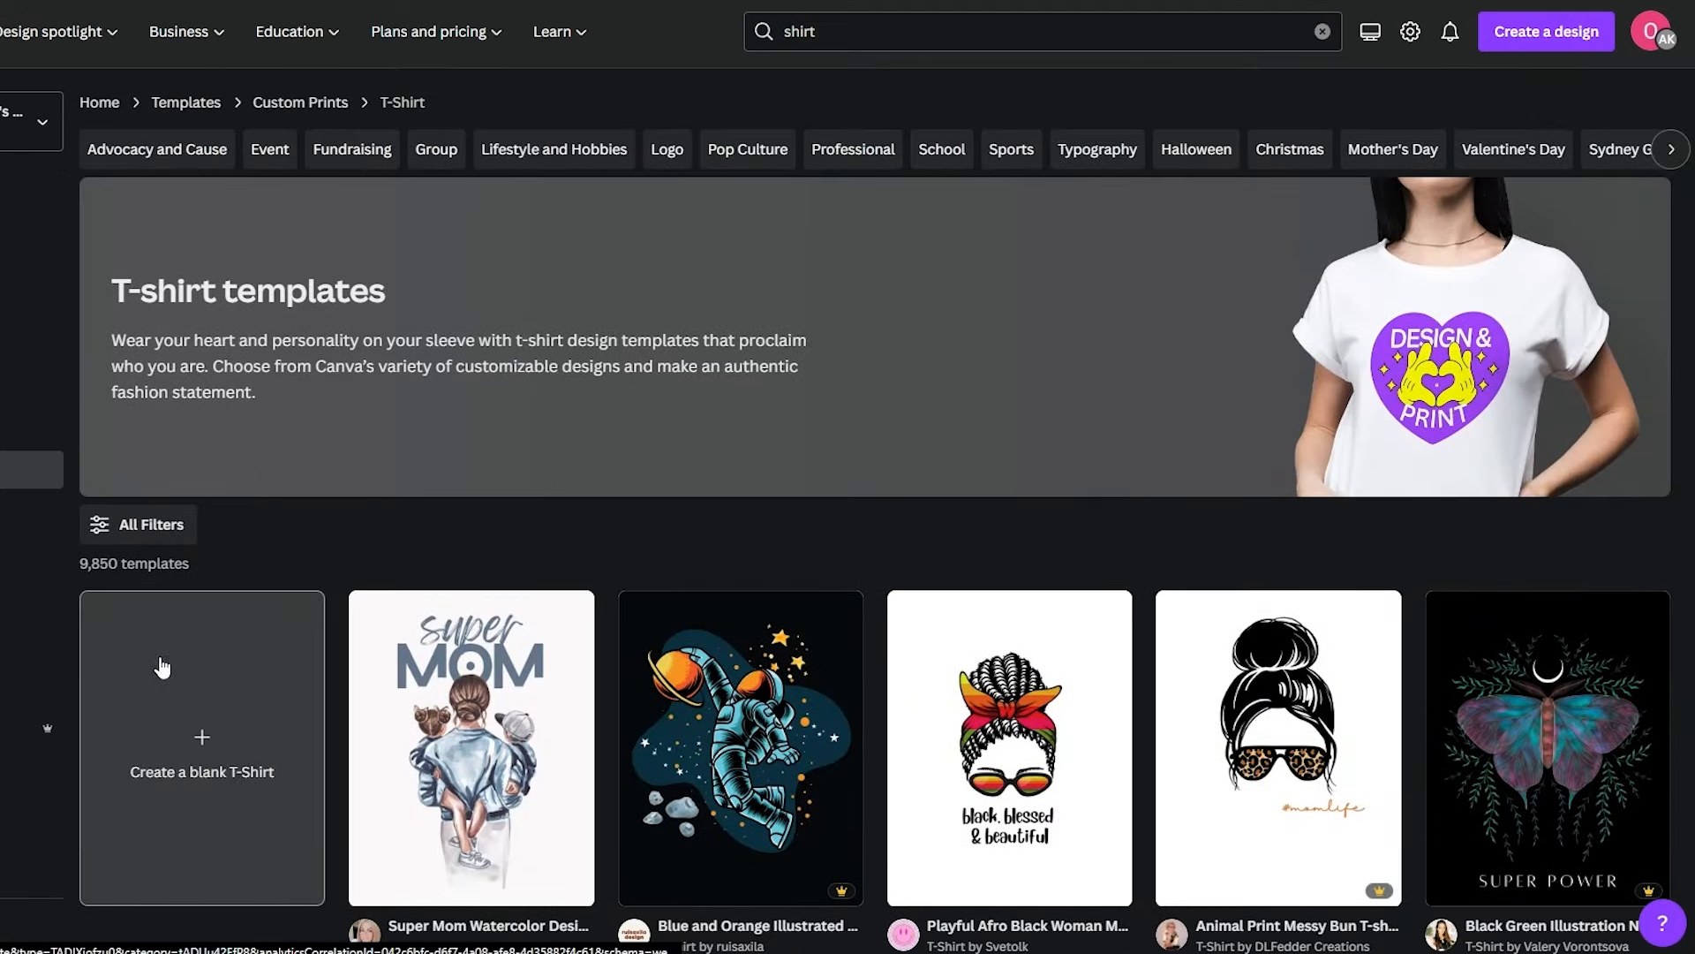
Create a blank T-shirt design and look over the templates offered beside the empty page
click(216, 686)
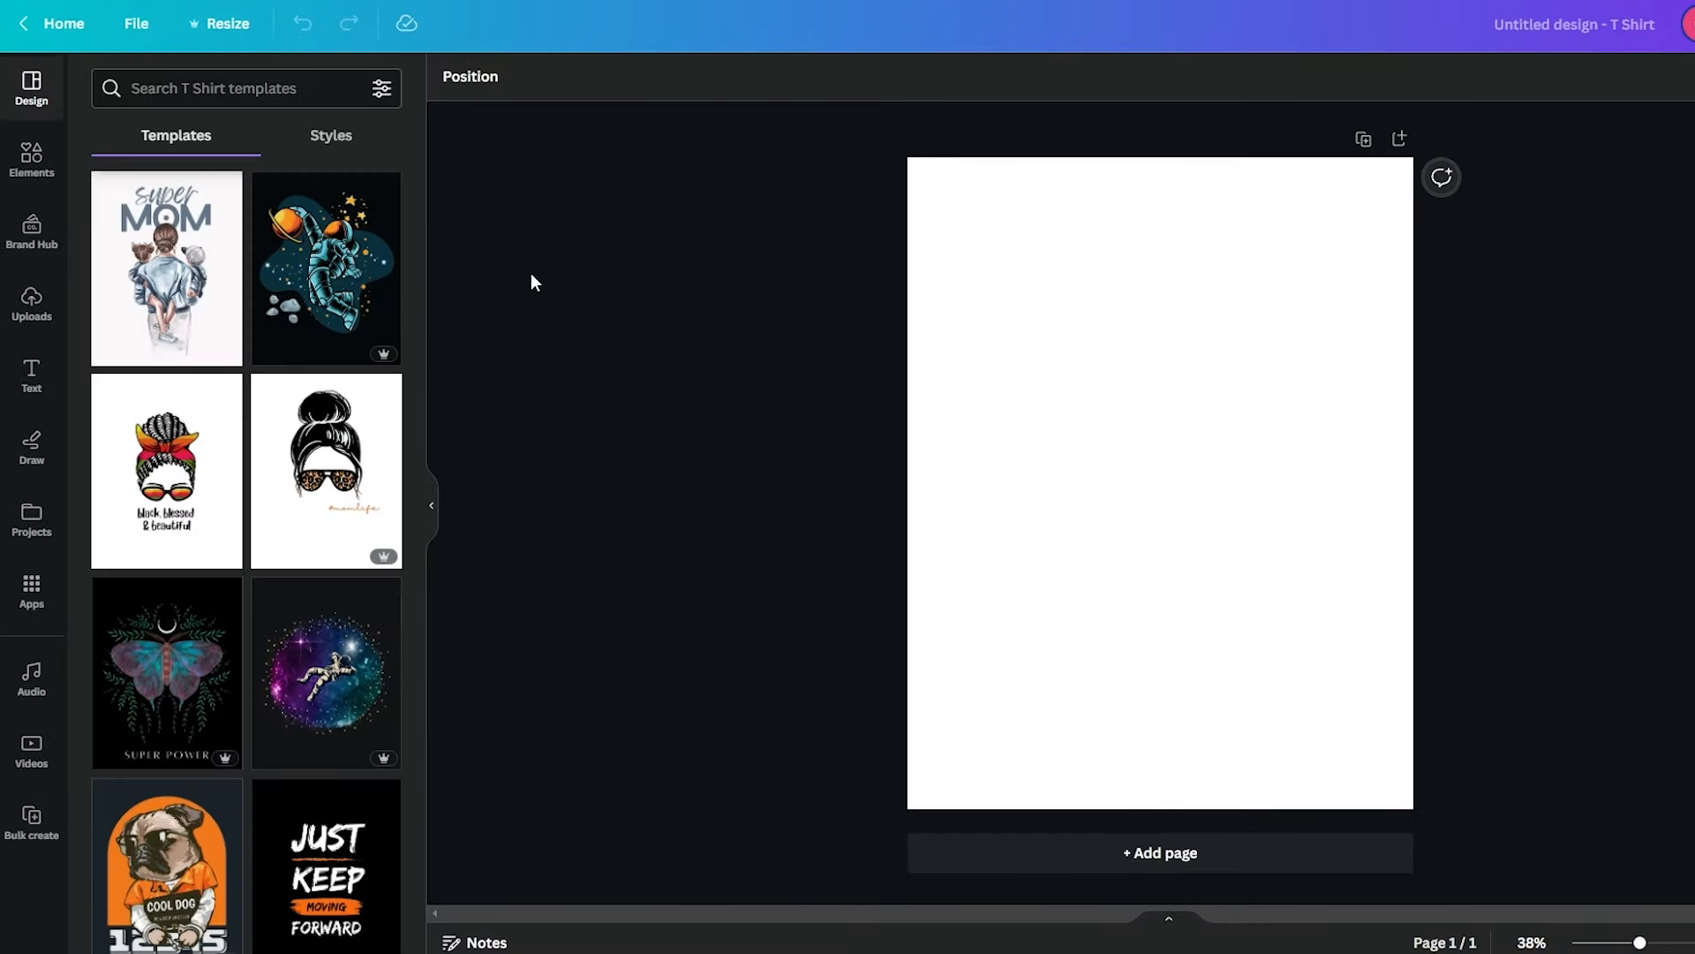
scroll(334, 503, down, 5)
scroll(333, 503, down, 5)
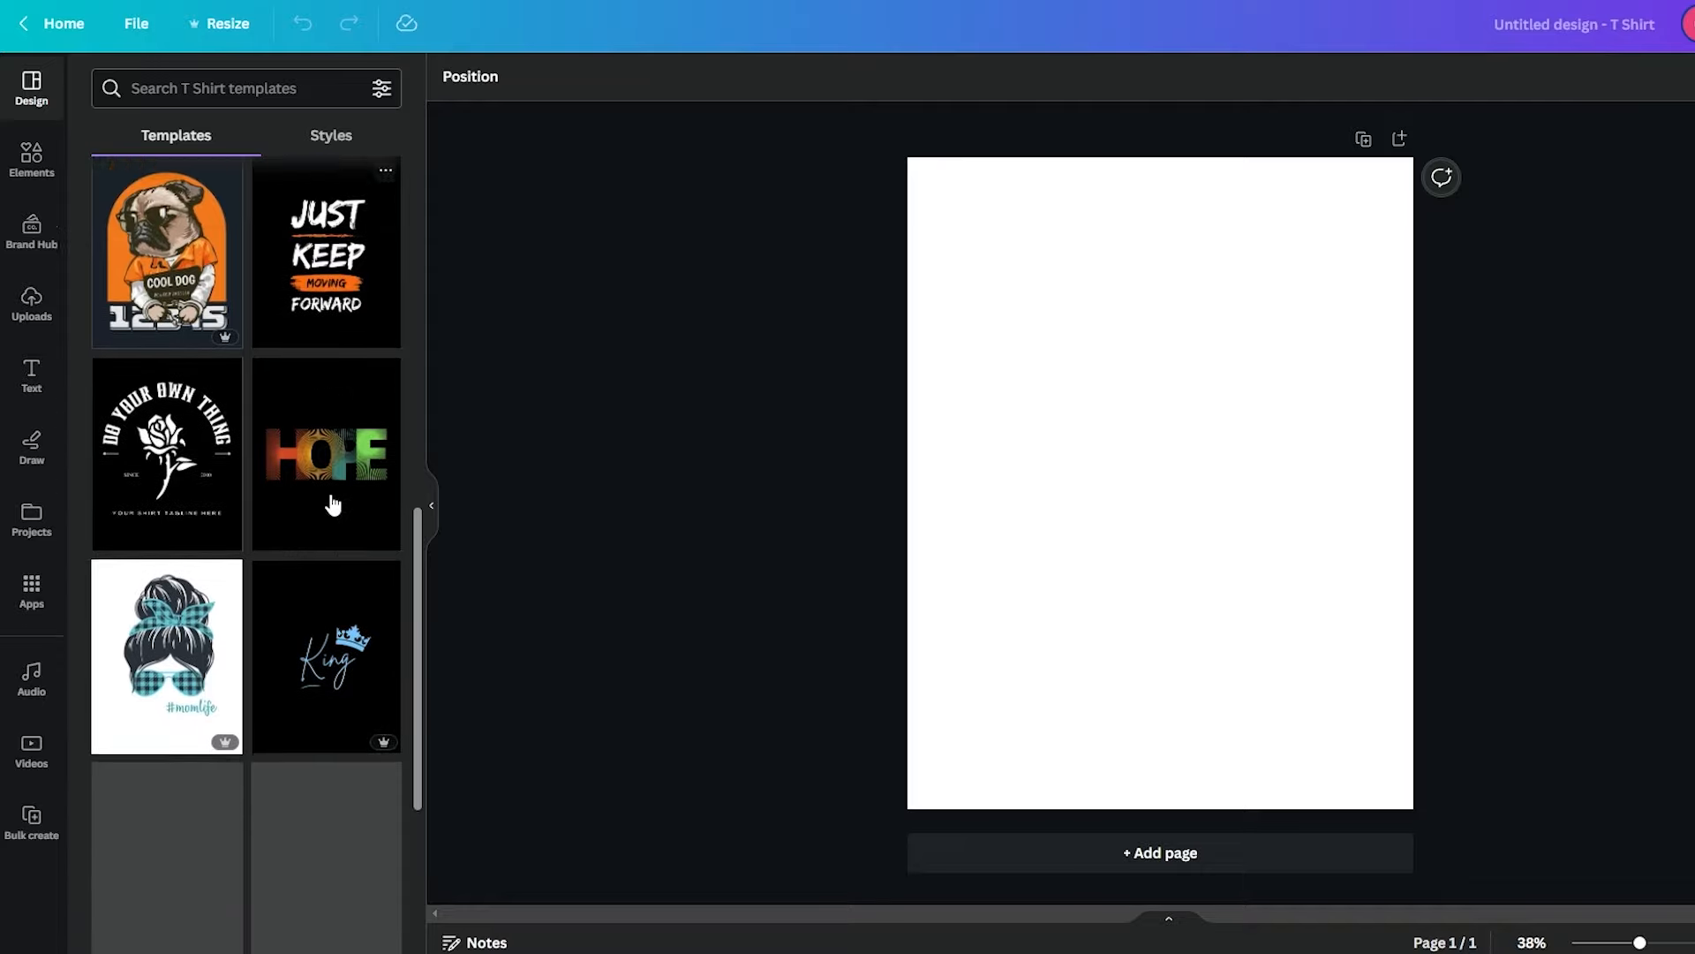
scroll(334, 503, up, 7)
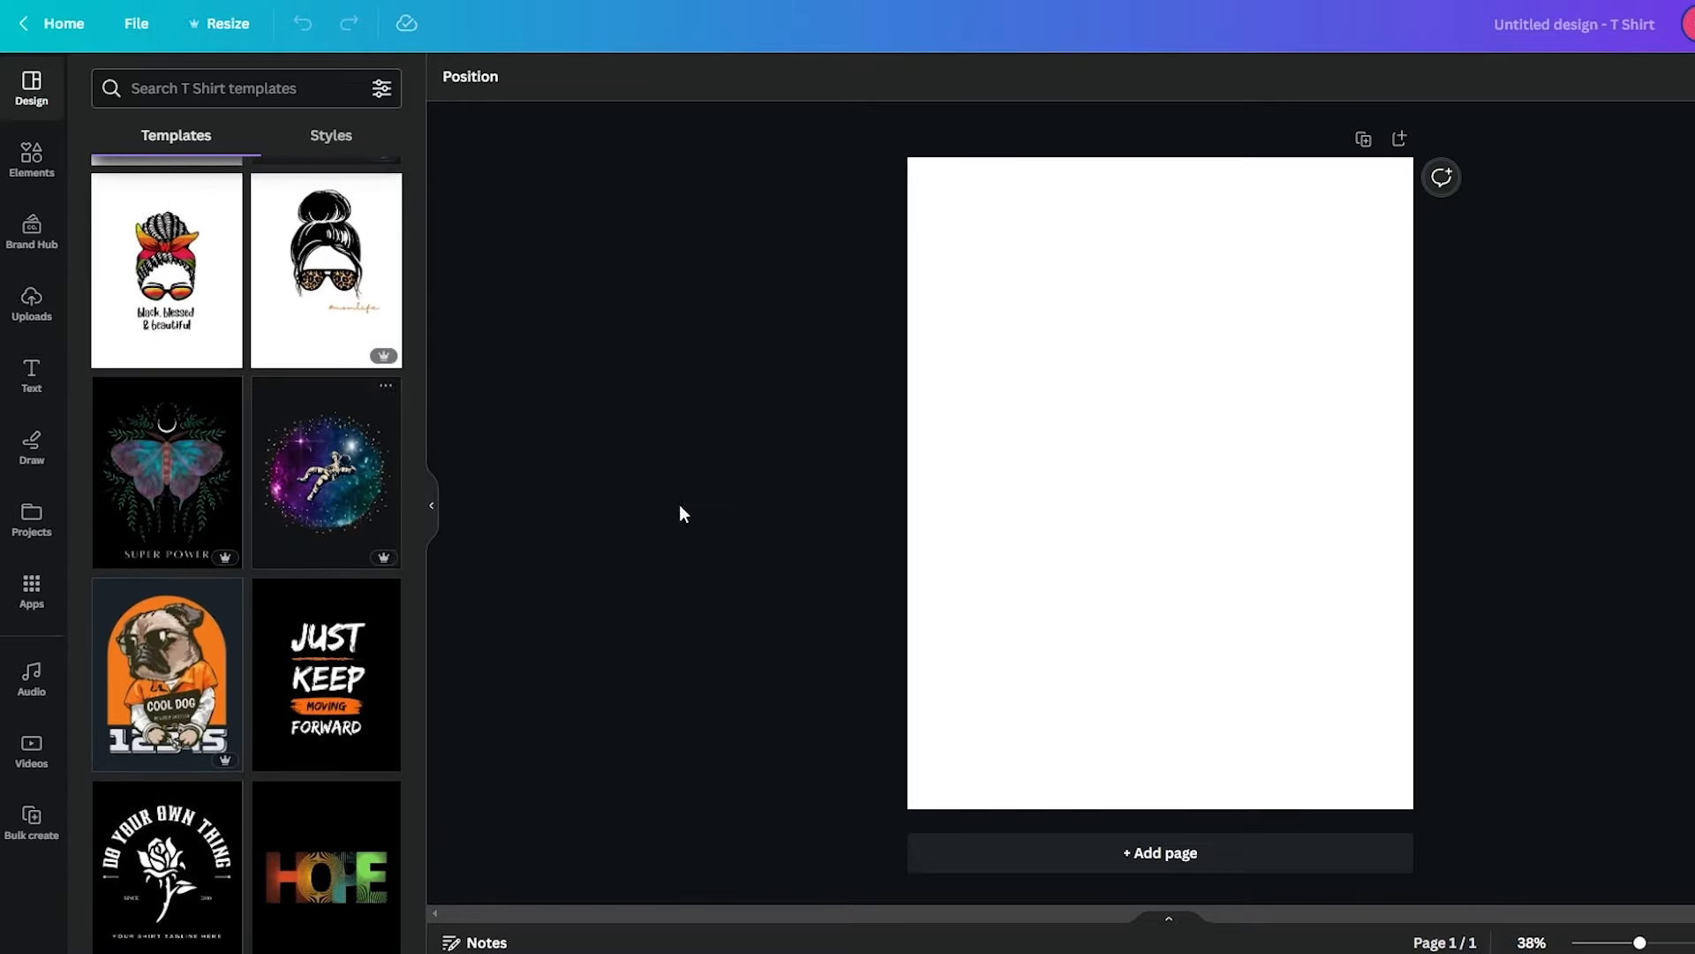
Look through the element library's shapes, graphics, stickers, photos and videos
click(21, 176)
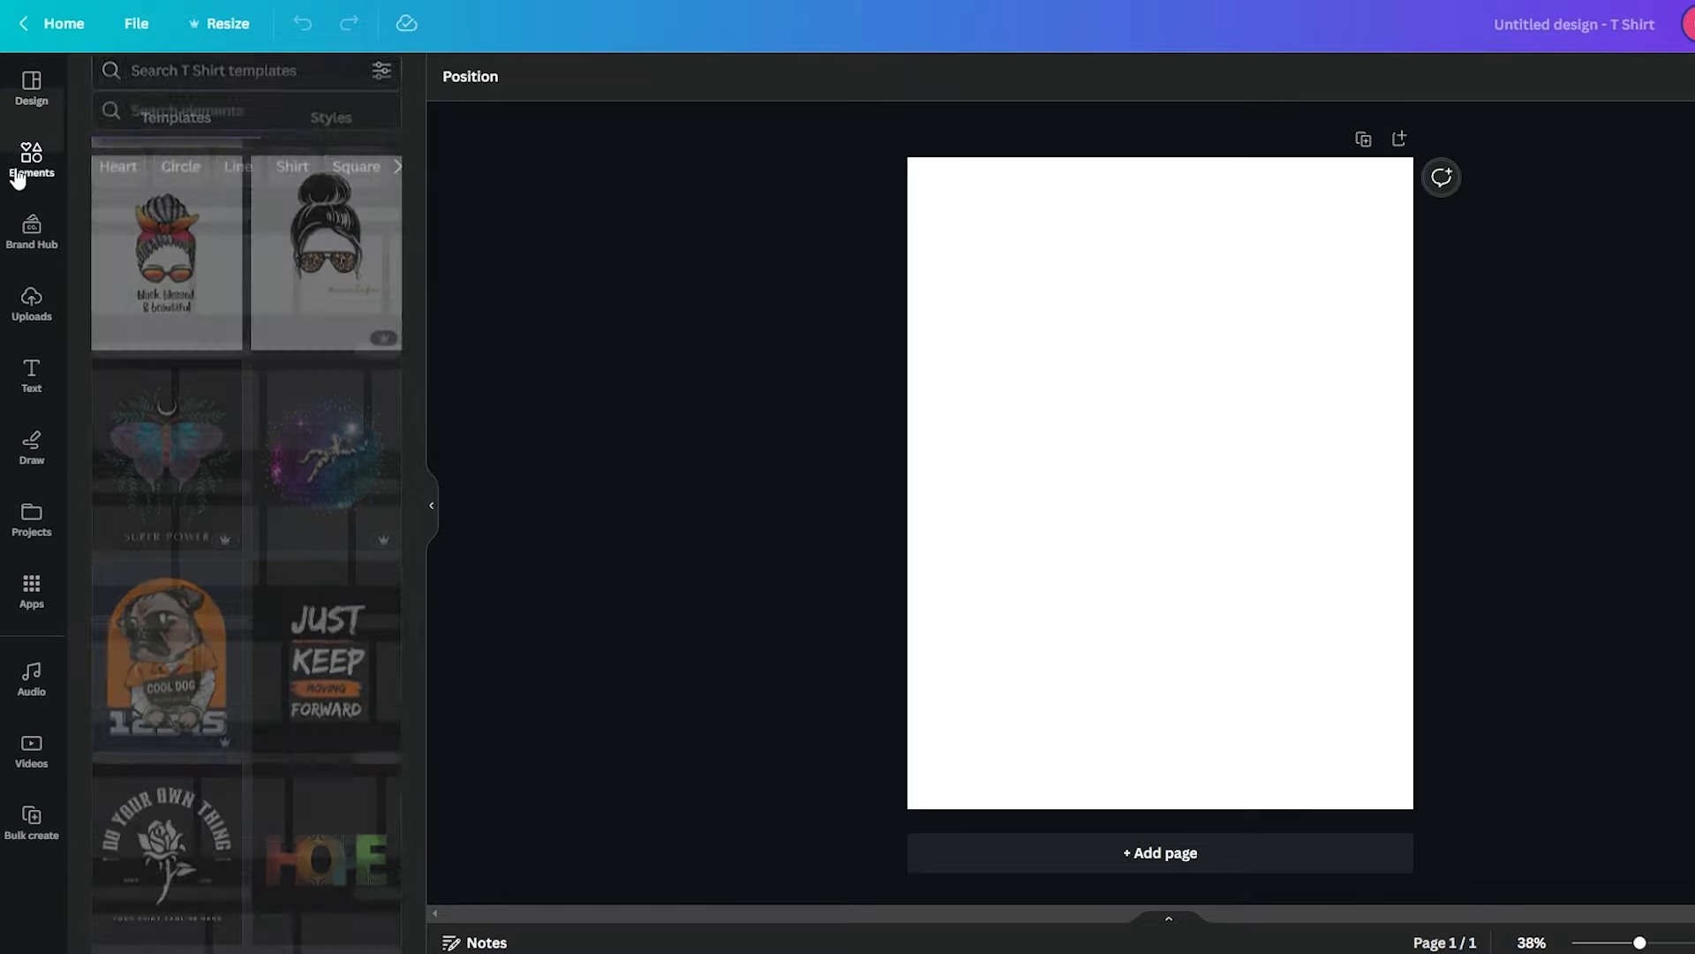
scroll(341, 381, down, 8)
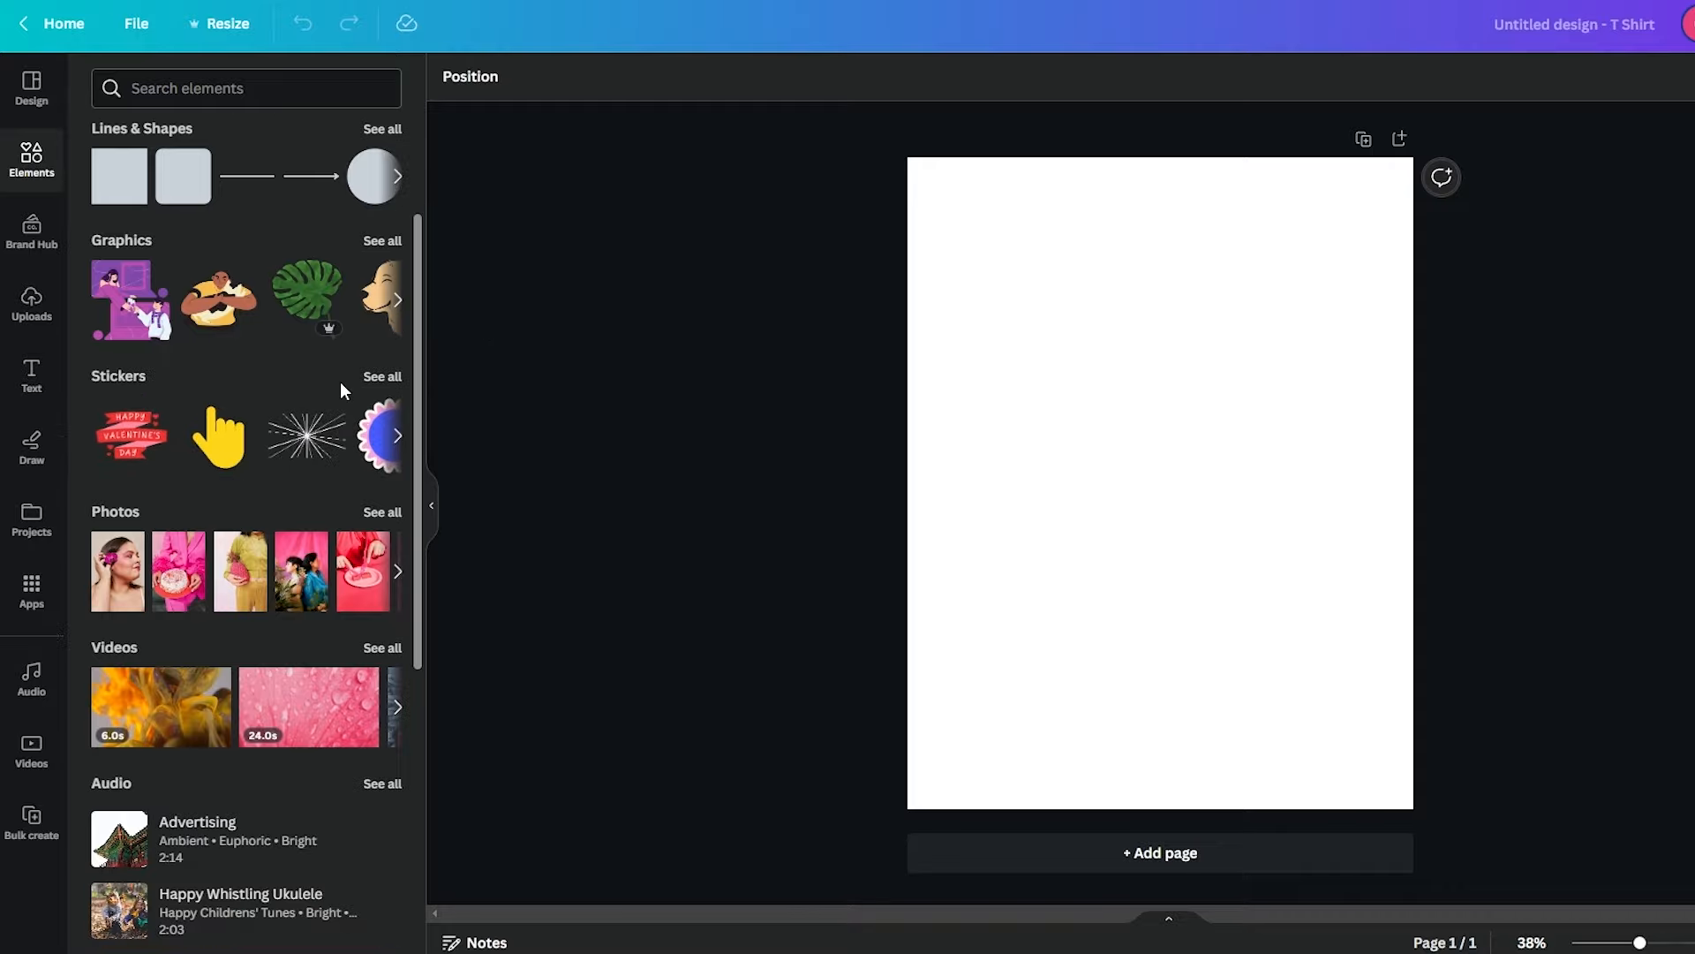
scroll(340, 393, up, 8)
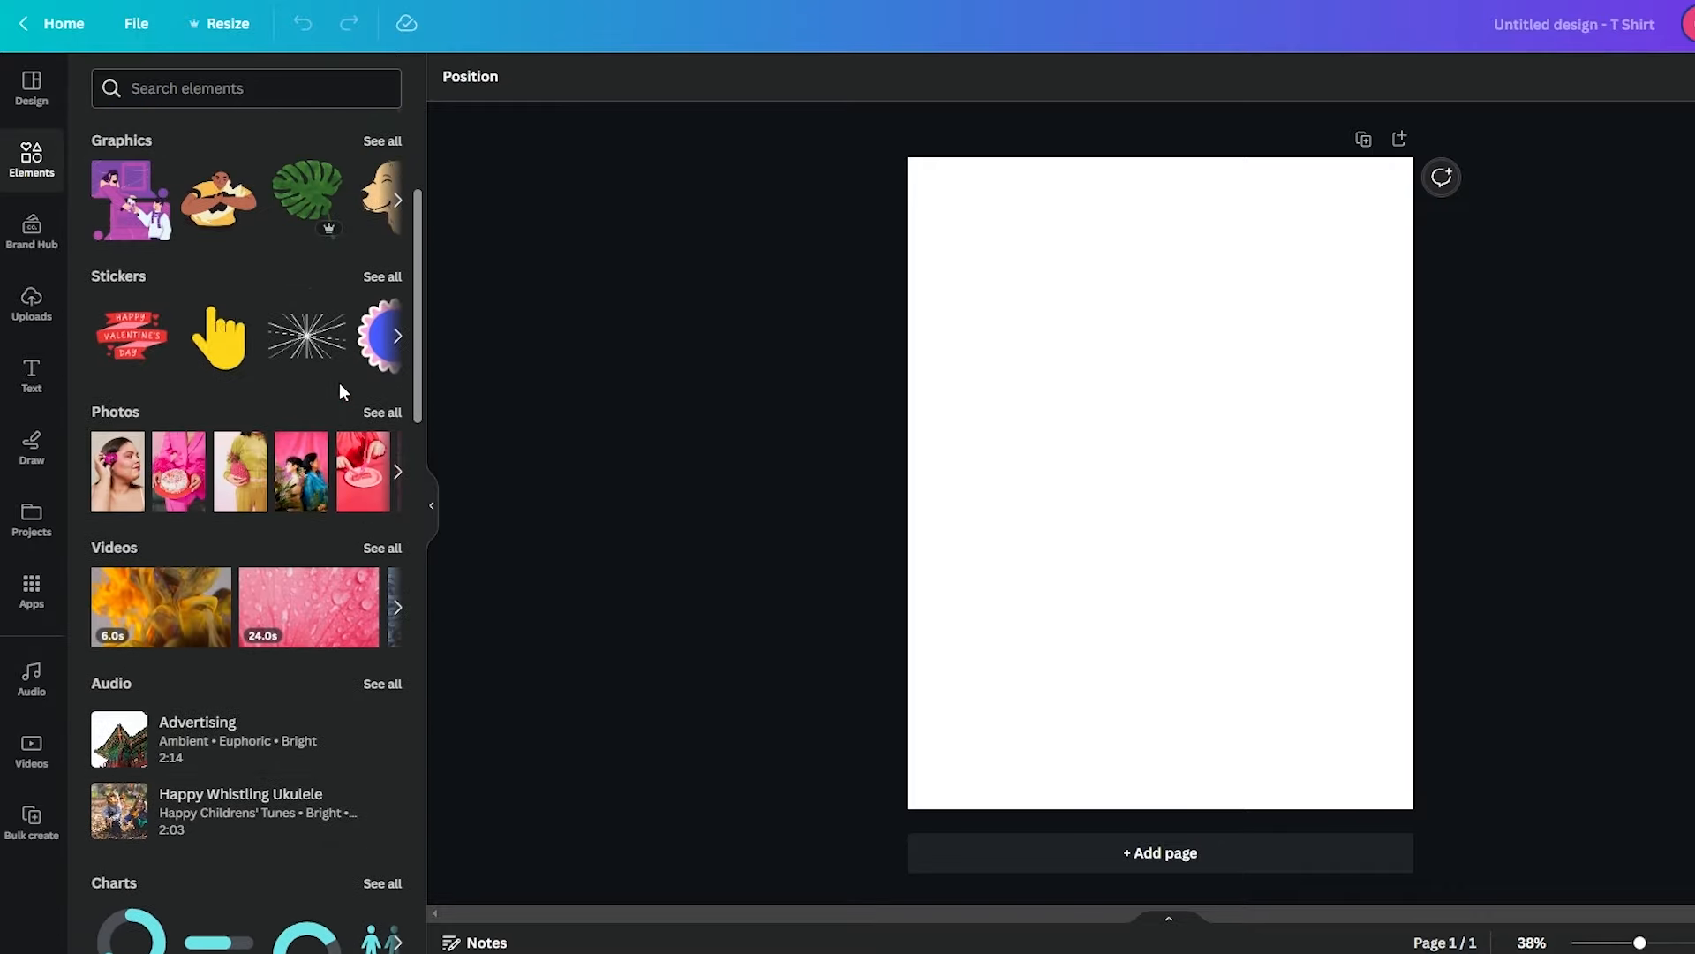
Try drawing a freehand red marker squiggle across the blank page, and undo it
click(7, 468)
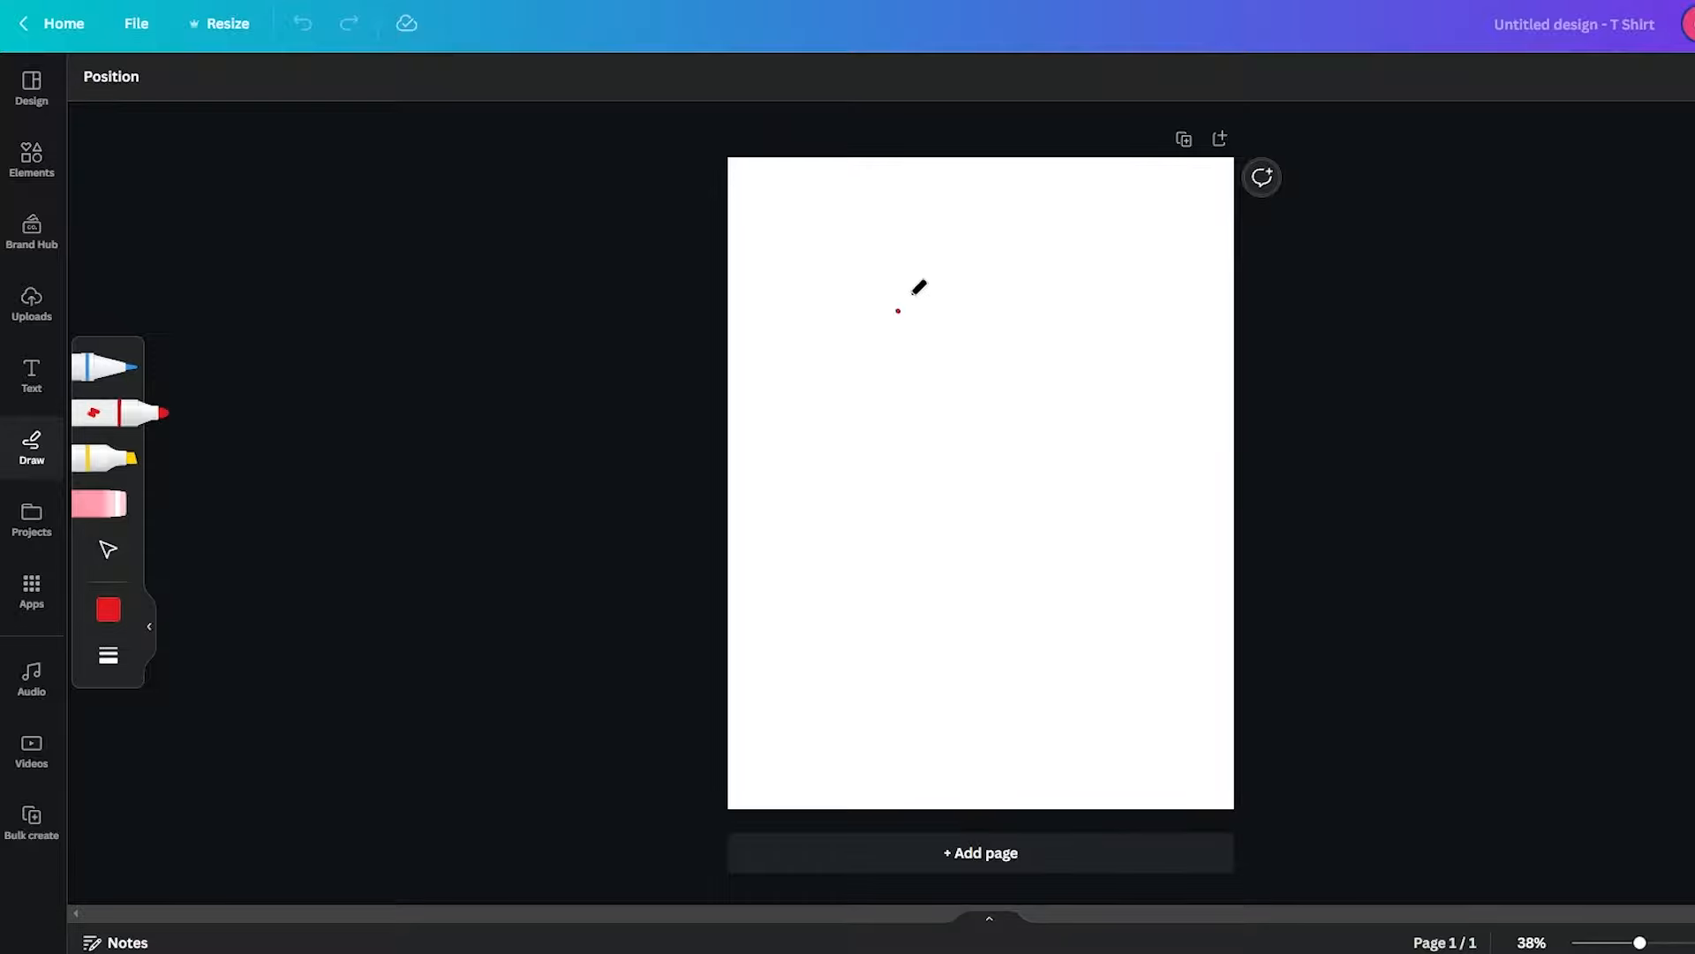
mouse_move(918, 287)
mouse_down()
mouse_move(964, 428)
mouse_move(943, 462)
mouse_move(1139, 578)
mouse_up()
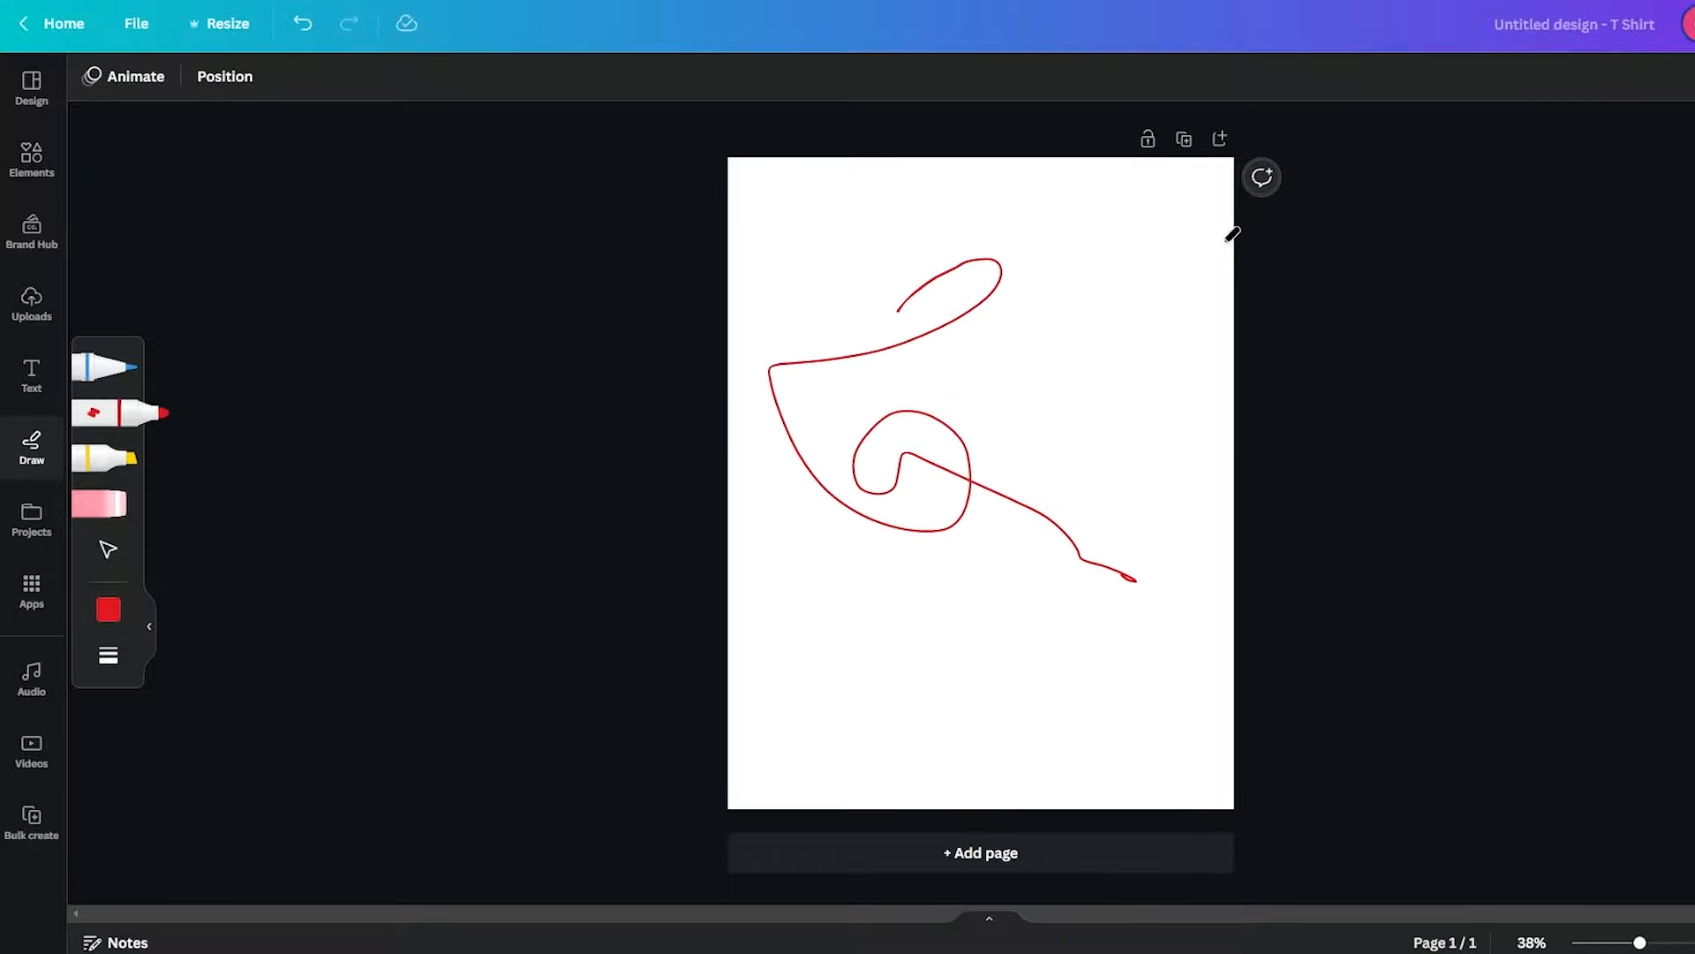
key(ctrl+z)
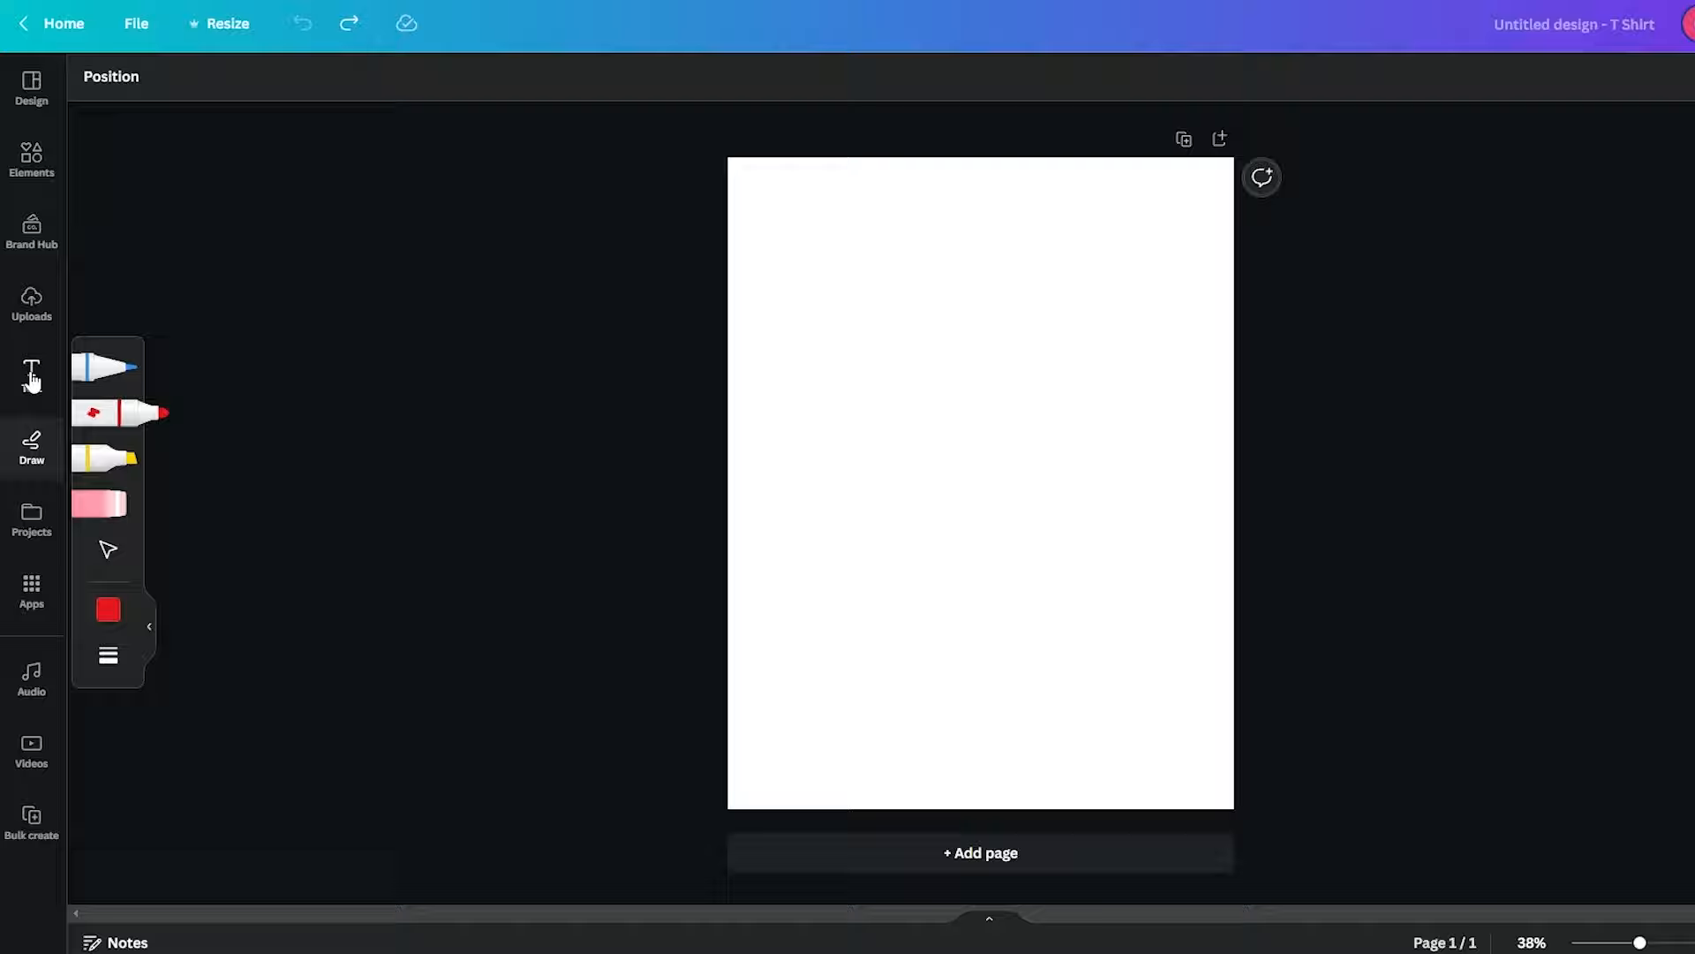
Examine the available text styles and font combinations, and return to the element categories
click(31, 375)
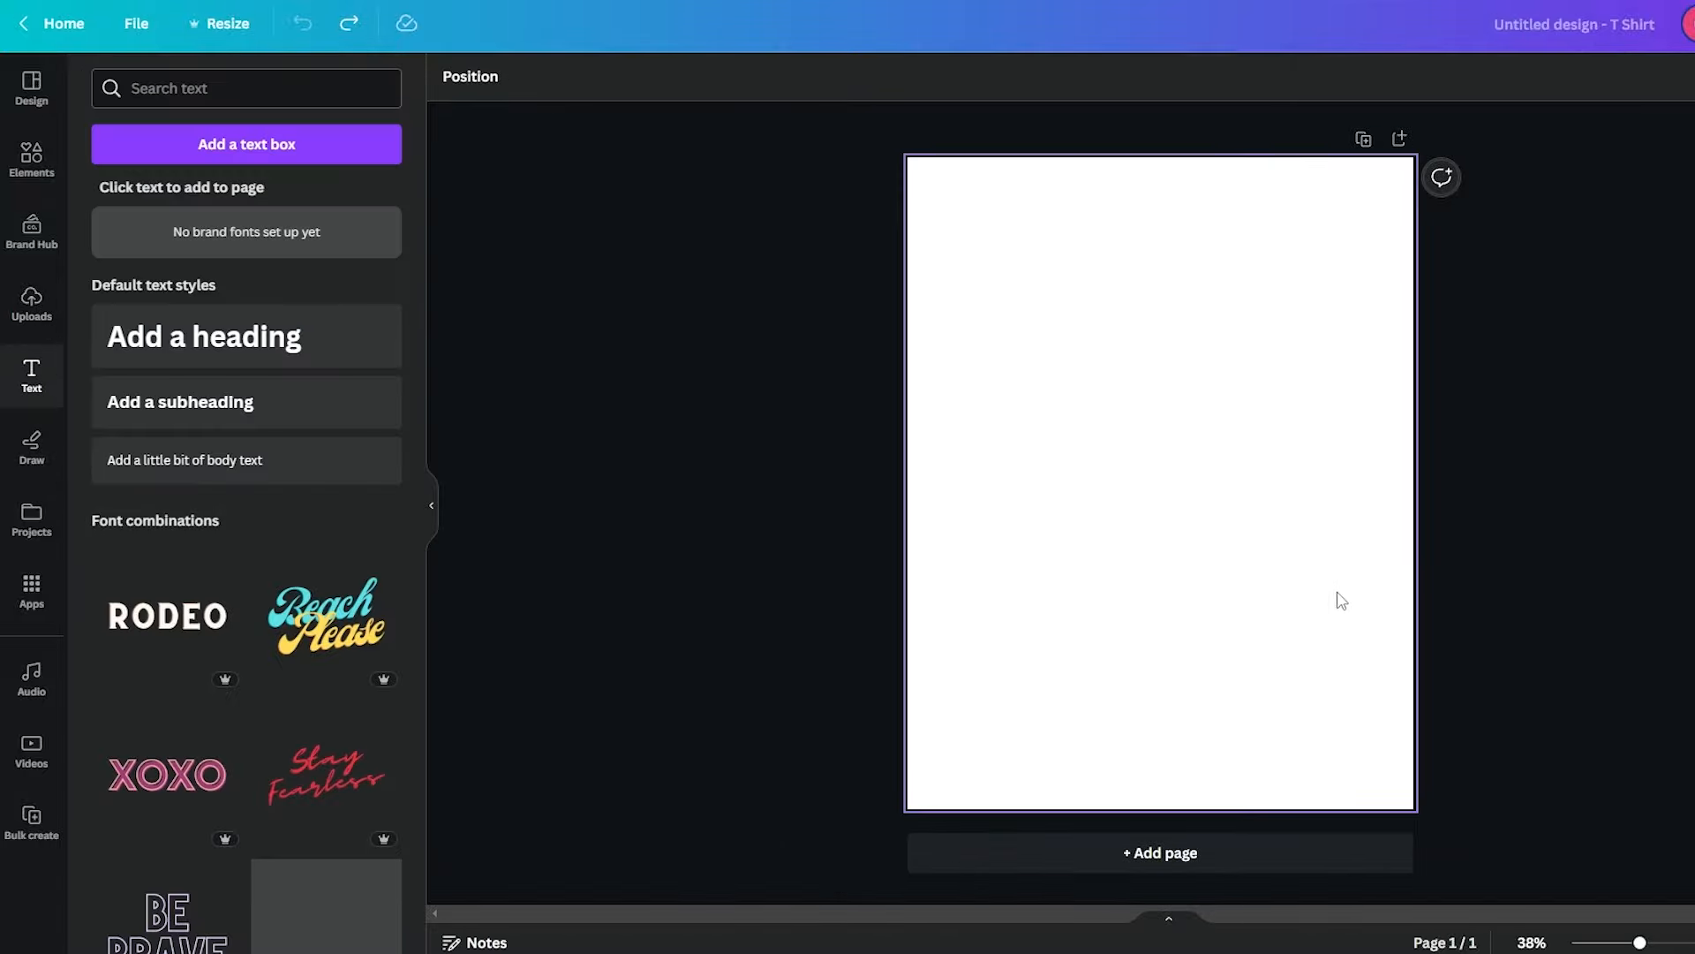
click(48, 176)
scroll(251, 517, down, 5)
scroll(252, 526, up, 5)
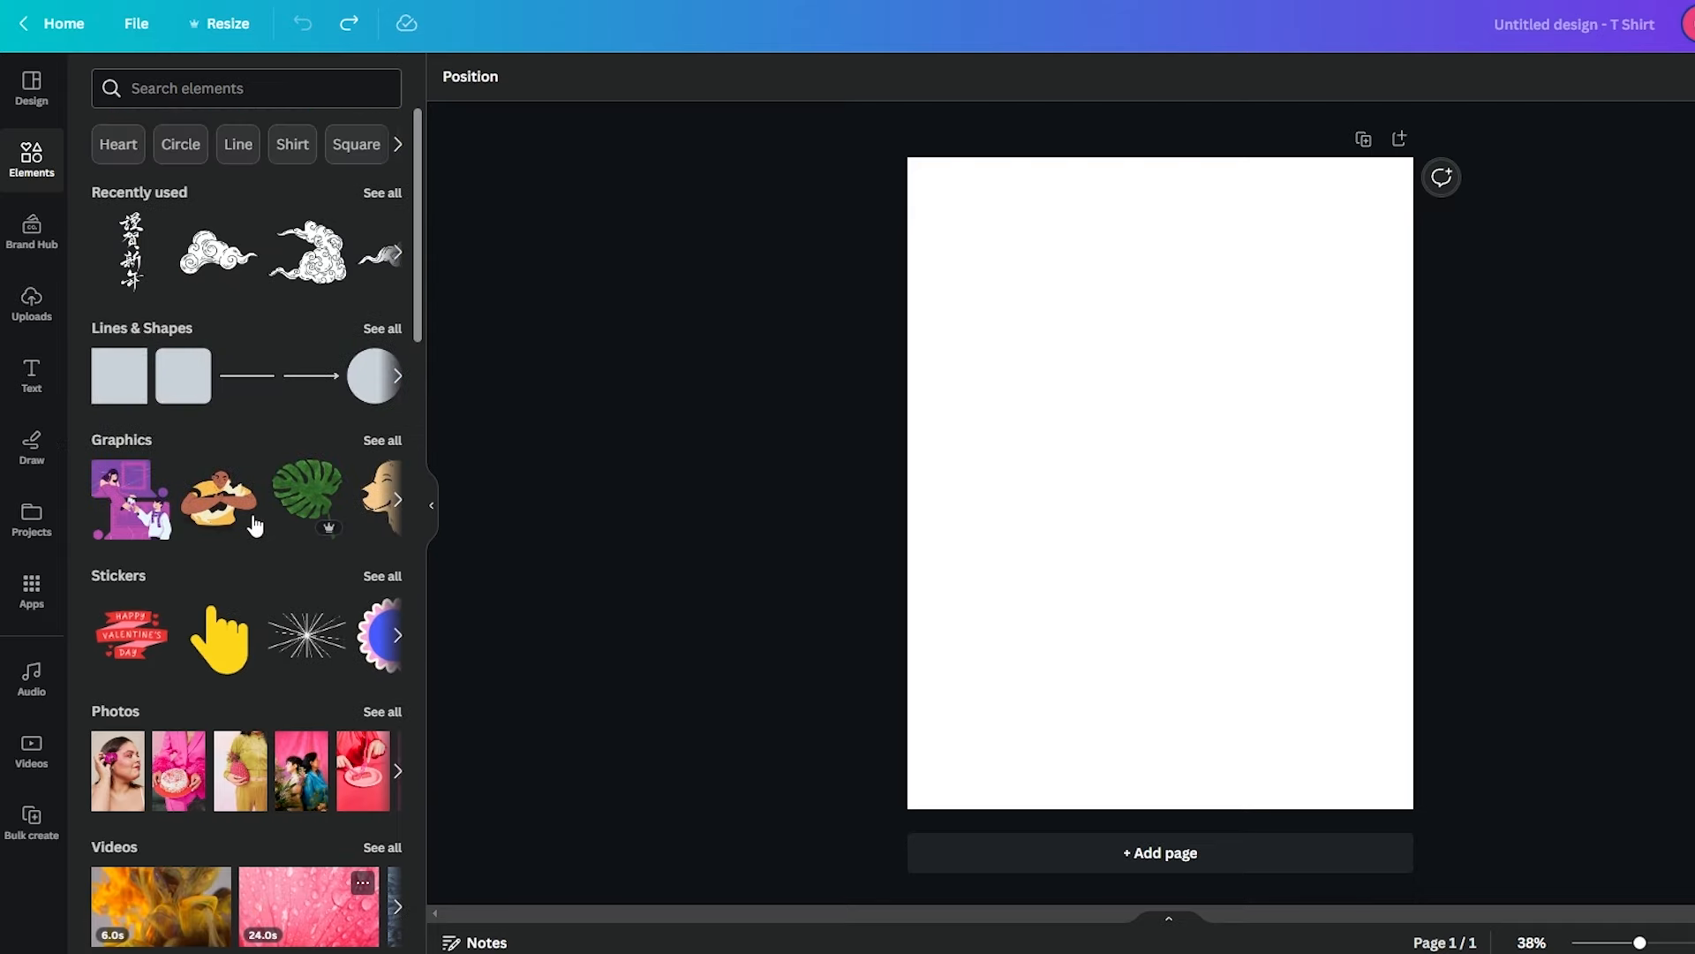
scroll(247, 528, down, 4)
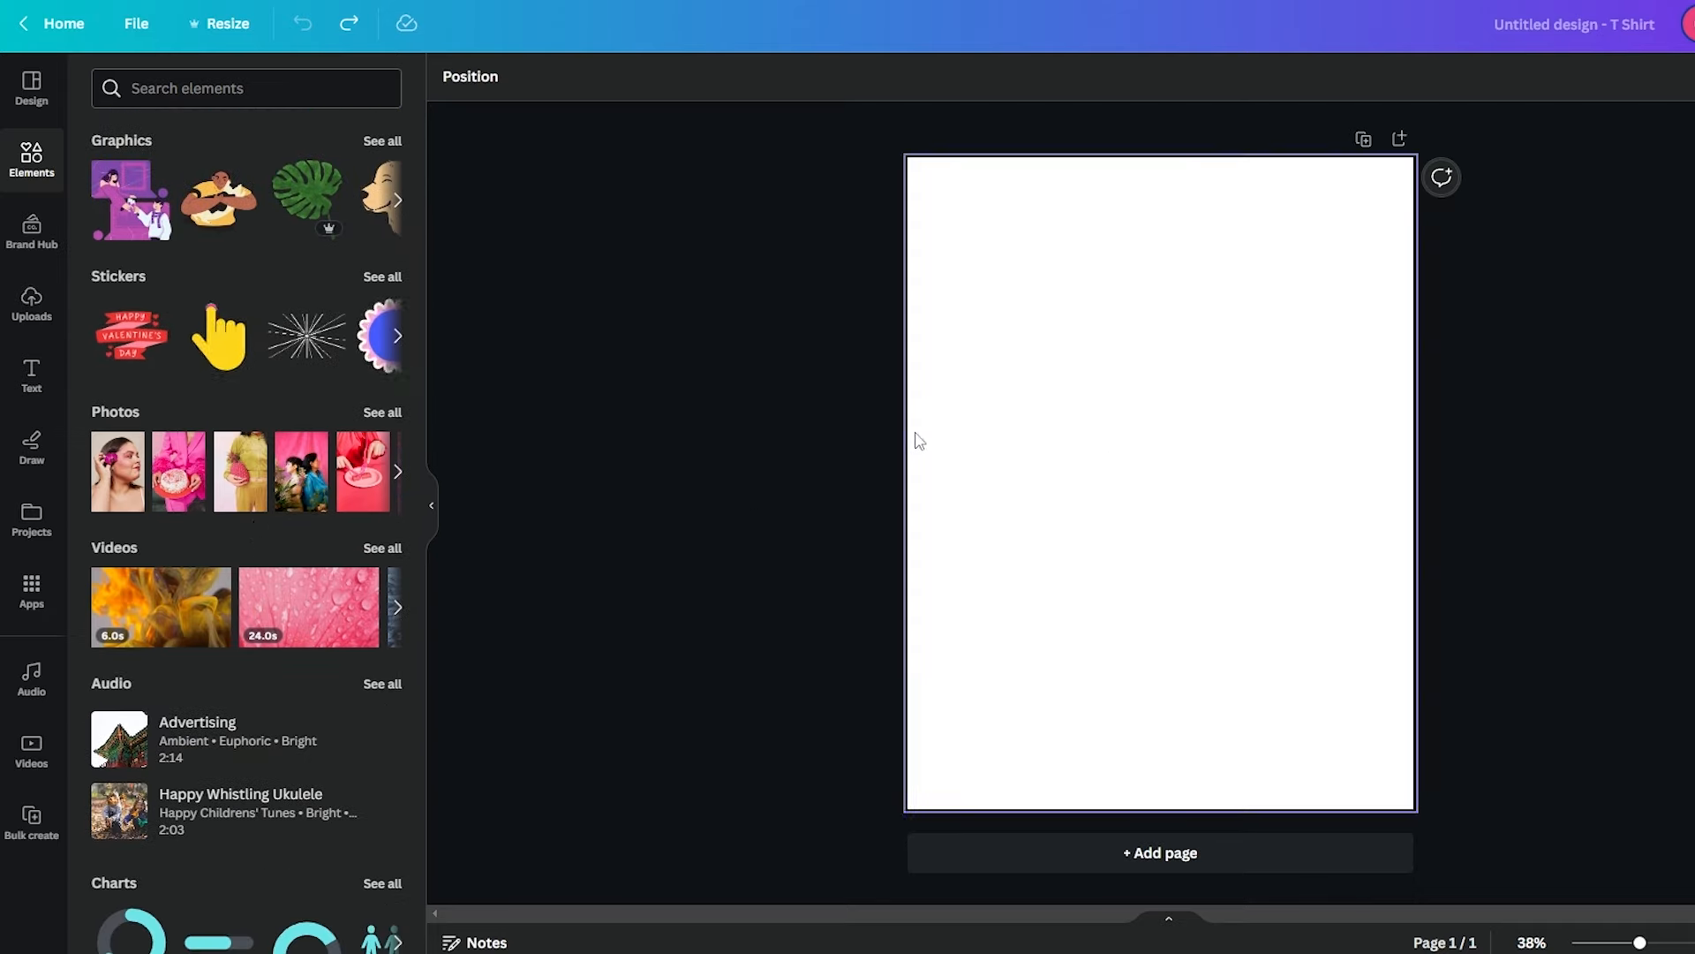
Add a second blank page to the T-shirt design
click(1086, 476)
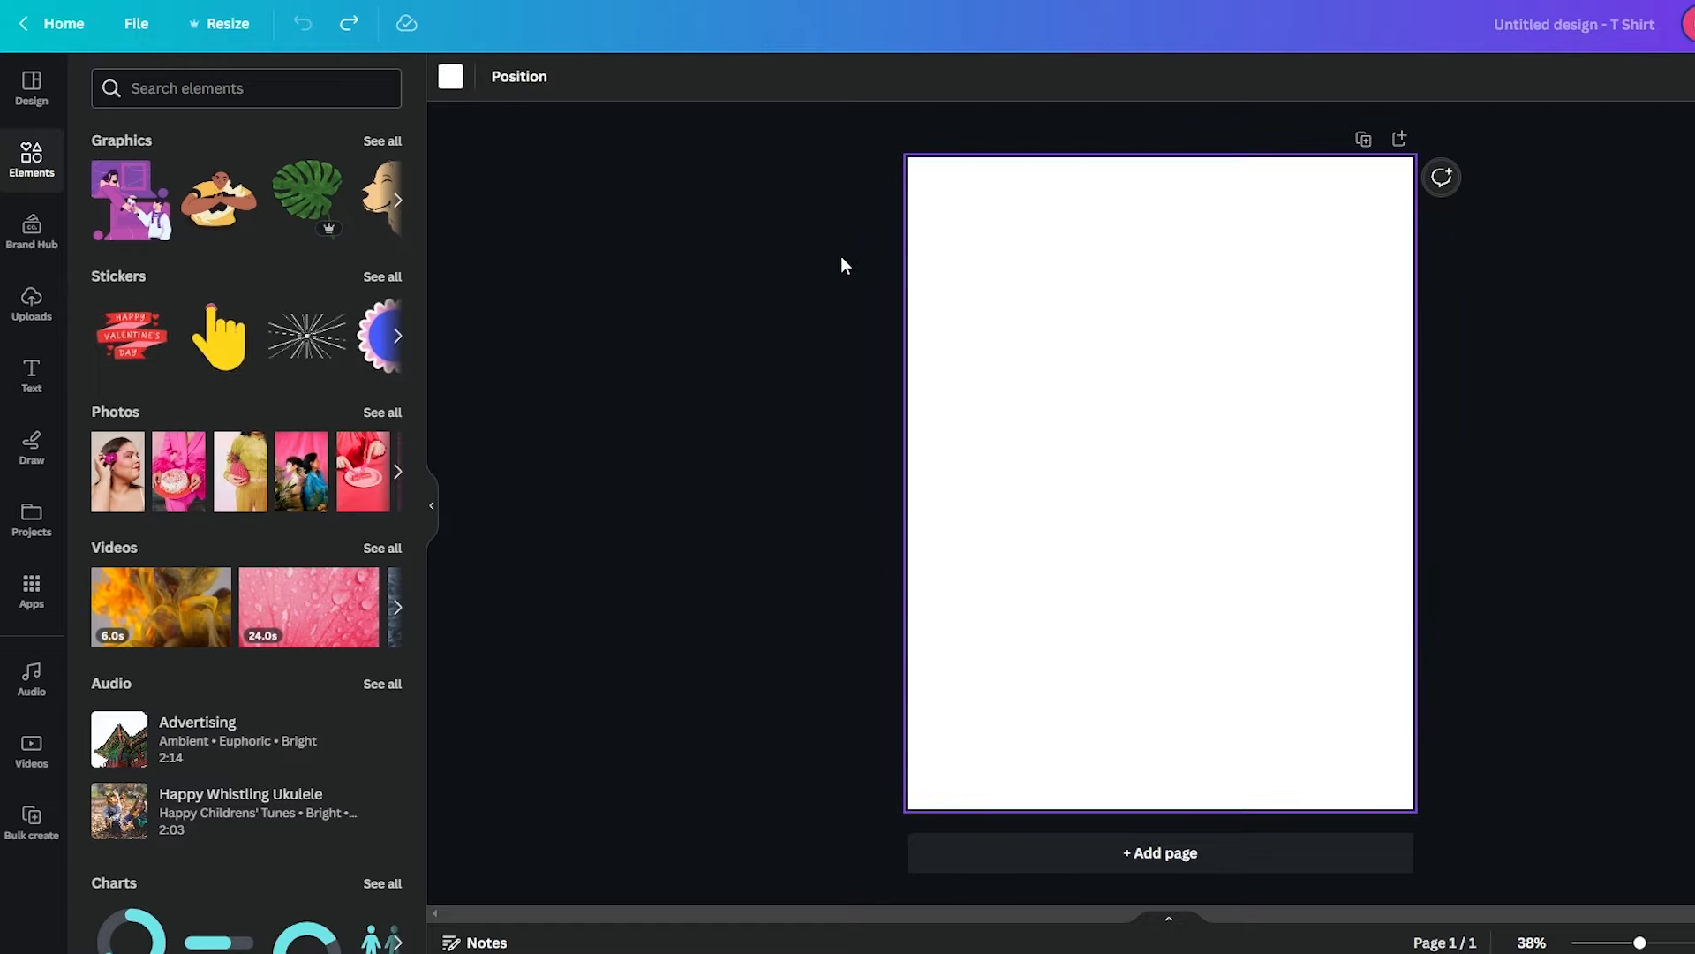
click(1189, 853)
scroll(826, 587, up, 6)
scroll(827, 587, down, 4)
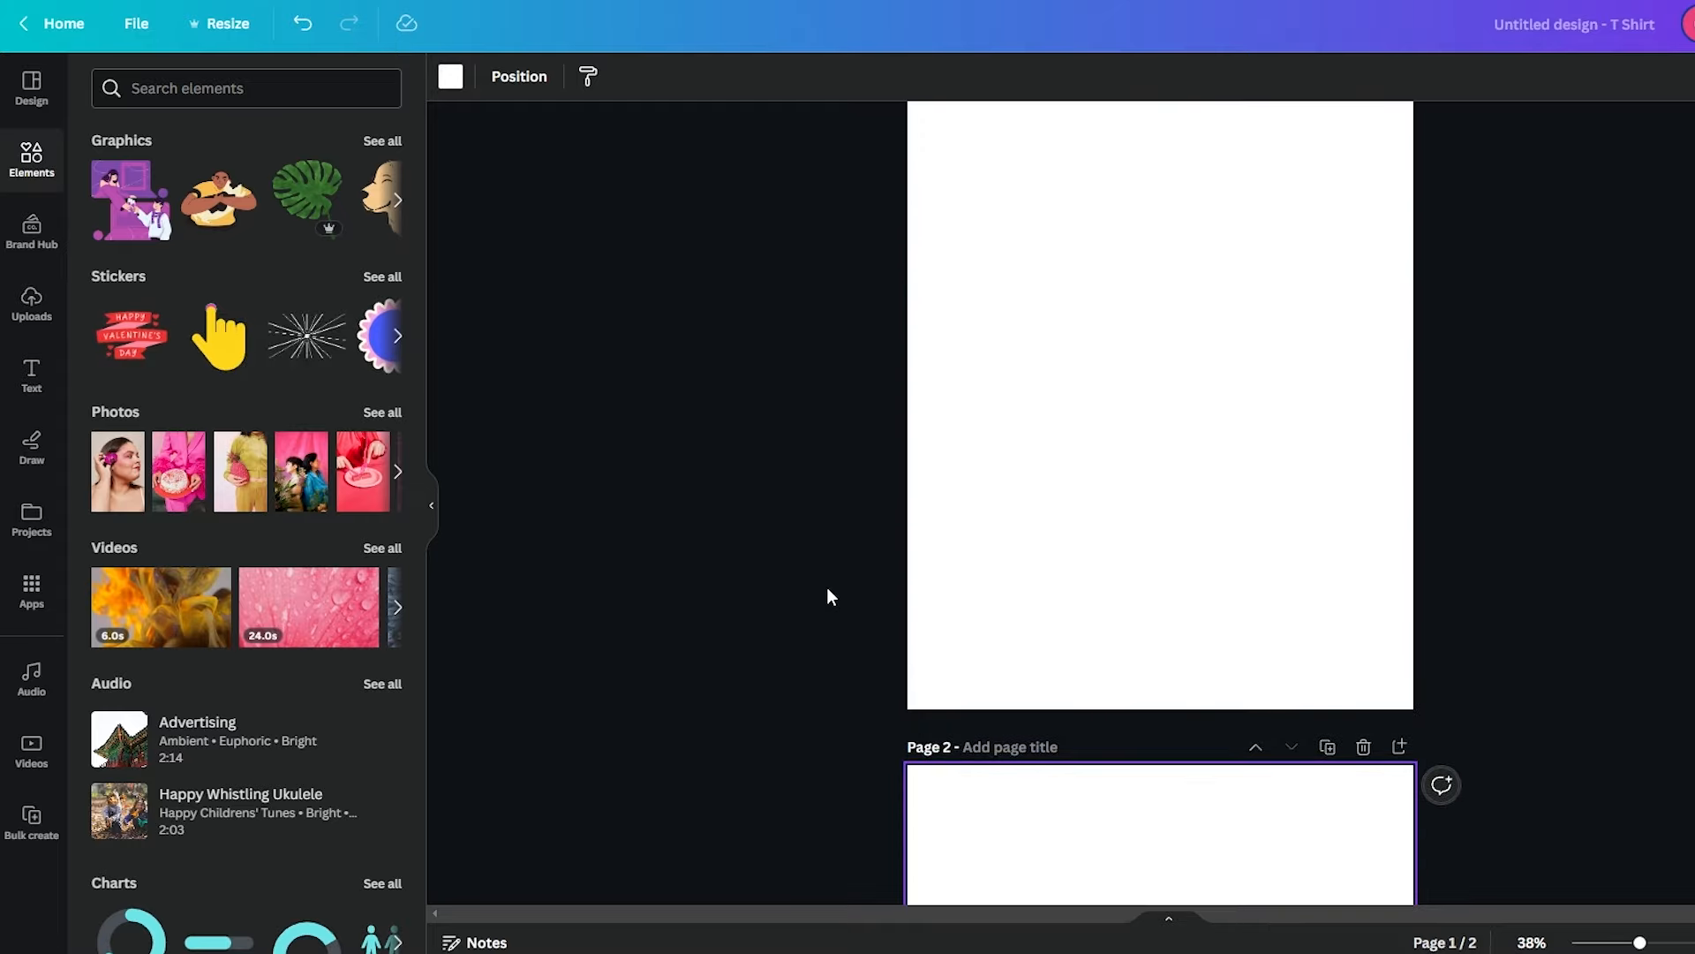
Set the background colour of page 1 to solid black
scroll(827, 586, up, 2)
click(1070, 270)
scroll(1073, 276, up, 2)
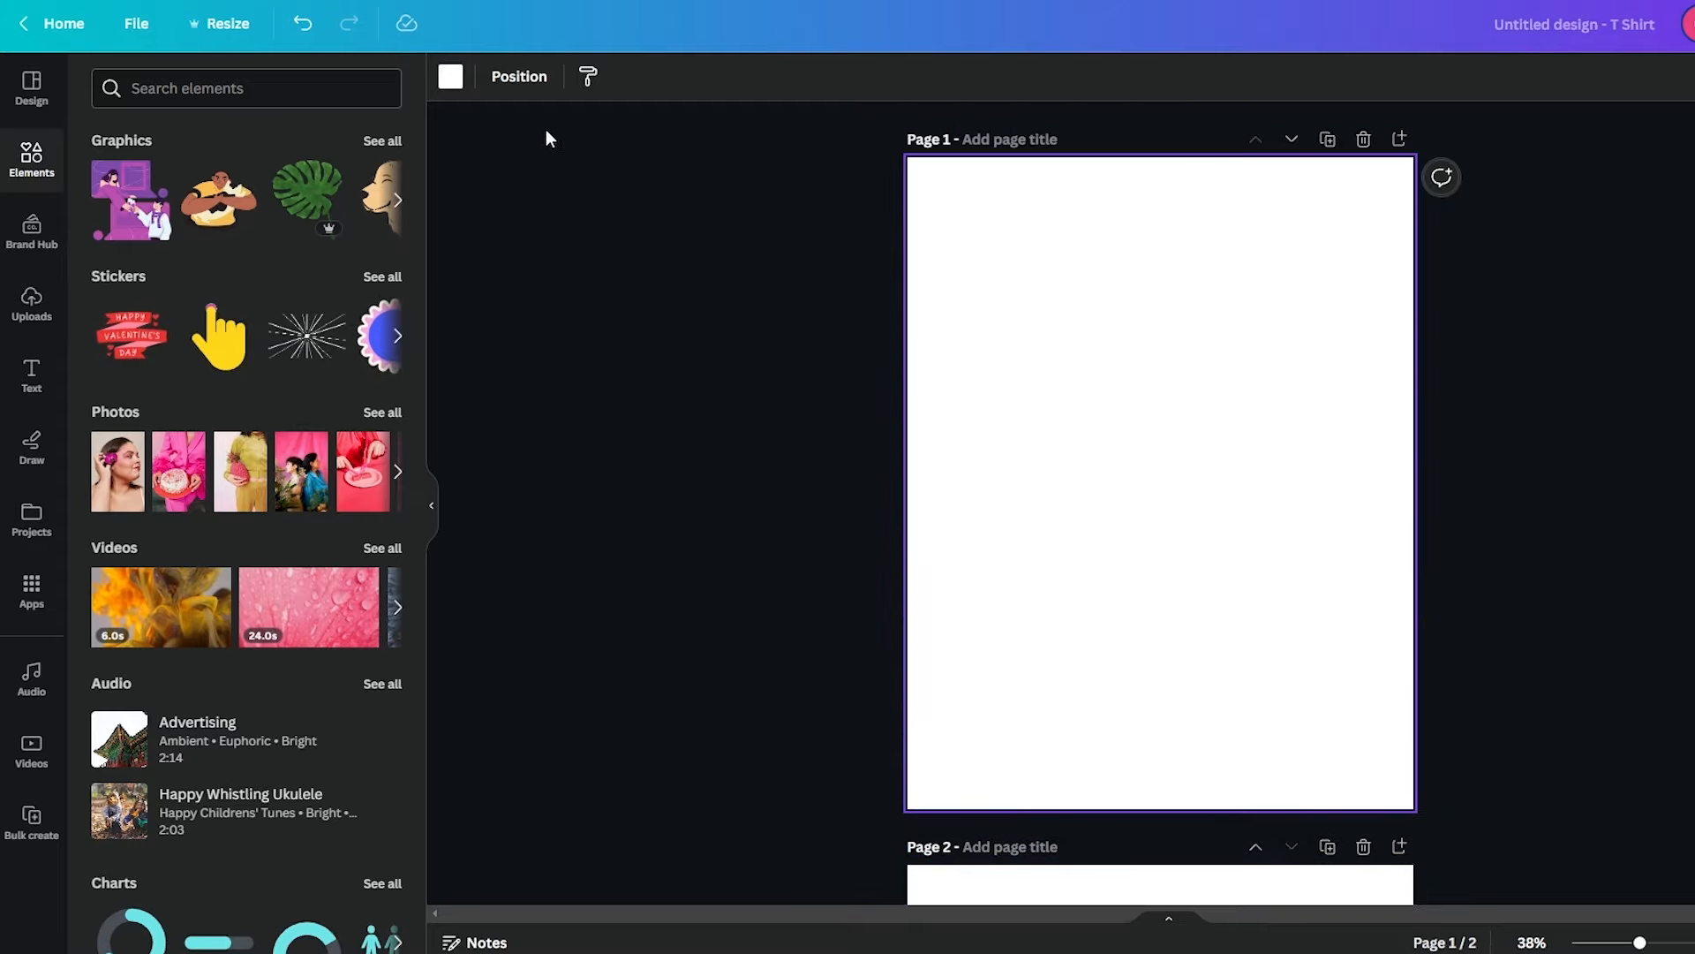
click(450, 76)
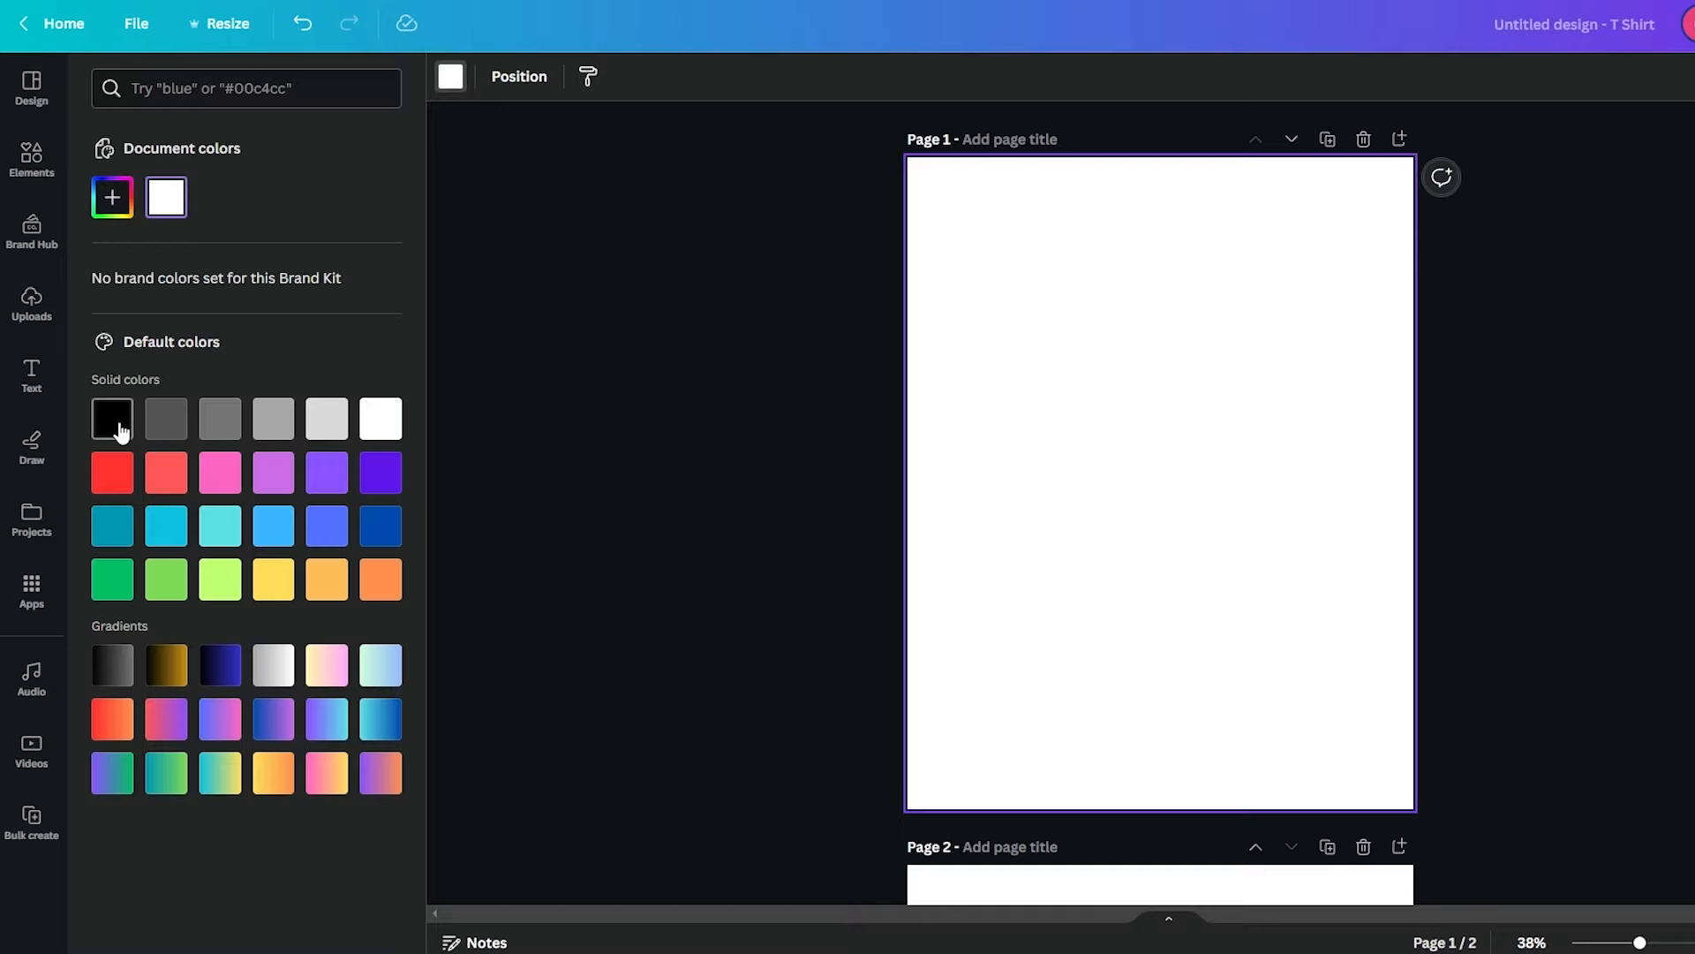
click(121, 431)
click(1290, 406)
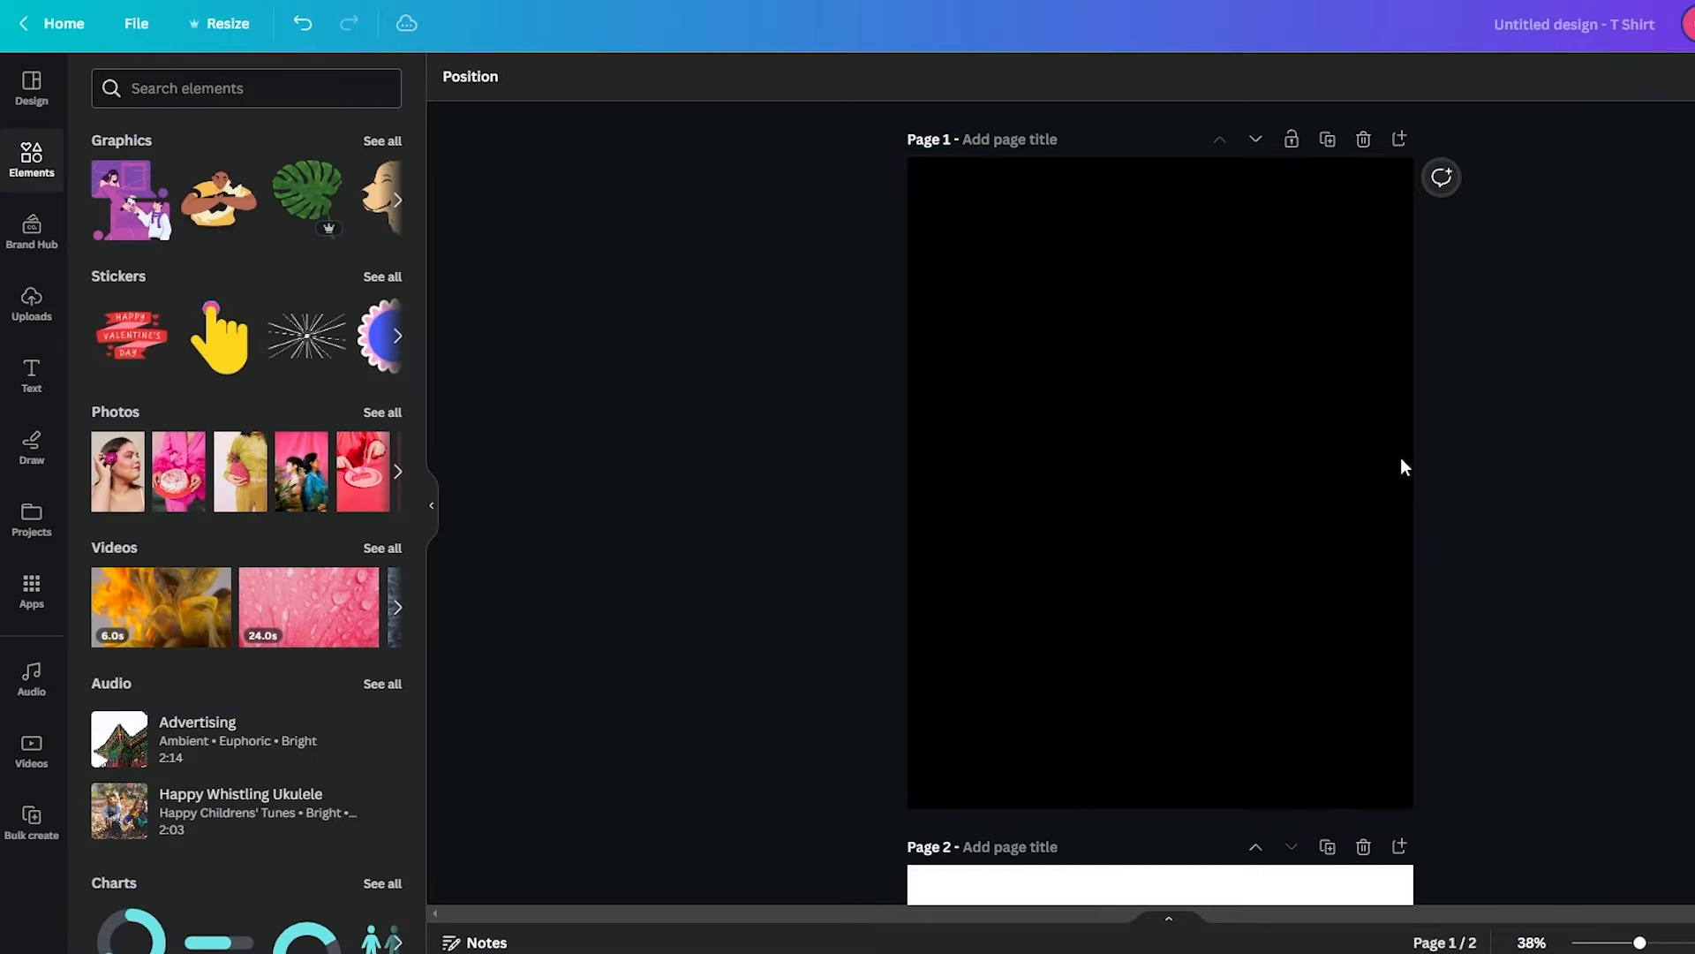
Search the elements for "dragon" and look through the matching graphics
scroll(1400, 466, down, 5)
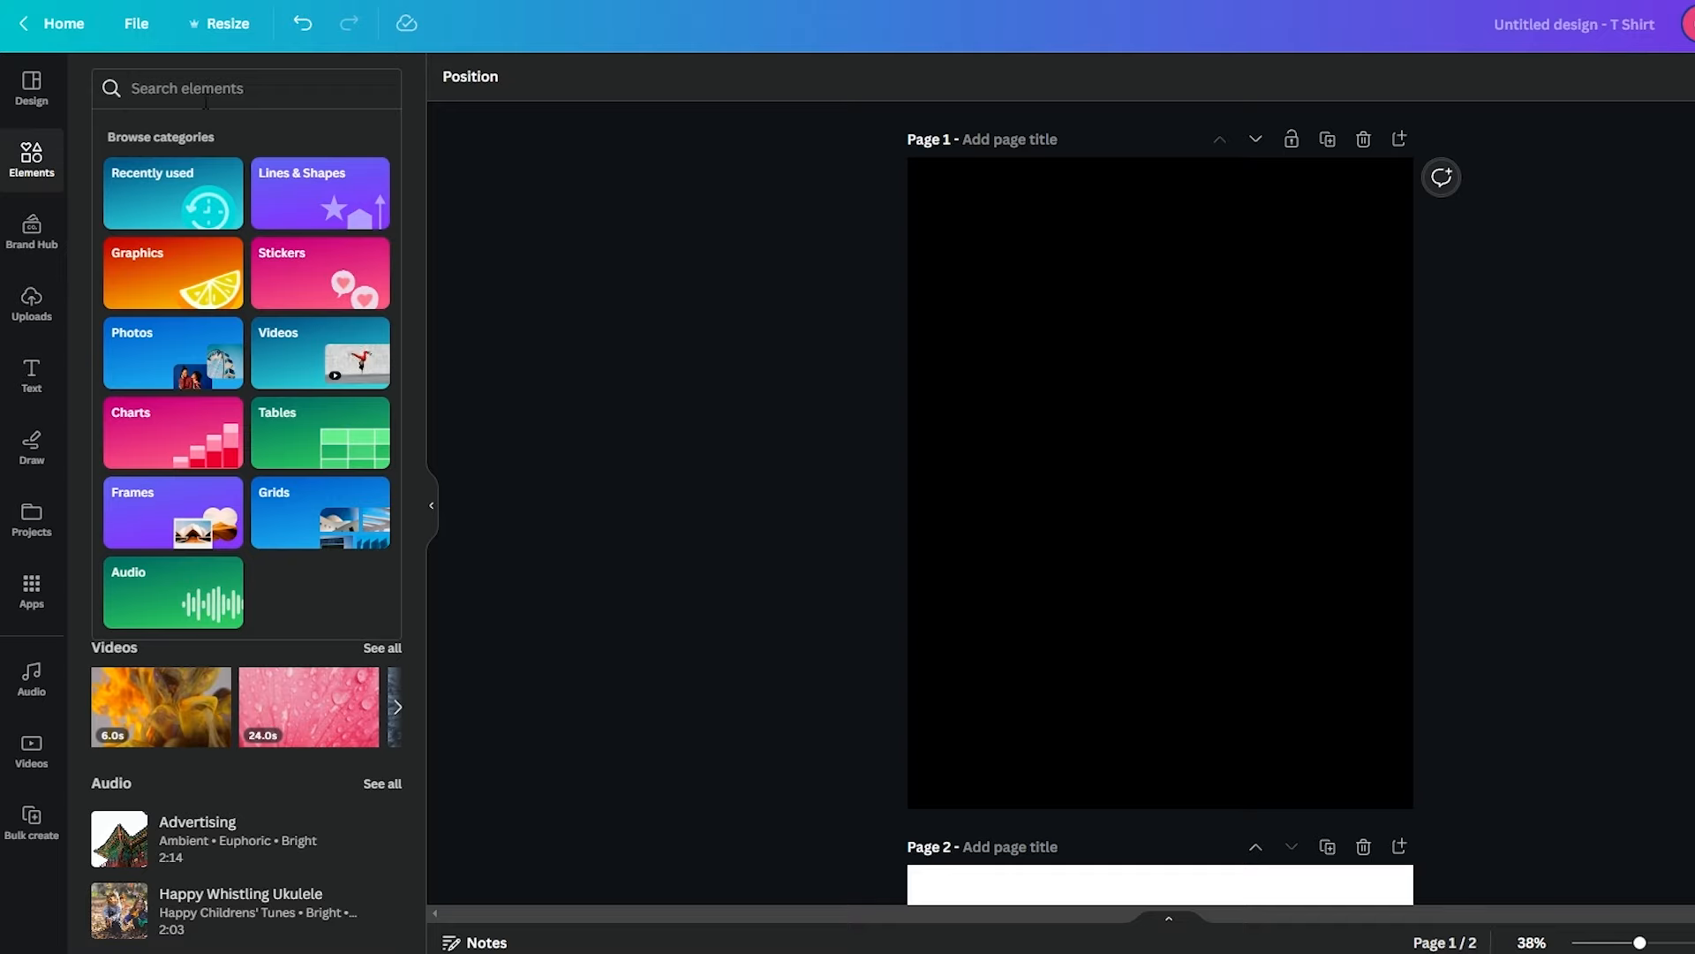
text(dragon)
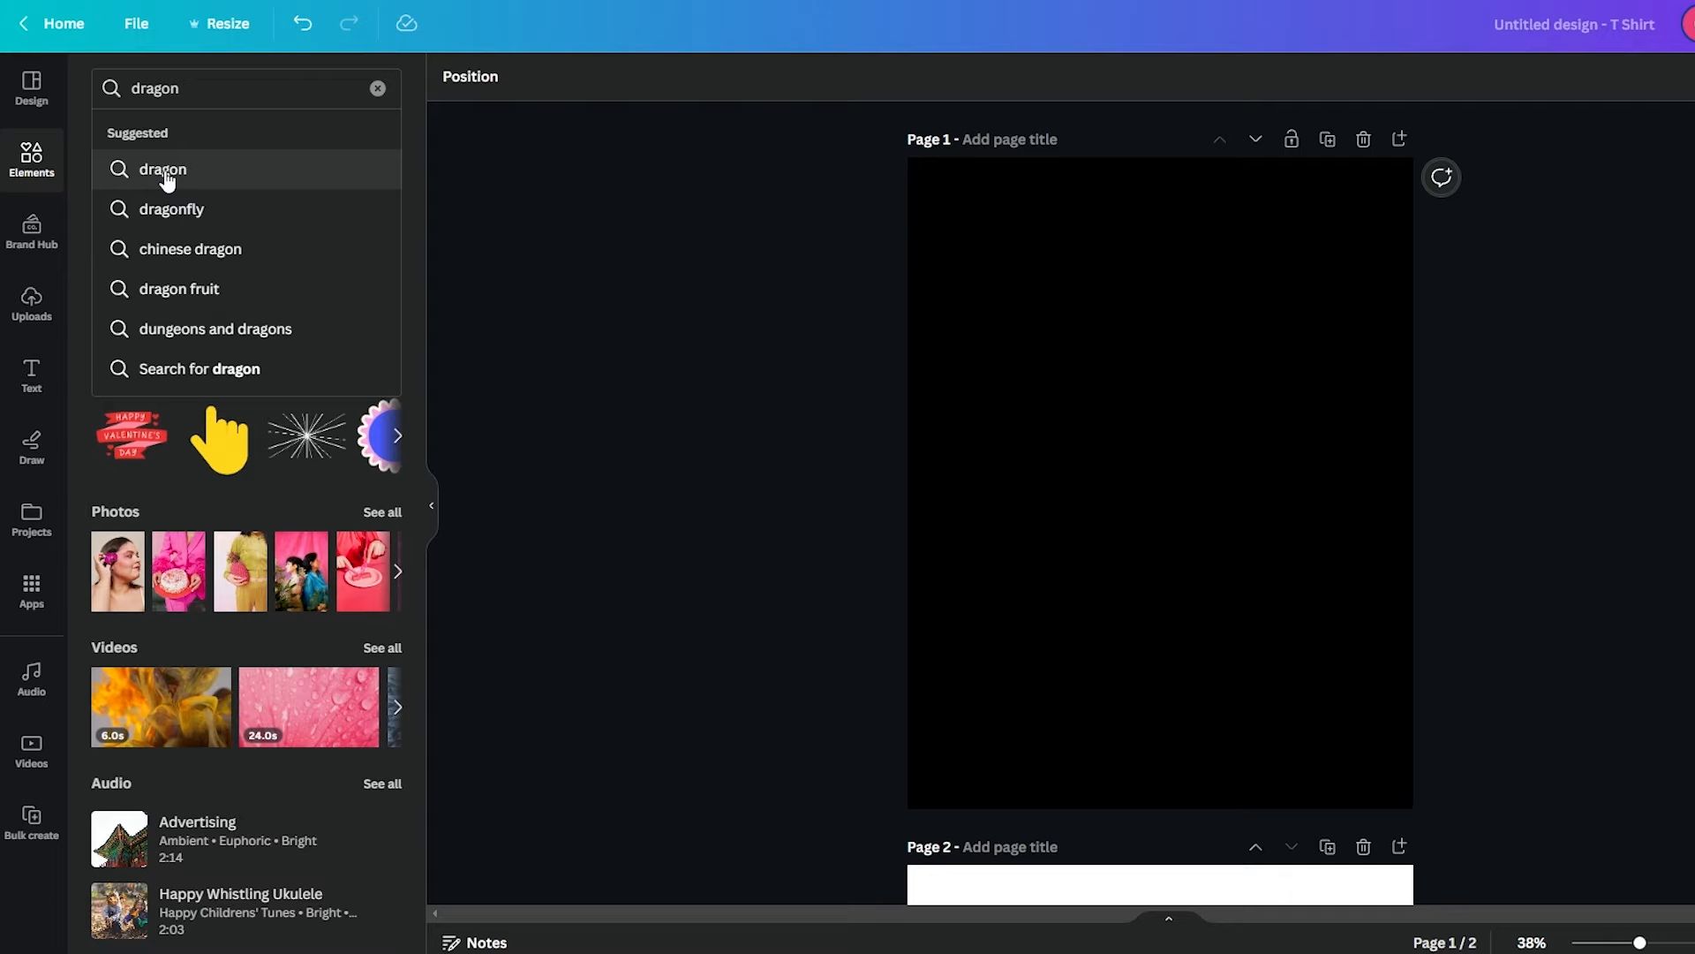
click(163, 171)
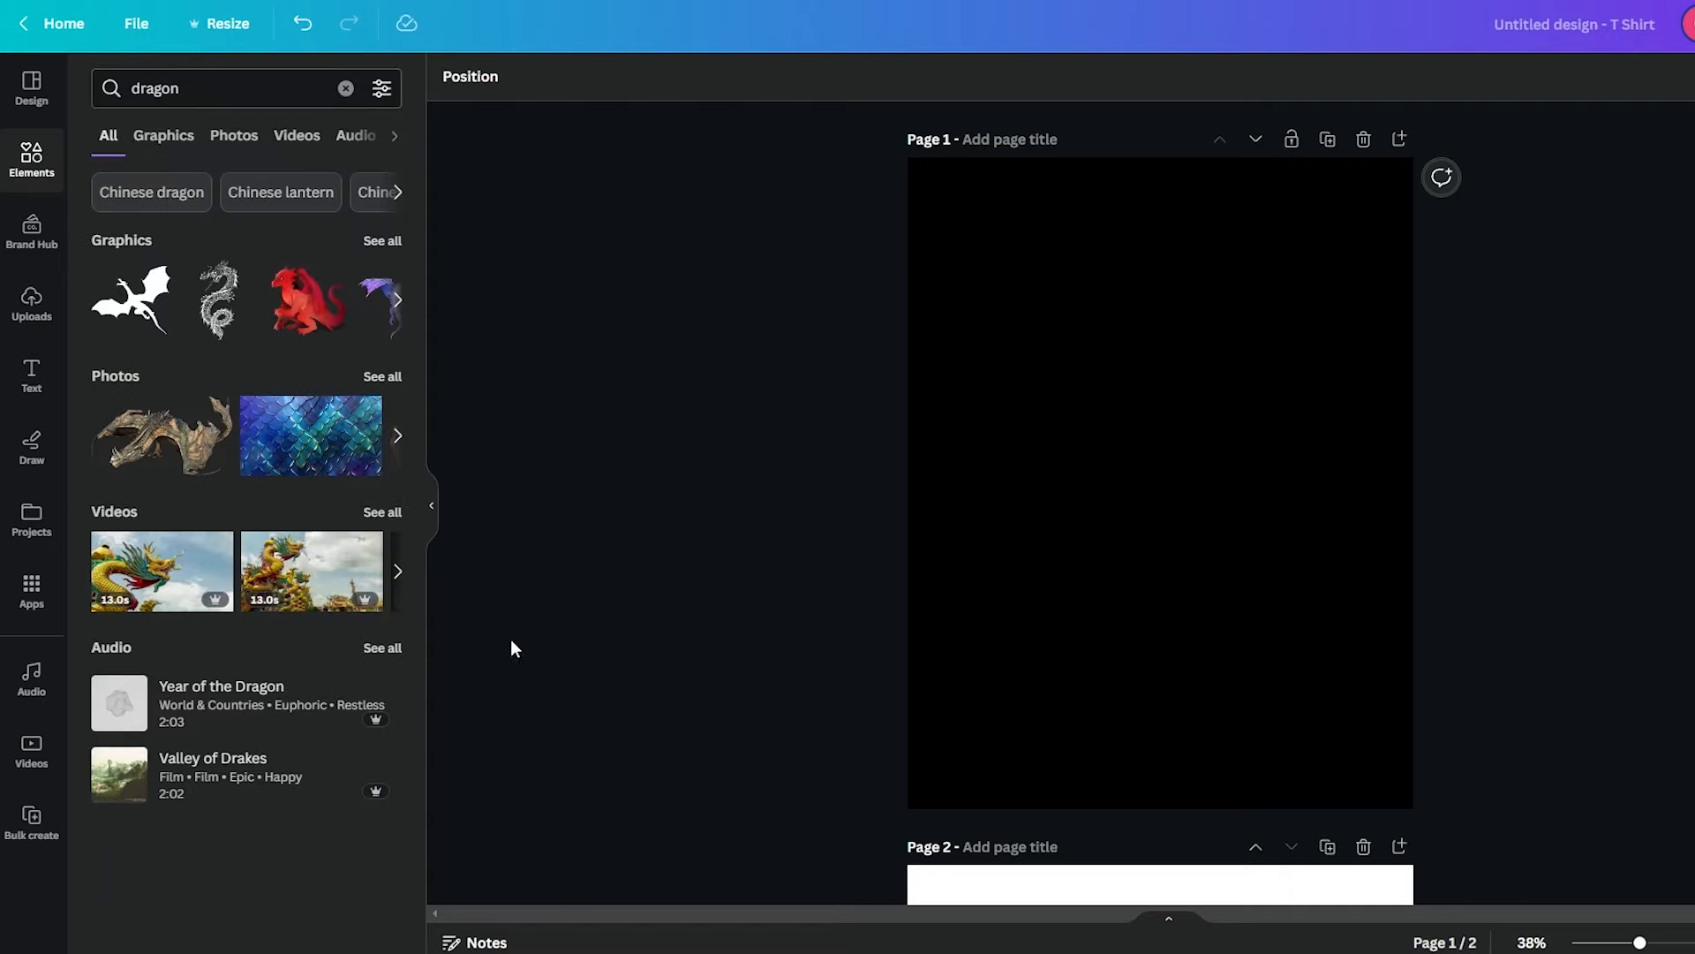
click(398, 302)
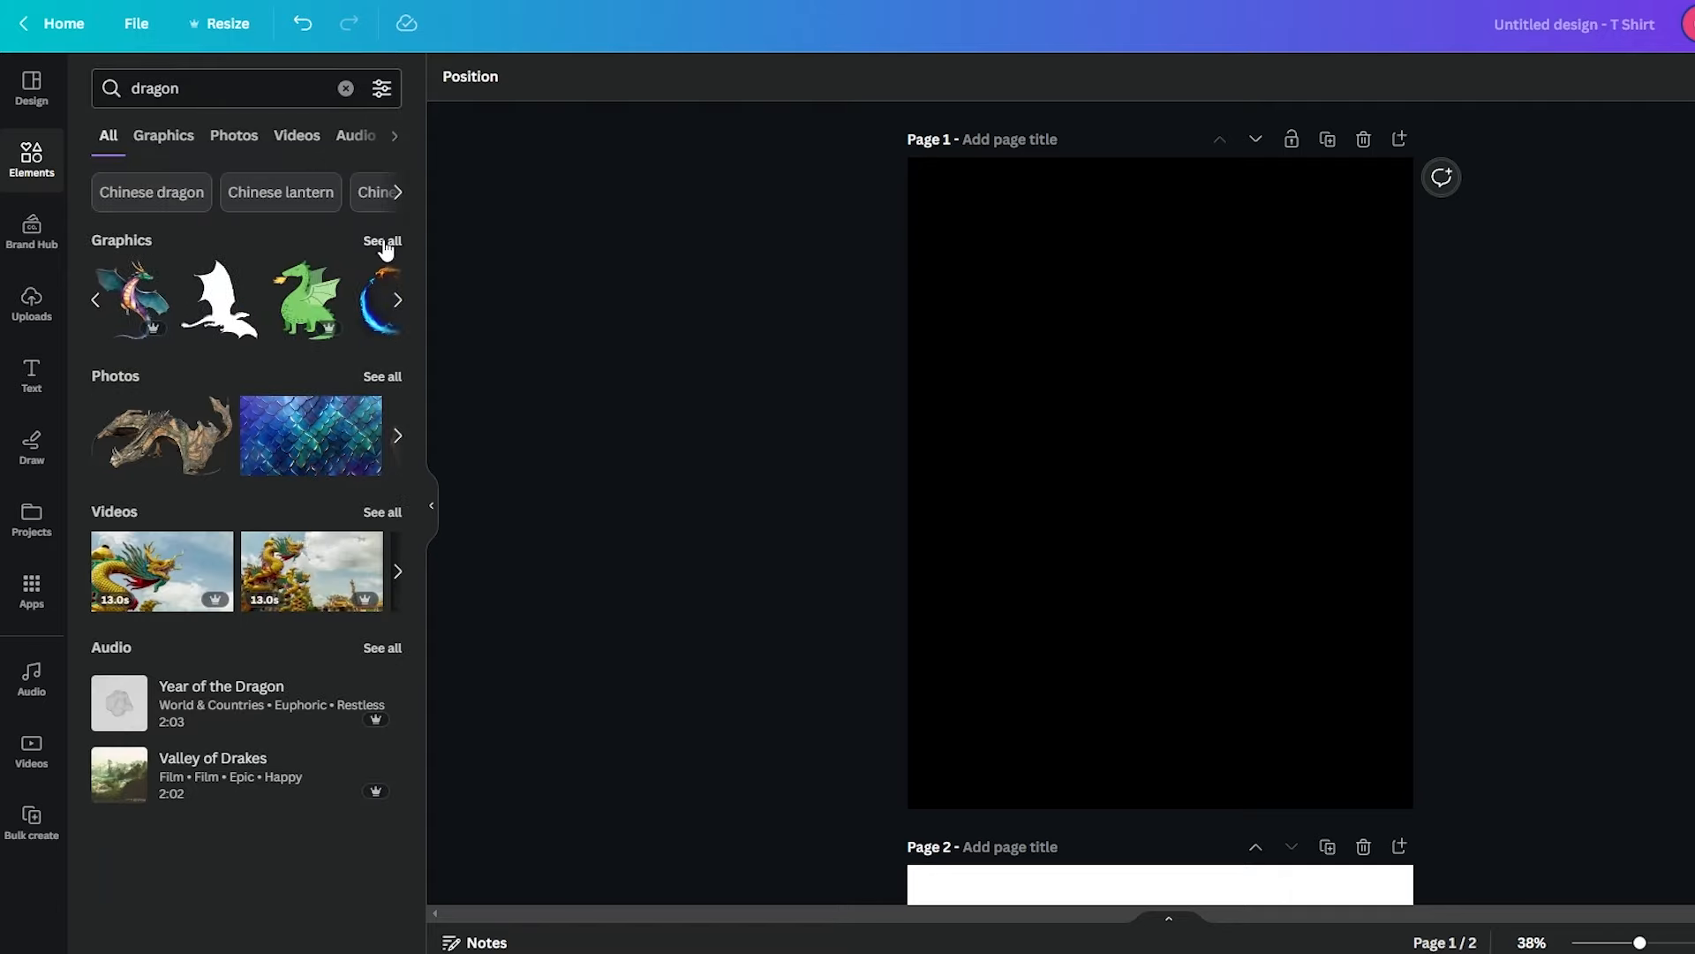
Show all dragon graphics and add the black line-art Chinese dragon from the results to page 1
click(382, 240)
scroll(291, 415, down, 1)
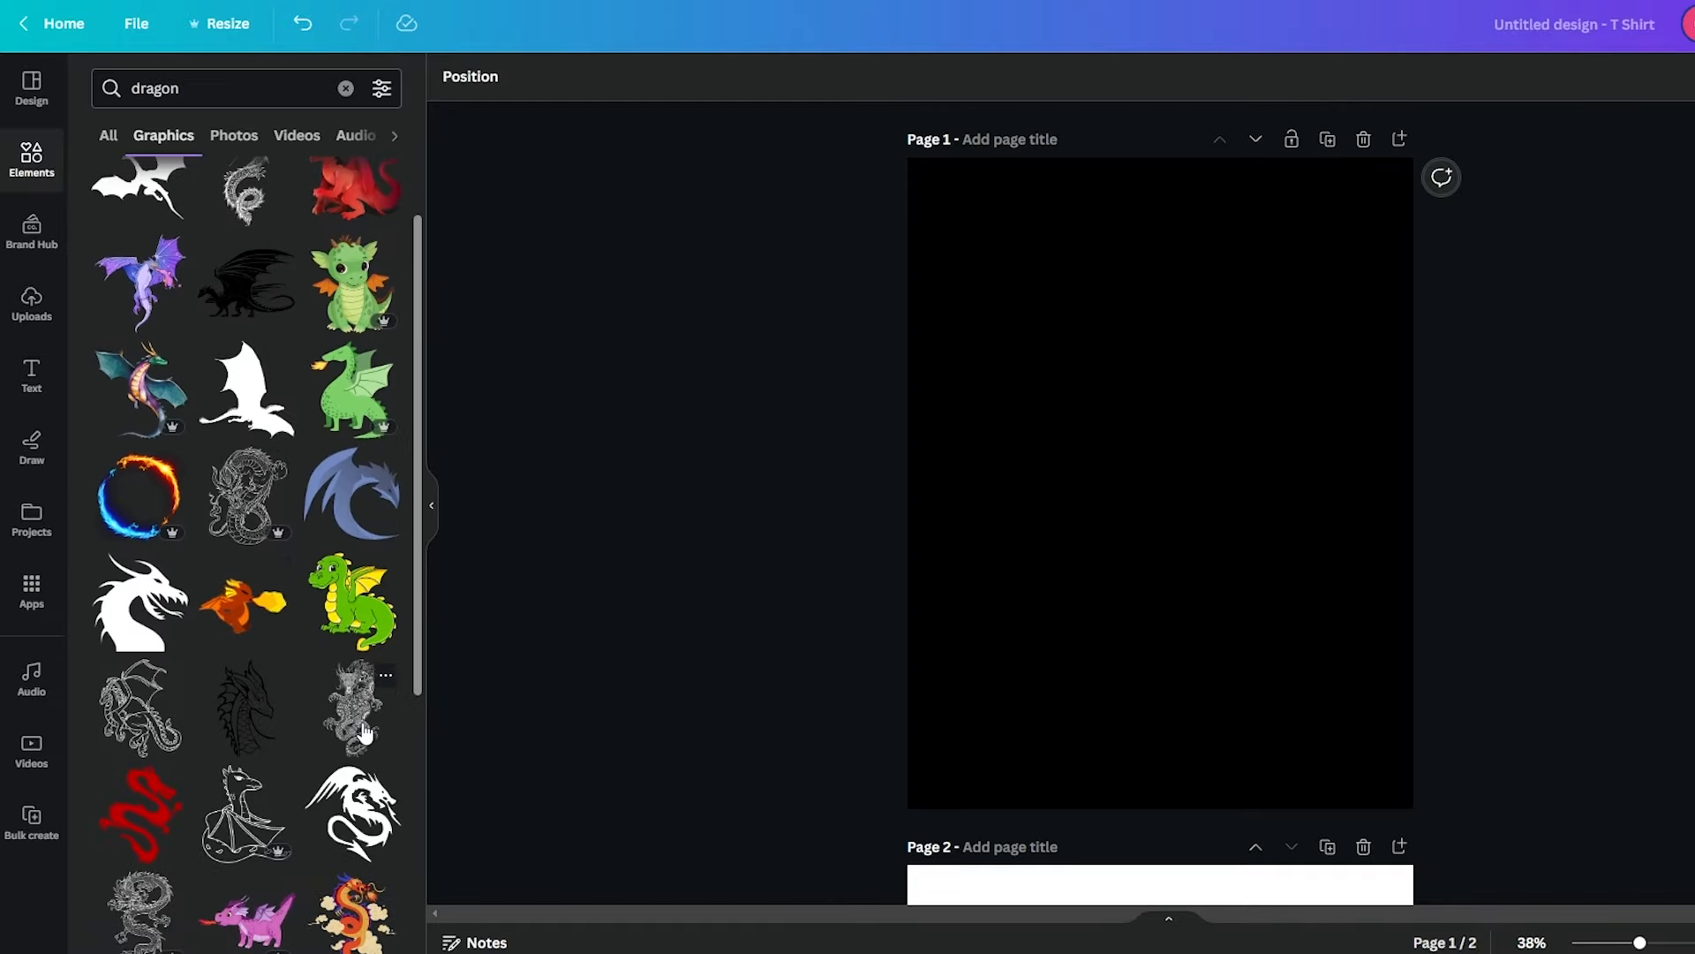
scroll(365, 733, down, 3)
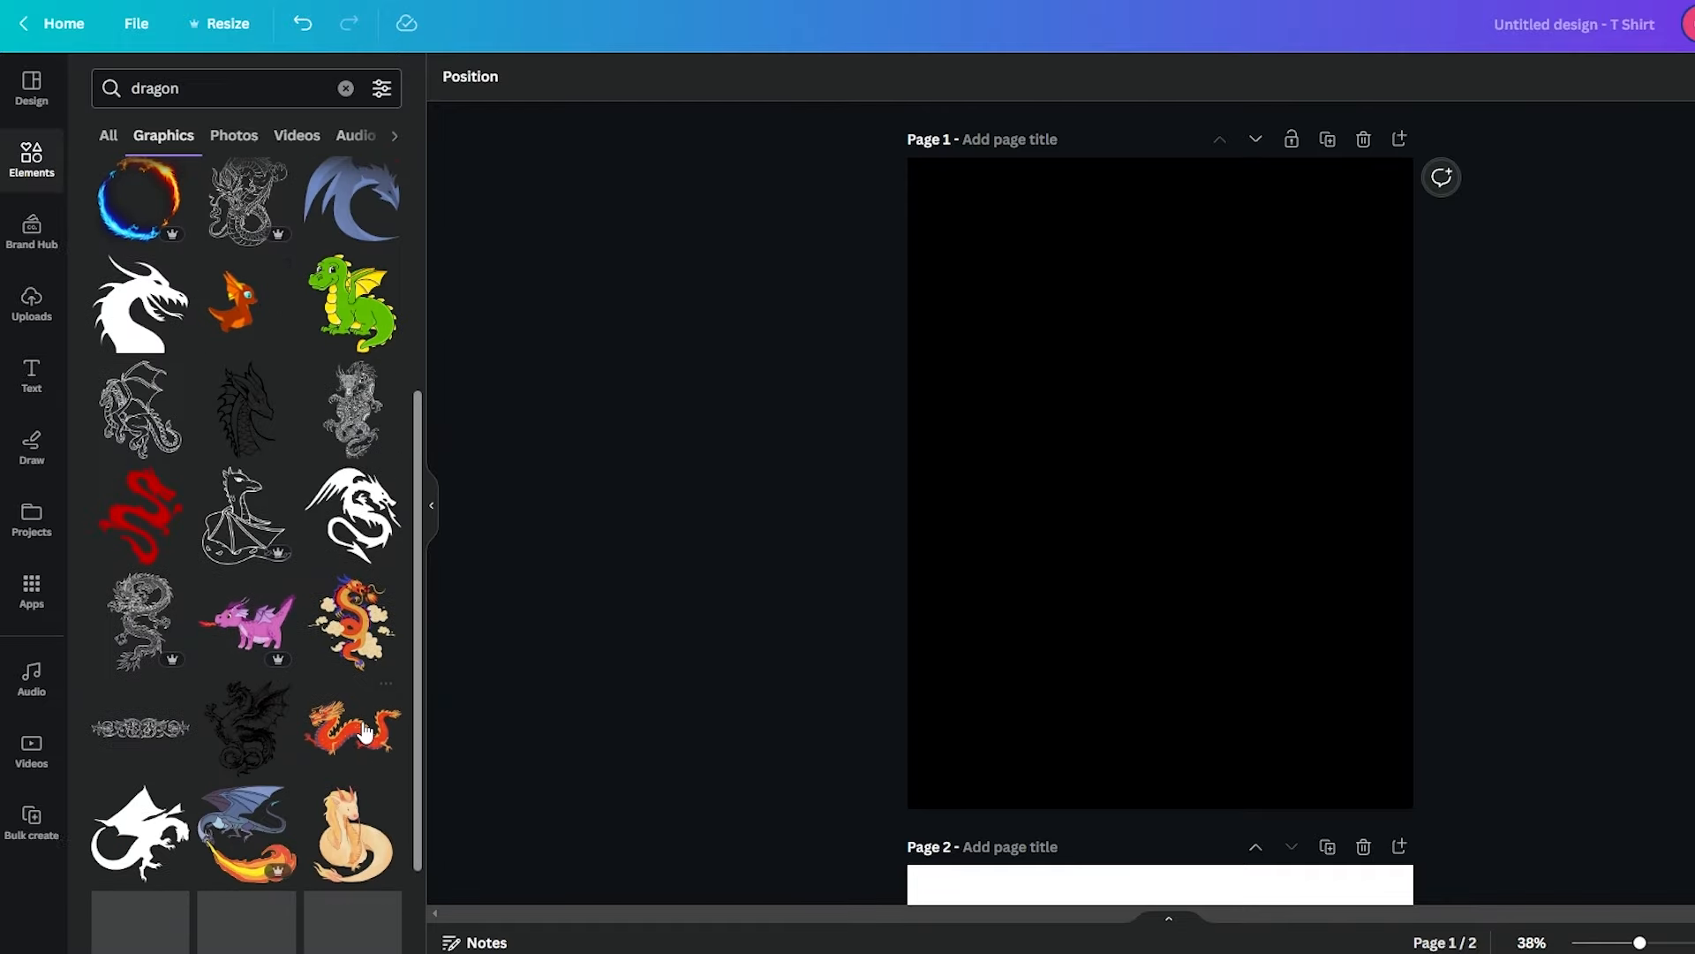
click(123, 608)
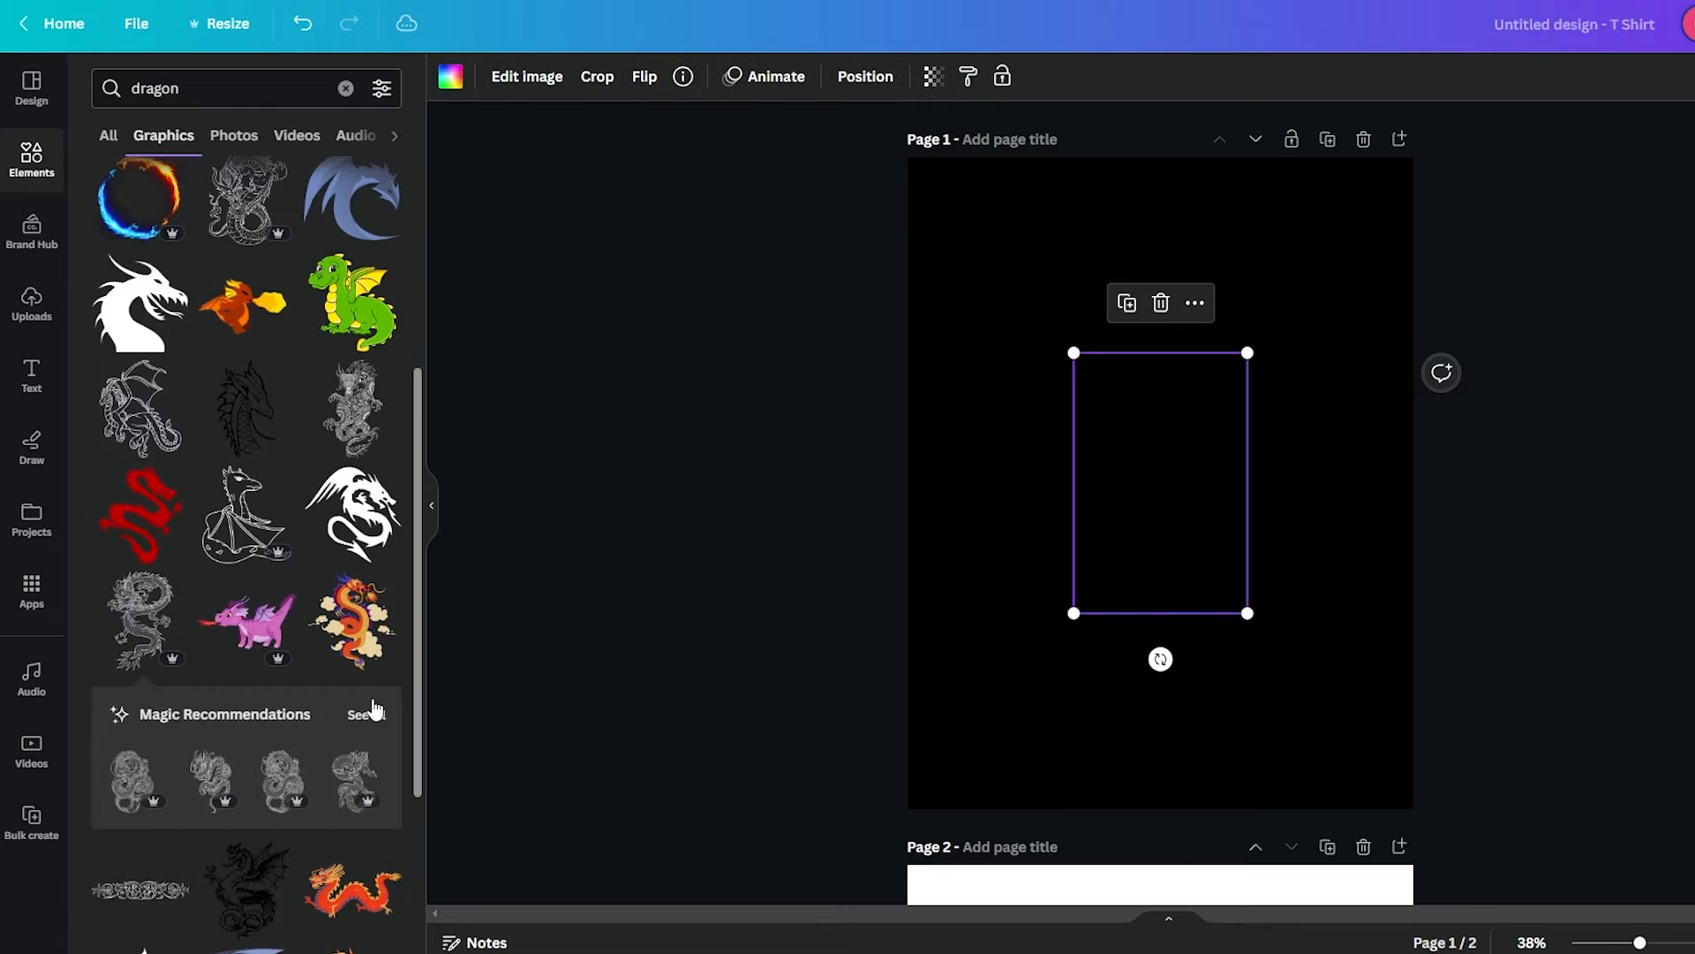
Add two more line-art dragons from the graphic's Magic Recommendations and place one in each upper corner of page 1
click(373, 709)
scroll(277, 469, down, 1)
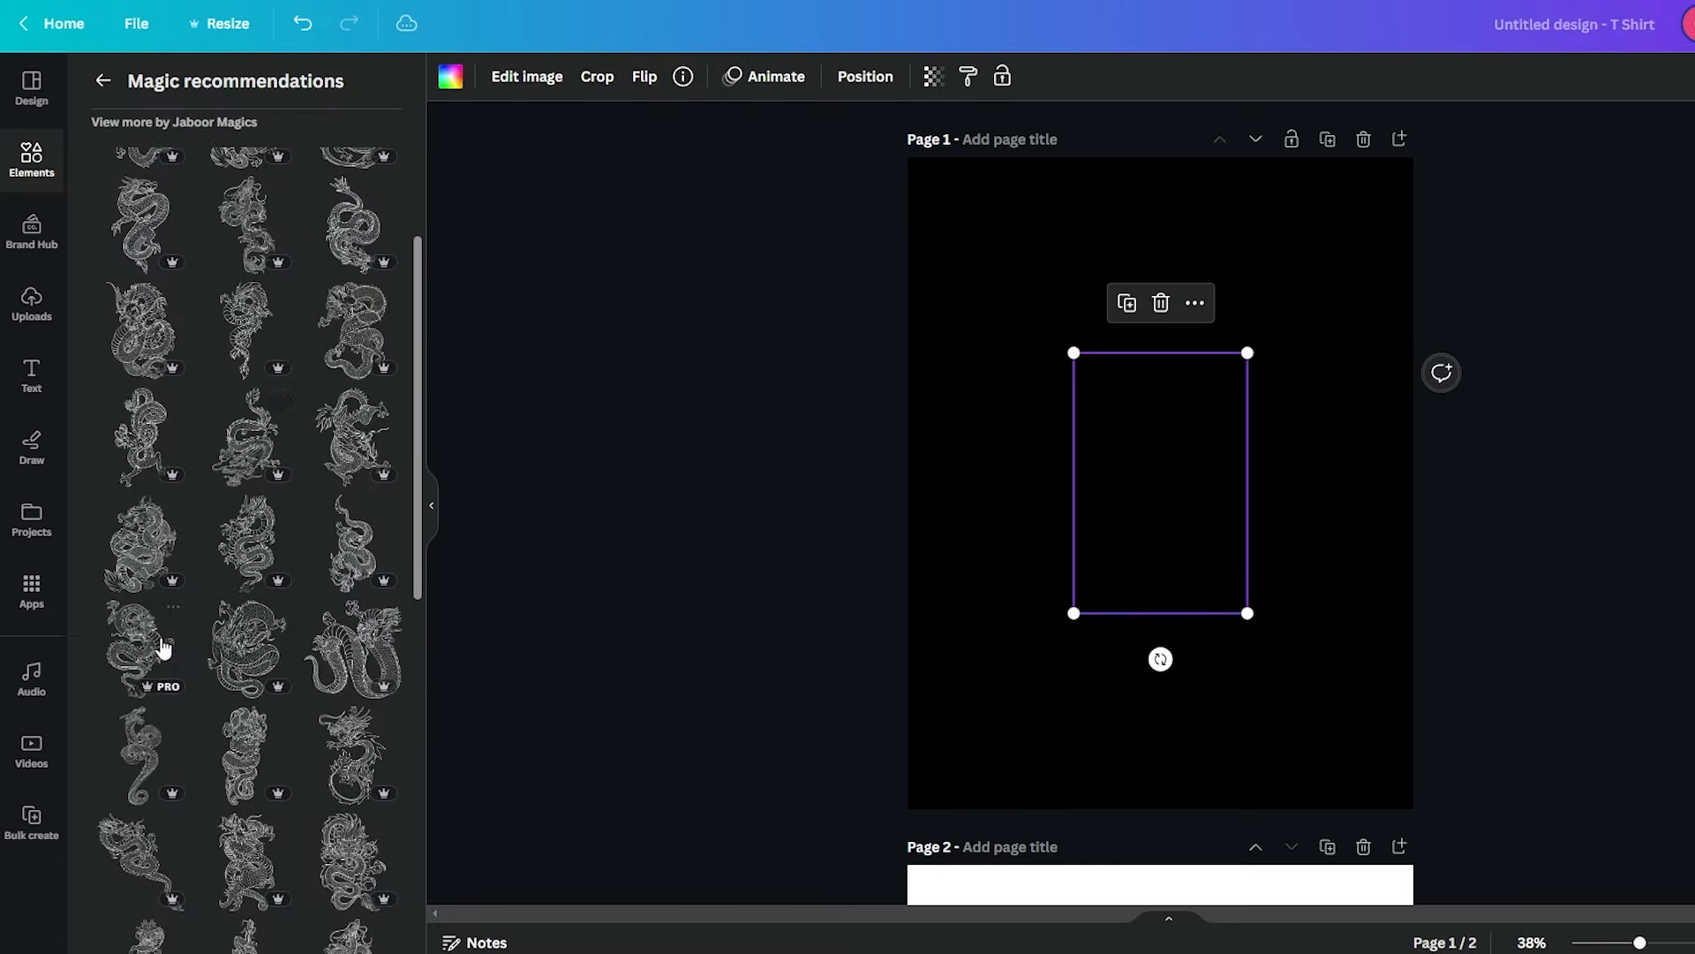
scroll(265, 671, down, 4)
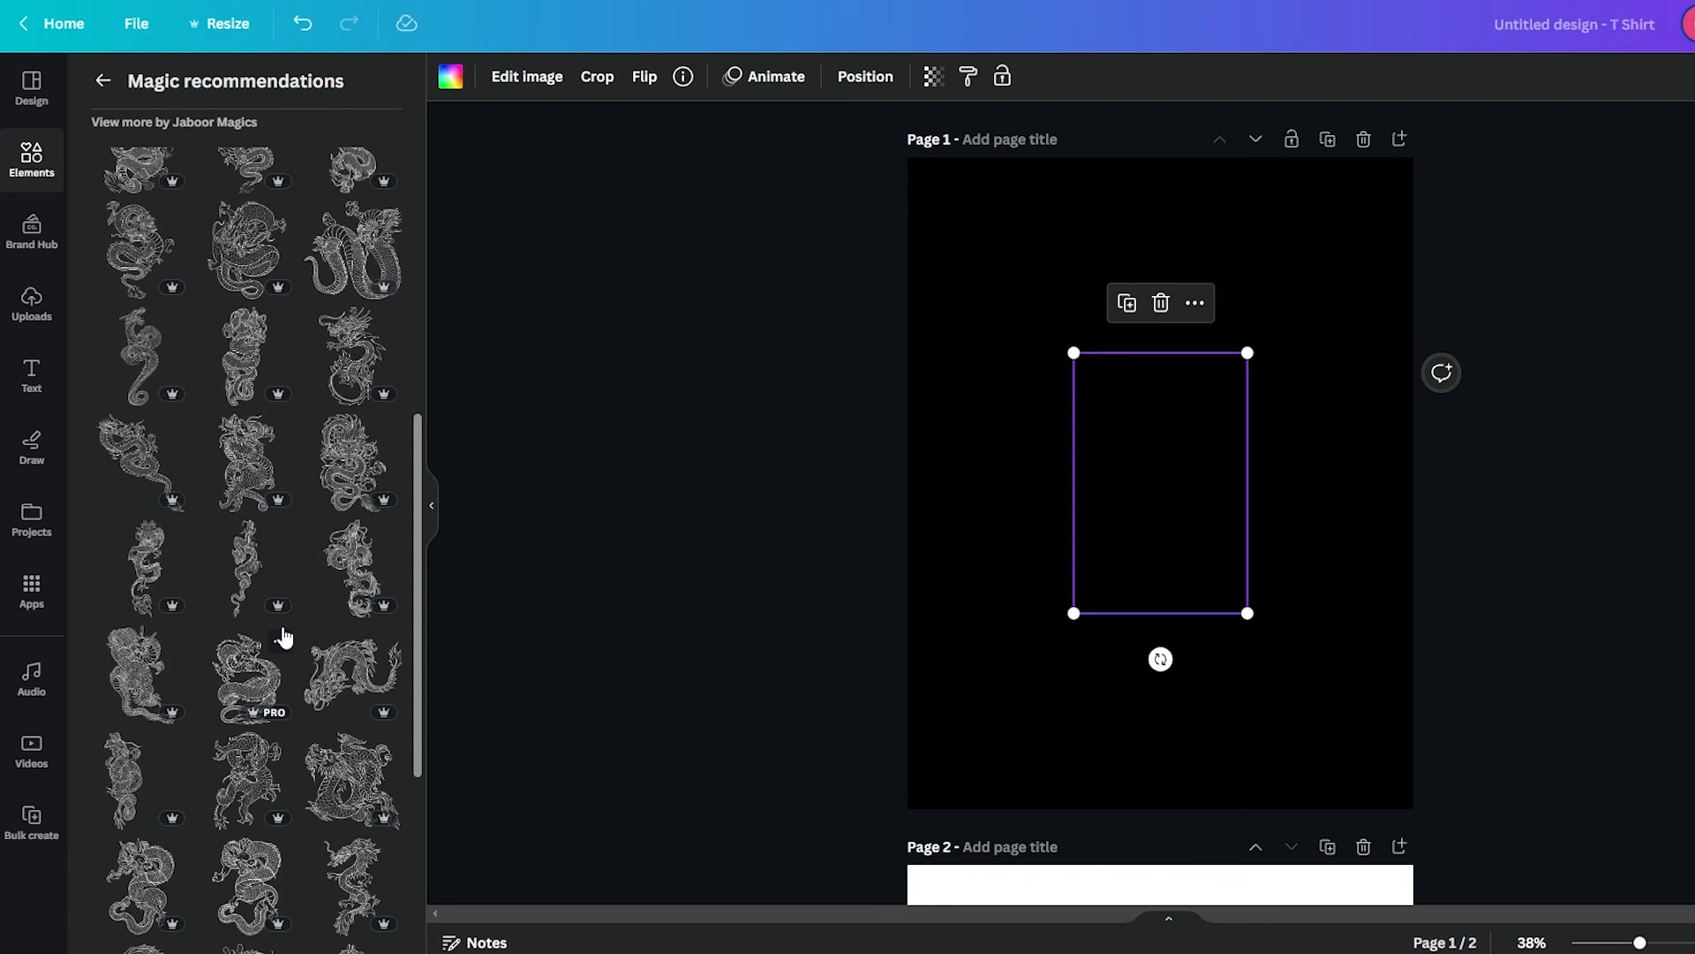
scroll(283, 636, up, 6)
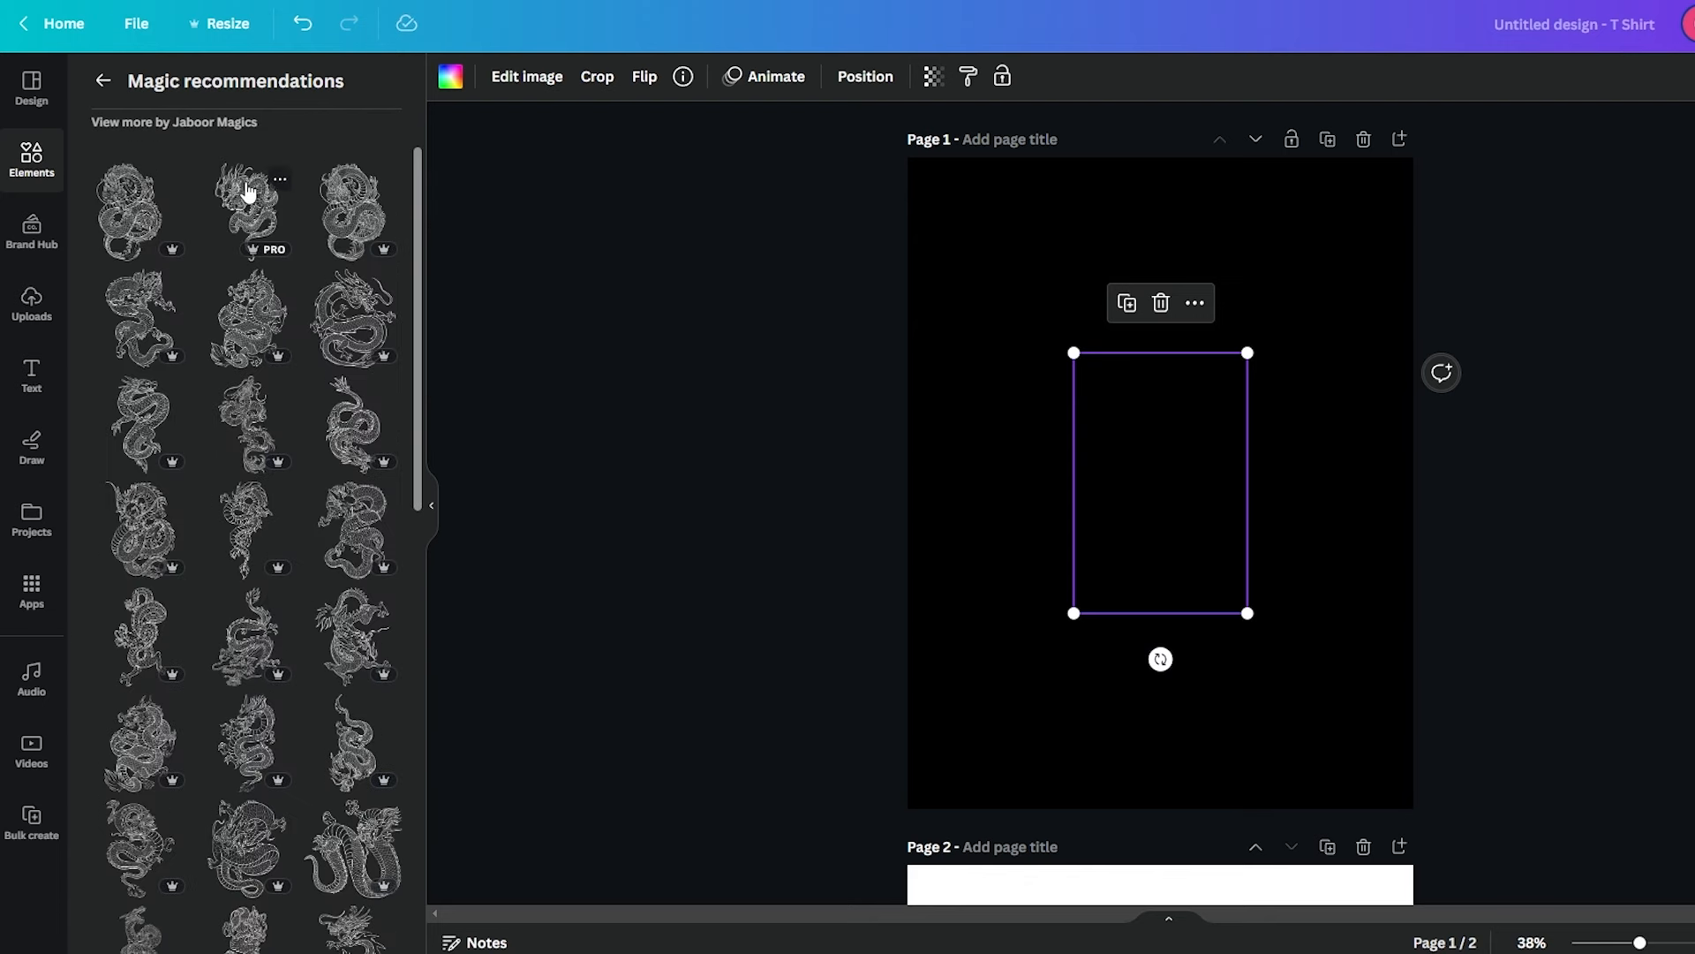
click(248, 192)
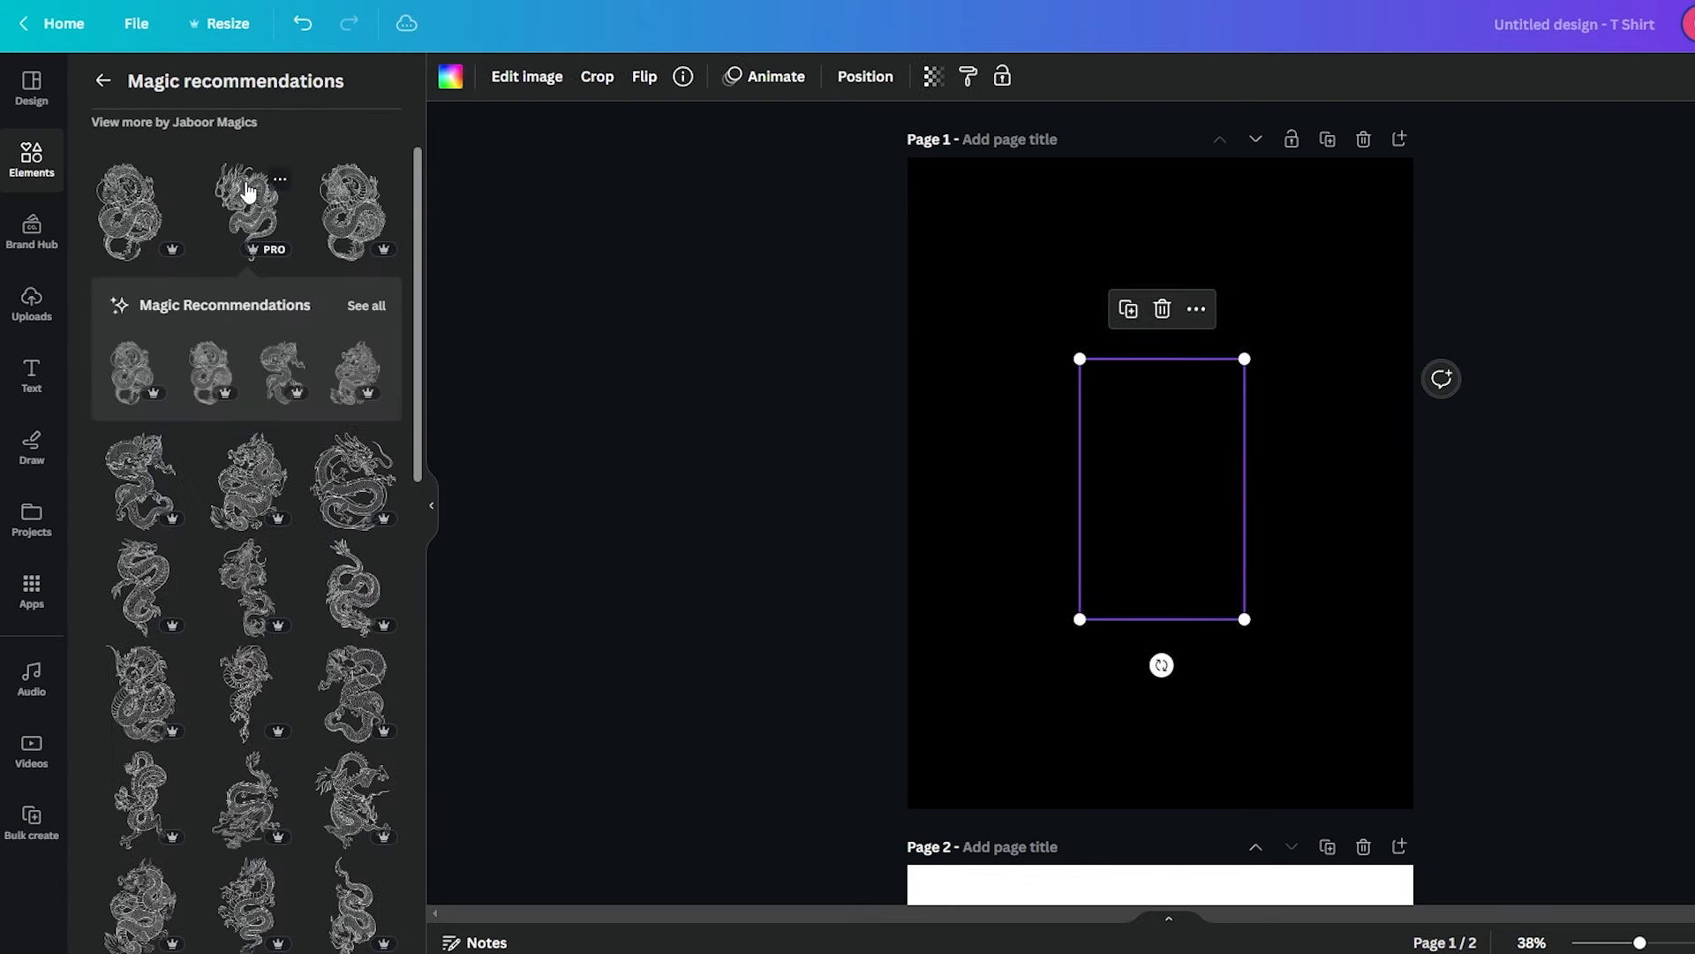
drag(1331, 707, 1020, 253)
click(758, 225)
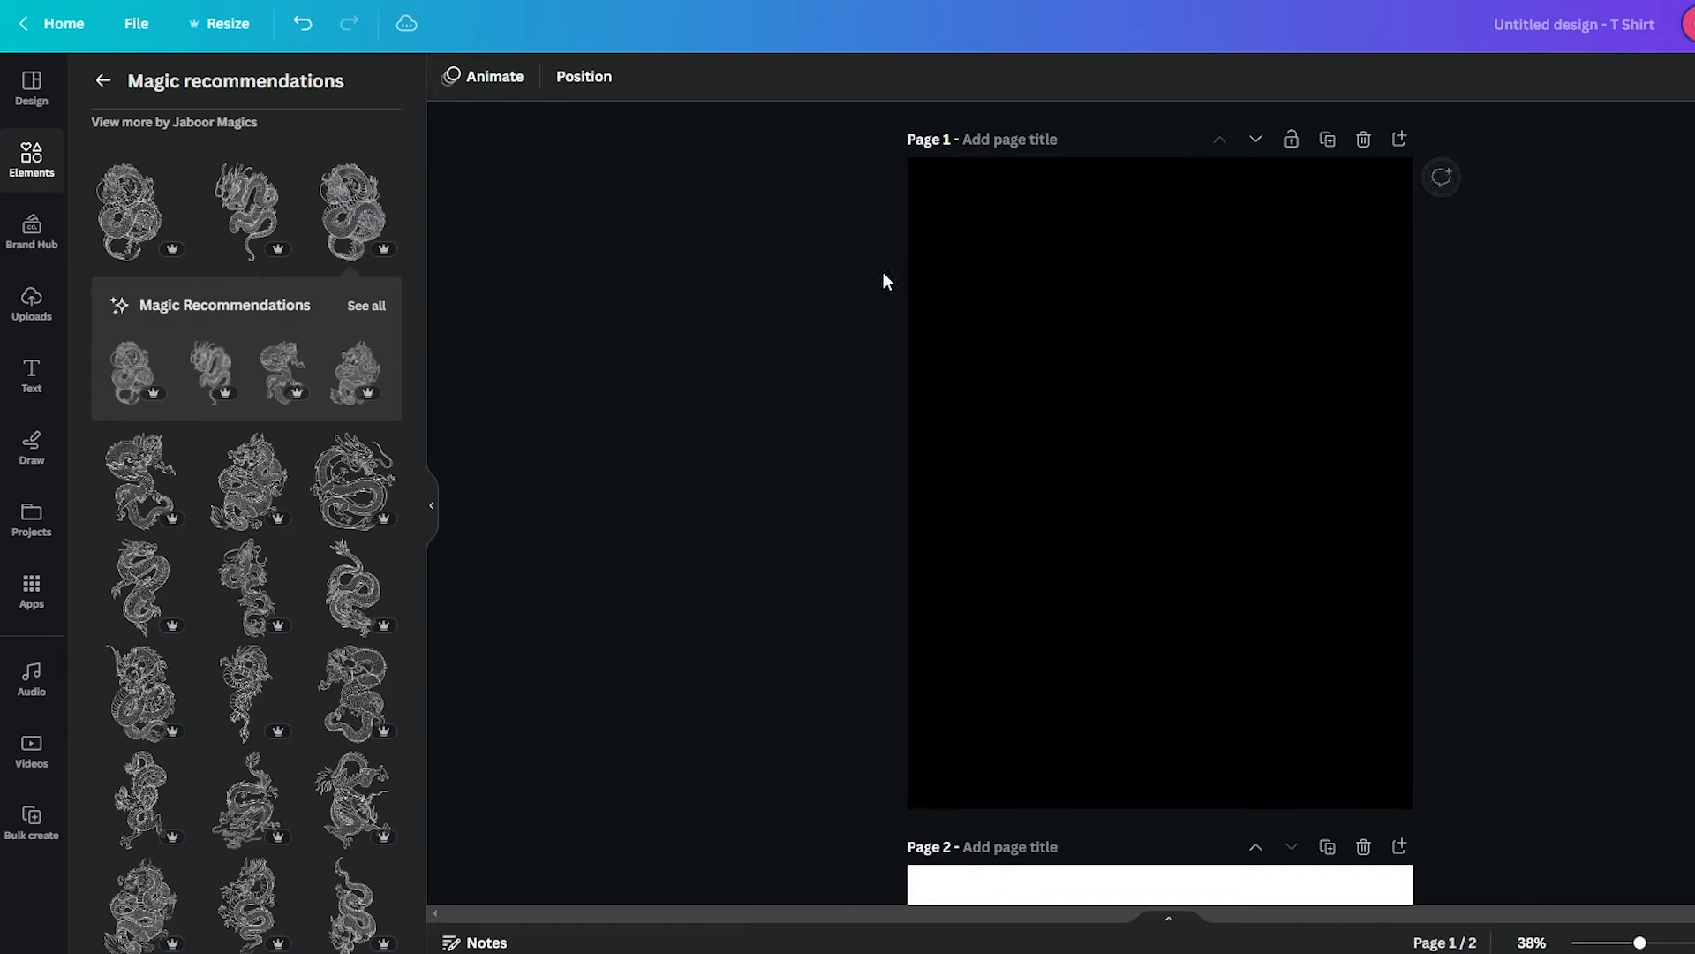
drag(1189, 504, 1287, 344)
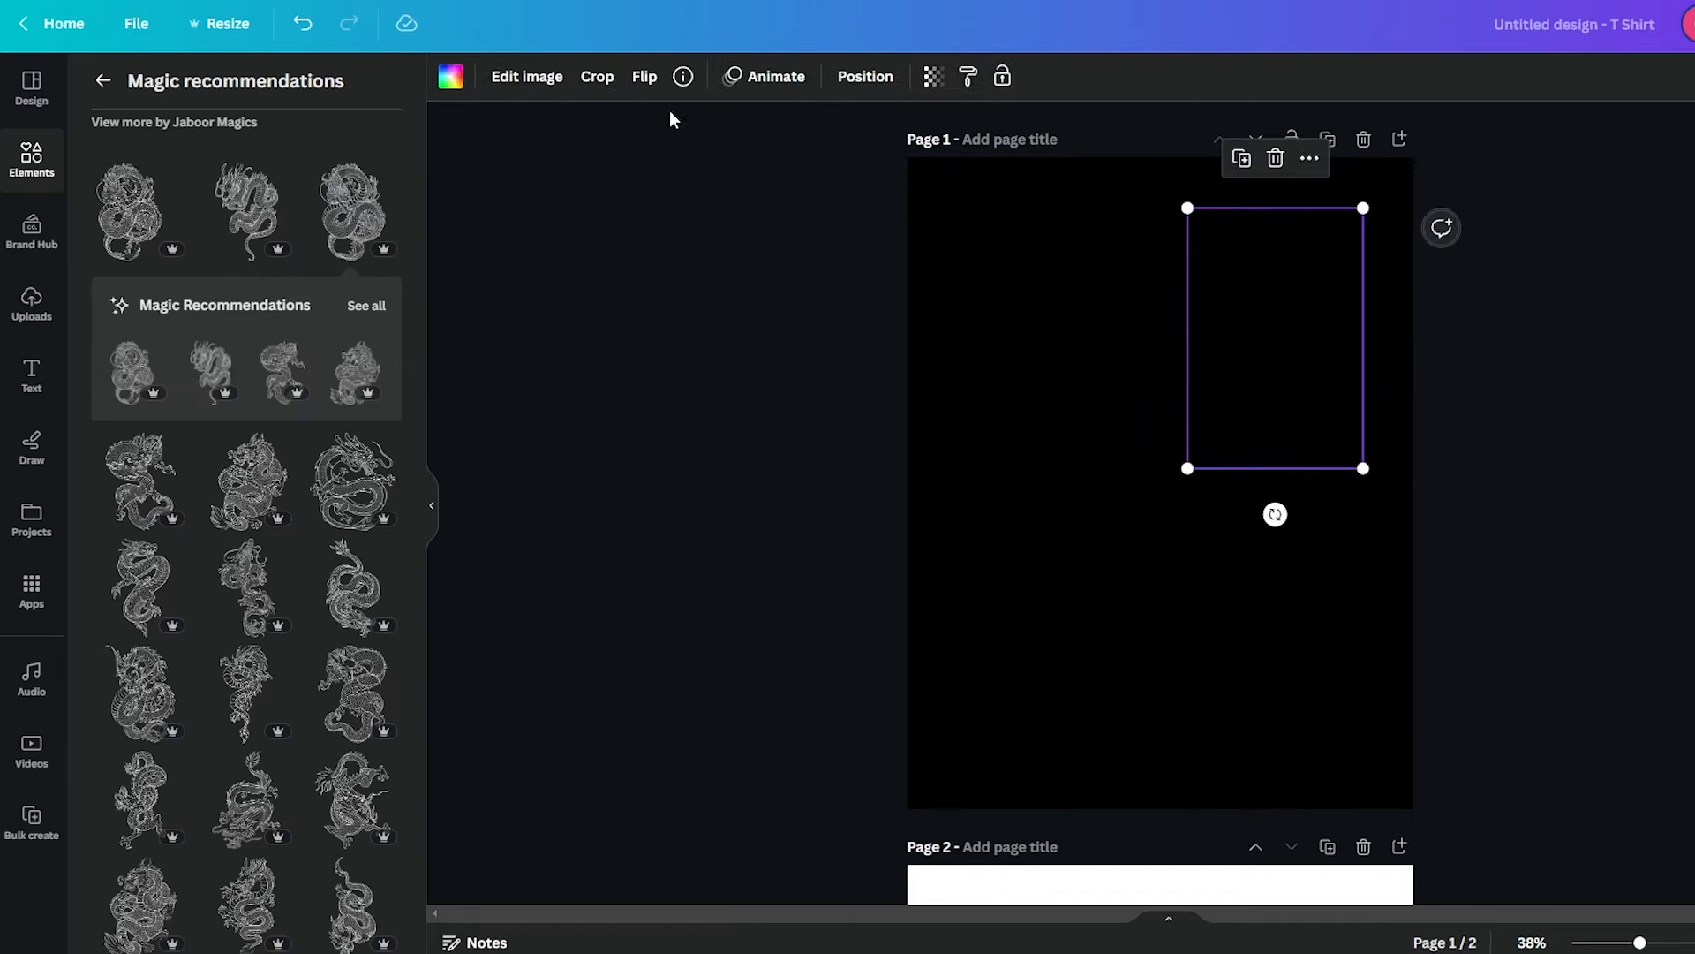
Recolour the three line-art dragons white and space them apart, two in the upper half and one below
click(453, 78)
click(221, 196)
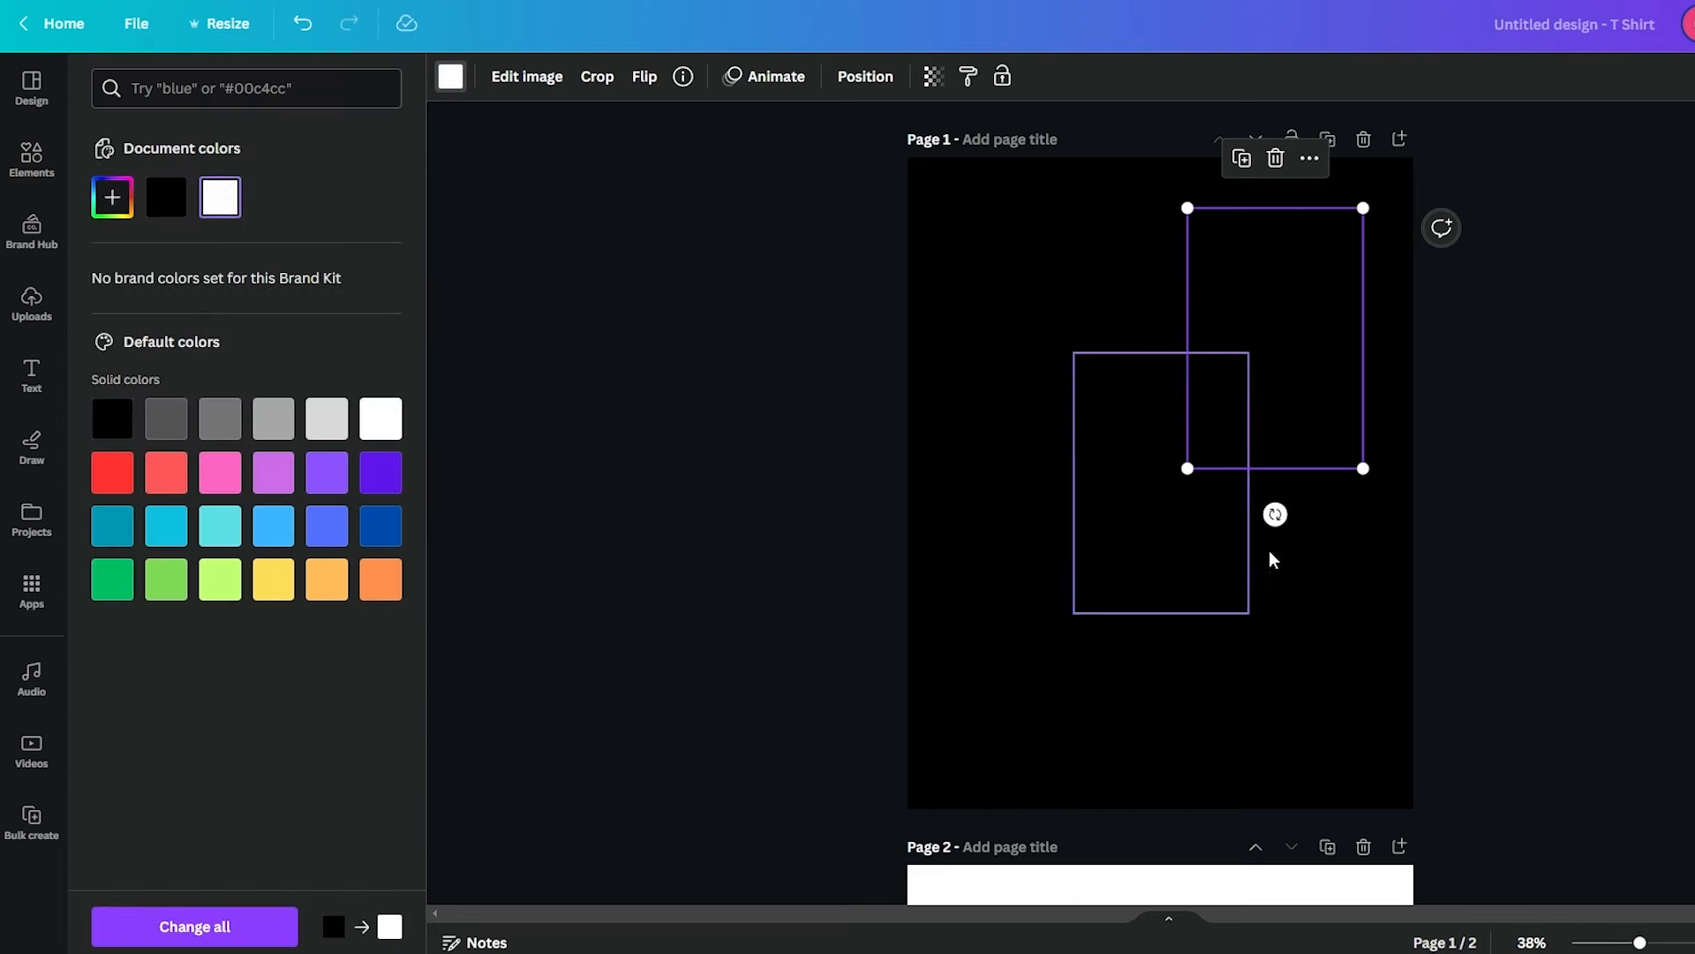
click(1125, 459)
click(446, 78)
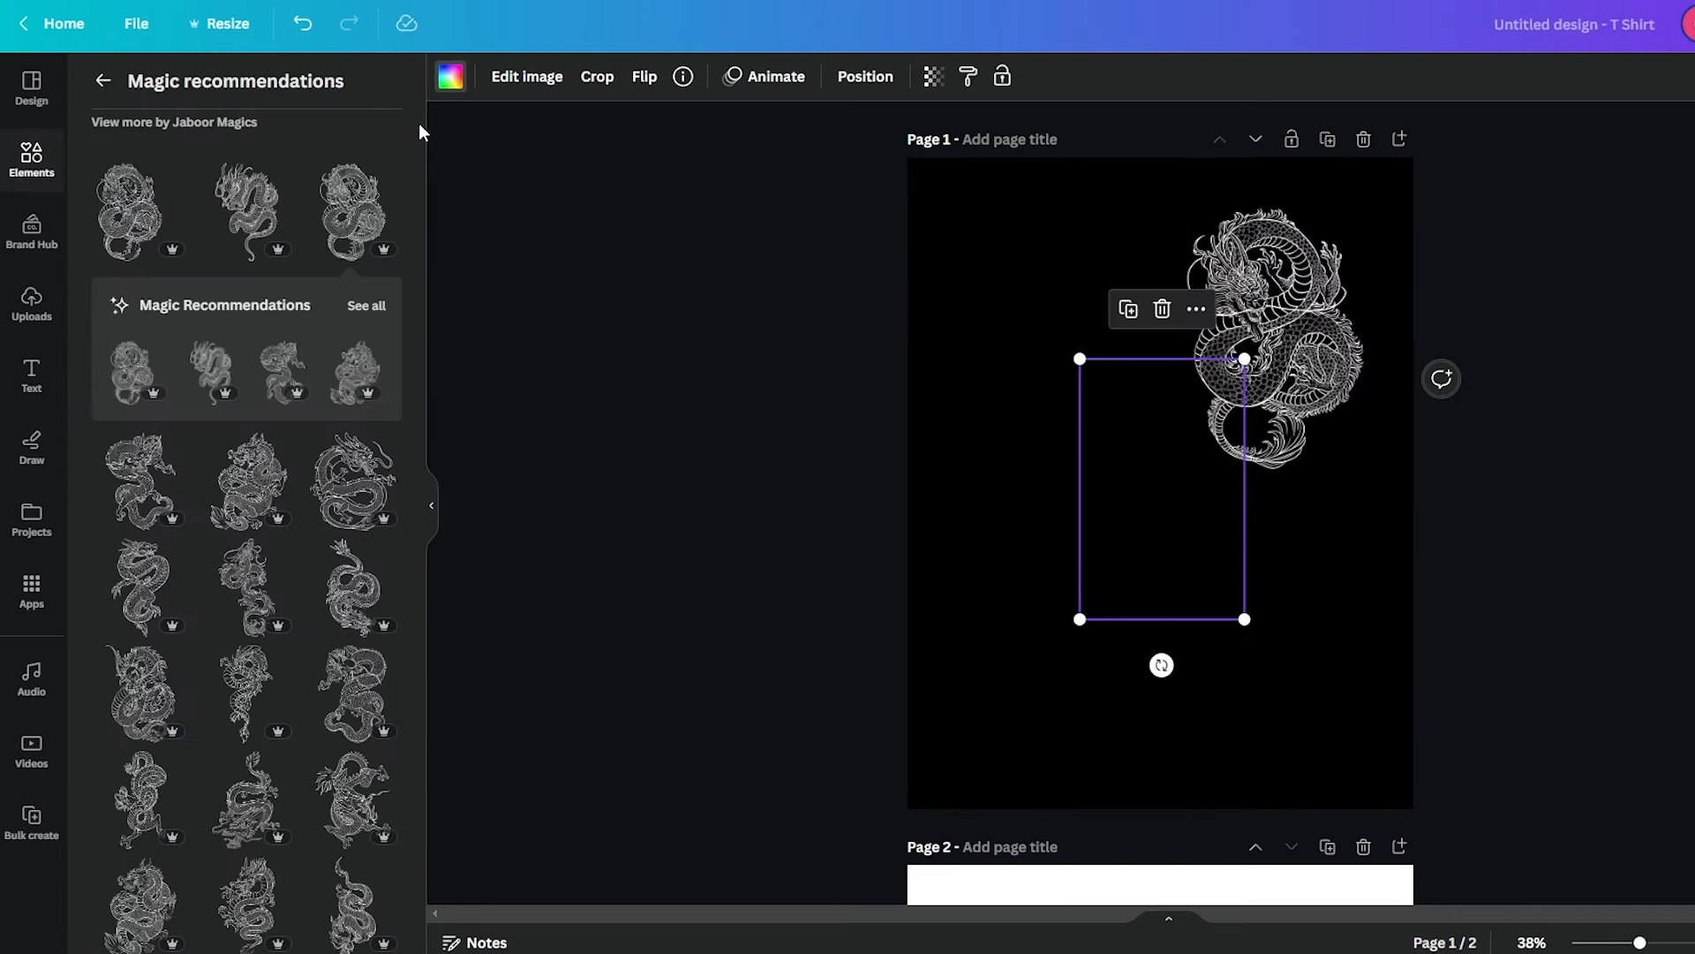
click(448, 78)
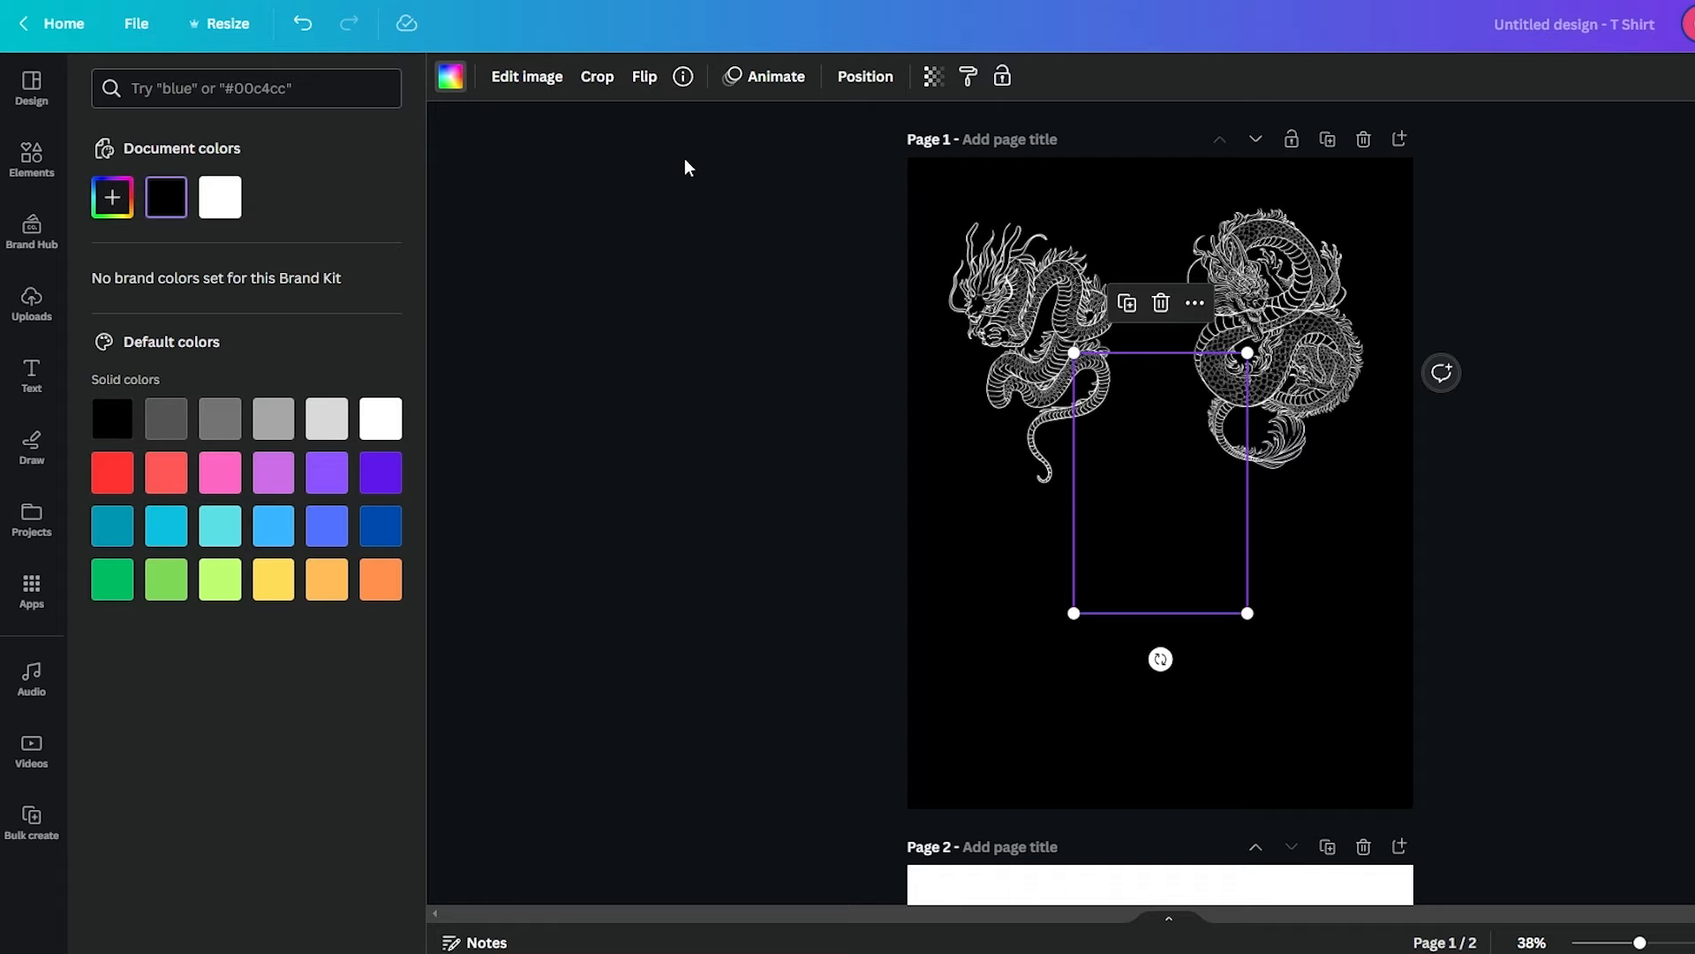
click(450, 77)
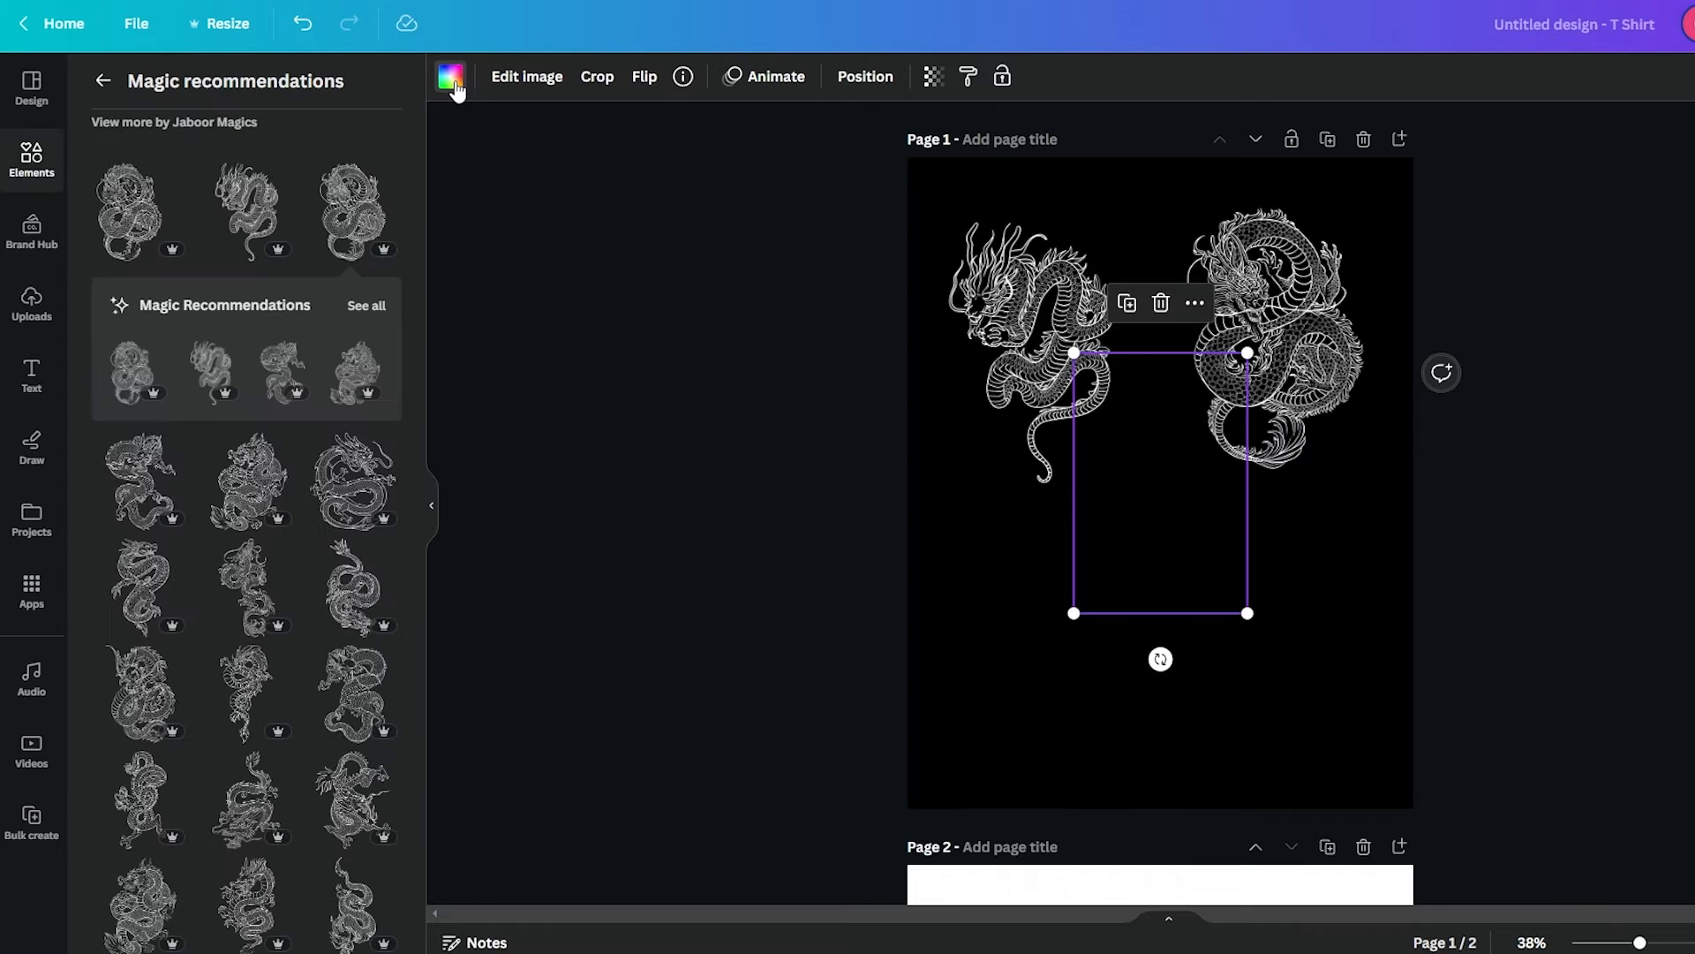
click(450, 77)
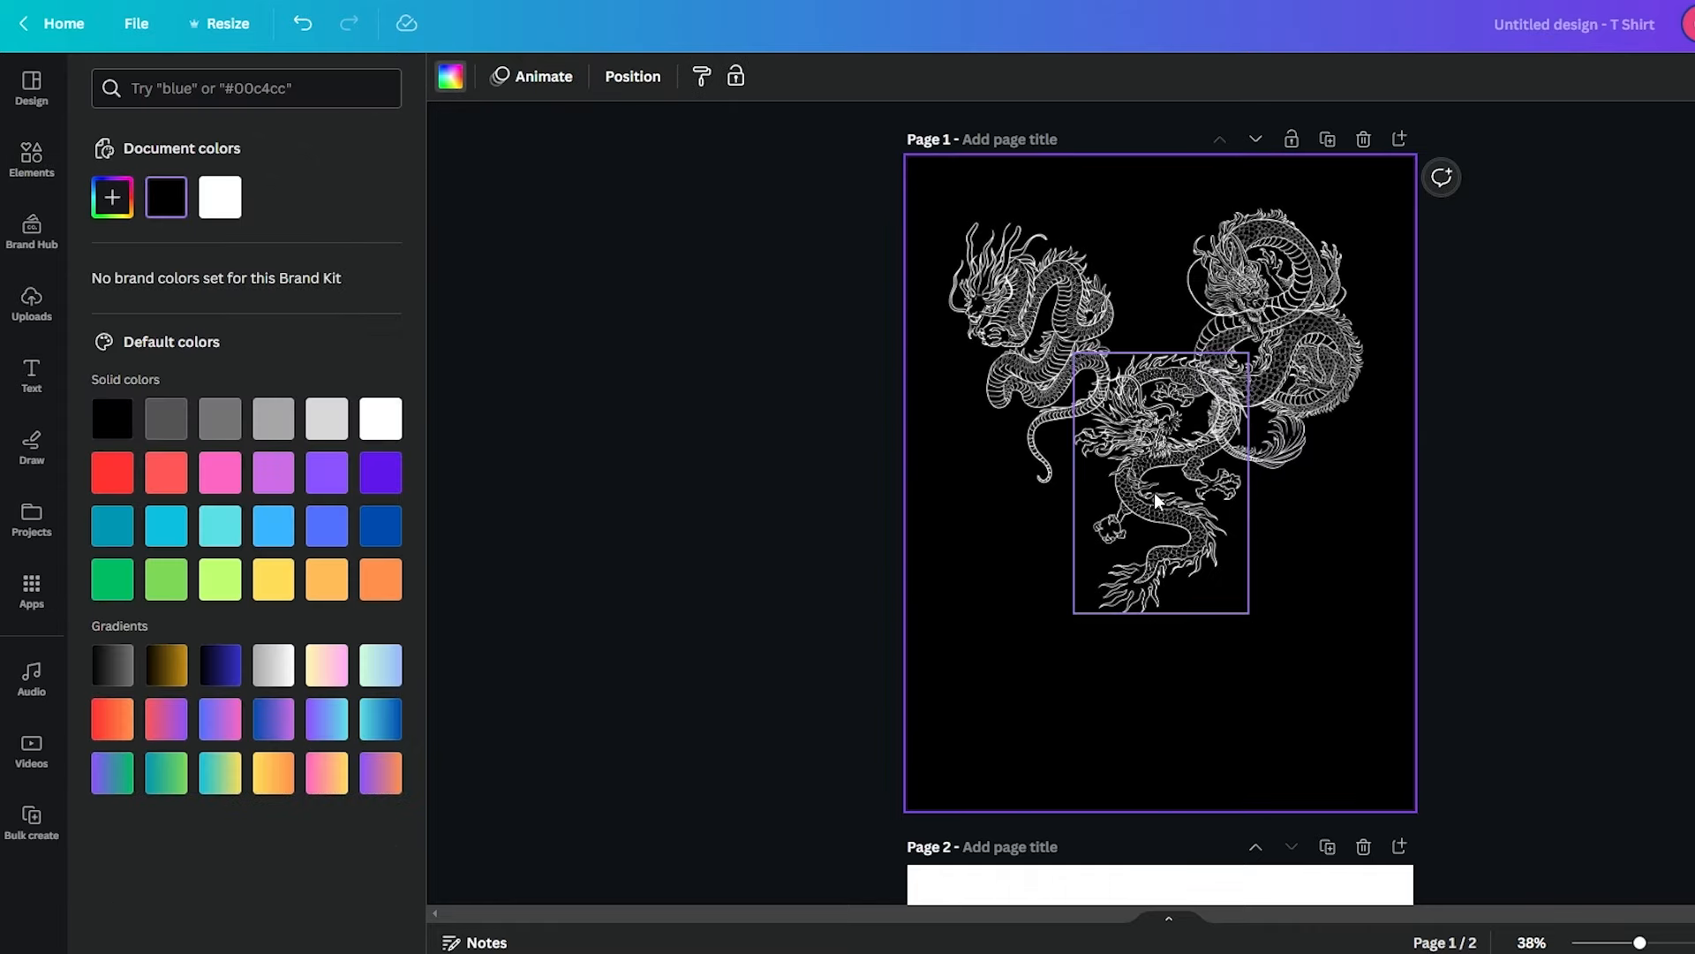
drag(1158, 500, 1145, 609)
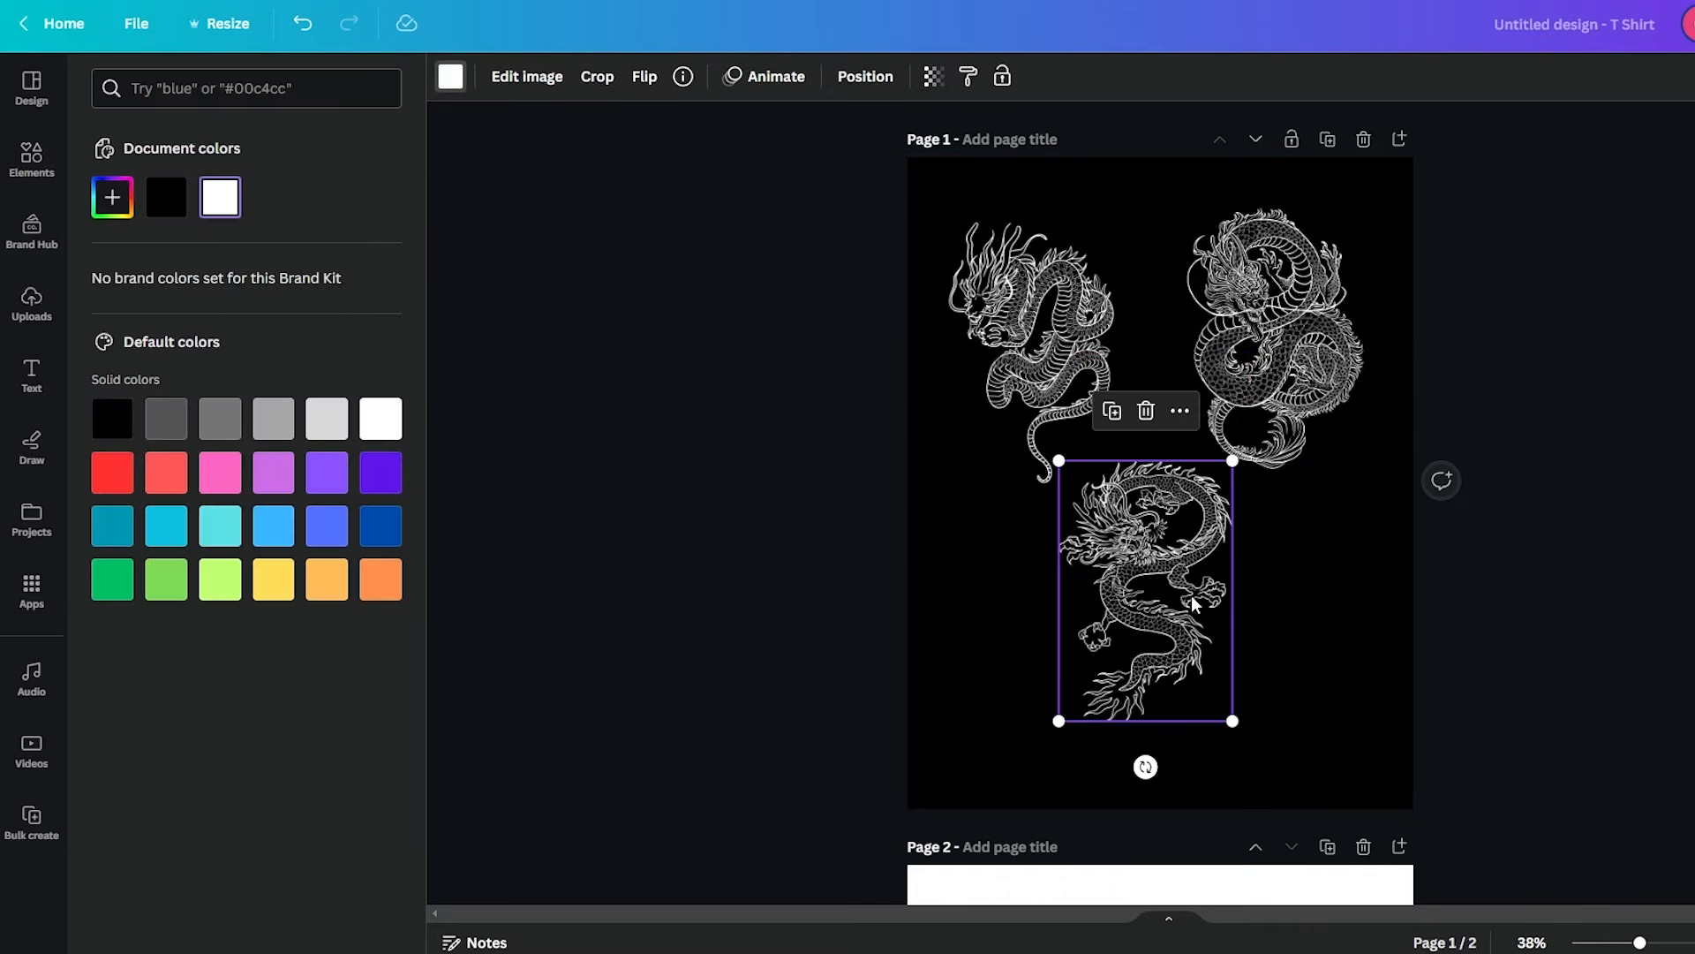
click(1323, 576)
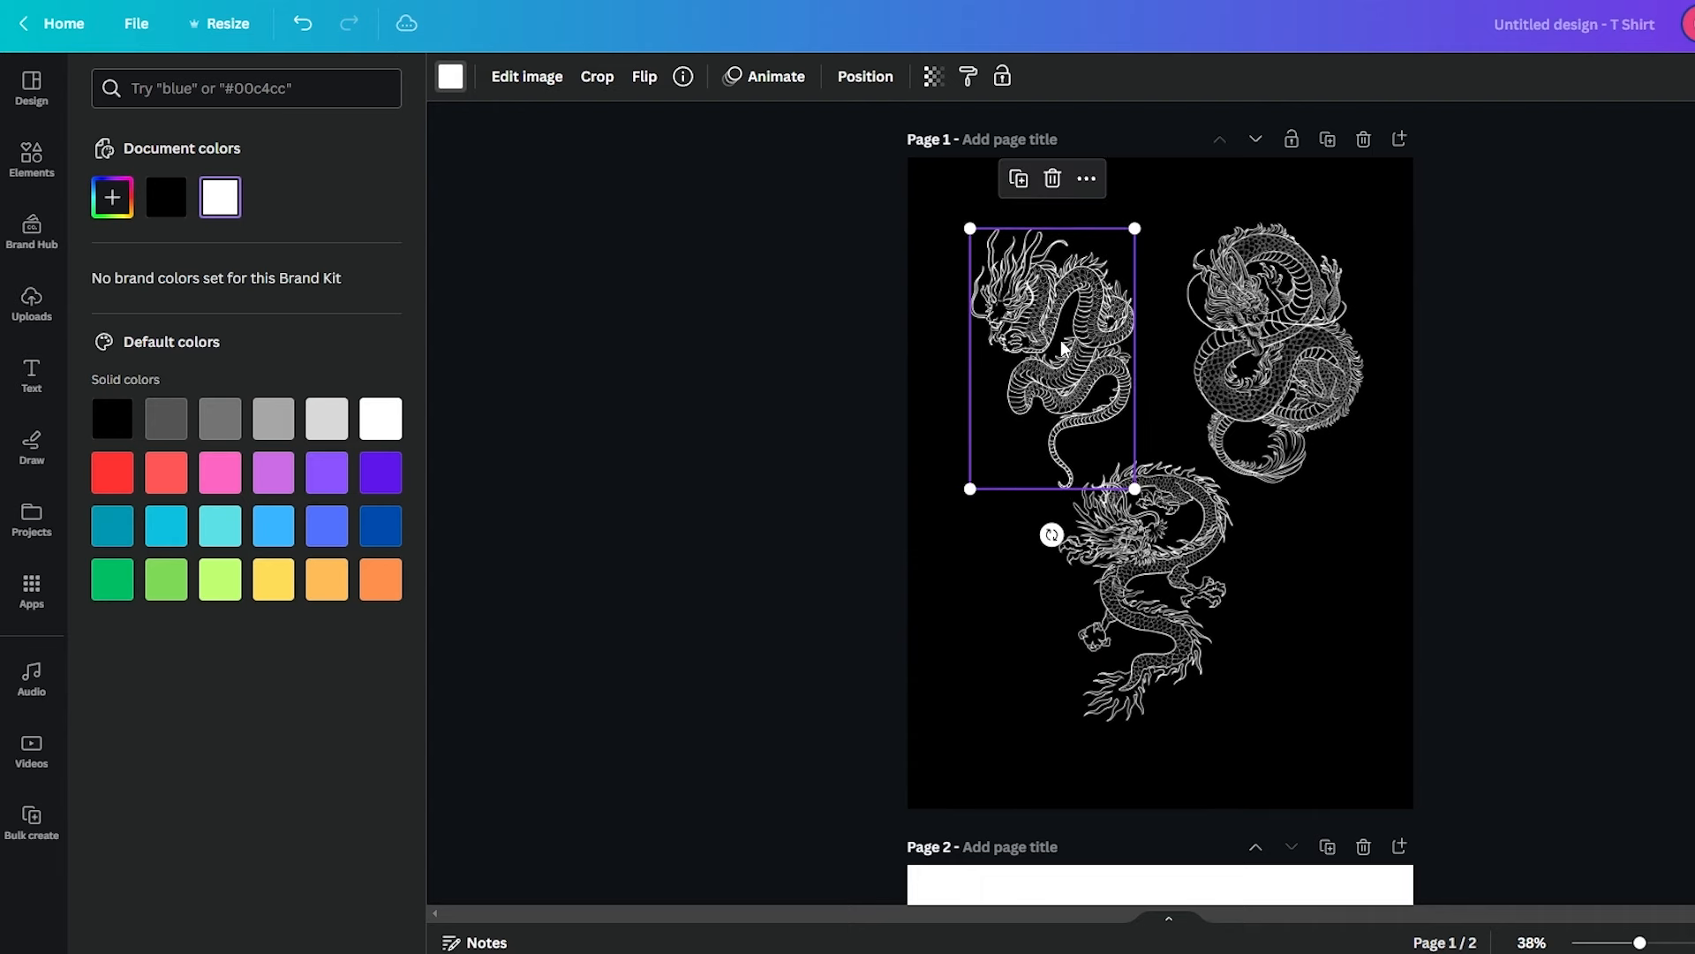
Add the scaly curled dragon from the dragon results, coloured white, to the lower right, completing a two-by-two arrangement of dragons on page 1
click(31, 159)
click(248, 284)
drag(1186, 491, 1309, 654)
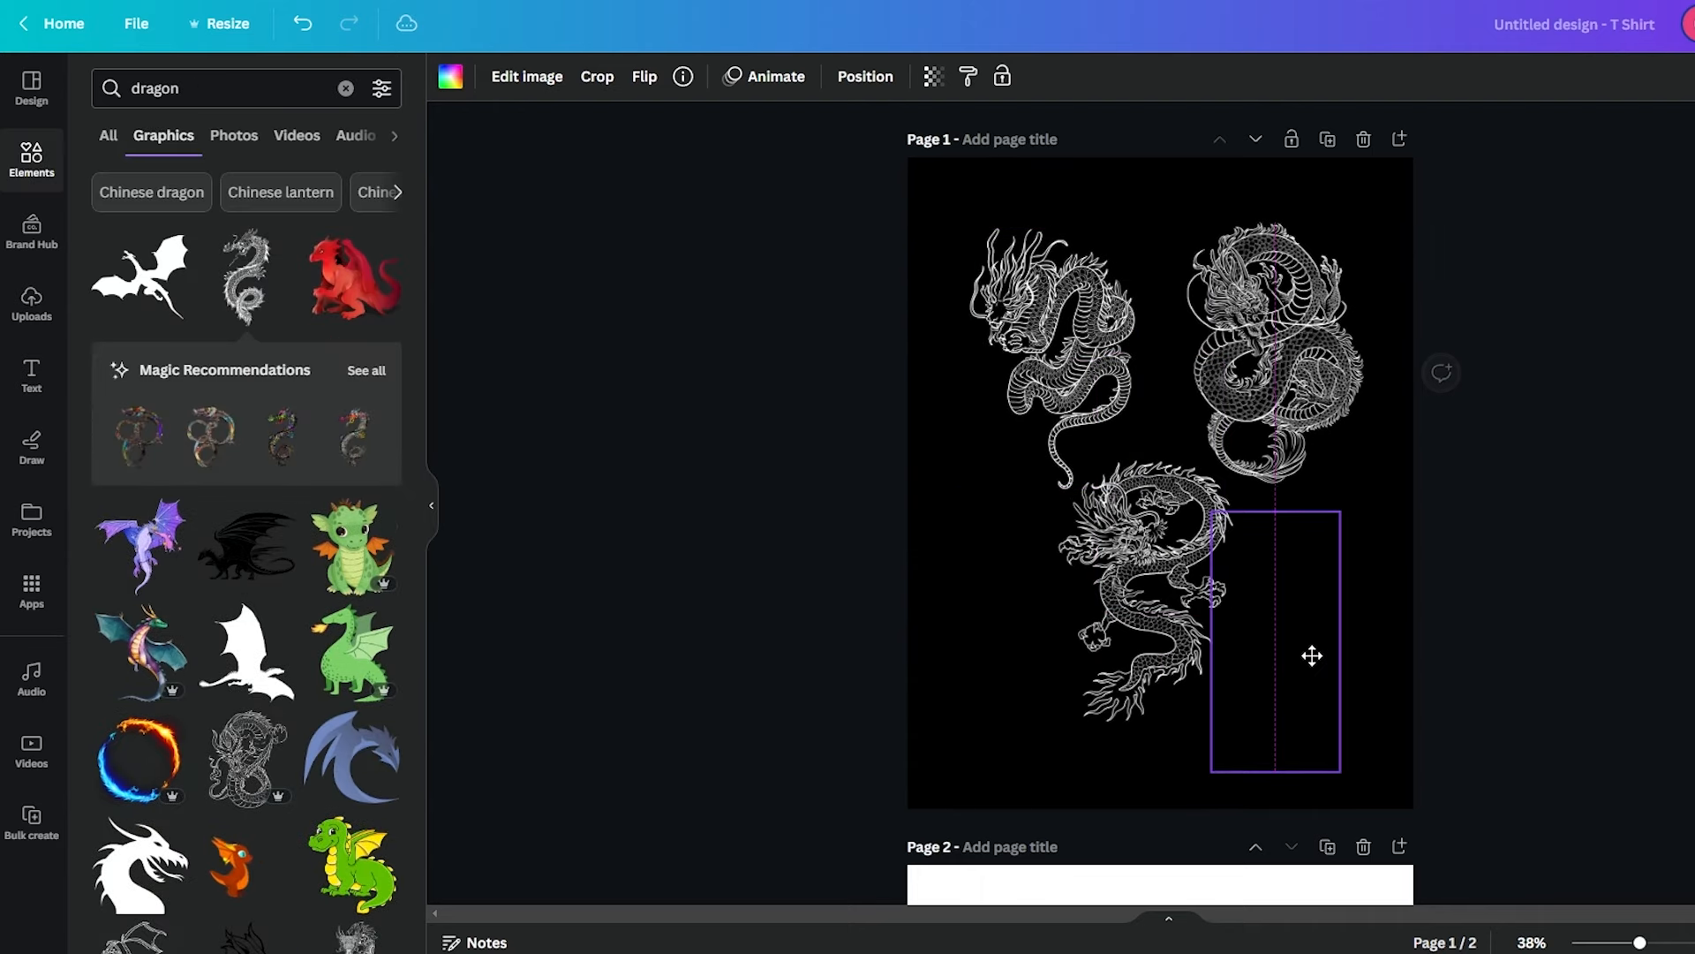
click(450, 78)
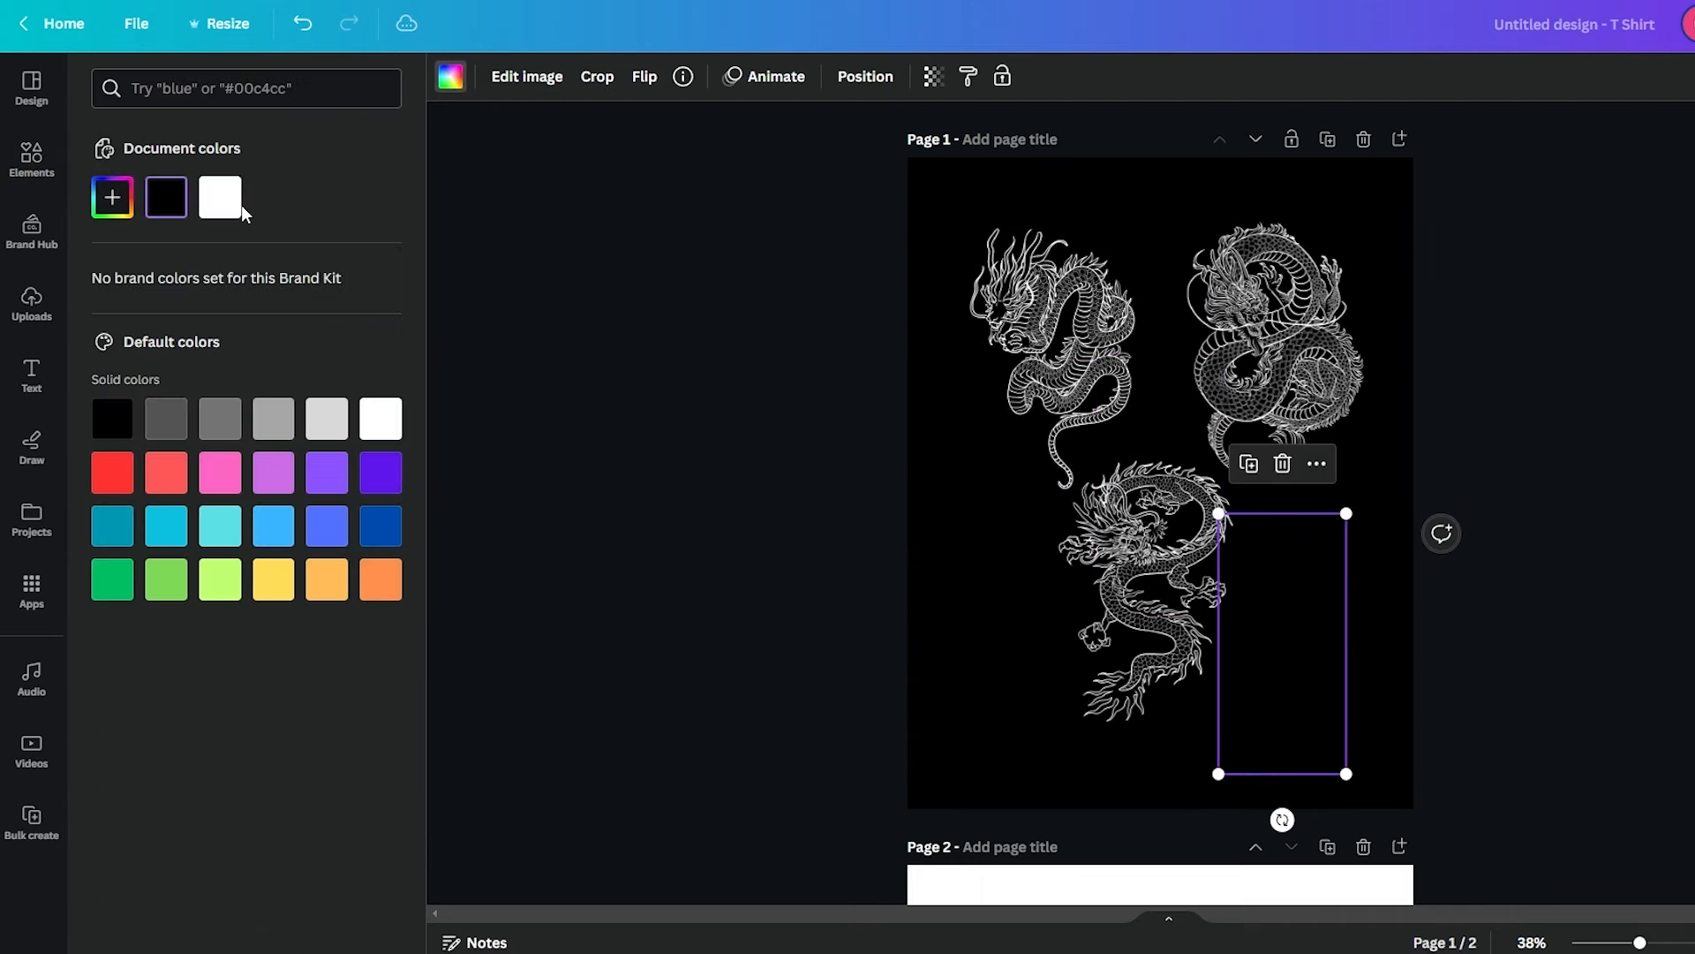
click(220, 197)
drag(1139, 592, 1051, 647)
click(1621, 325)
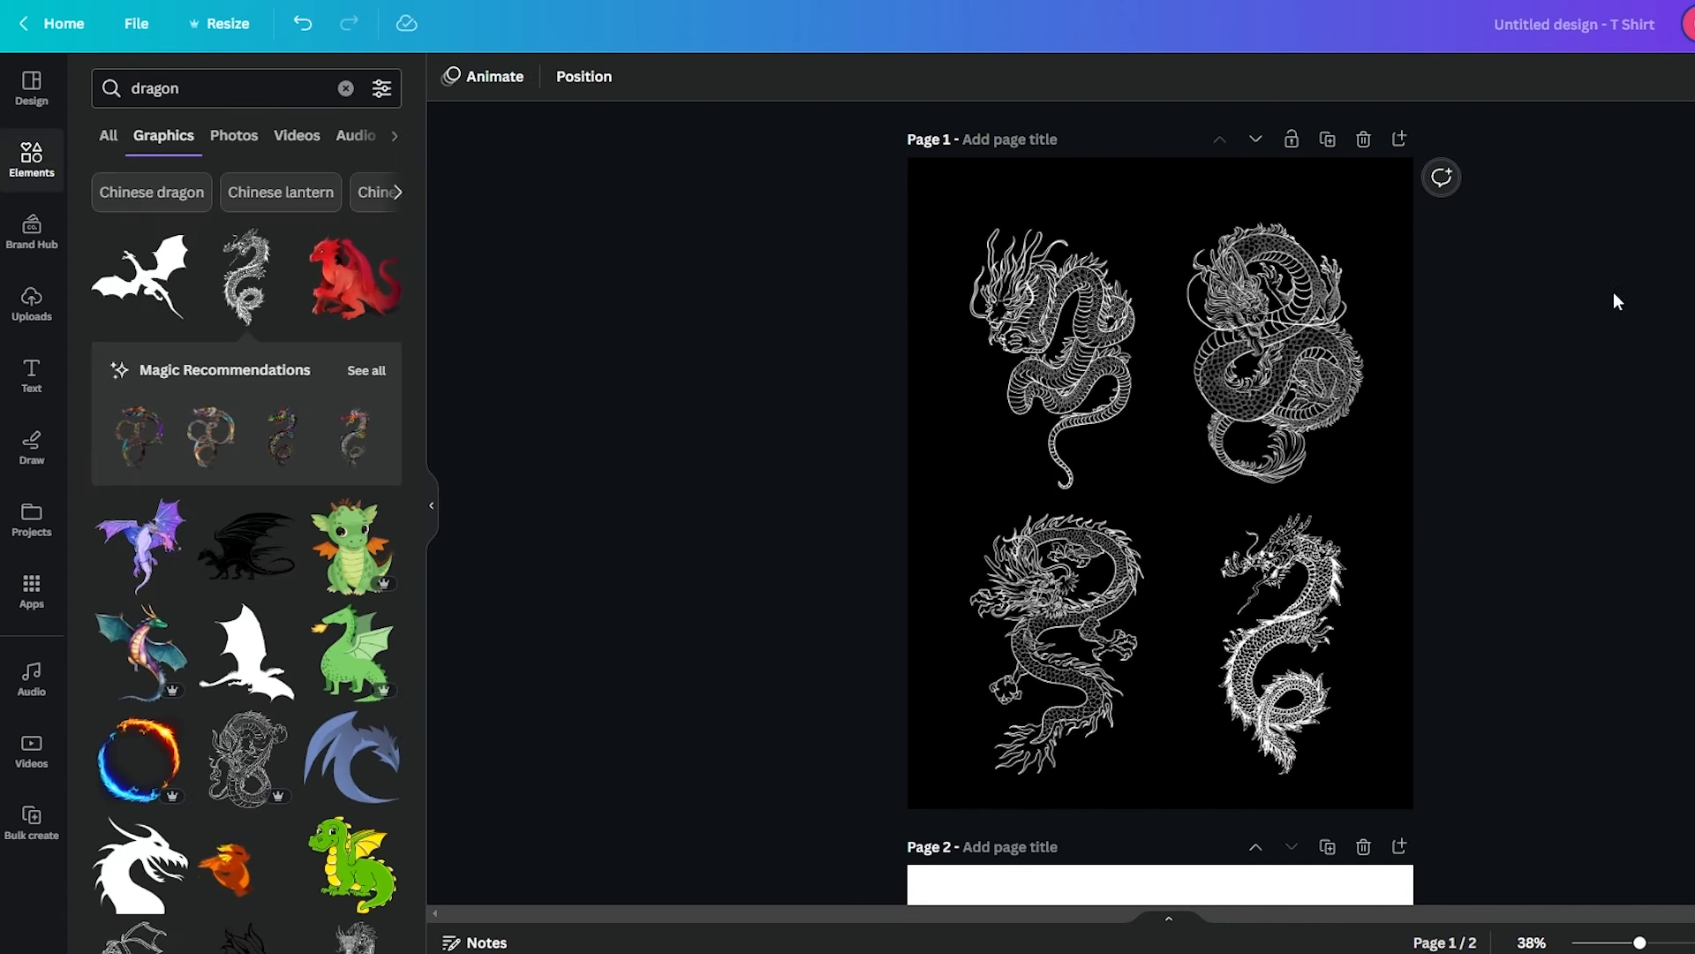
Delete the other three dragons from page 1, keeping only the scaly curled dragon at the lower right
drag(1307, 631, 1314, 616)
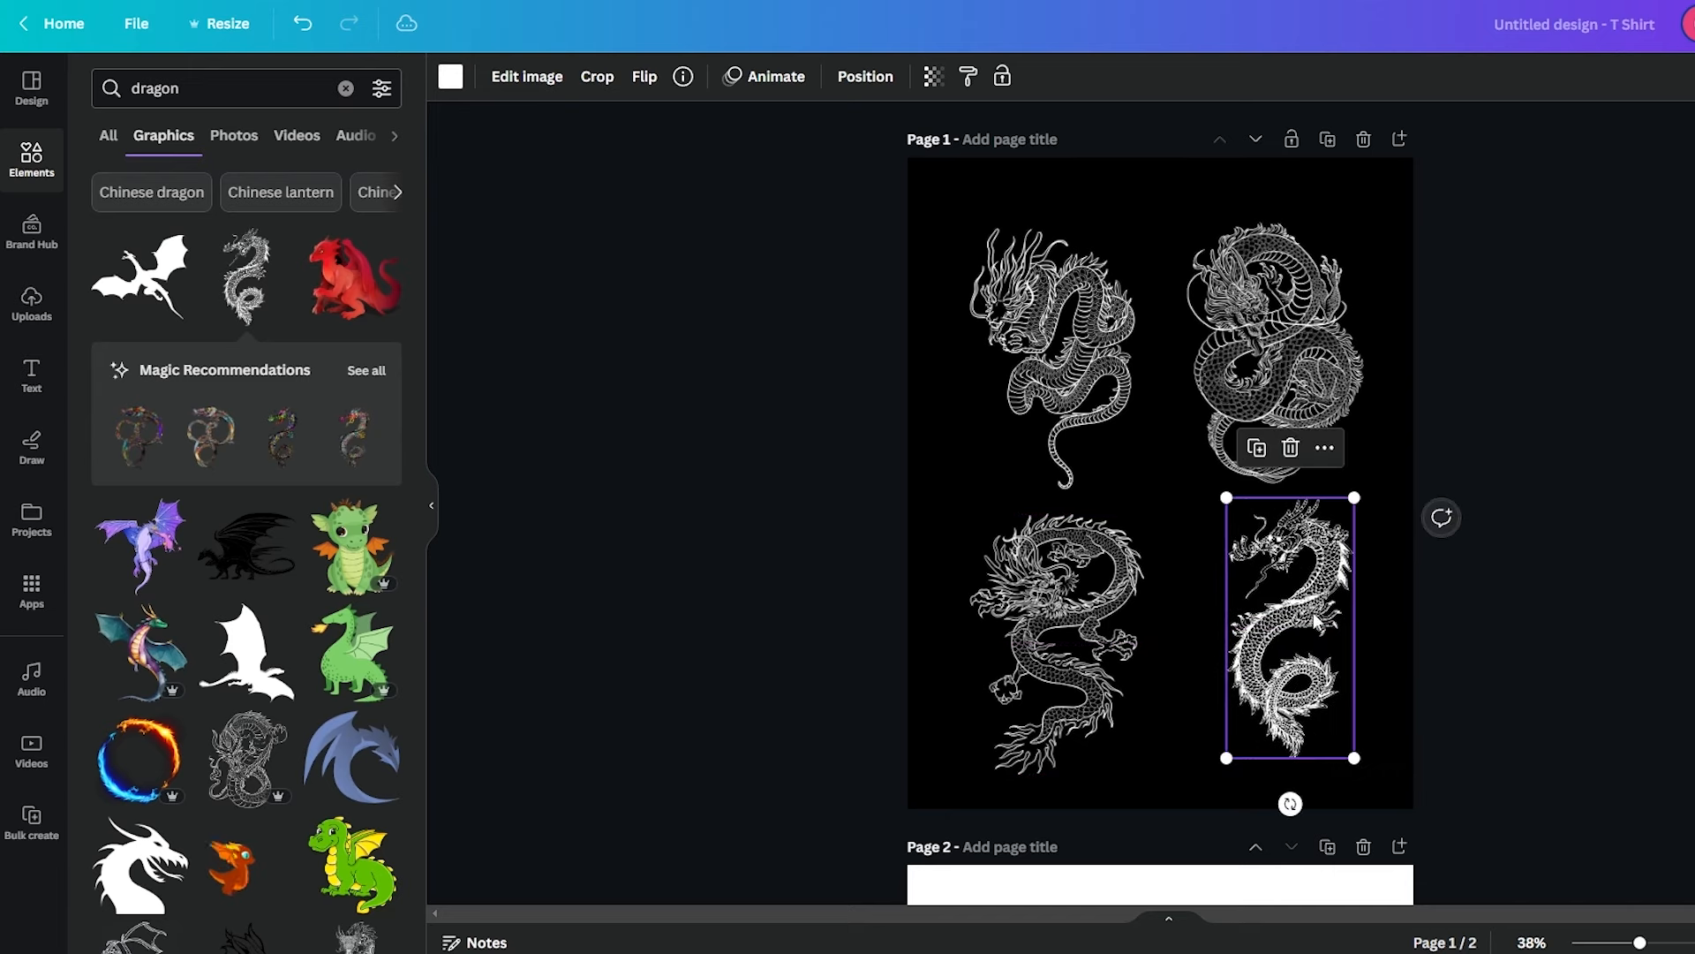
click(1124, 598)
key(Delete)
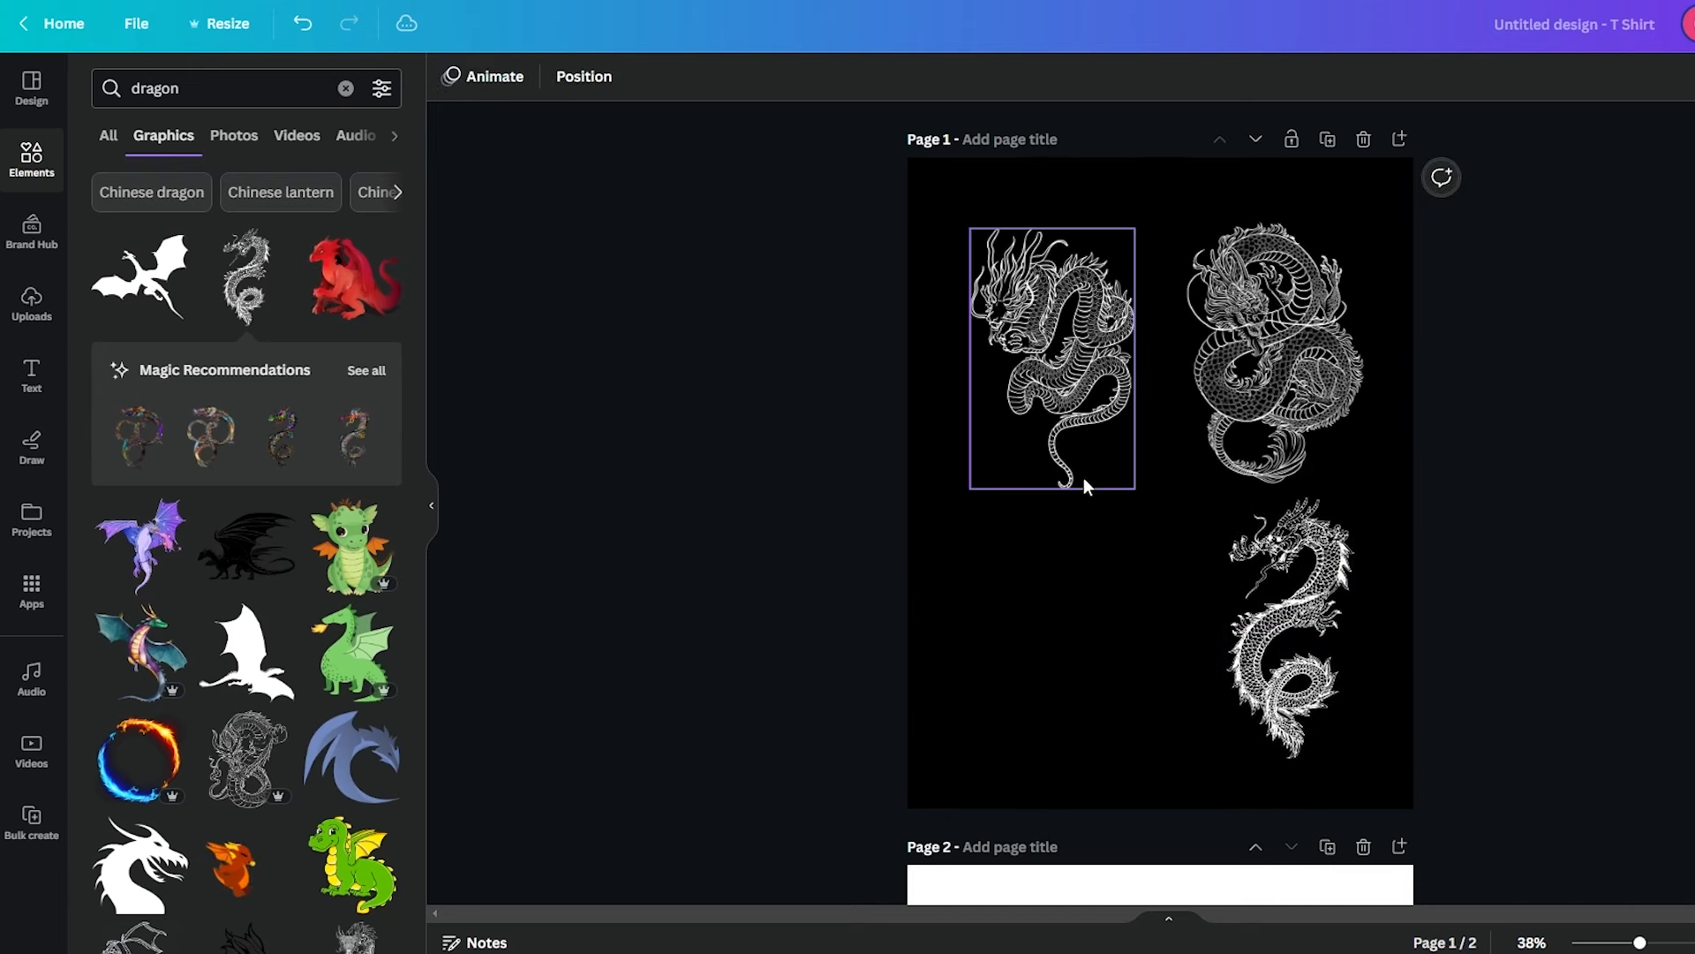
click(1088, 441)
key(Delete)
click(1245, 382)
key(Delete)
Enlarge the remaining dragon and centre it vertically on the right half of page 1
drag(1287, 558, 1295, 359)
drag(1226, 560, 1154, 707)
mouse_move(1252, 593)
mouse_down()
mouse_move(1252, 542)
mouse_move(1257, 582)
mouse_up()
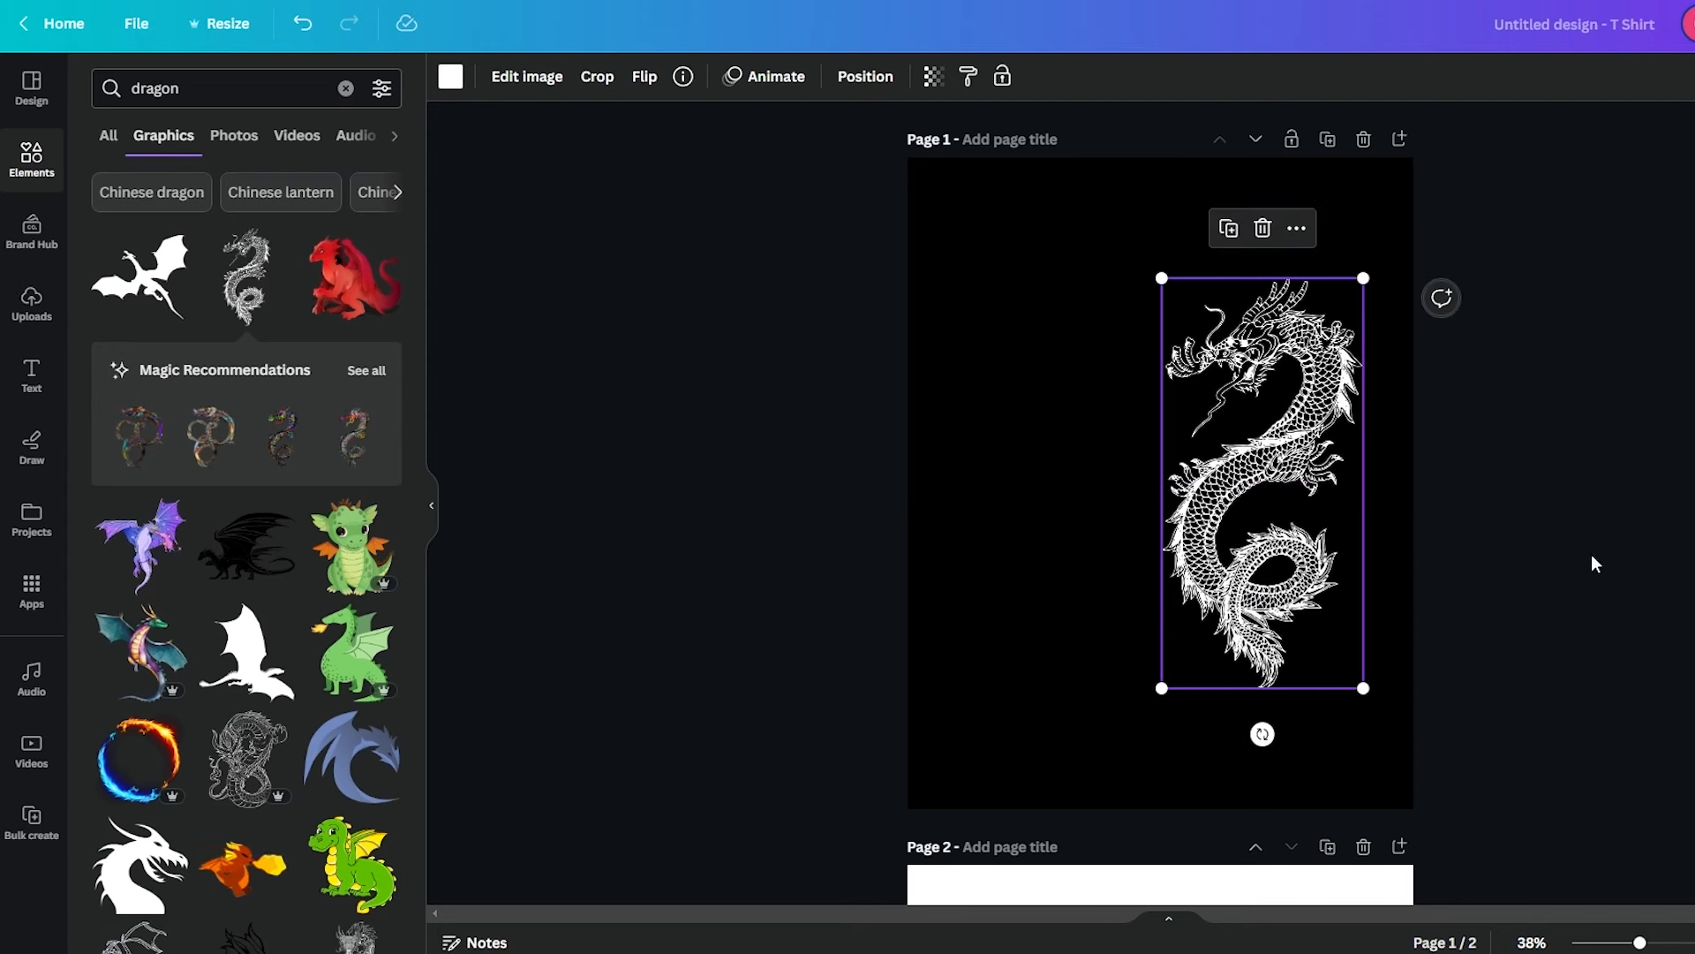
click(1668, 556)
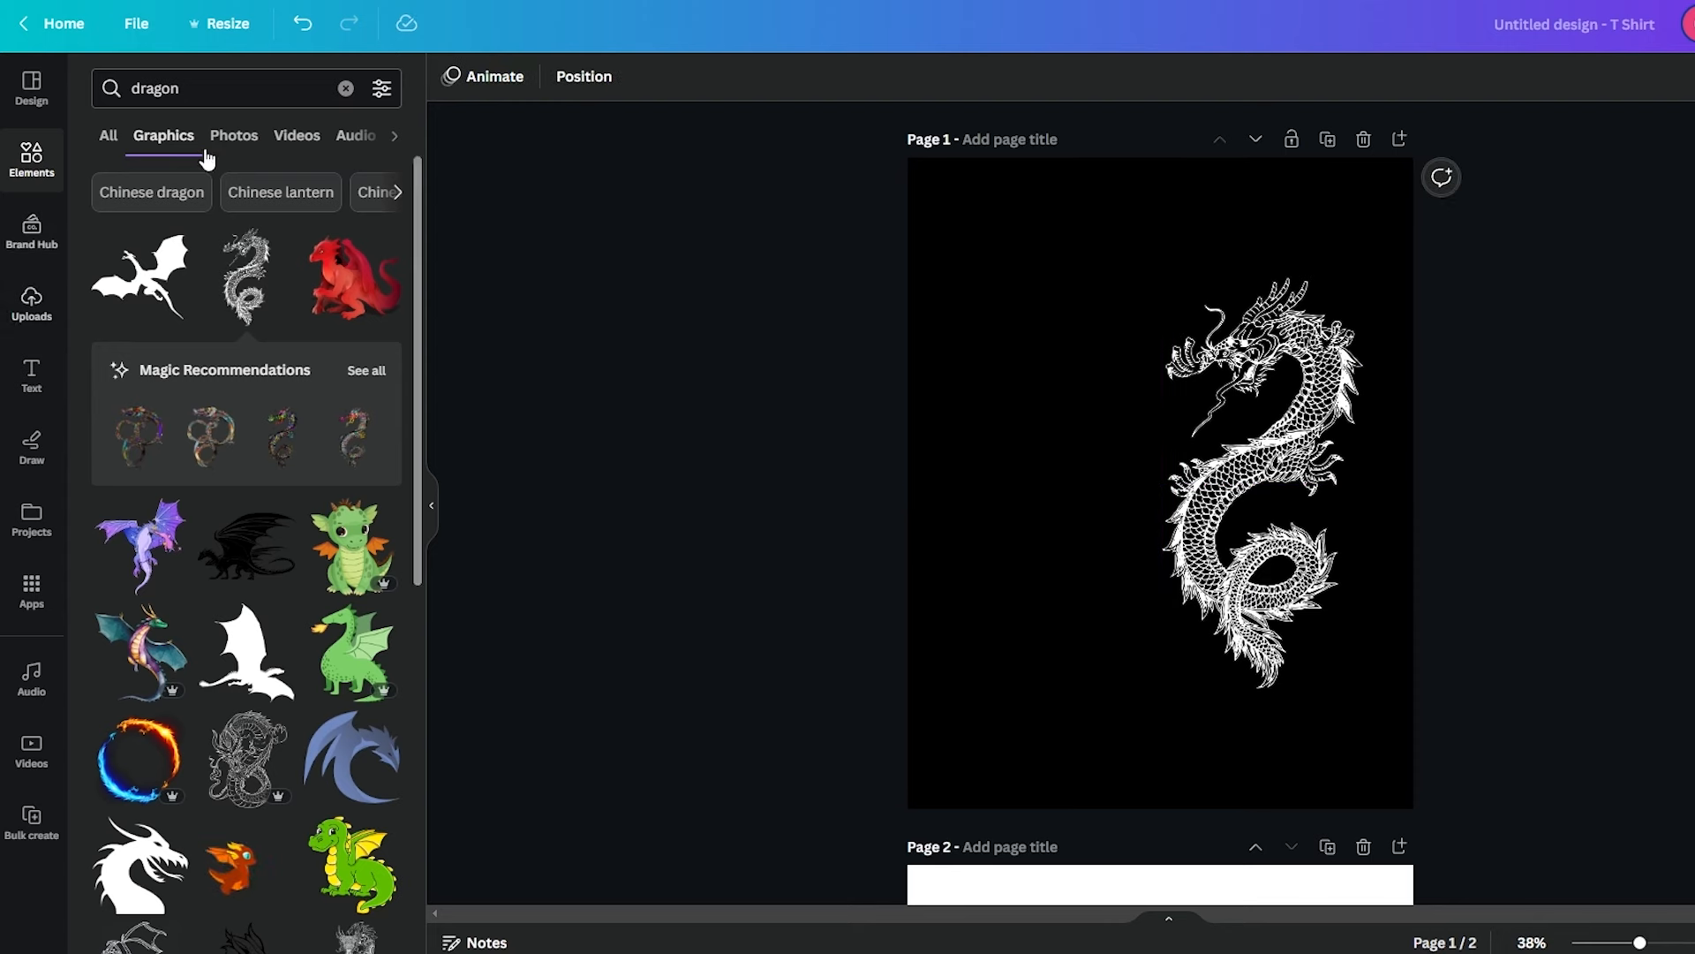
Search the graphics for "cloud" and add the cream swirling cloud with a pointed tail to page 1
scroll(282, 494, down, 5)
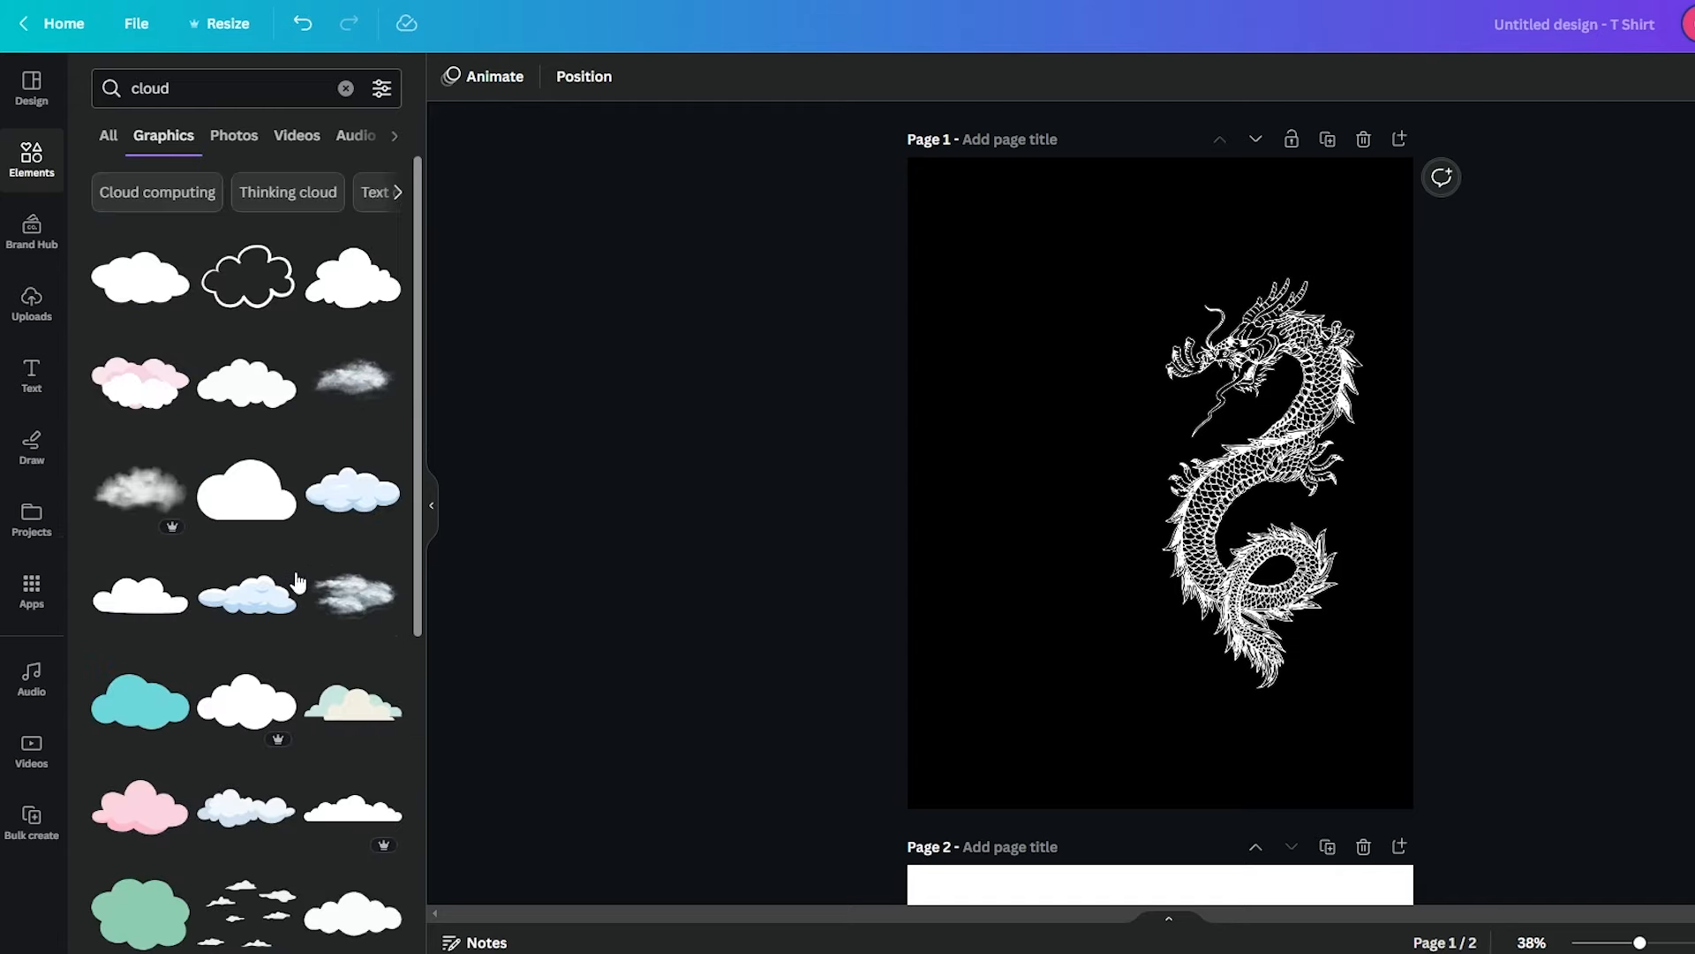
scroll(288, 556, down, 6)
scroll(277, 572, down, 10)
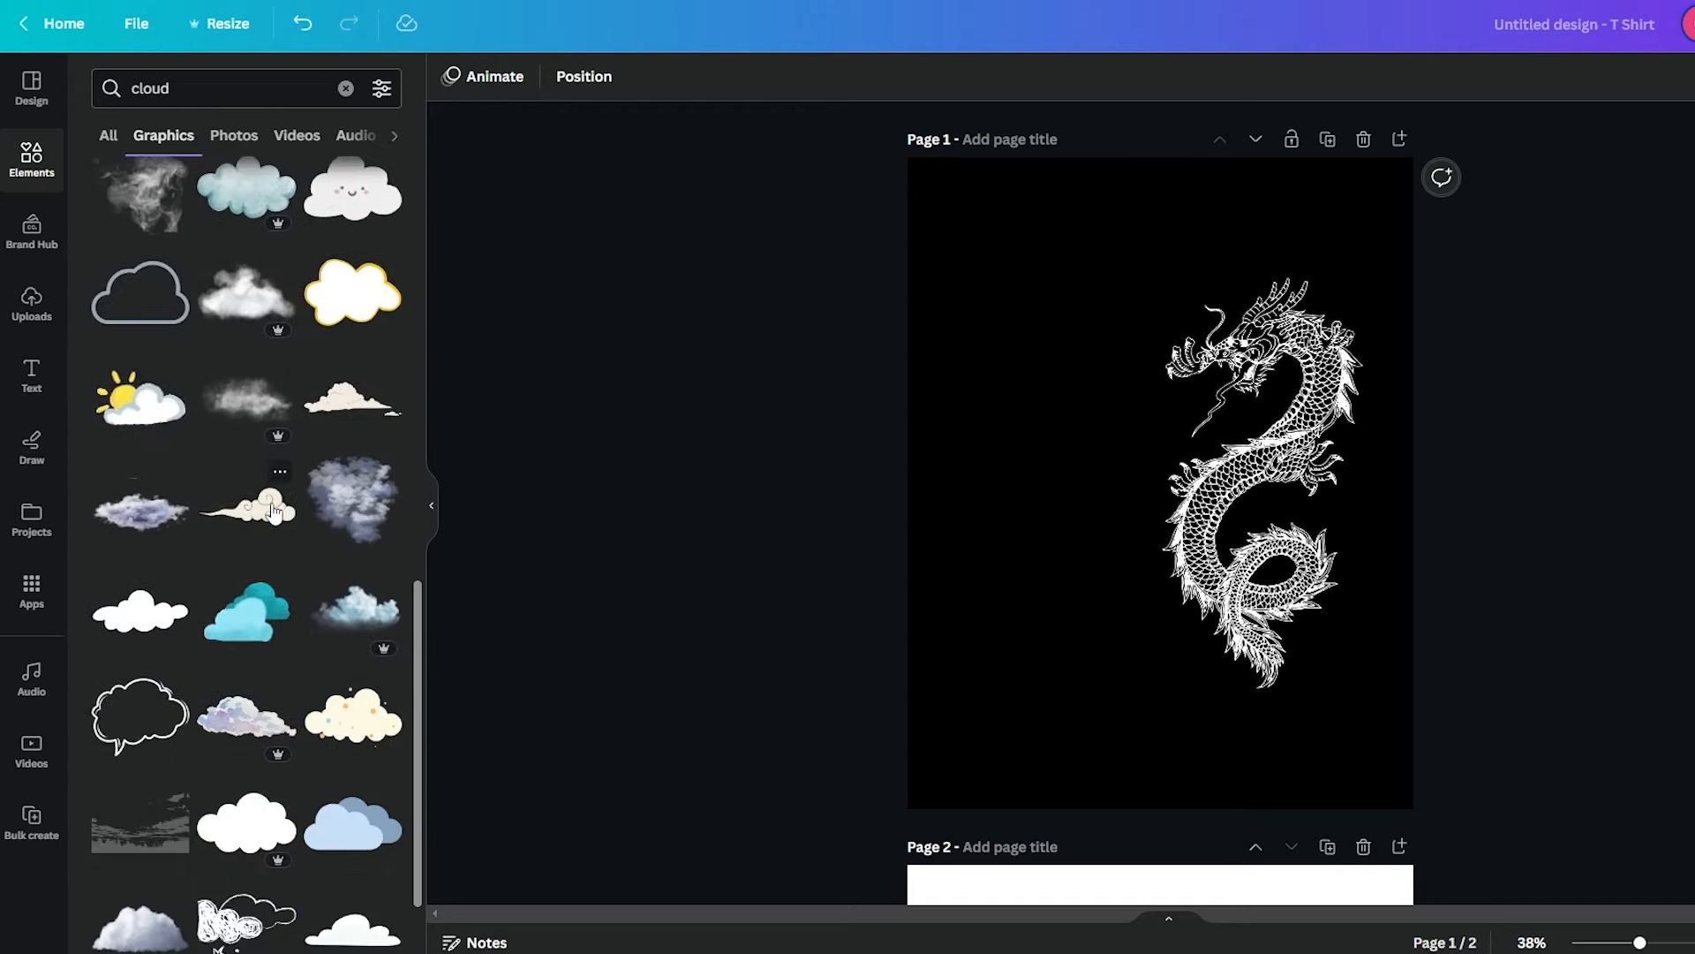
click(269, 514)
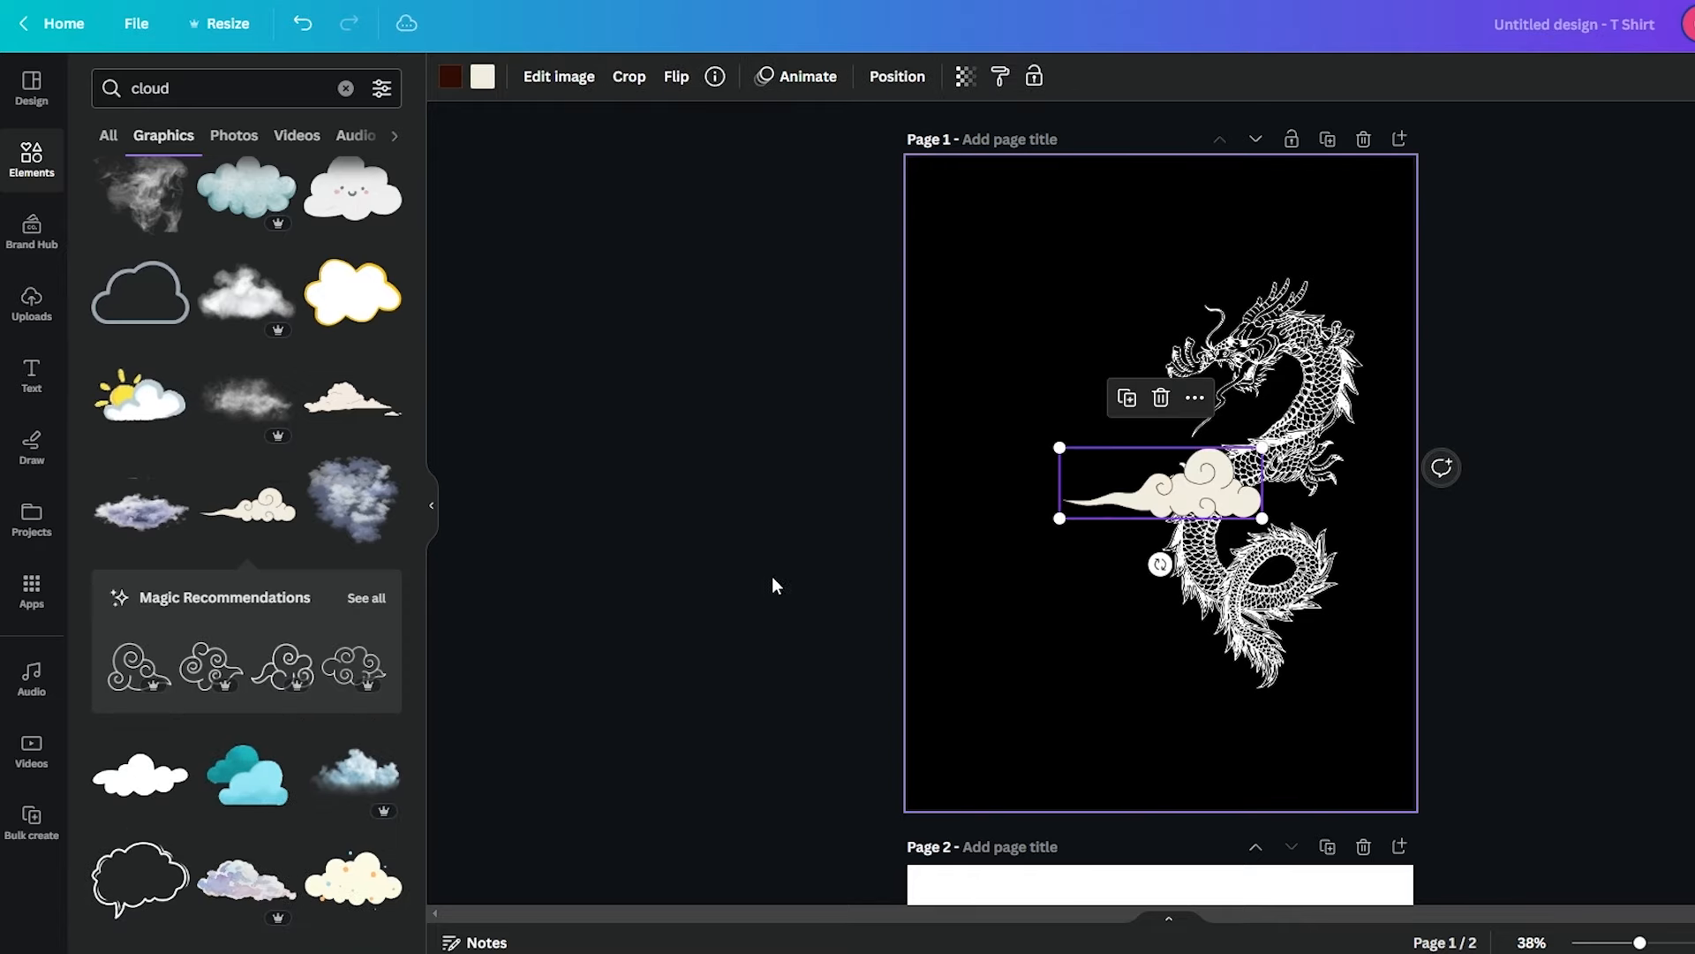
Look through the cloud's Magic Recommendations, and recolour the placed cloud red with black line detail
click(380, 605)
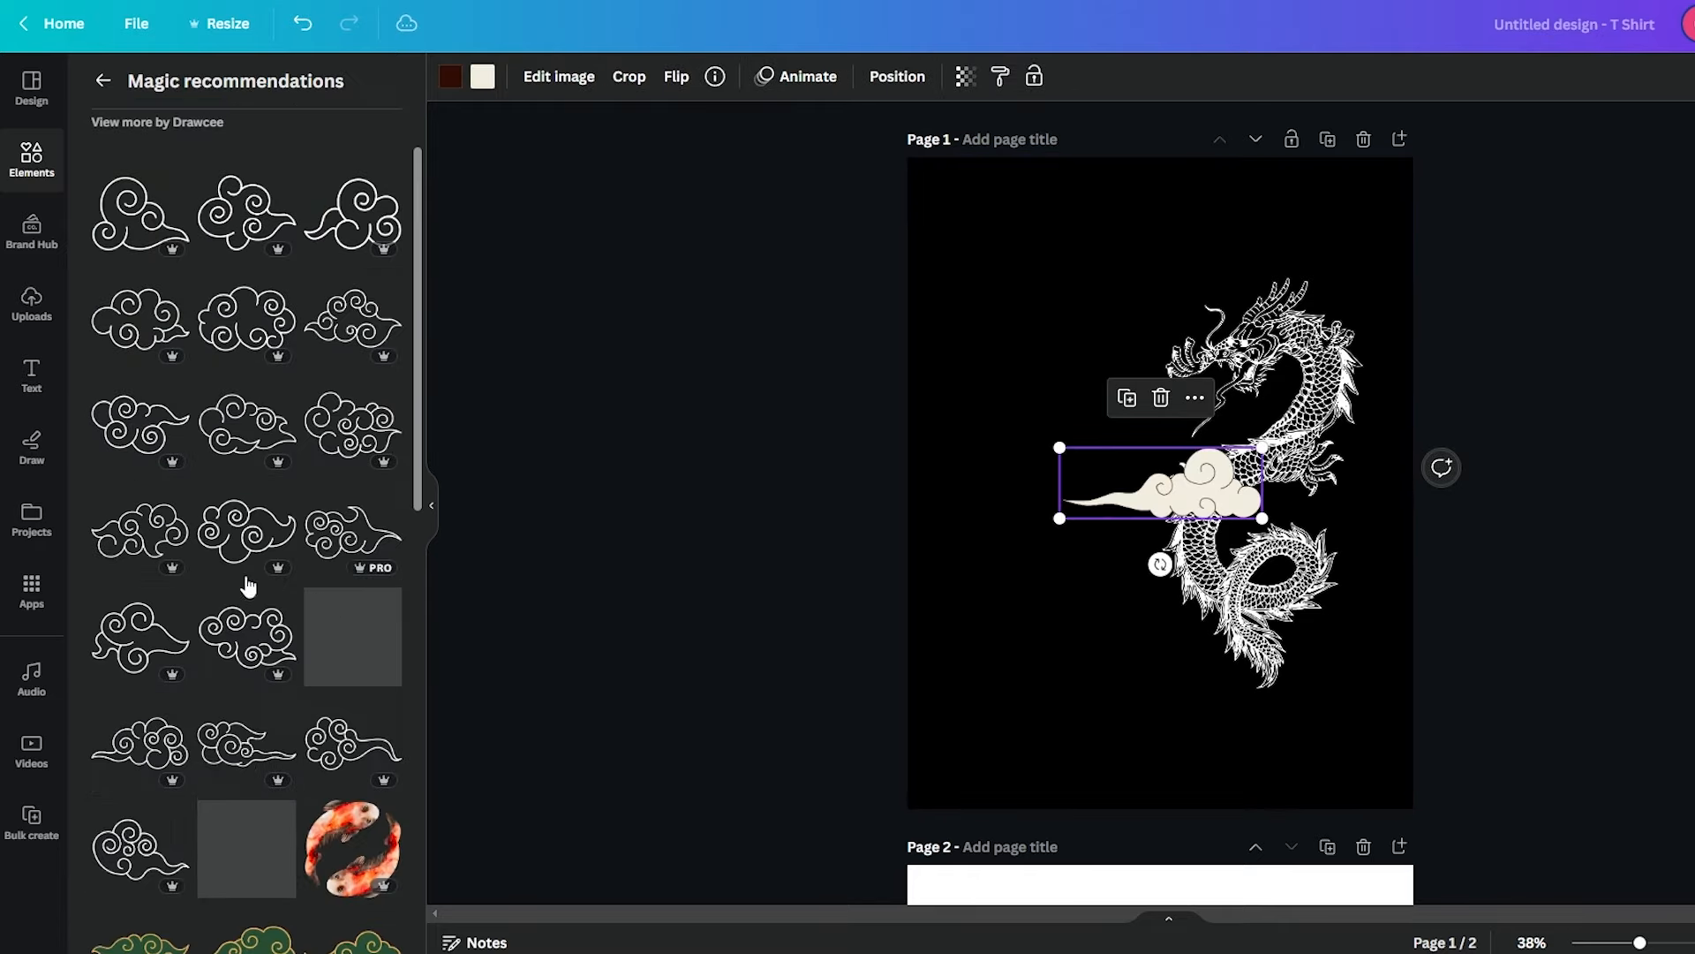
scroll(265, 583, down, 8)
scroll(291, 557, down, 3)
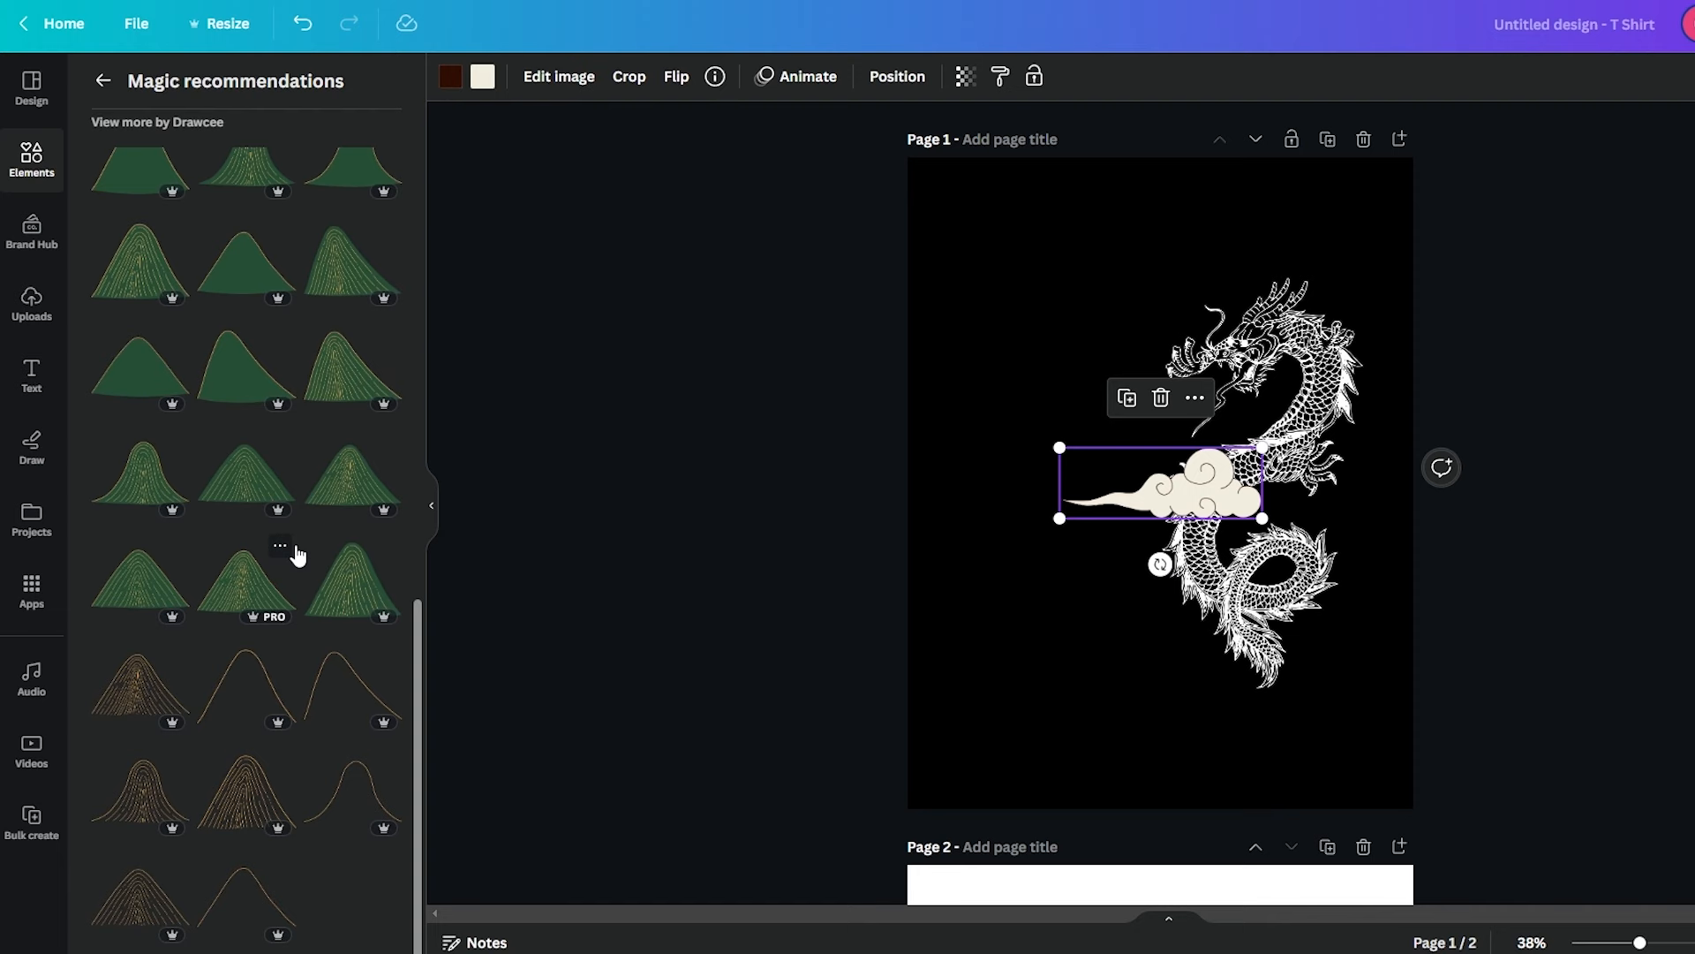
scroll(291, 558, up, 10)
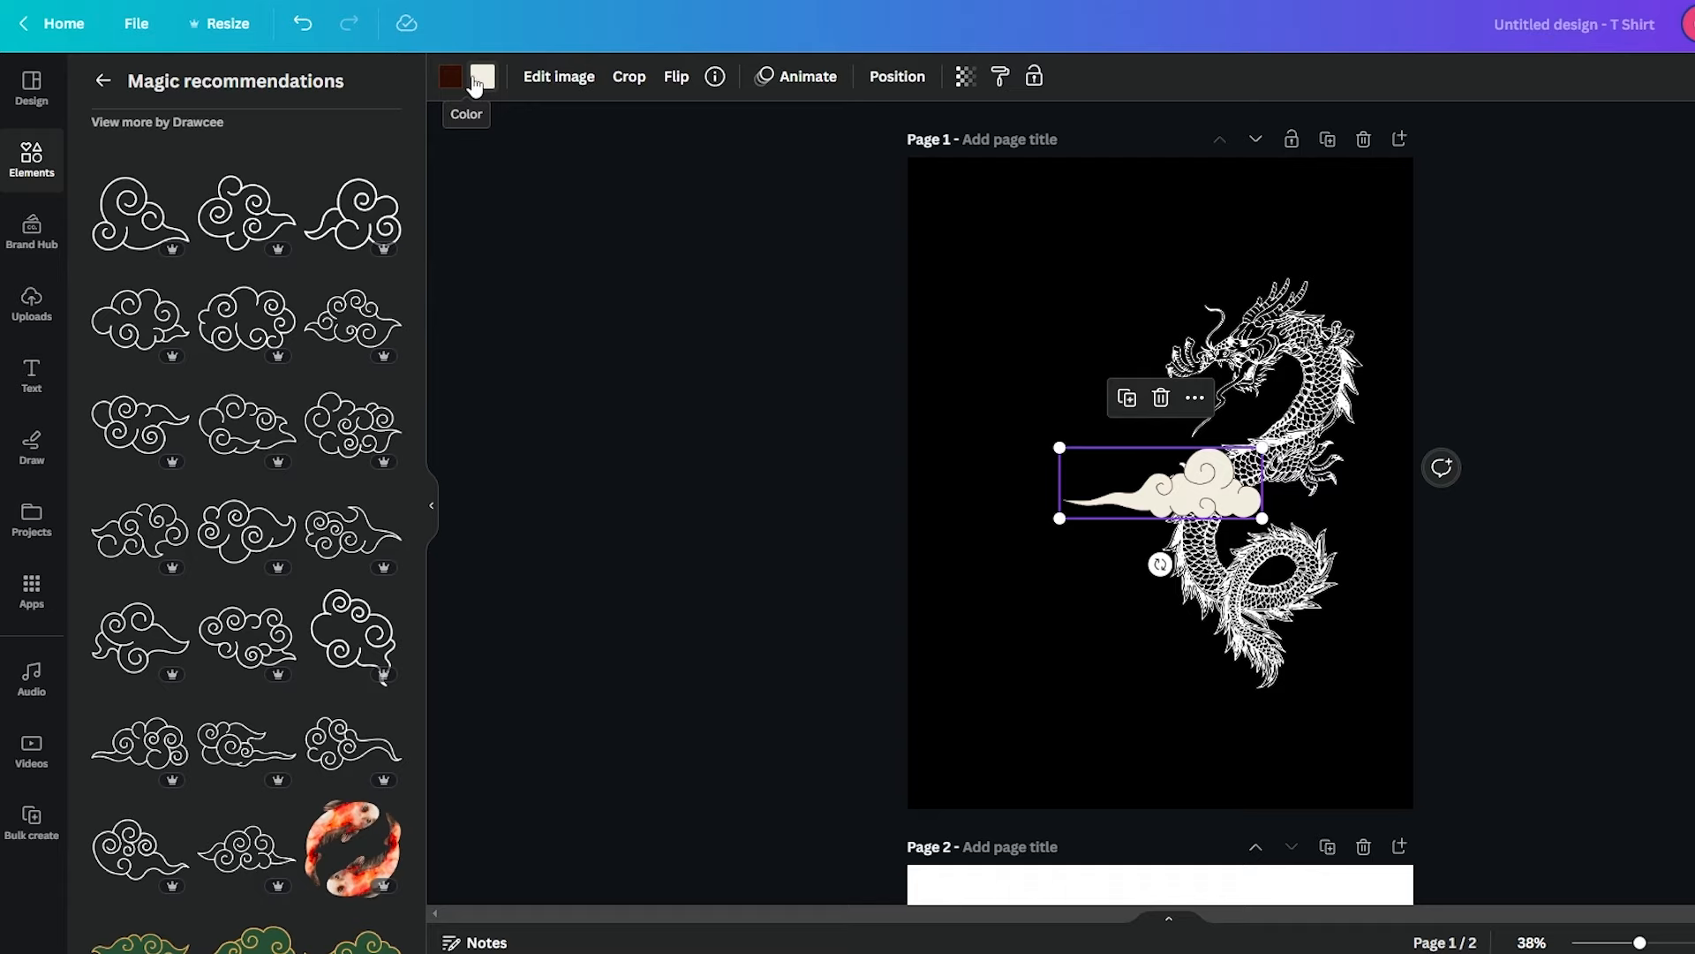
click(482, 78)
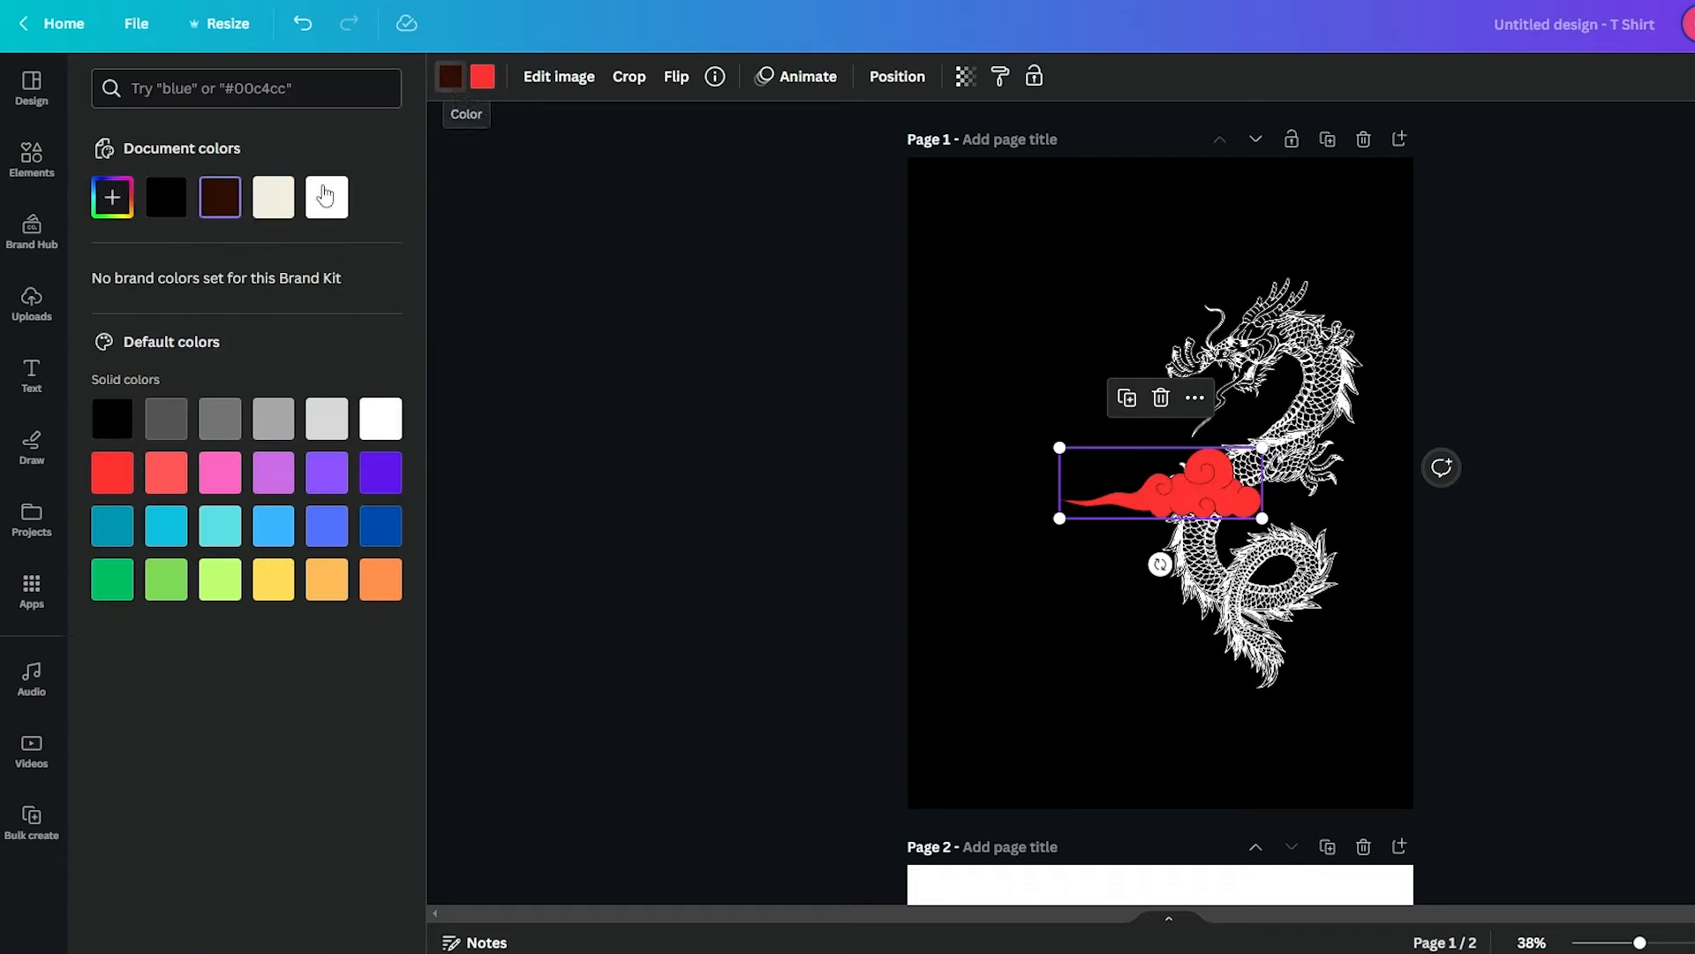
click(1152, 580)
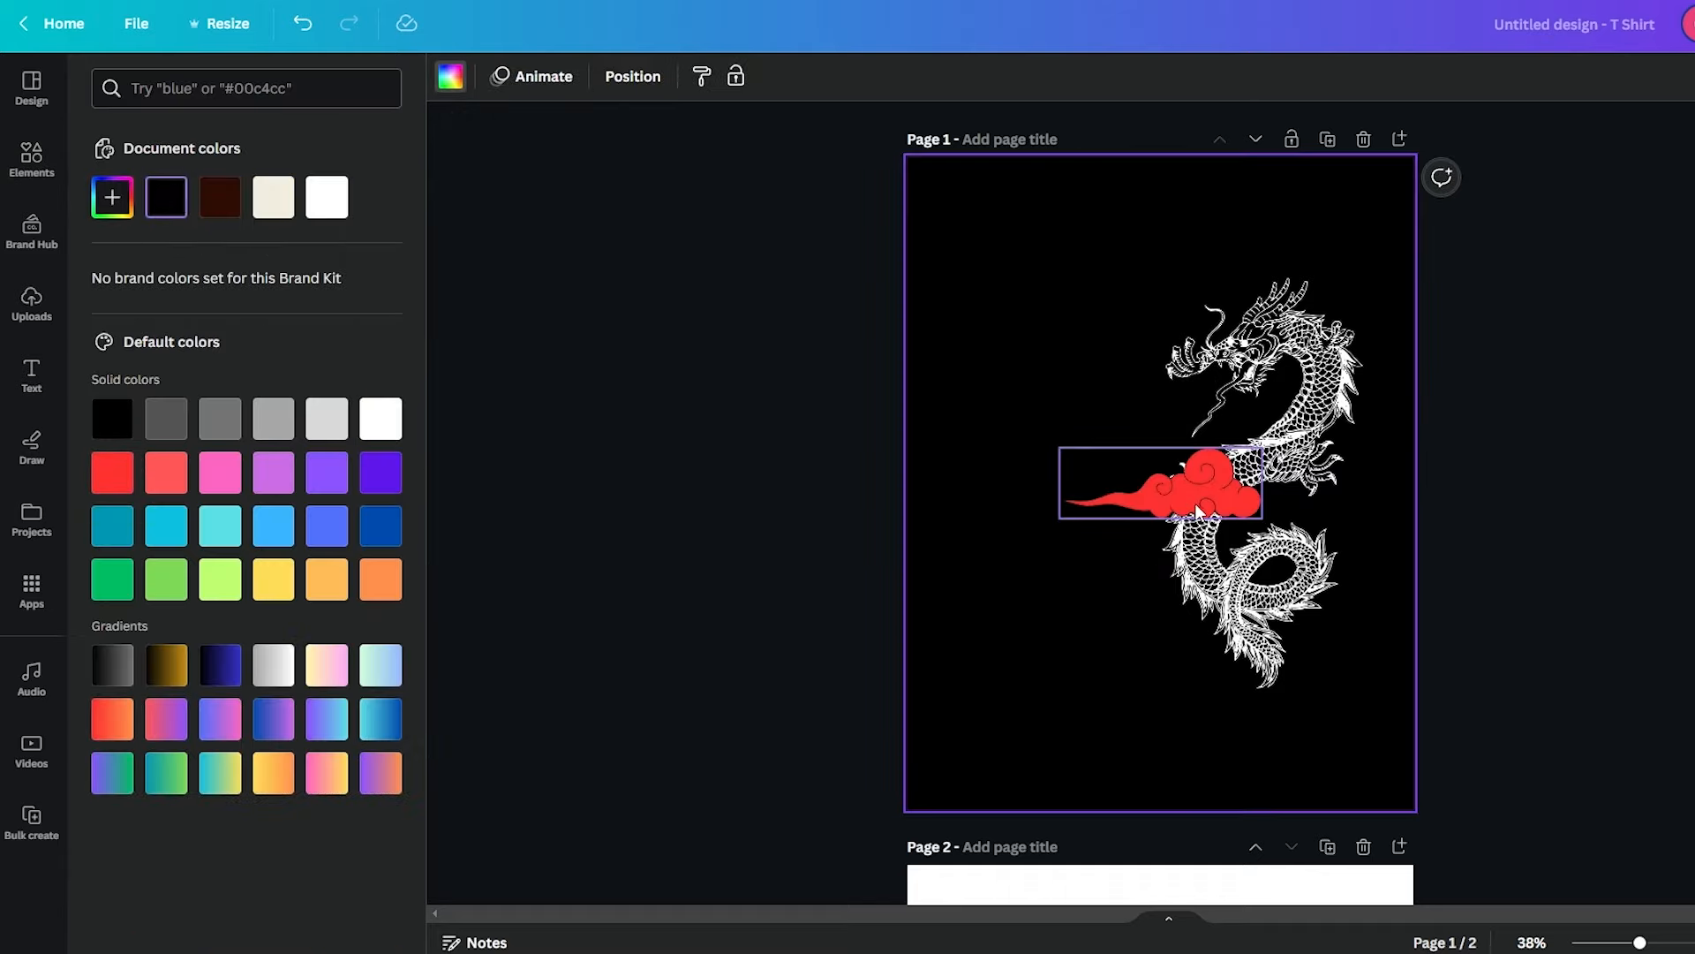
Move the red cloud to the left of the dragon's body, try rotating it and undo the rotation
click(1157, 484)
drag(1157, 484, 1099, 444)
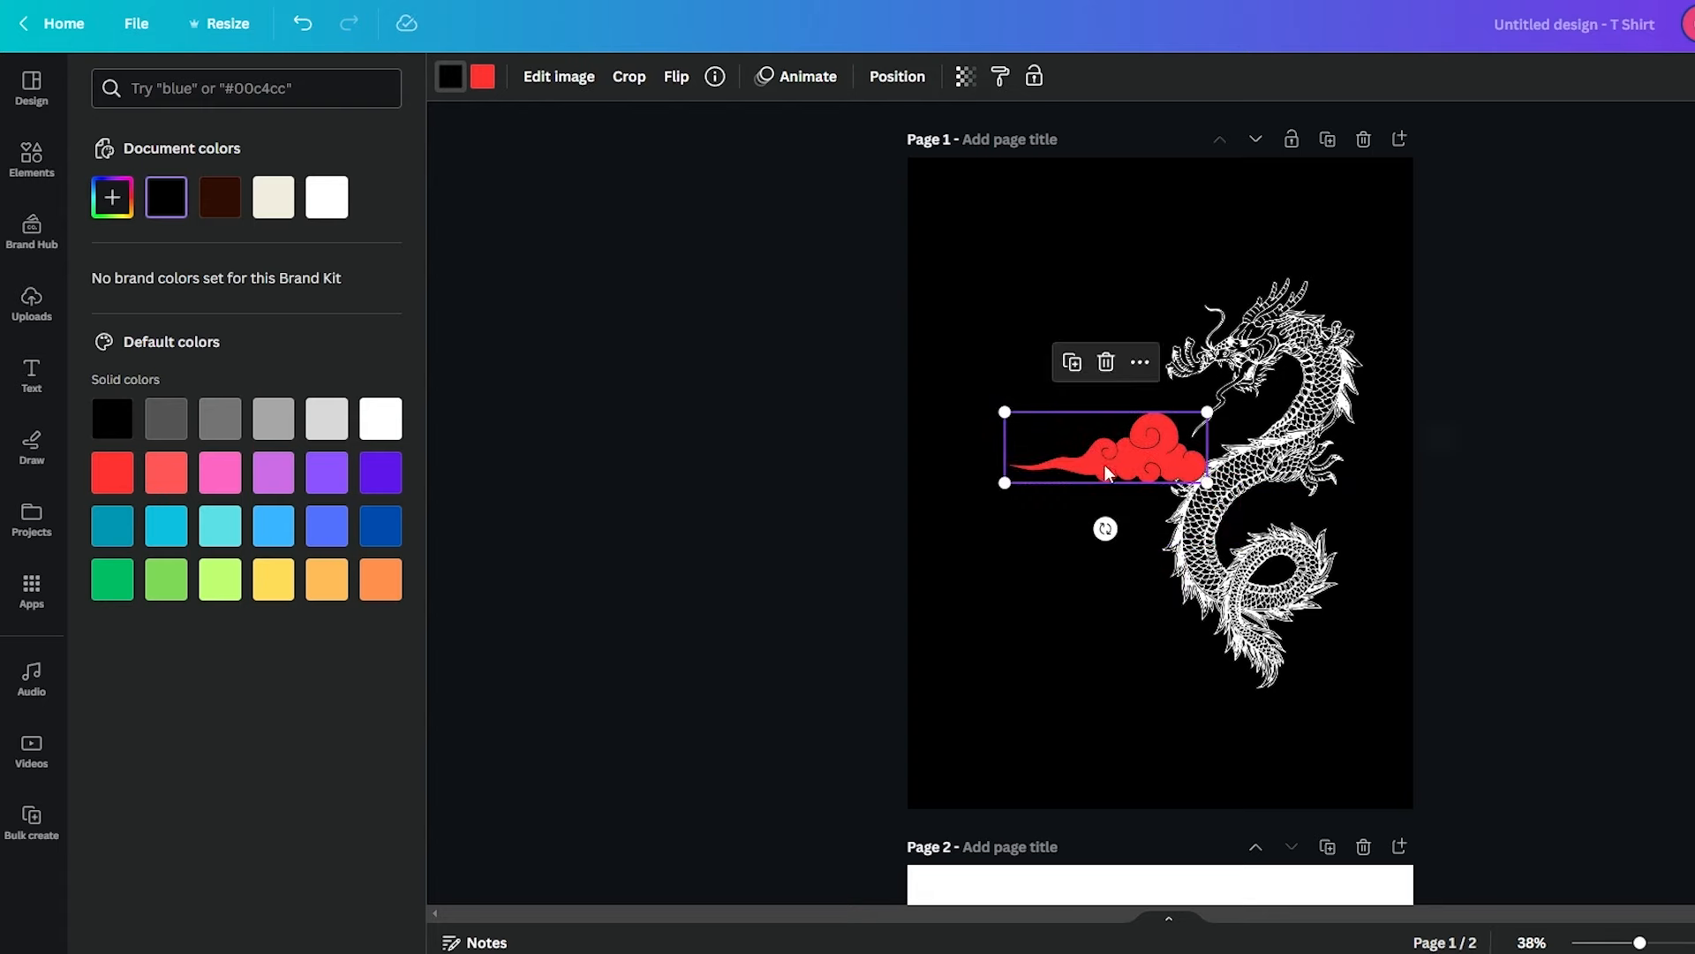
drag(1102, 529, 1104, 409)
key(ctrl+z)
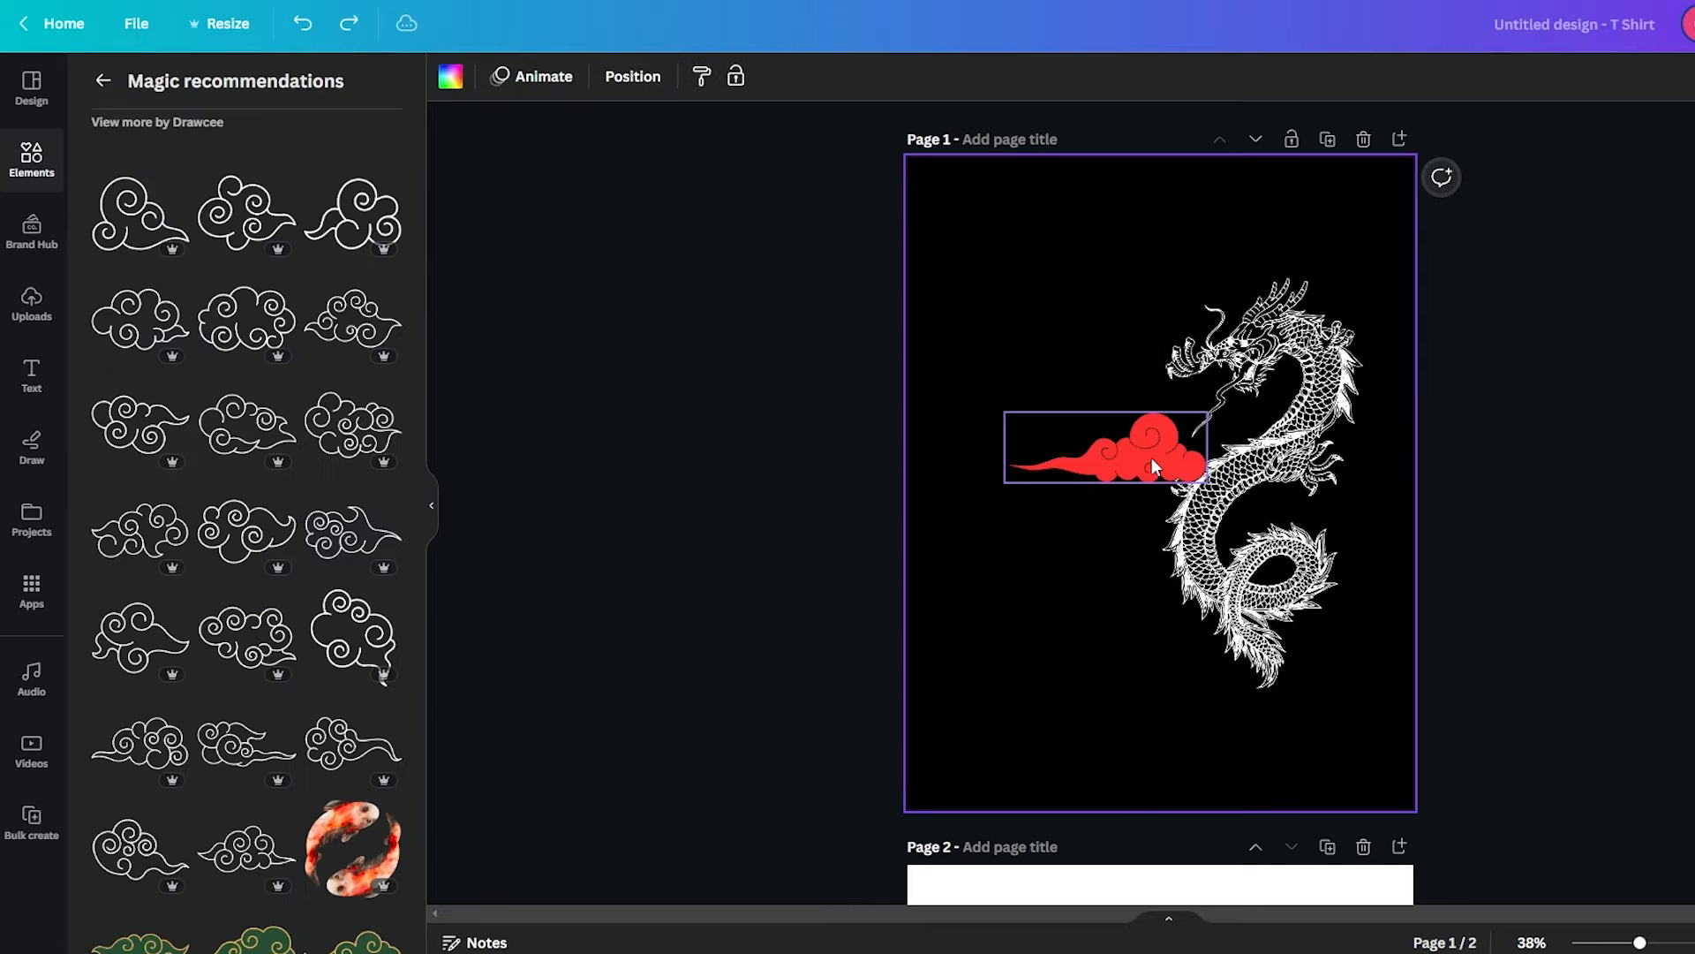
Add the white swirling cloud with black line detail to page 1 and look through its Magic Recommendations
click(1151, 457)
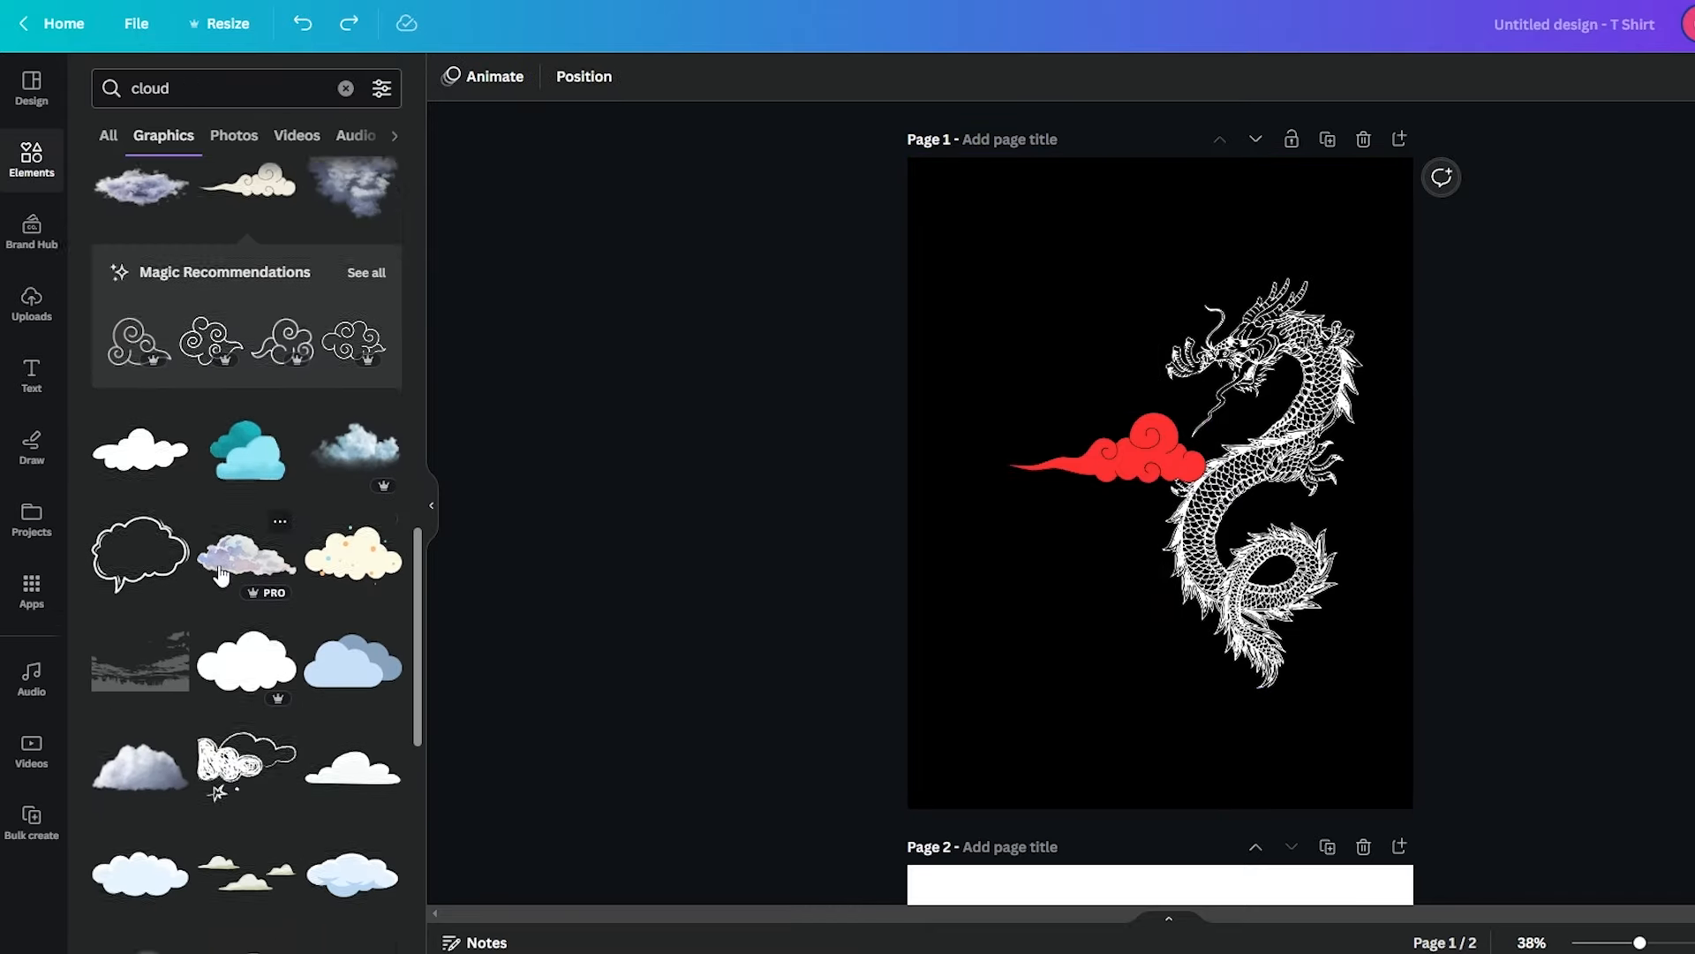
scroll(221, 574, down, 8)
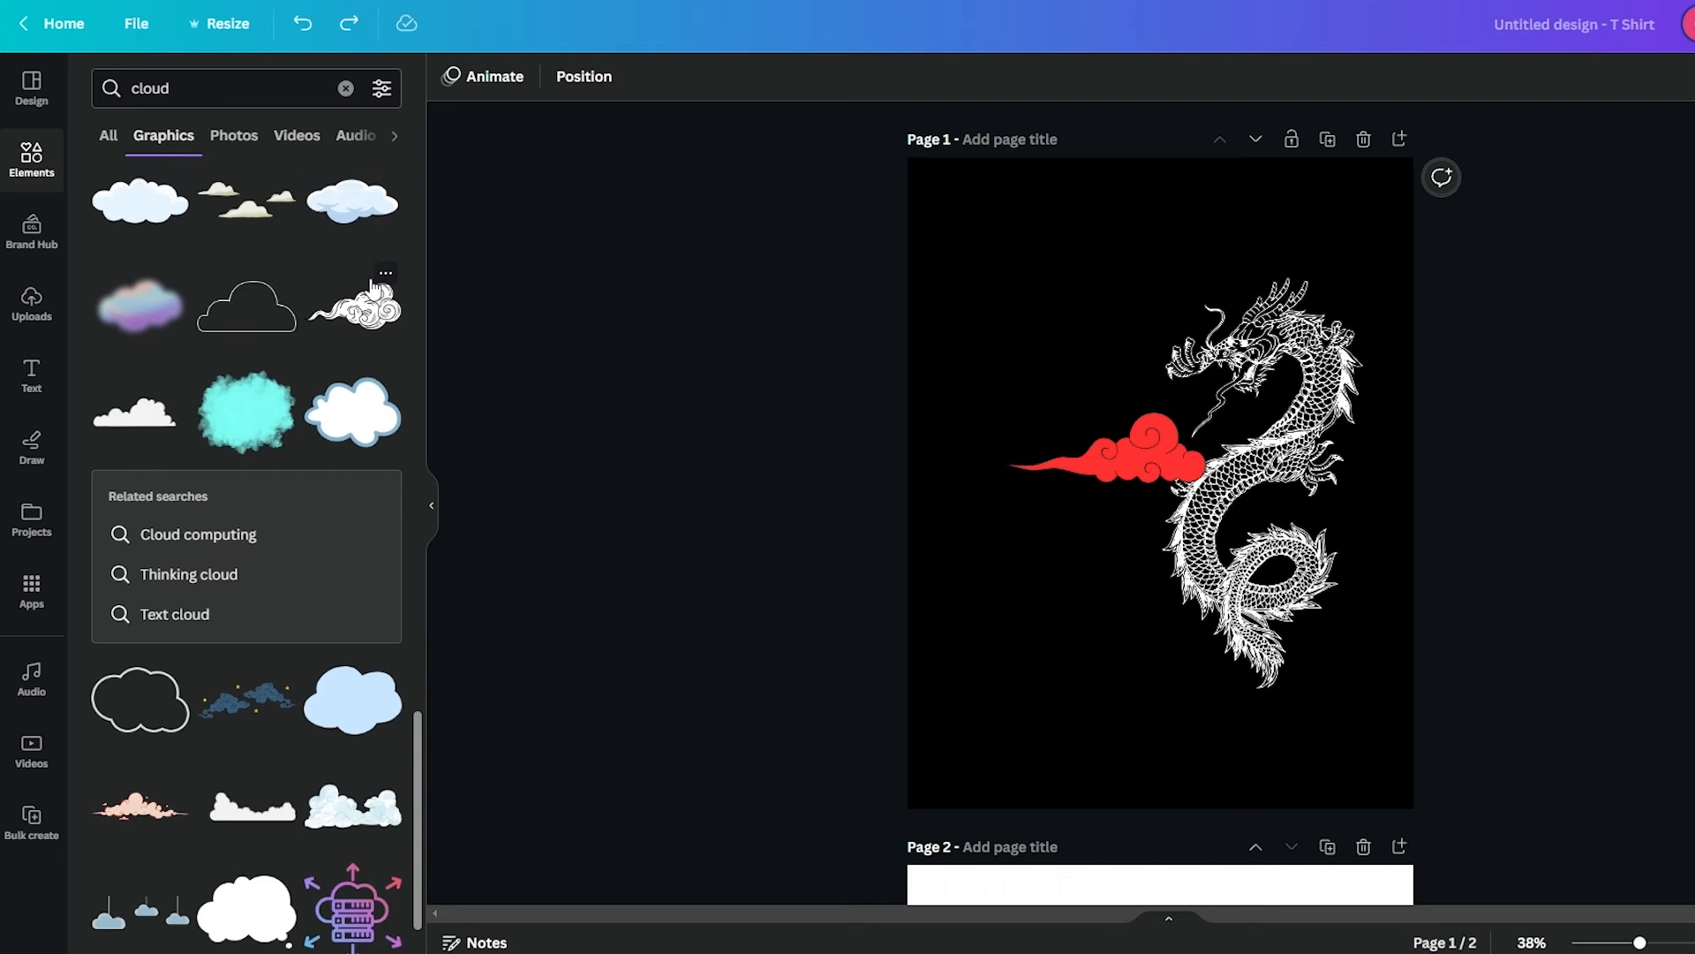
click(375, 314)
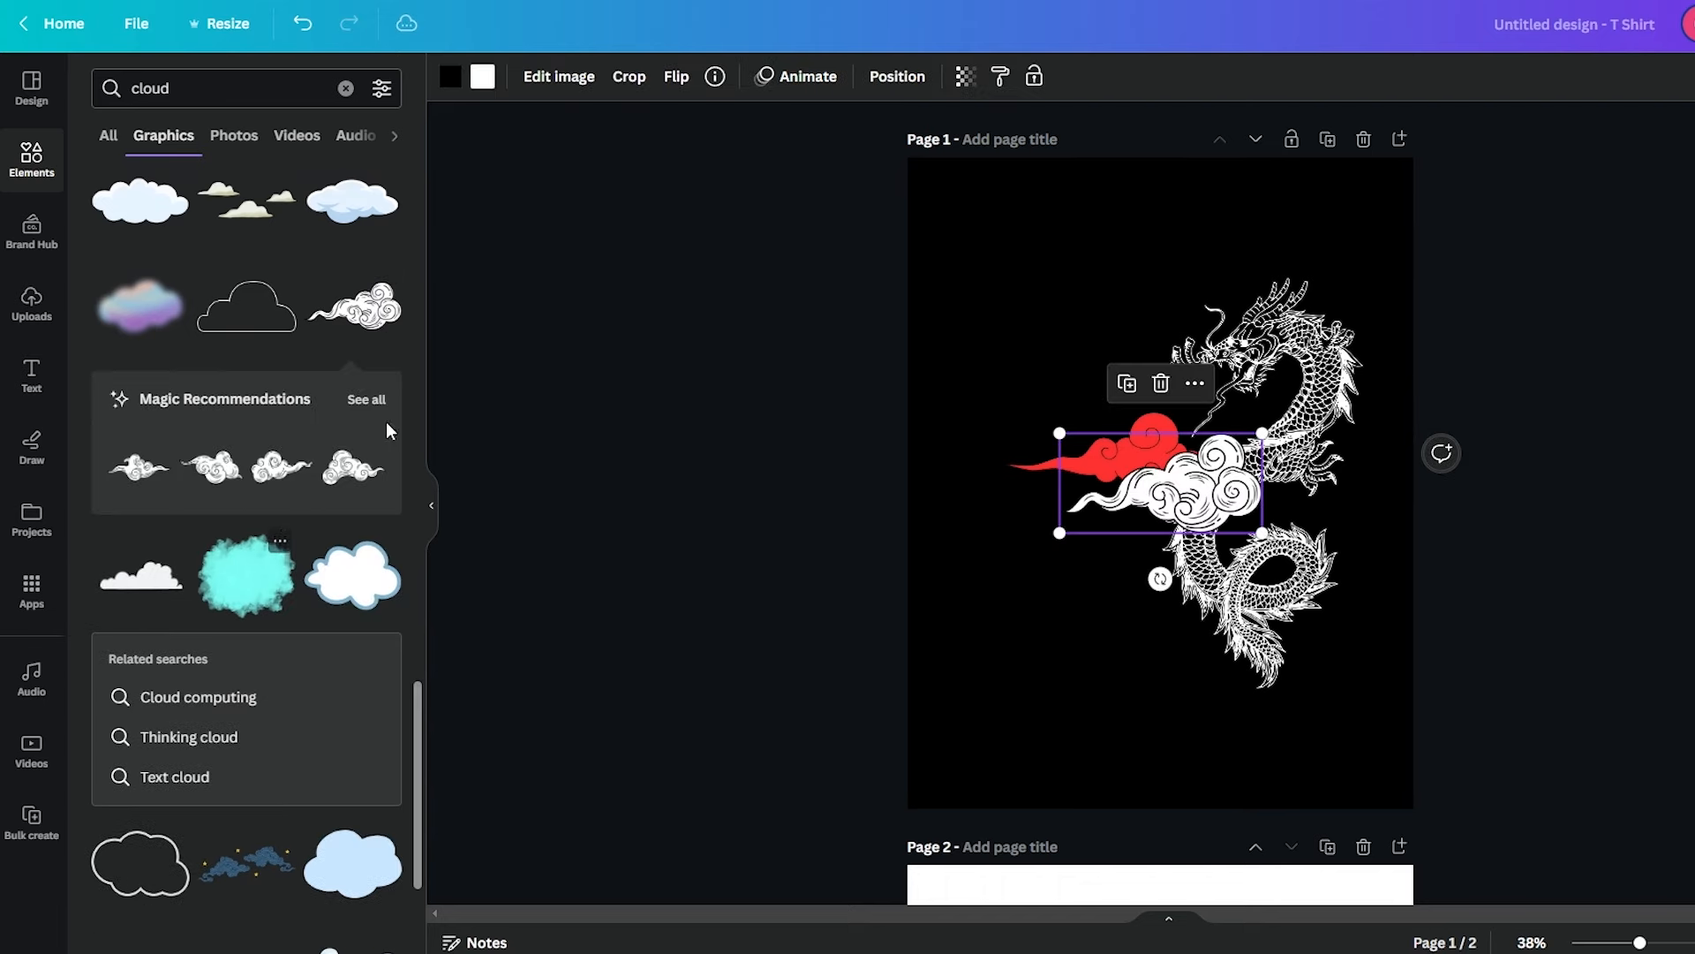
click(364, 399)
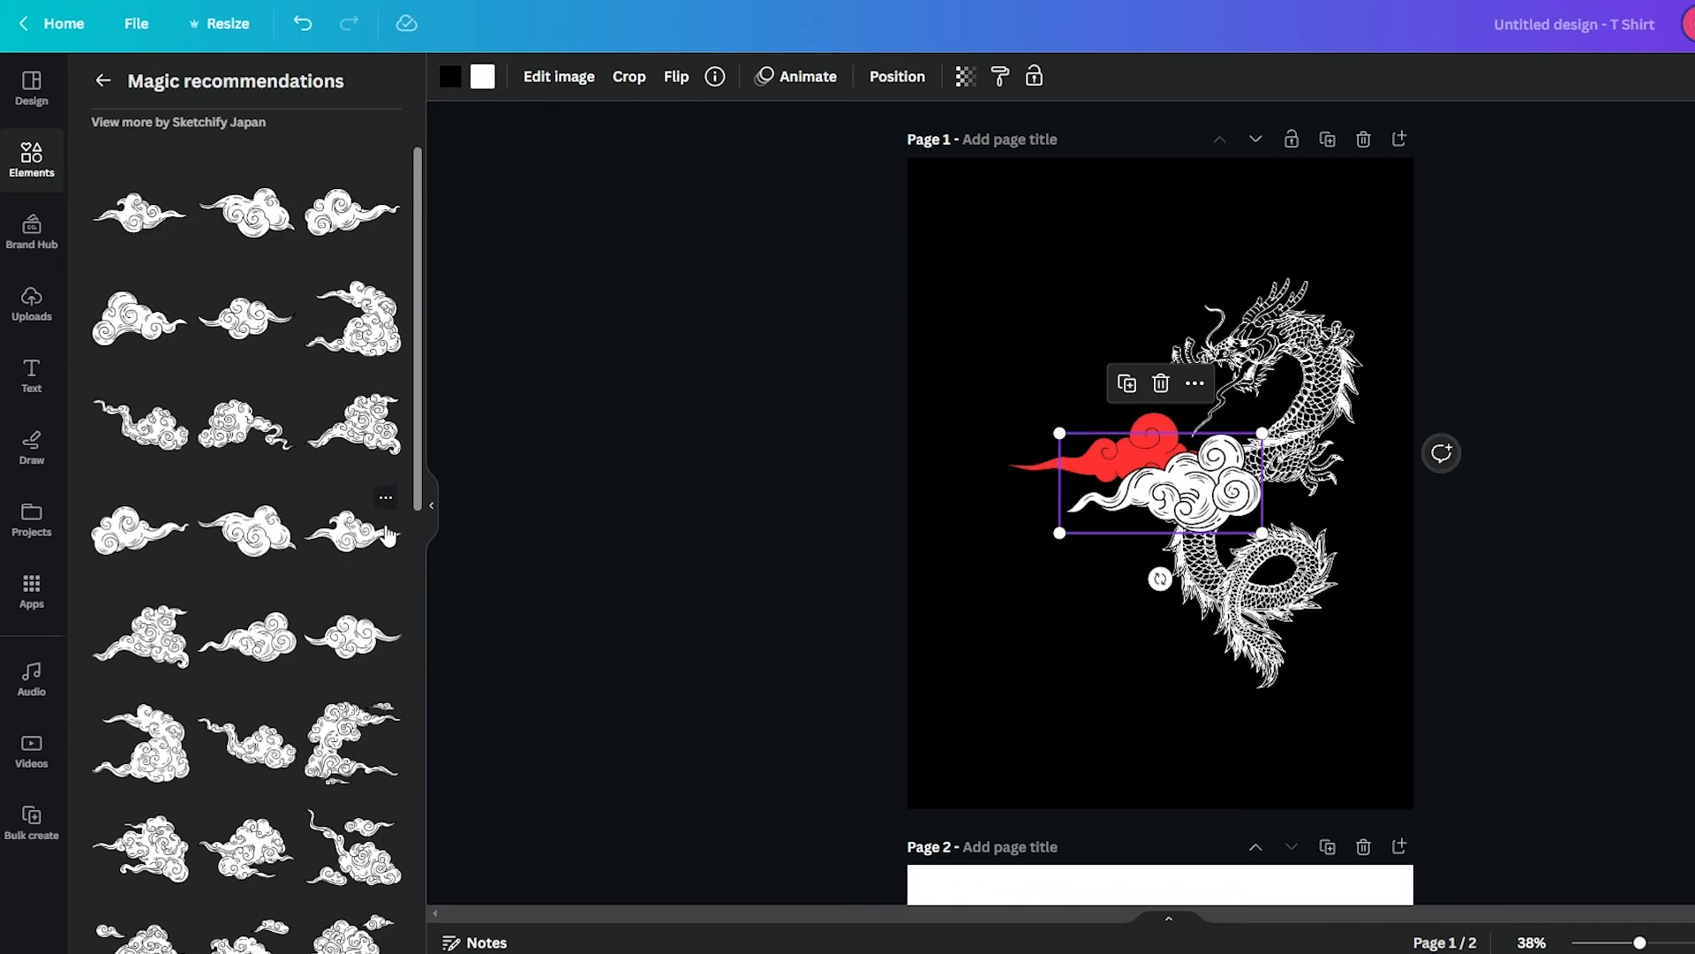
scroll(386, 534, down, 10)
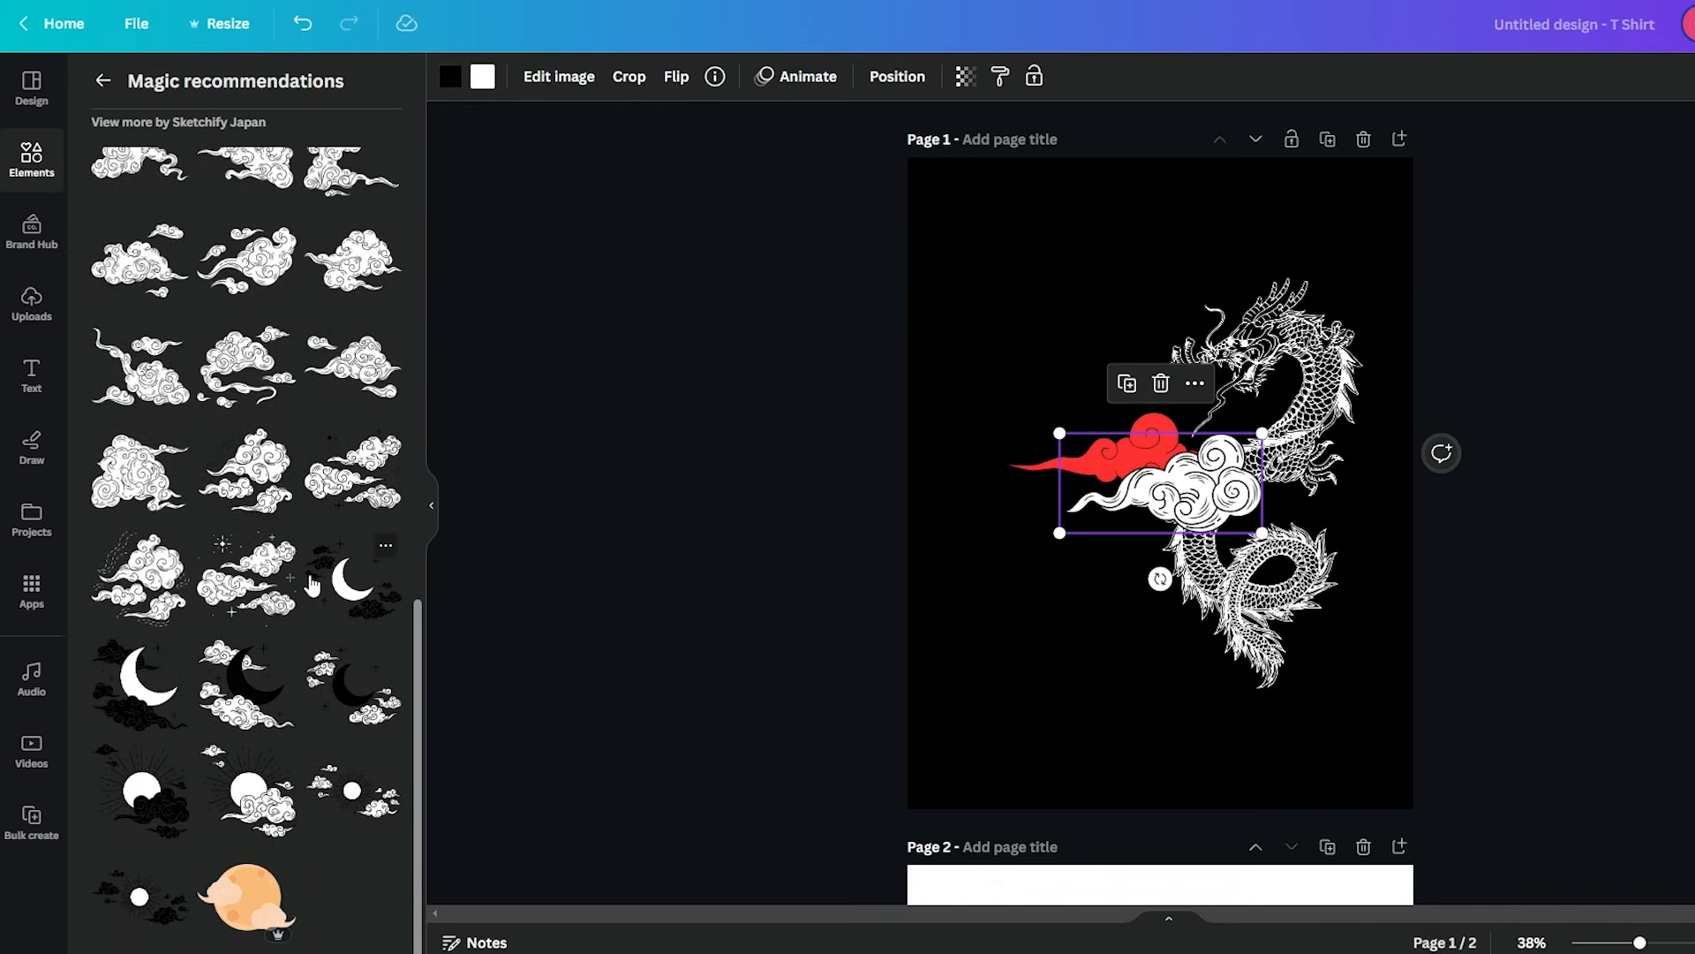
scroll(314, 585, up, 10)
click(264, 625)
drag(1183, 527, 1125, 612)
click(1223, 507)
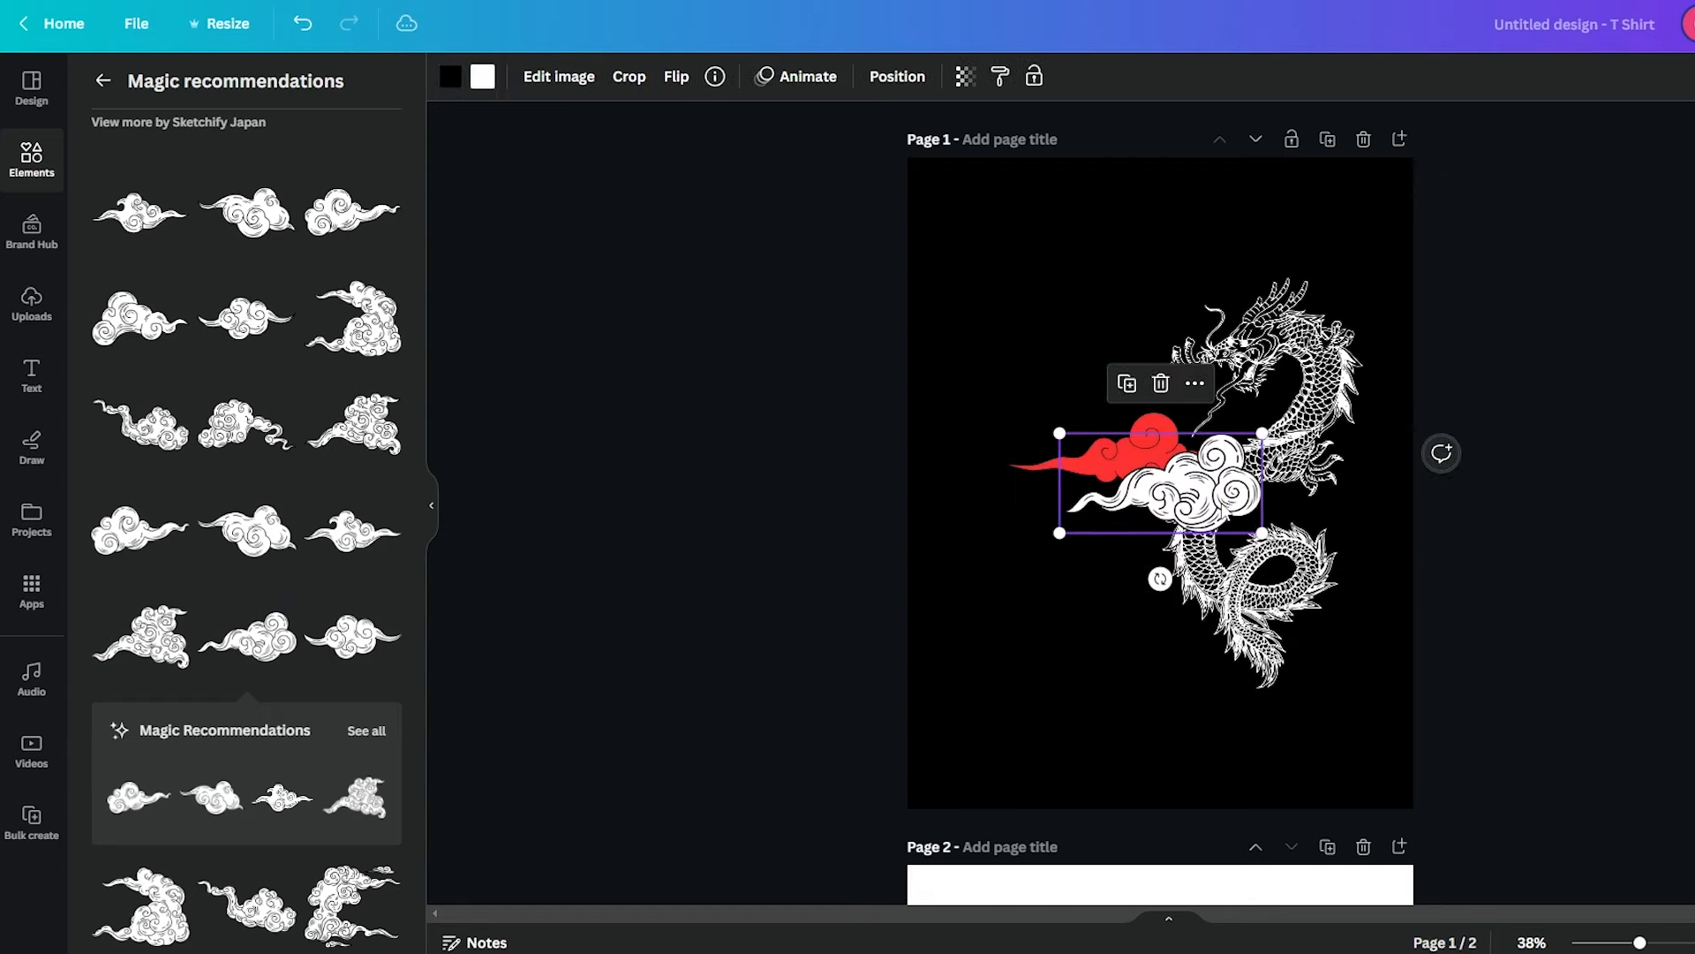
Recolour the detailed cloud's white fill red and delete the earlier, plainer red cloud from page 1
click(482, 76)
click(220, 196)
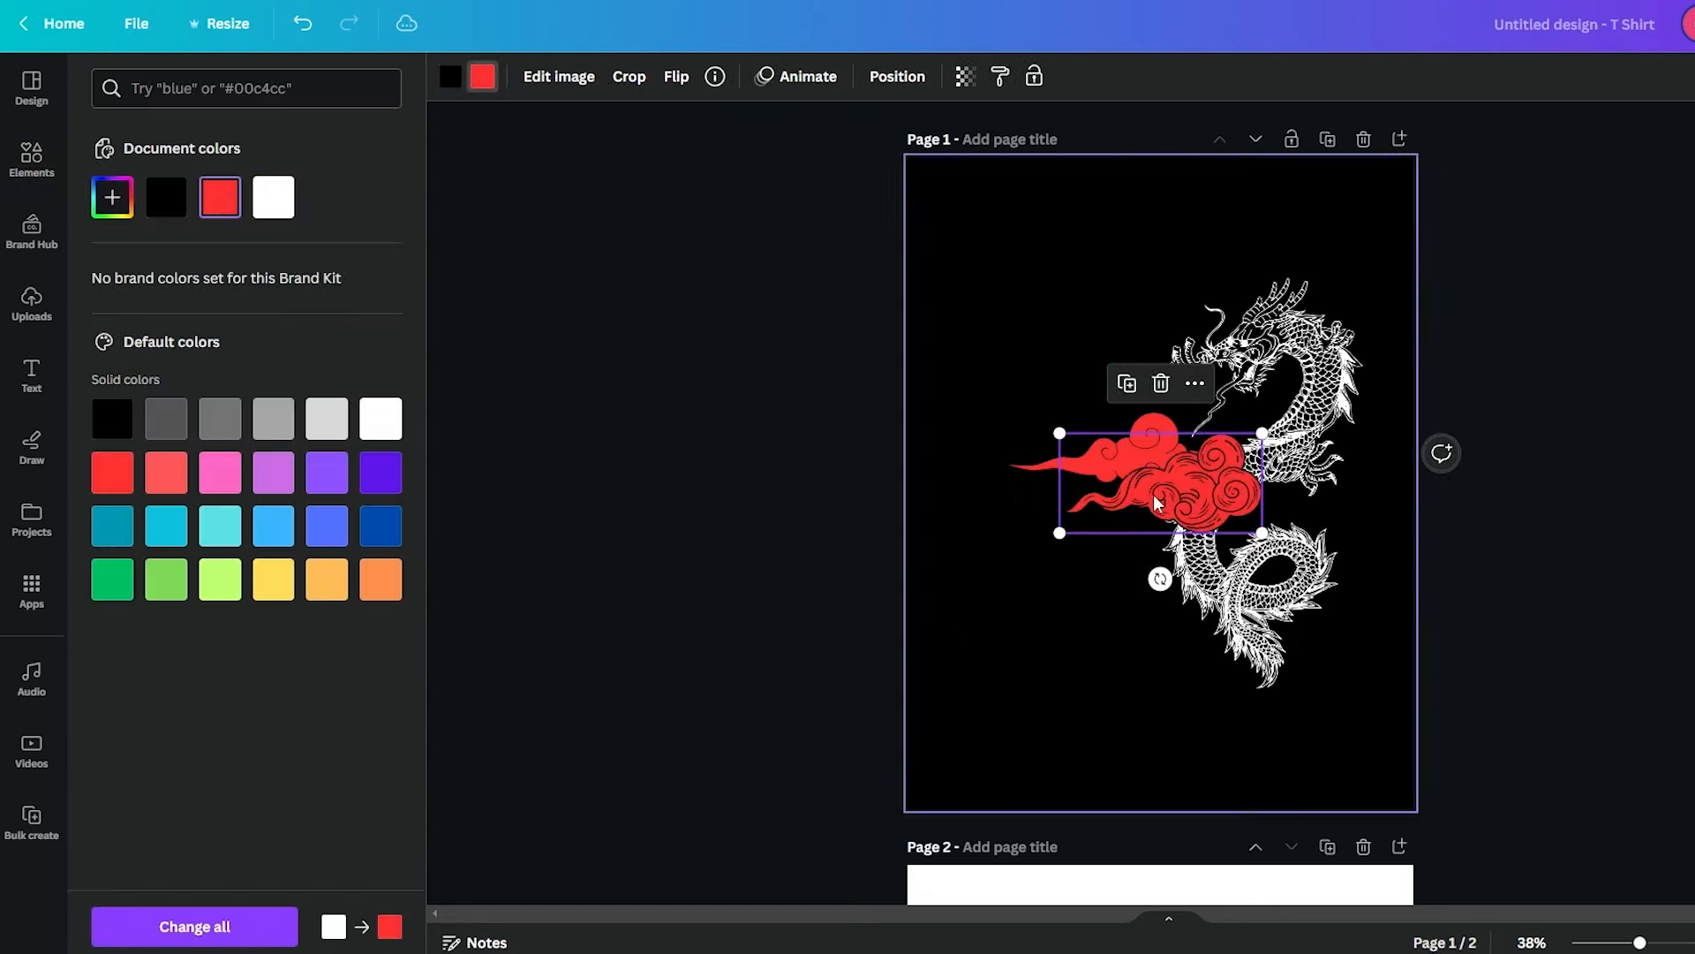
click(1151, 432)
key(Delete)
Shrink the detailed red cloud, send it behind the dragon and position it just under the dragon's mouth
drag(1197, 494, 1232, 416)
right_click(1203, 402)
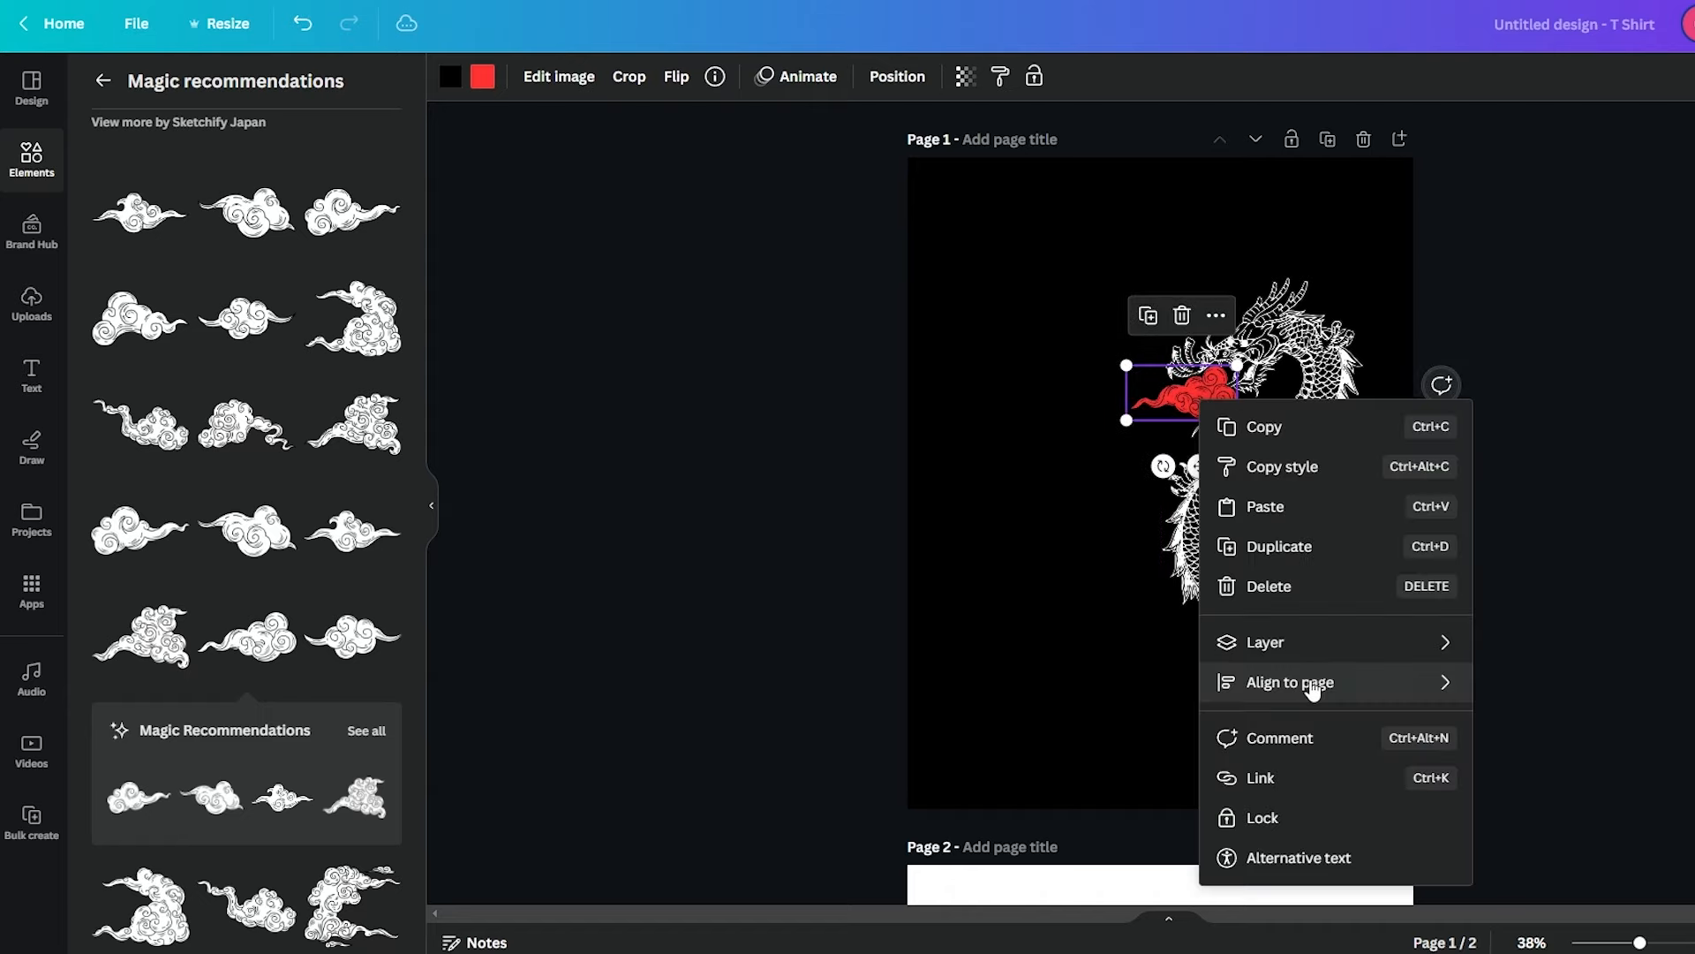
mouse_move(1310, 643)
click(1541, 729)
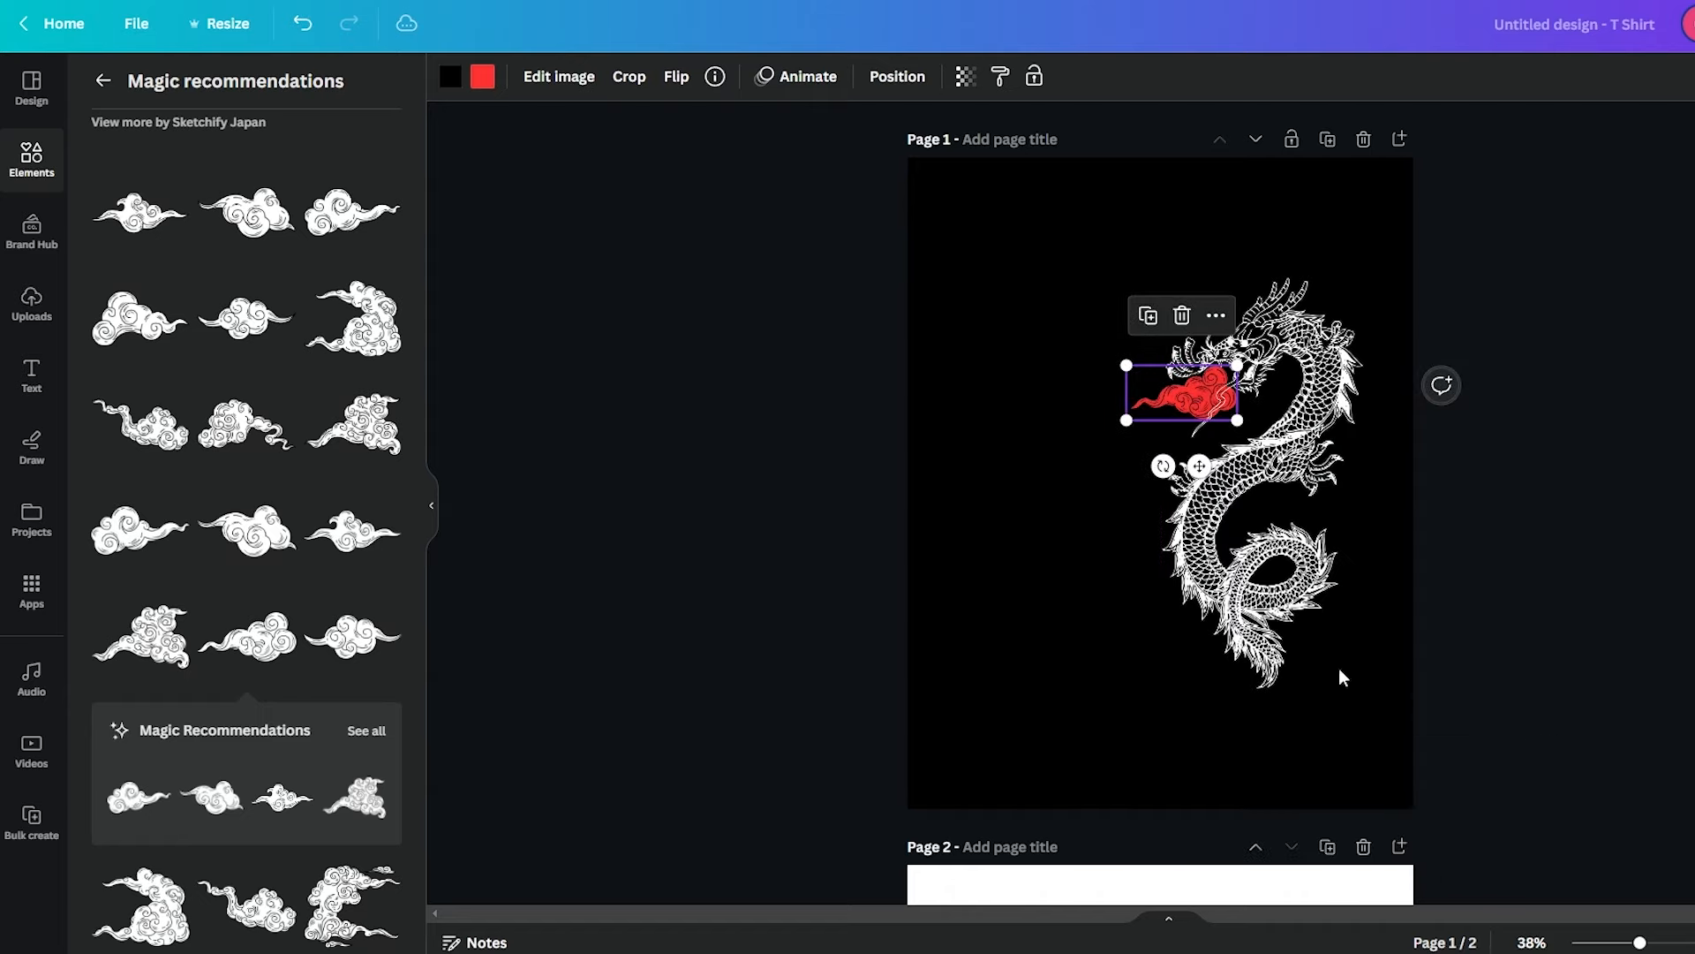
click(1075, 580)
drag(1145, 407, 1136, 391)
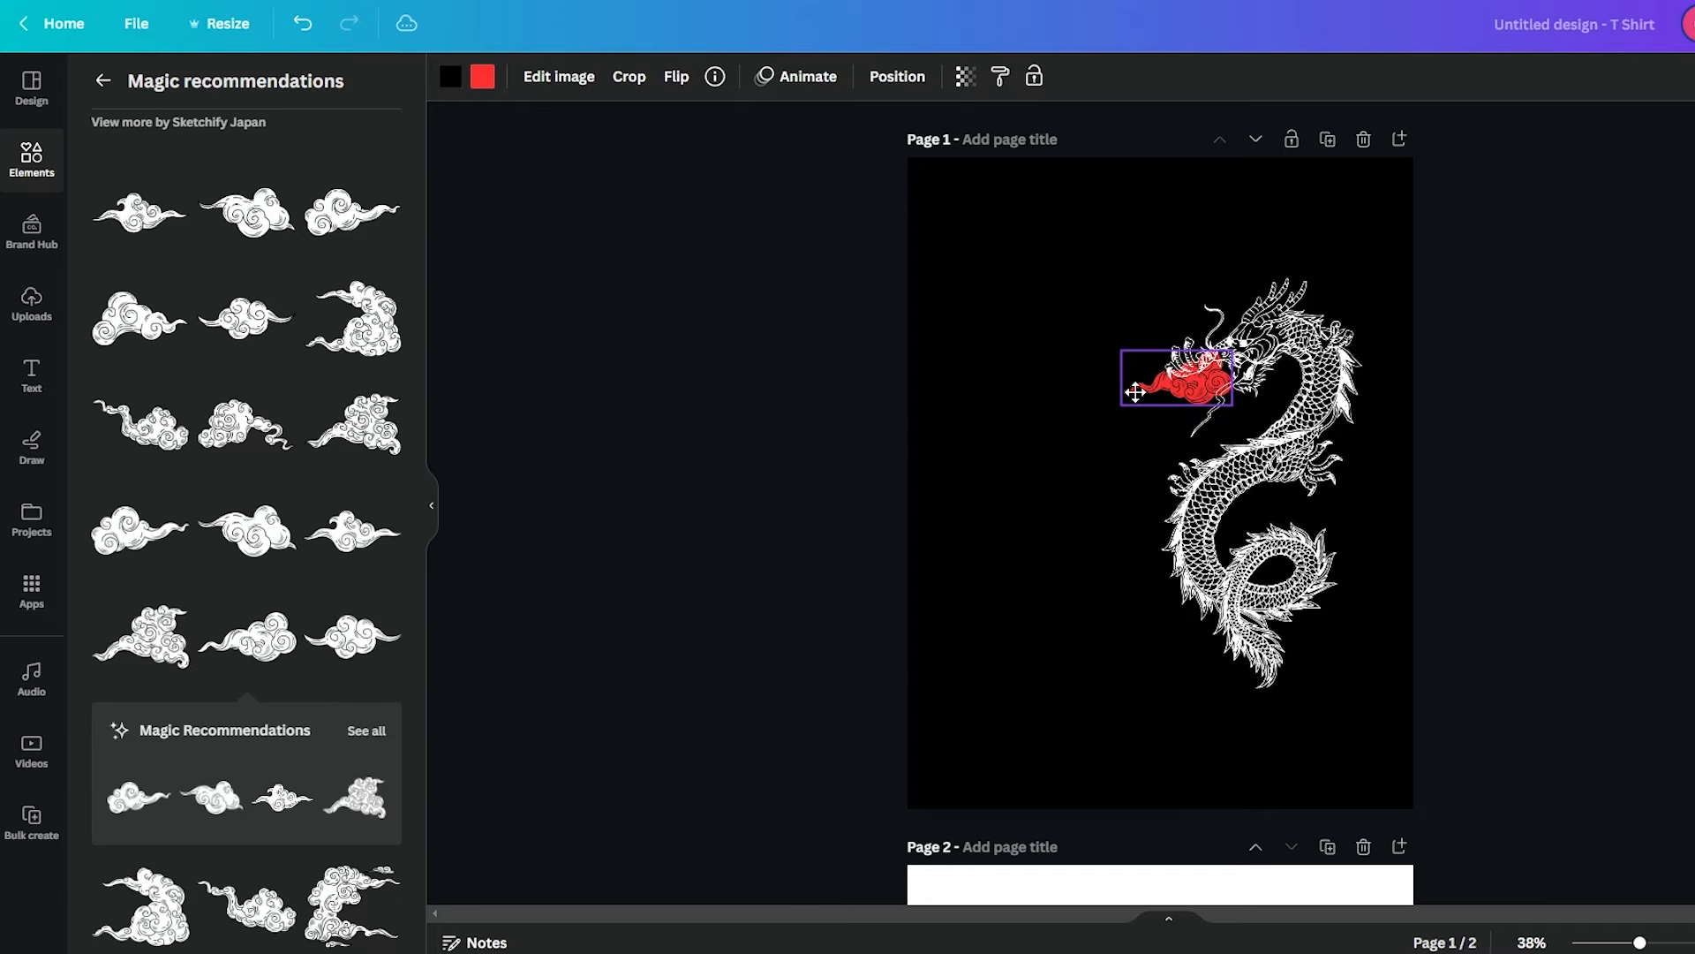
click(1294, 471)
click(1480, 564)
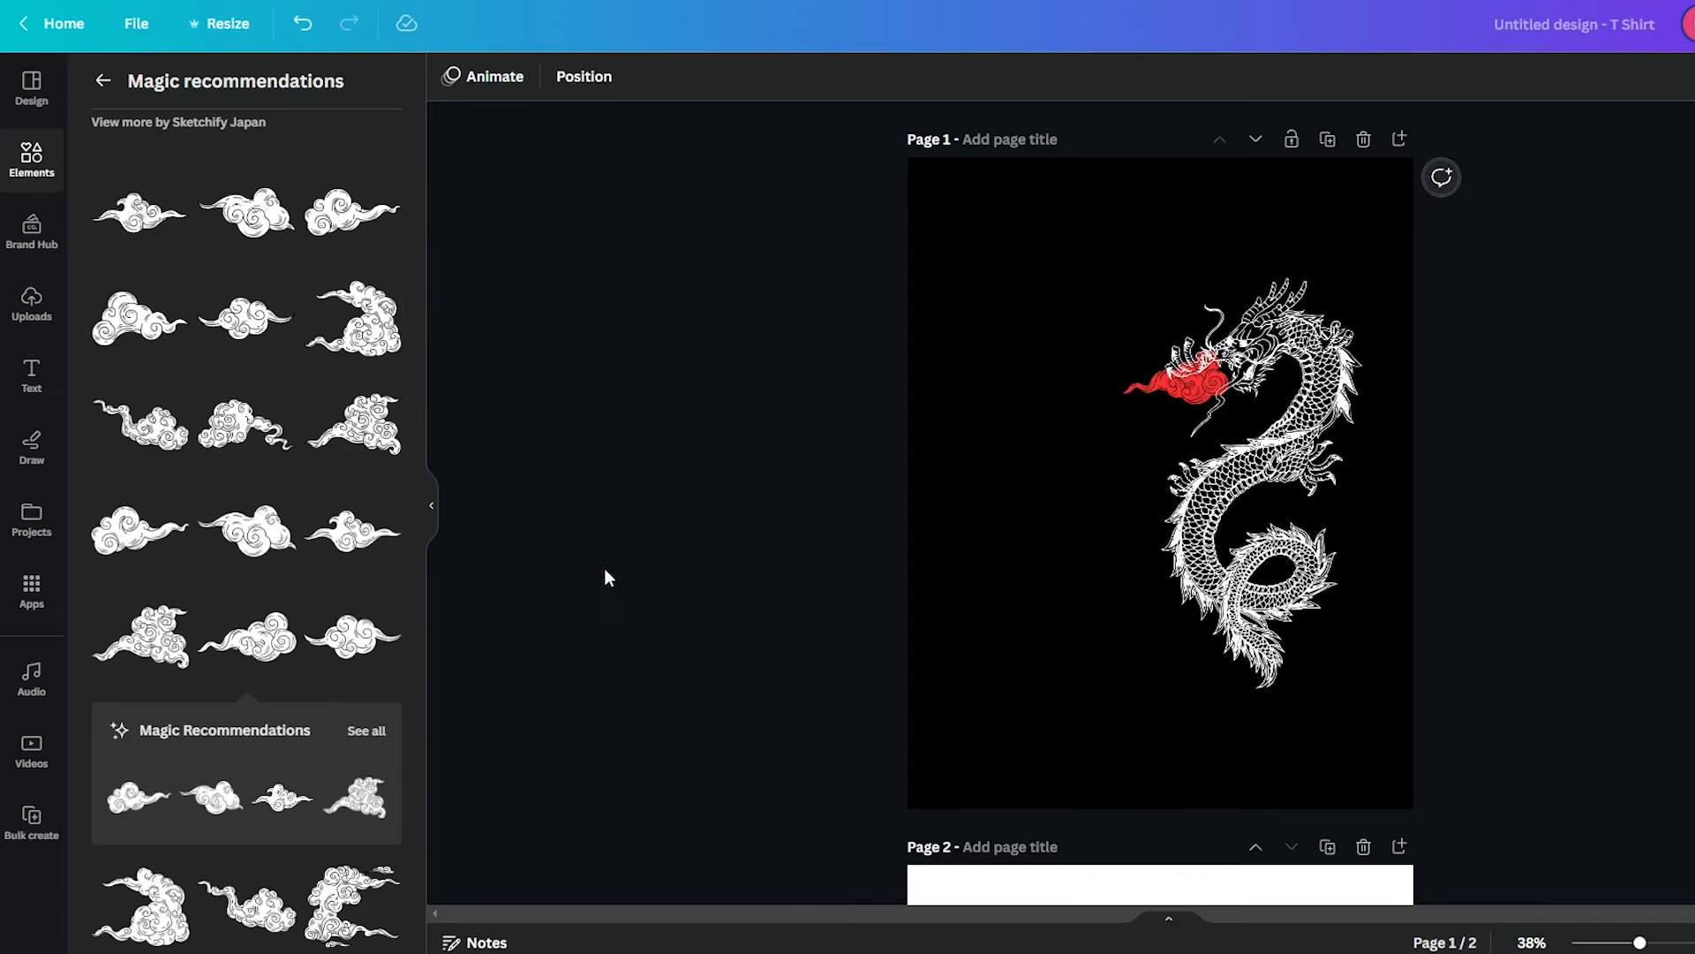
Duplicate the red cloud and place the copy beside the dragon's lower claw, at the right of its body
click(1168, 403)
click(1128, 390)
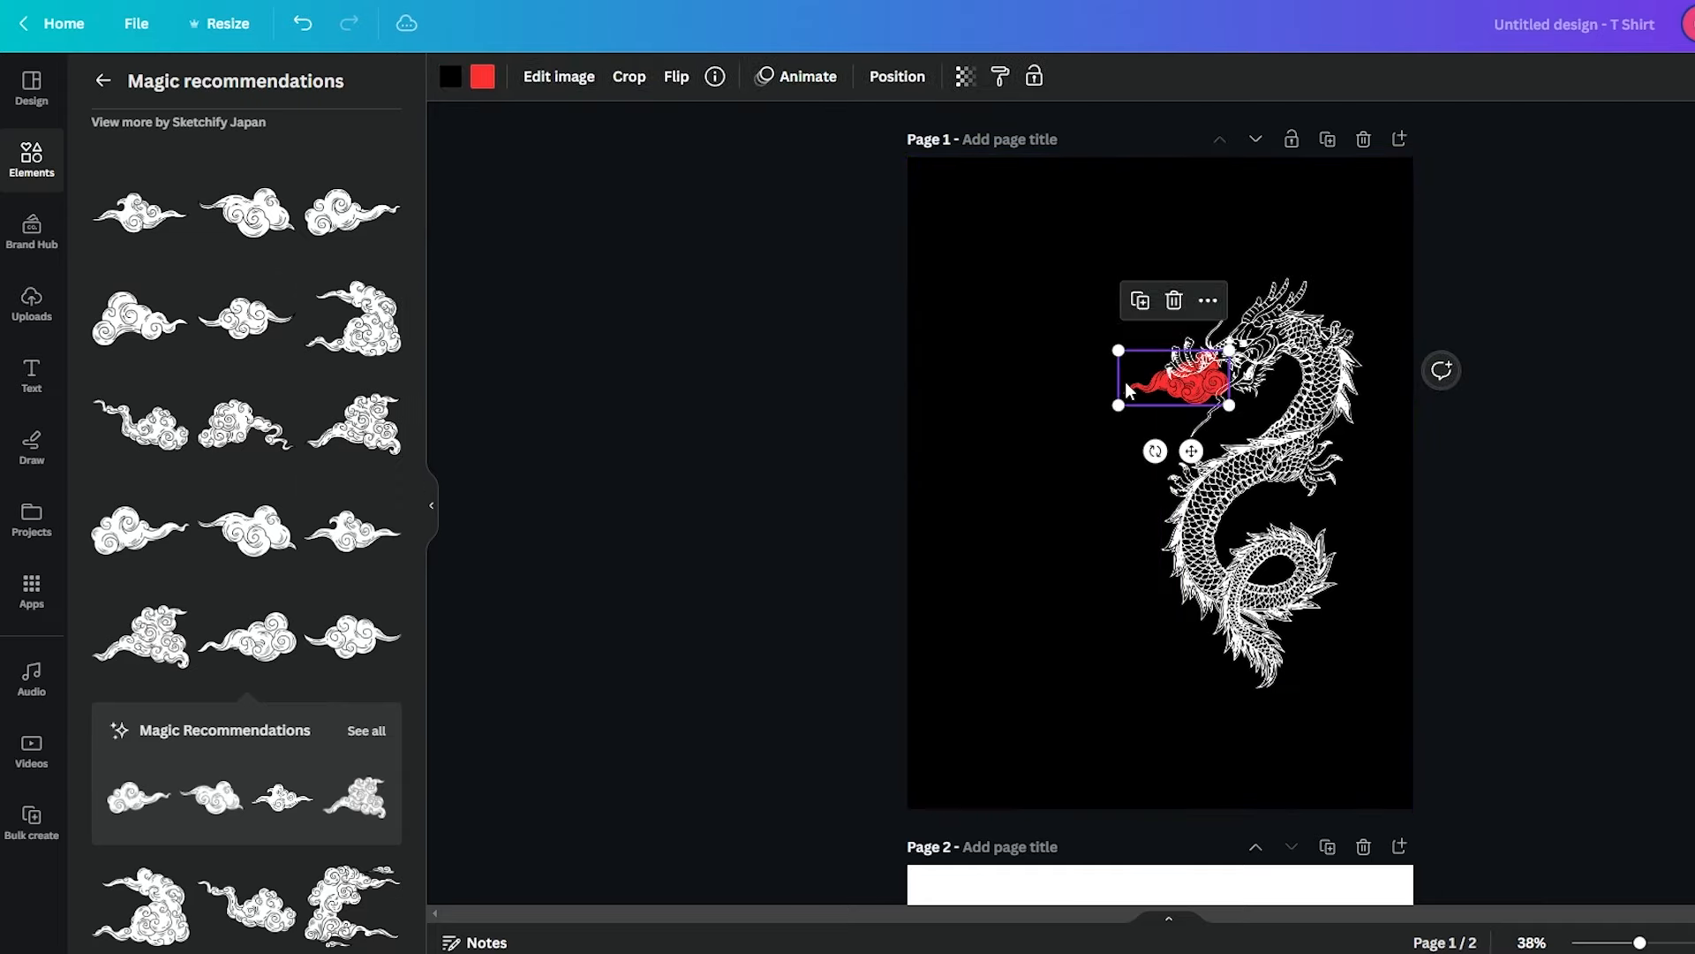
key(ctrl+d)
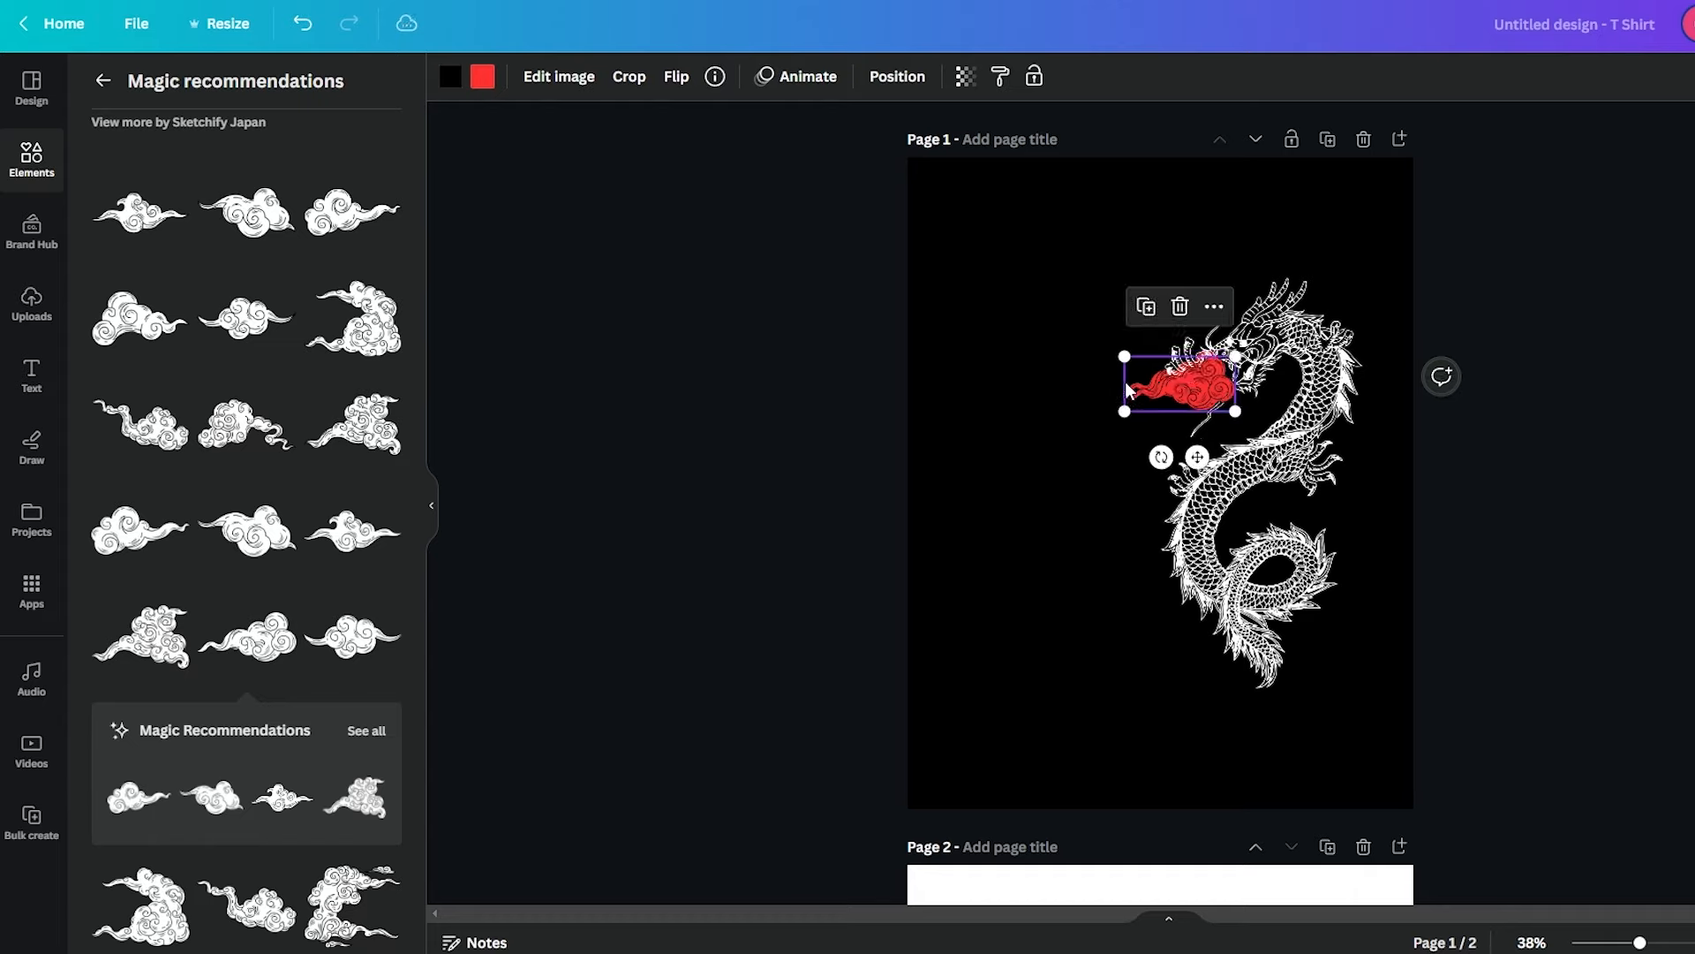
drag(1192, 398, 1318, 497)
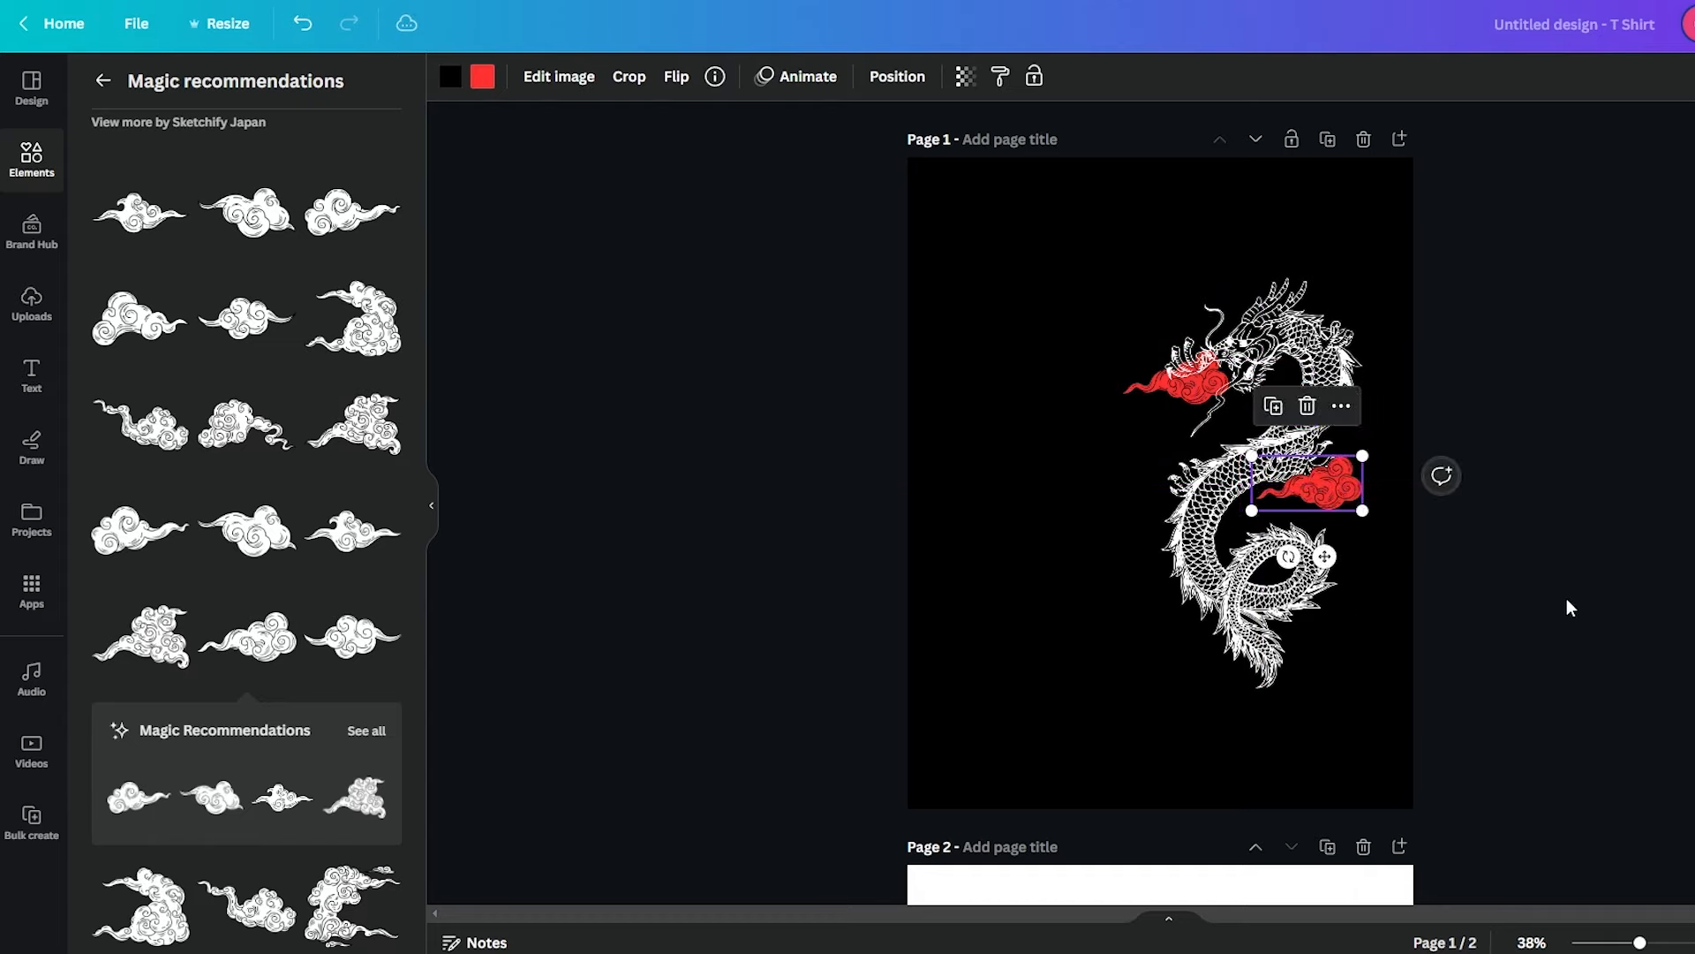
click(1566, 602)
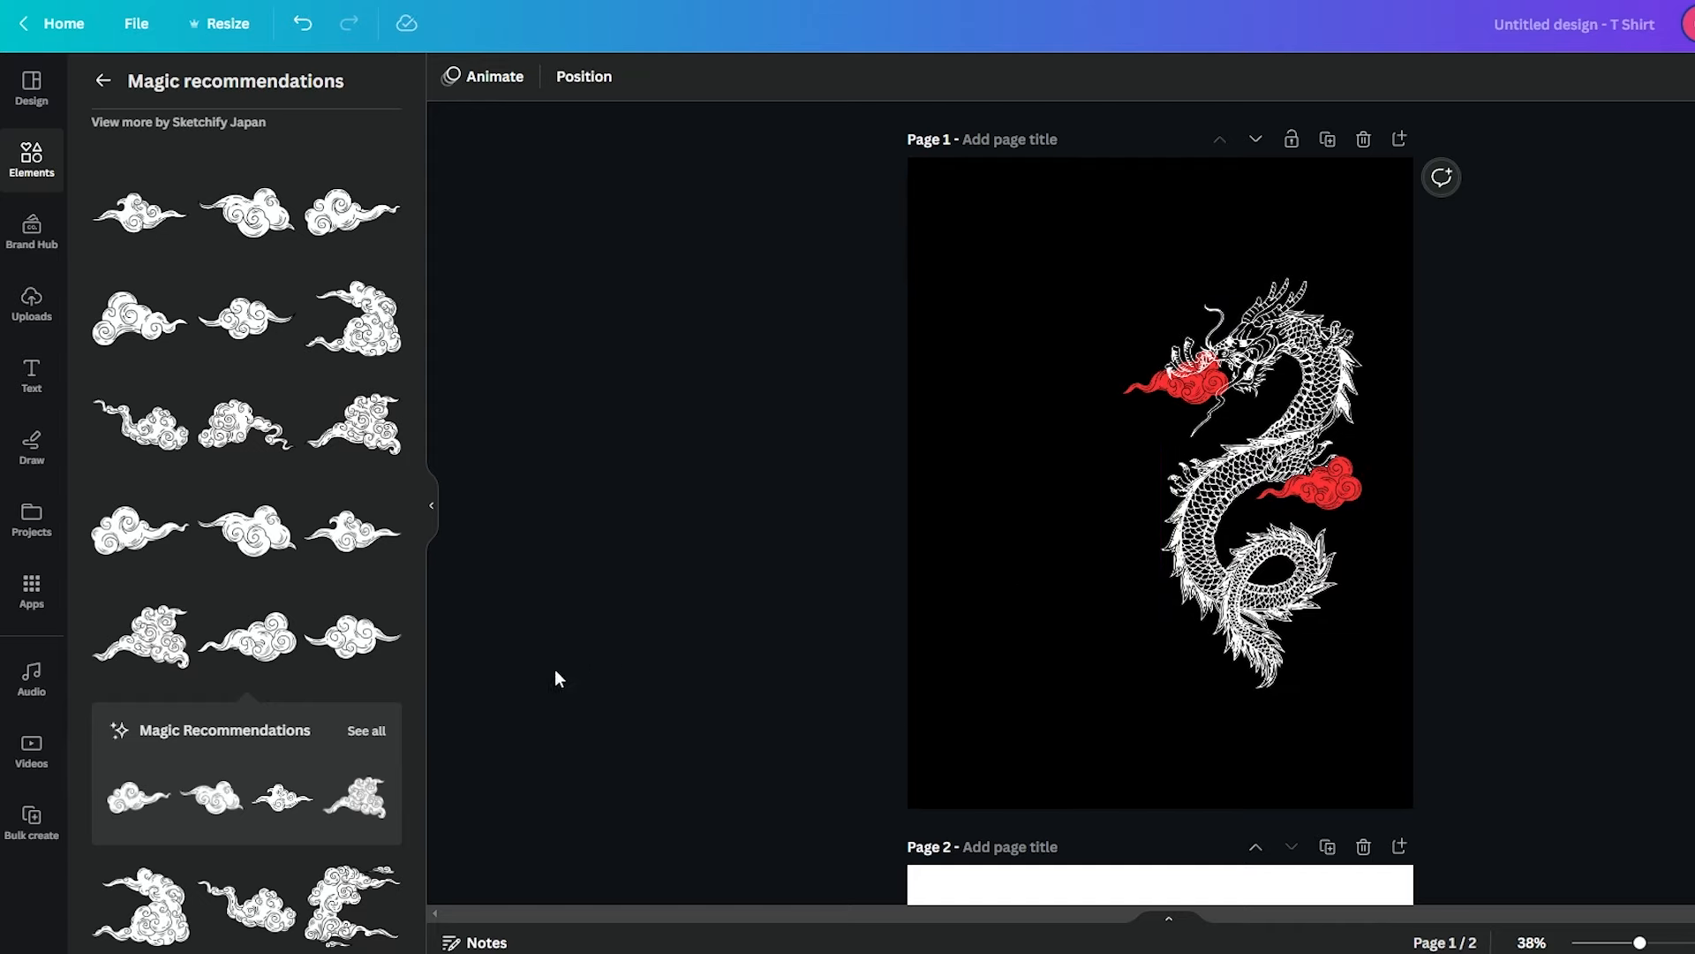
Search the elements for "japanese letters" and show all matching graphics
click(106, 83)
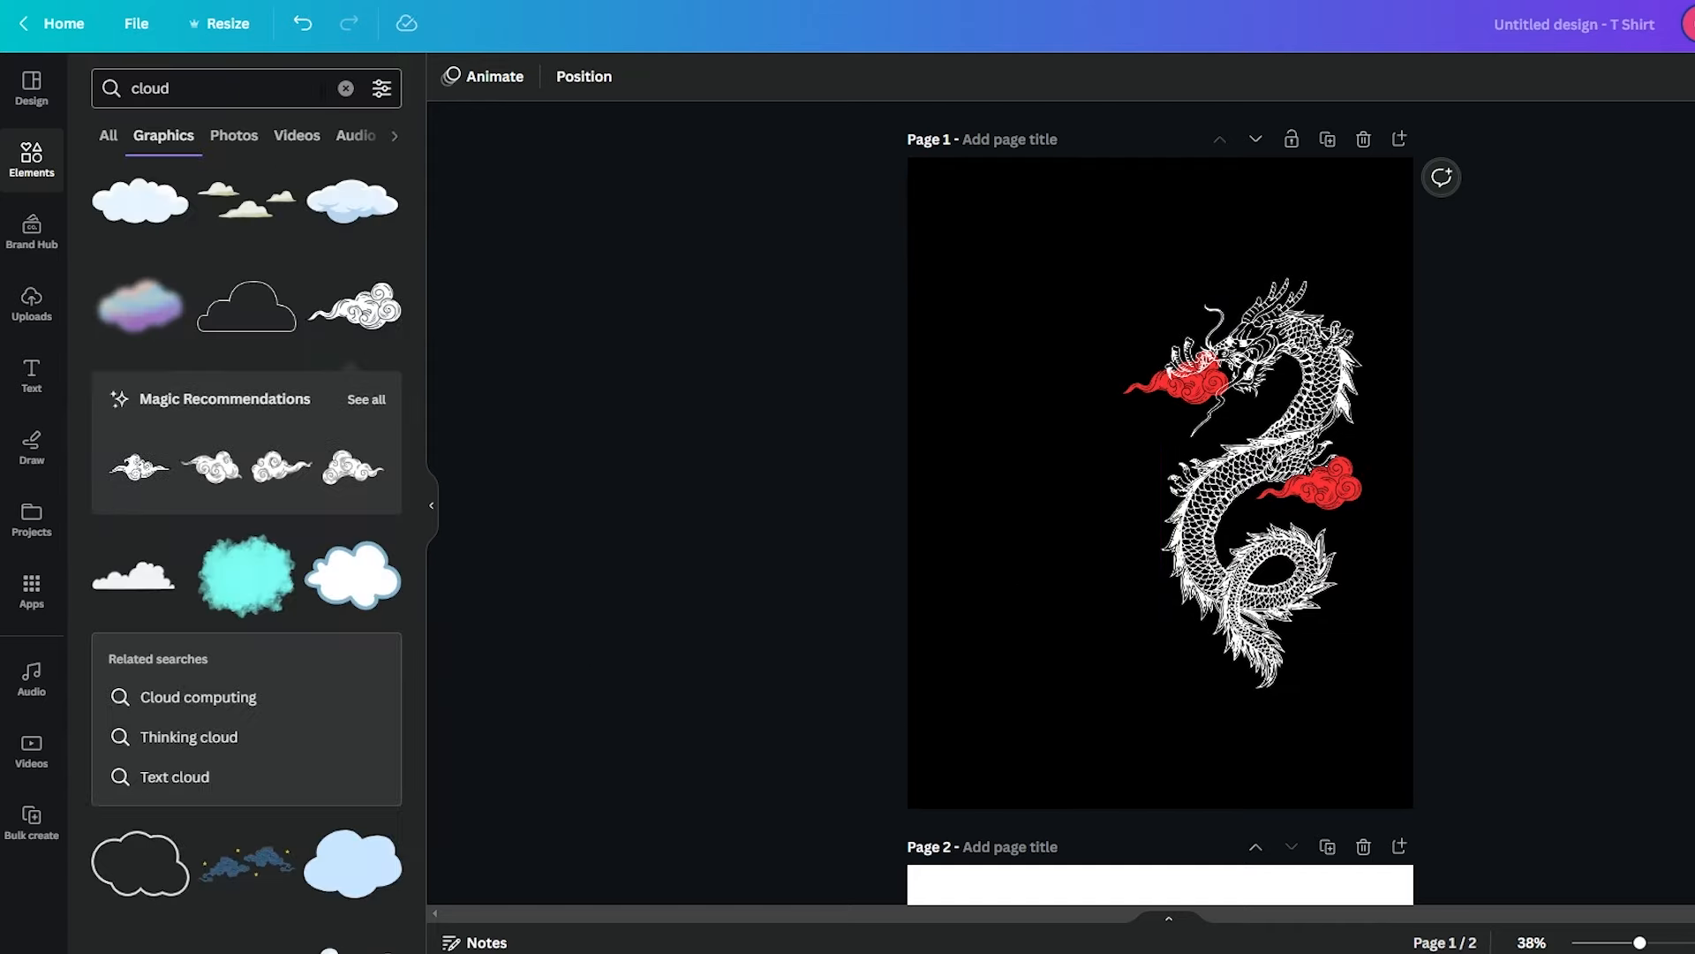
click(323, 90)
click(345, 89)
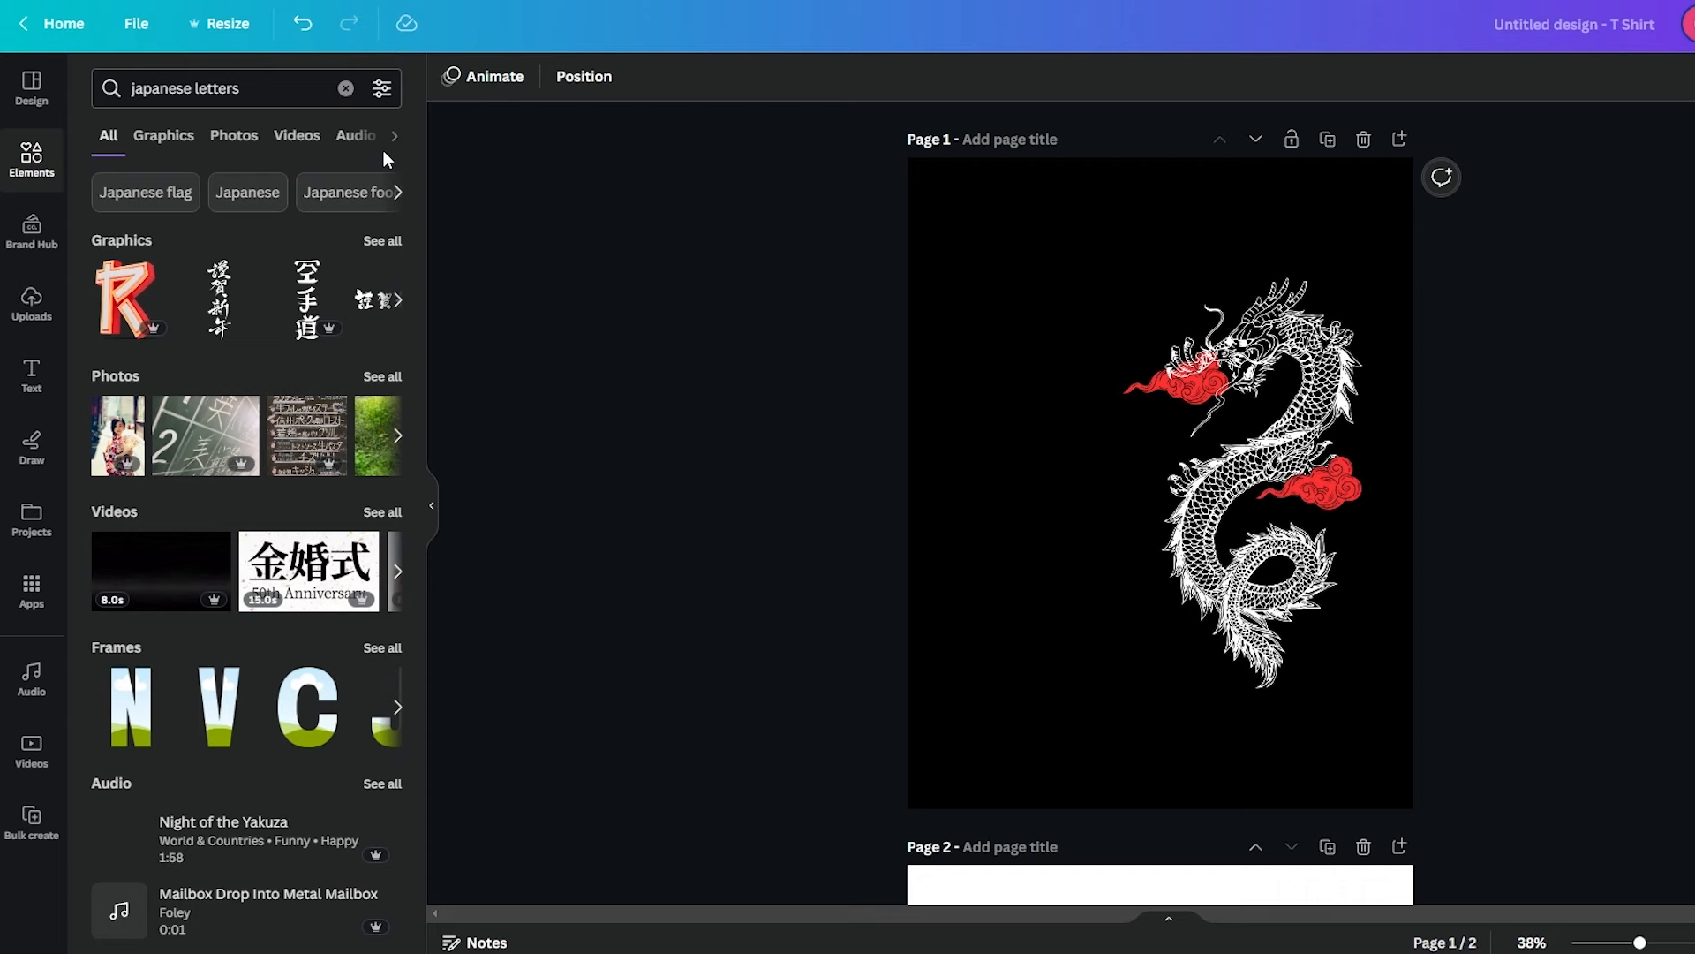
click(378, 241)
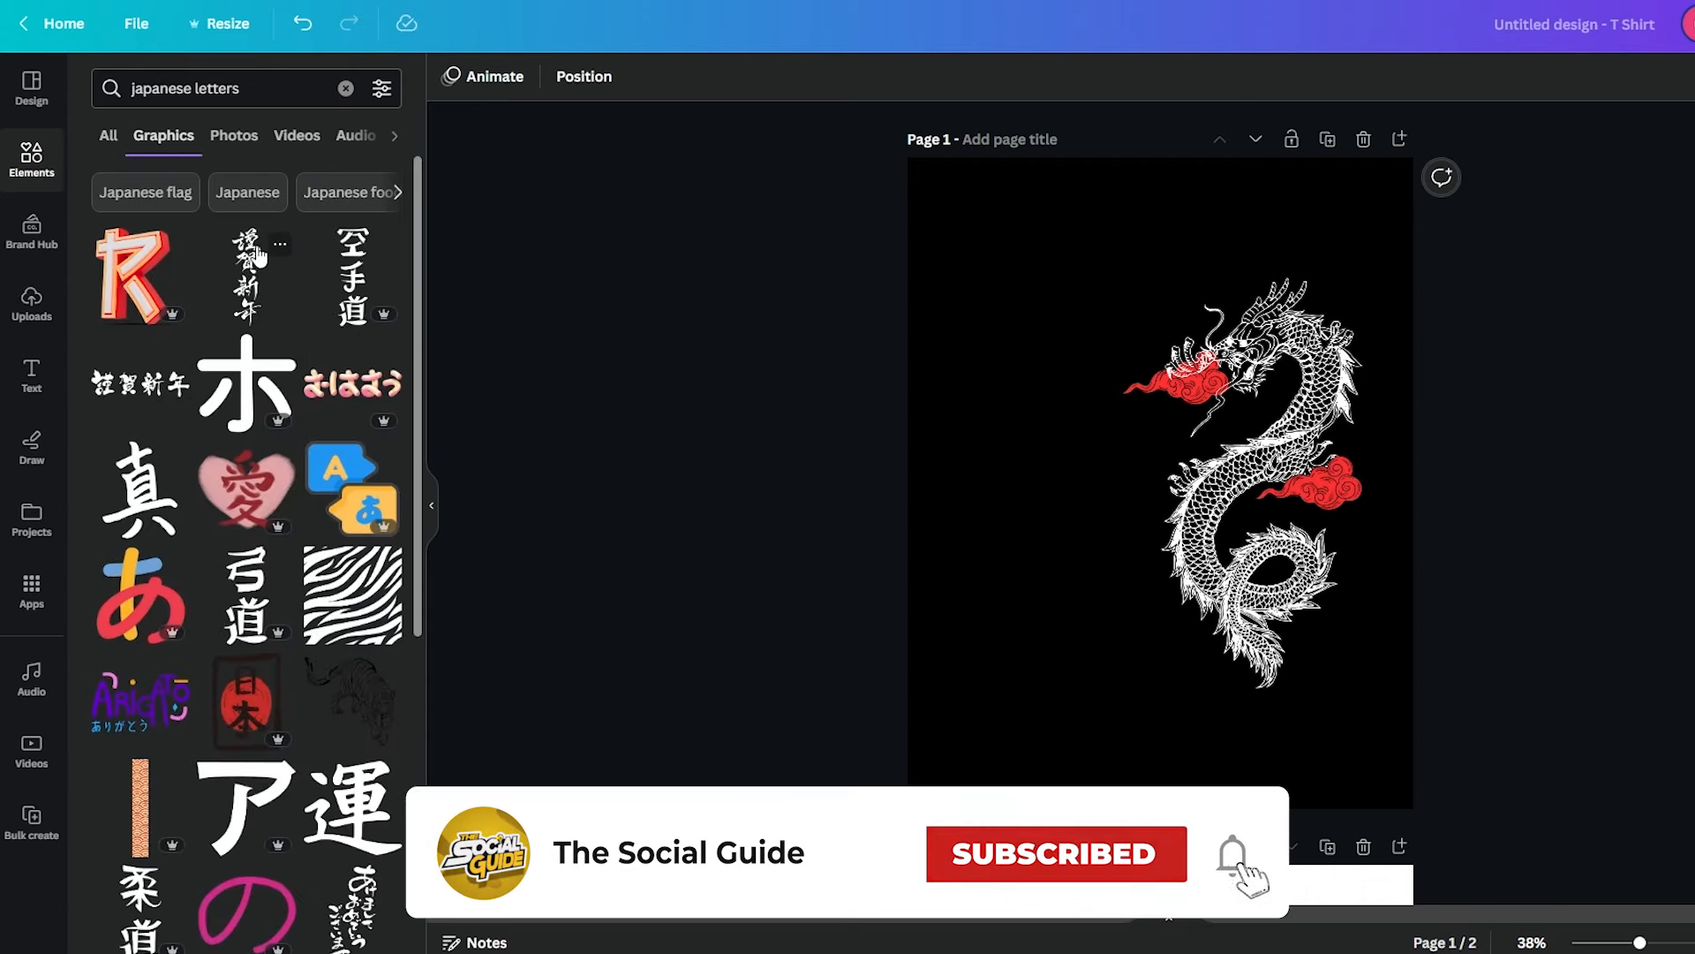
Add the vertical 謹賀新年 lettering, move it to the left of the dragon and recolour it white
click(368, 252)
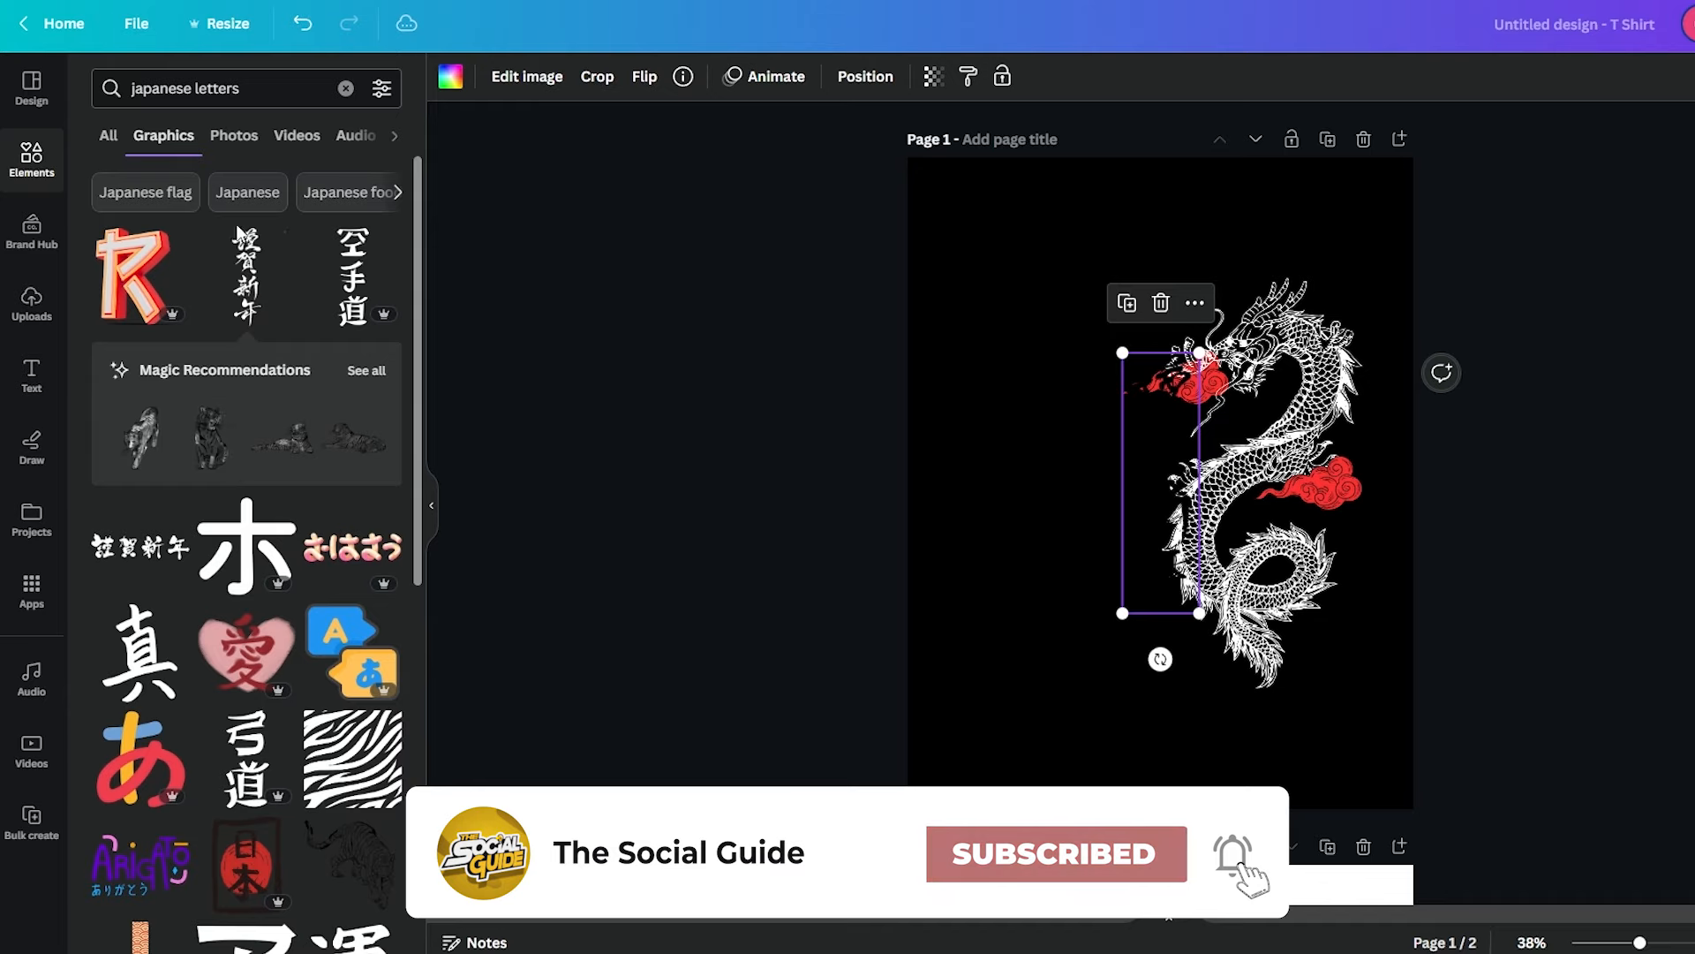
click(712, 490)
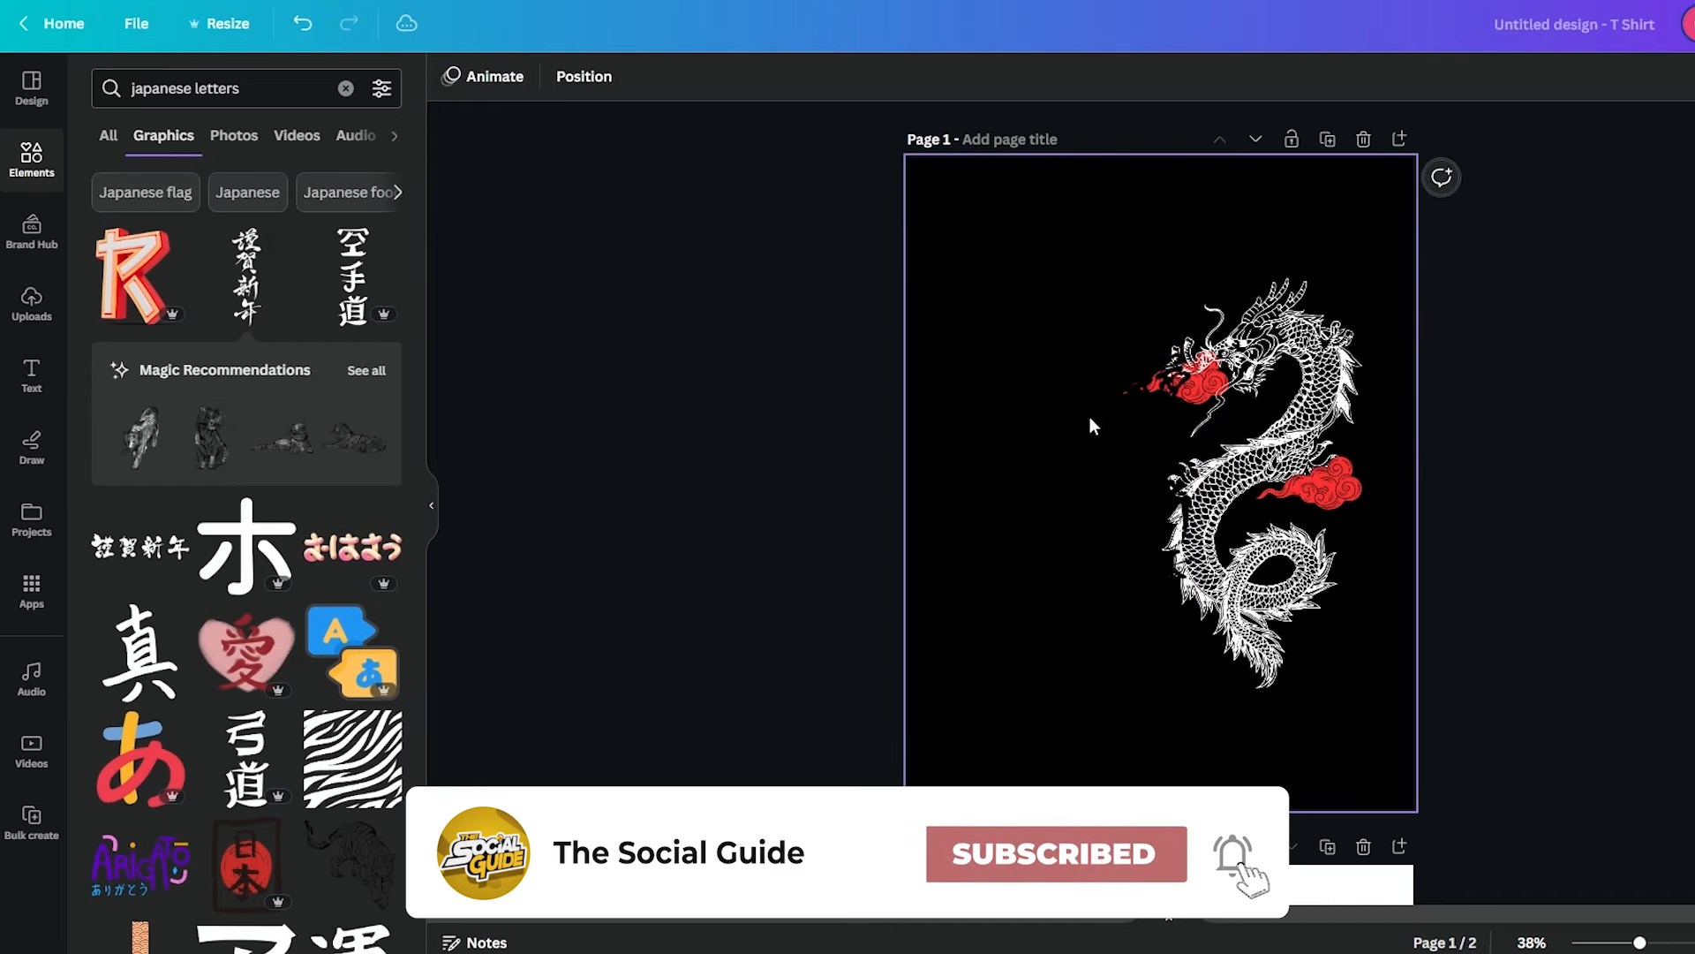
drag(1157, 447, 1045, 401)
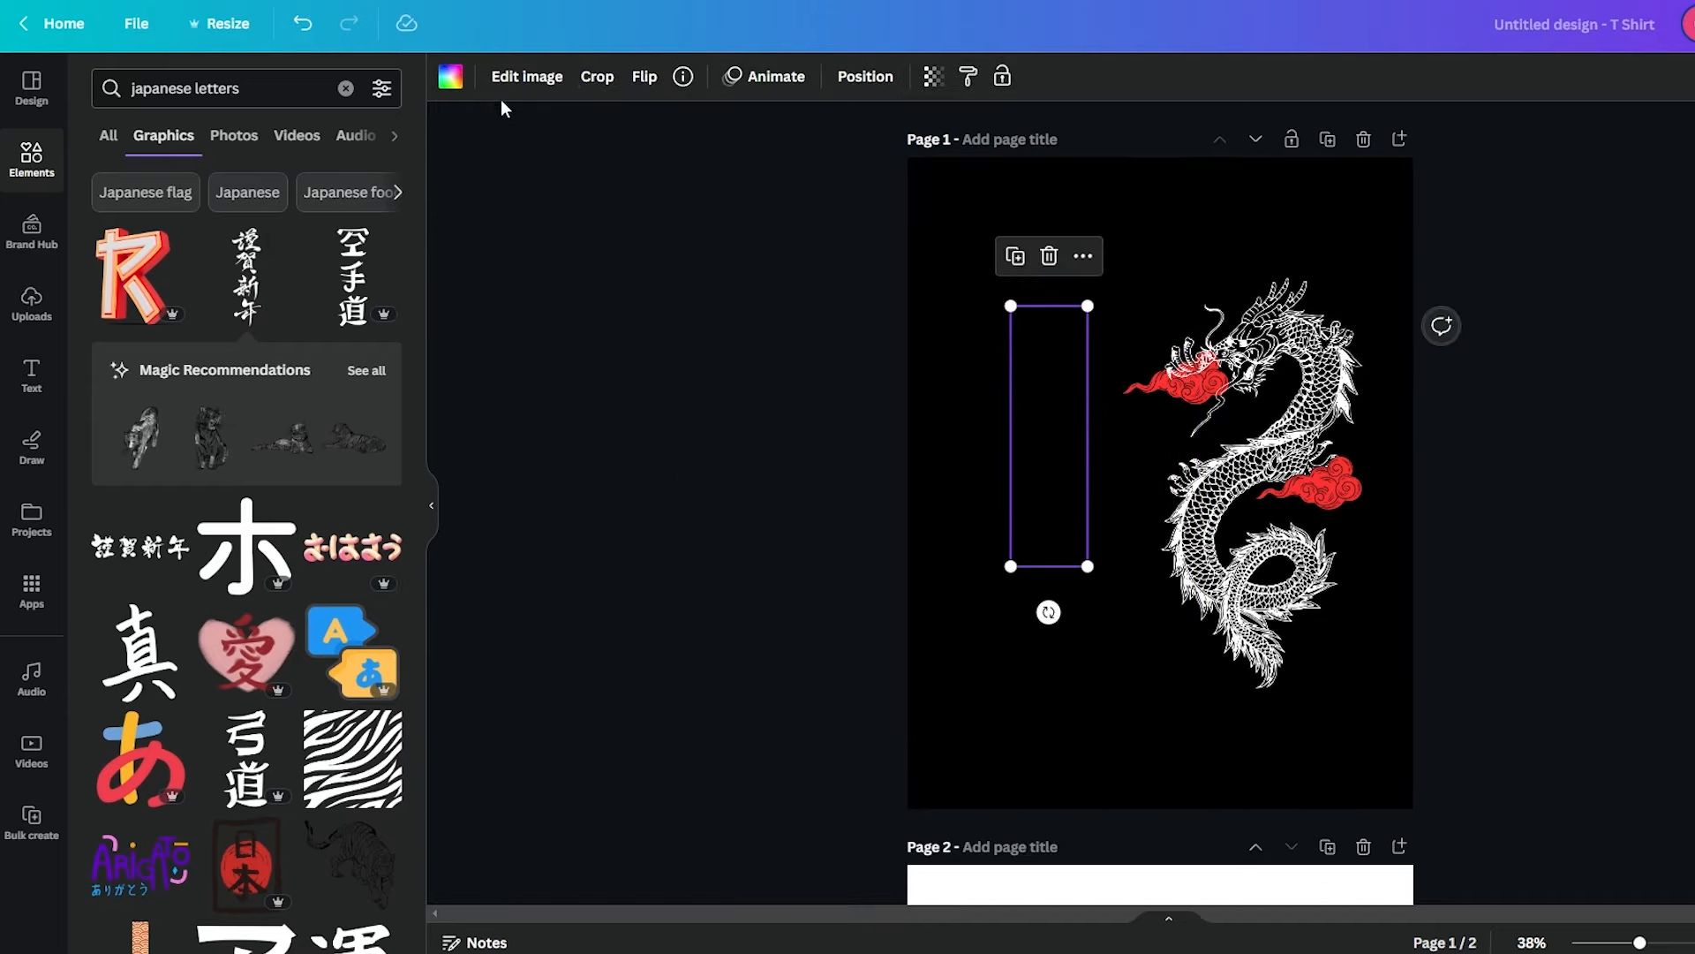
click(450, 77)
click(273, 197)
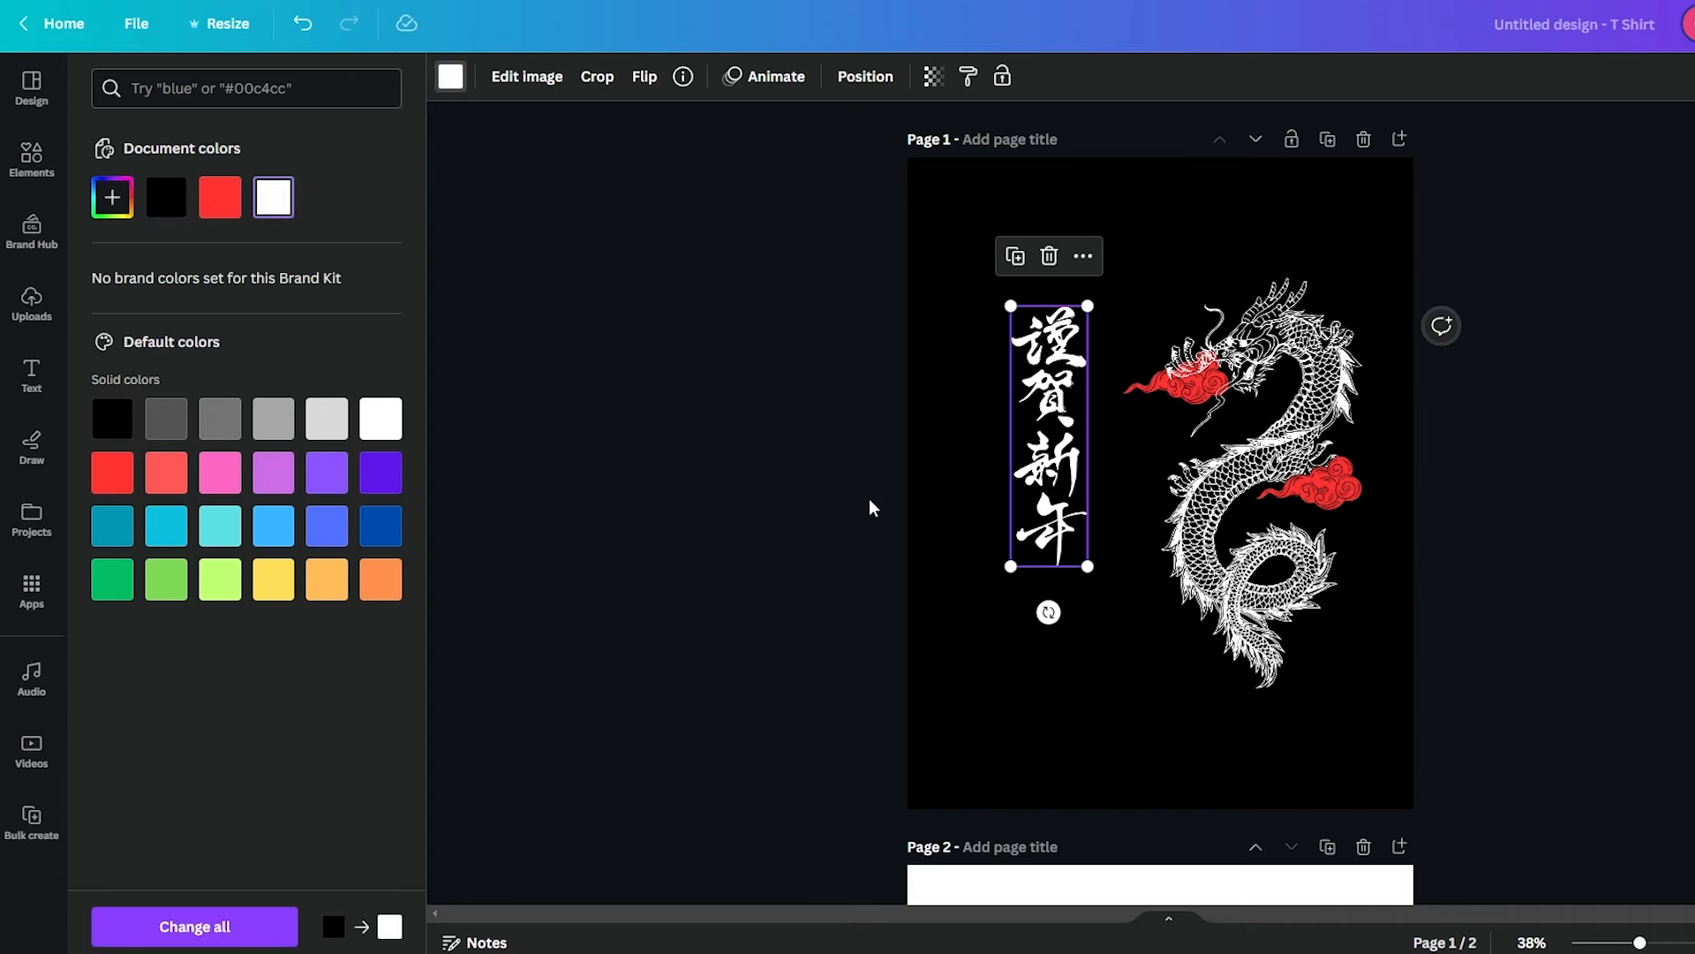
key(Escape)
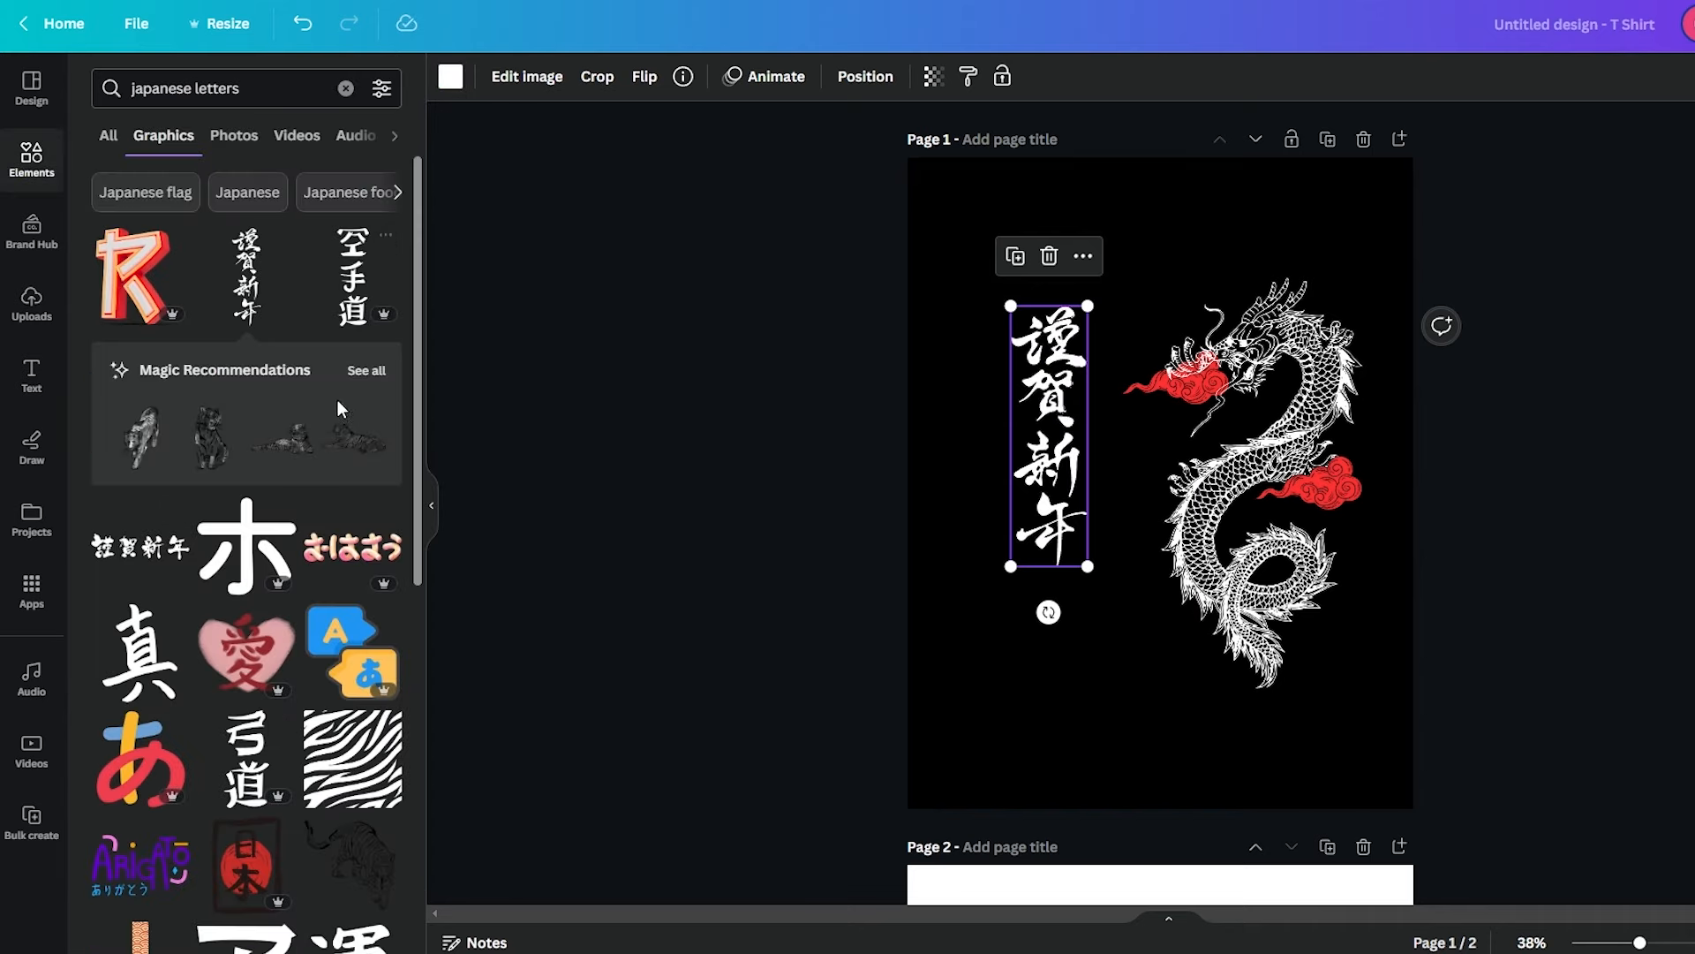
Replace the vertical 謹賀新年 lettering with the あけましておめでとうございます graphic, coloured white and placed left of the dragon
scroll(112, 740, down, 5)
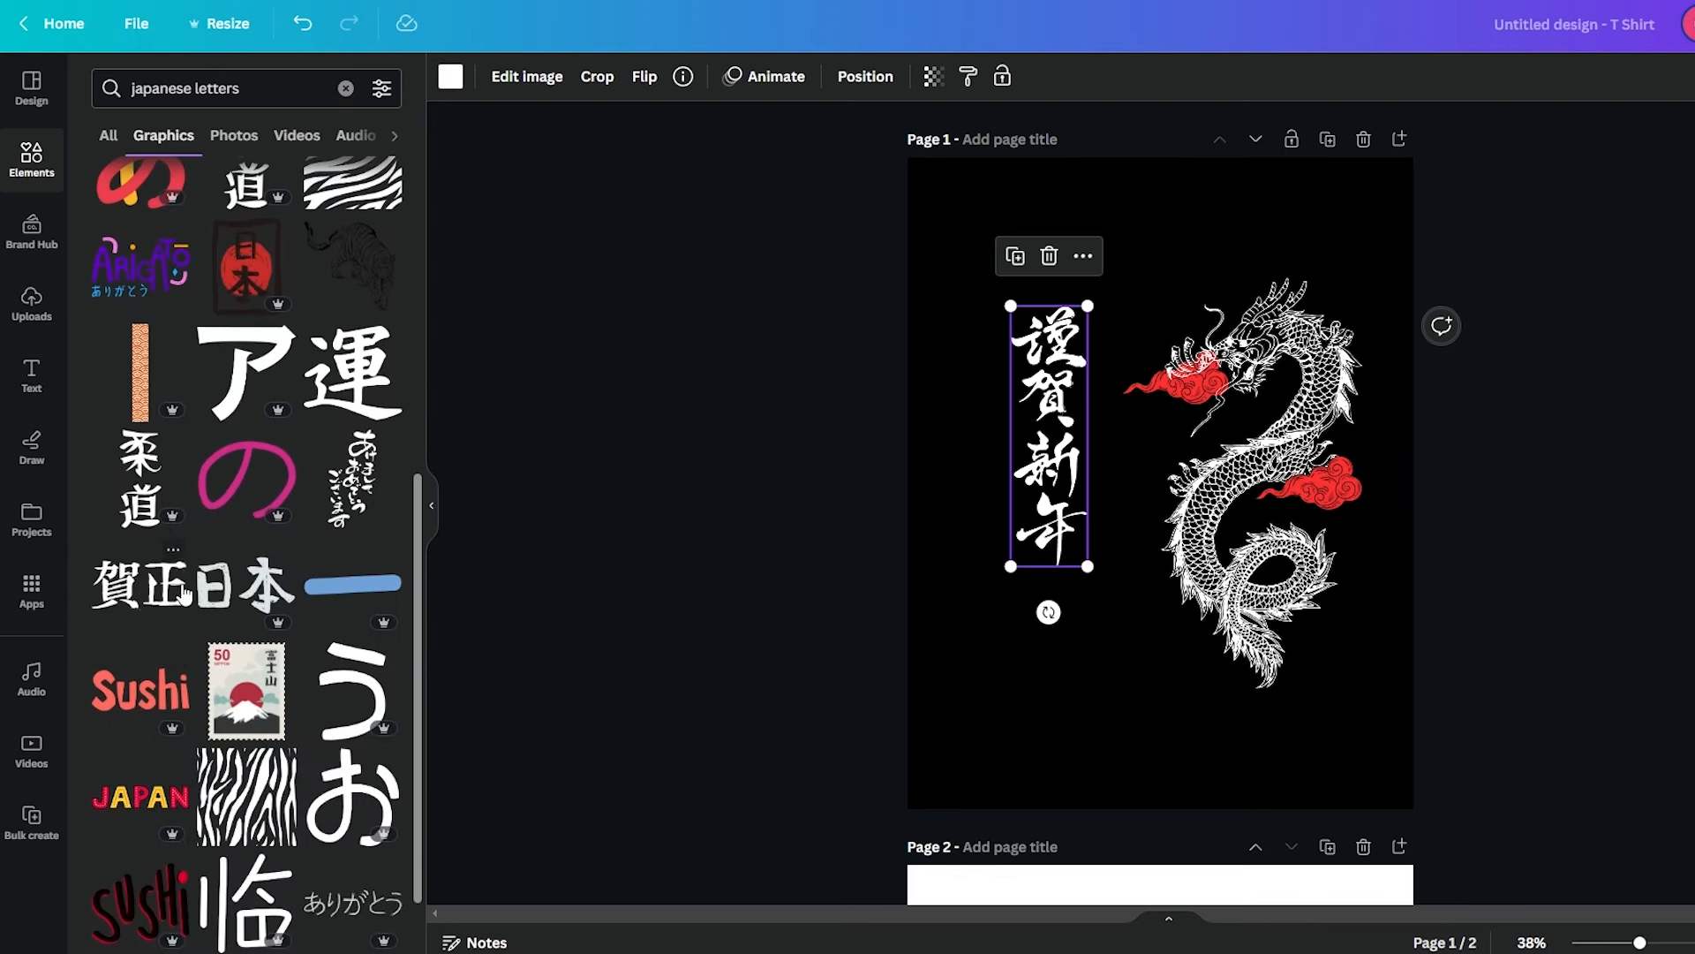
scroll(117, 720, down, 1)
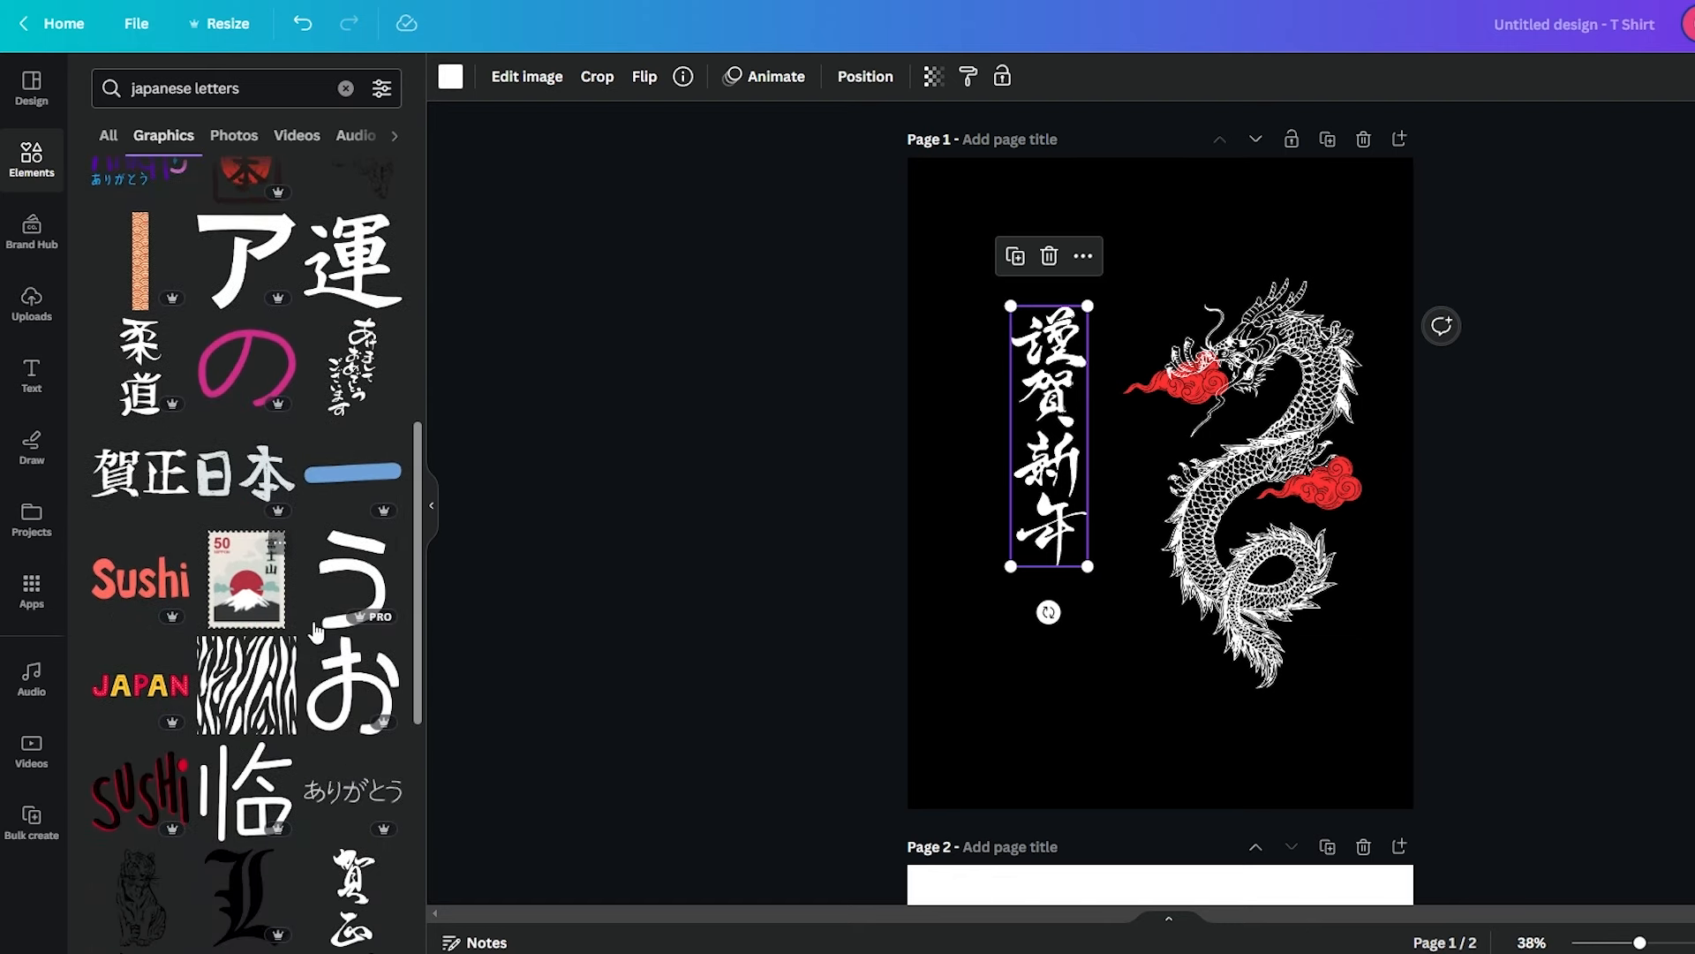
click(369, 382)
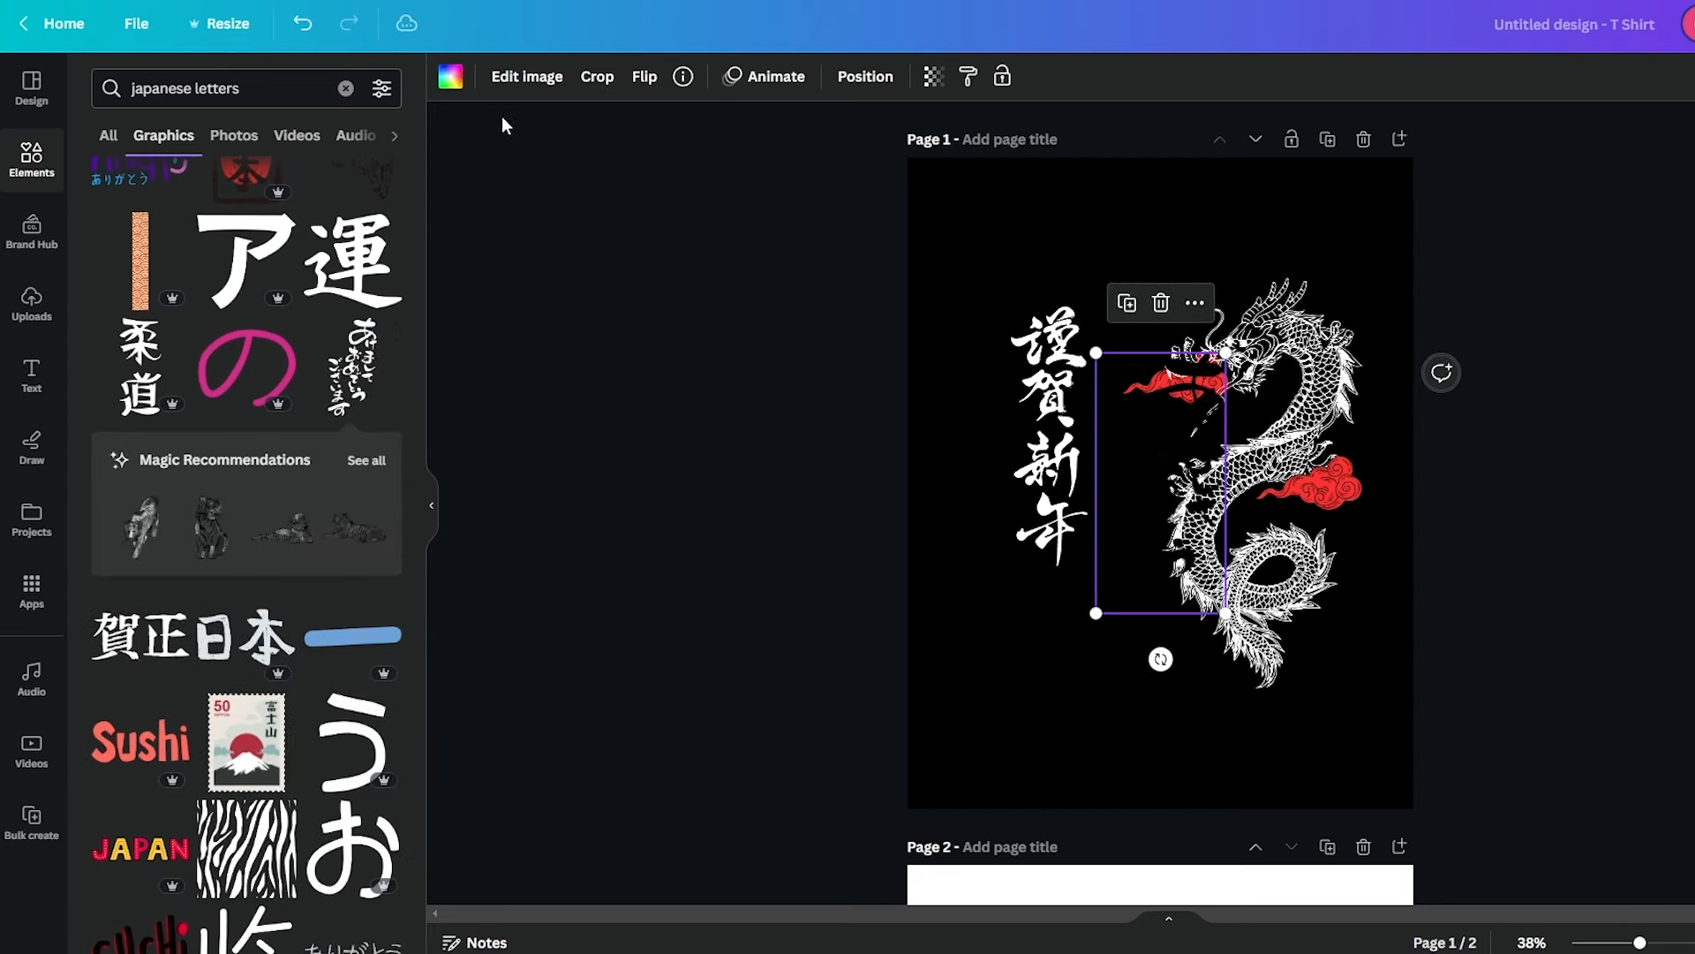
click(450, 77)
click(273, 197)
drag(1161, 494, 1027, 485)
click(1068, 364)
key(Delete)
Recolour the Japanese lettering red and fine-tune its position on the left half of page 1
click(450, 77)
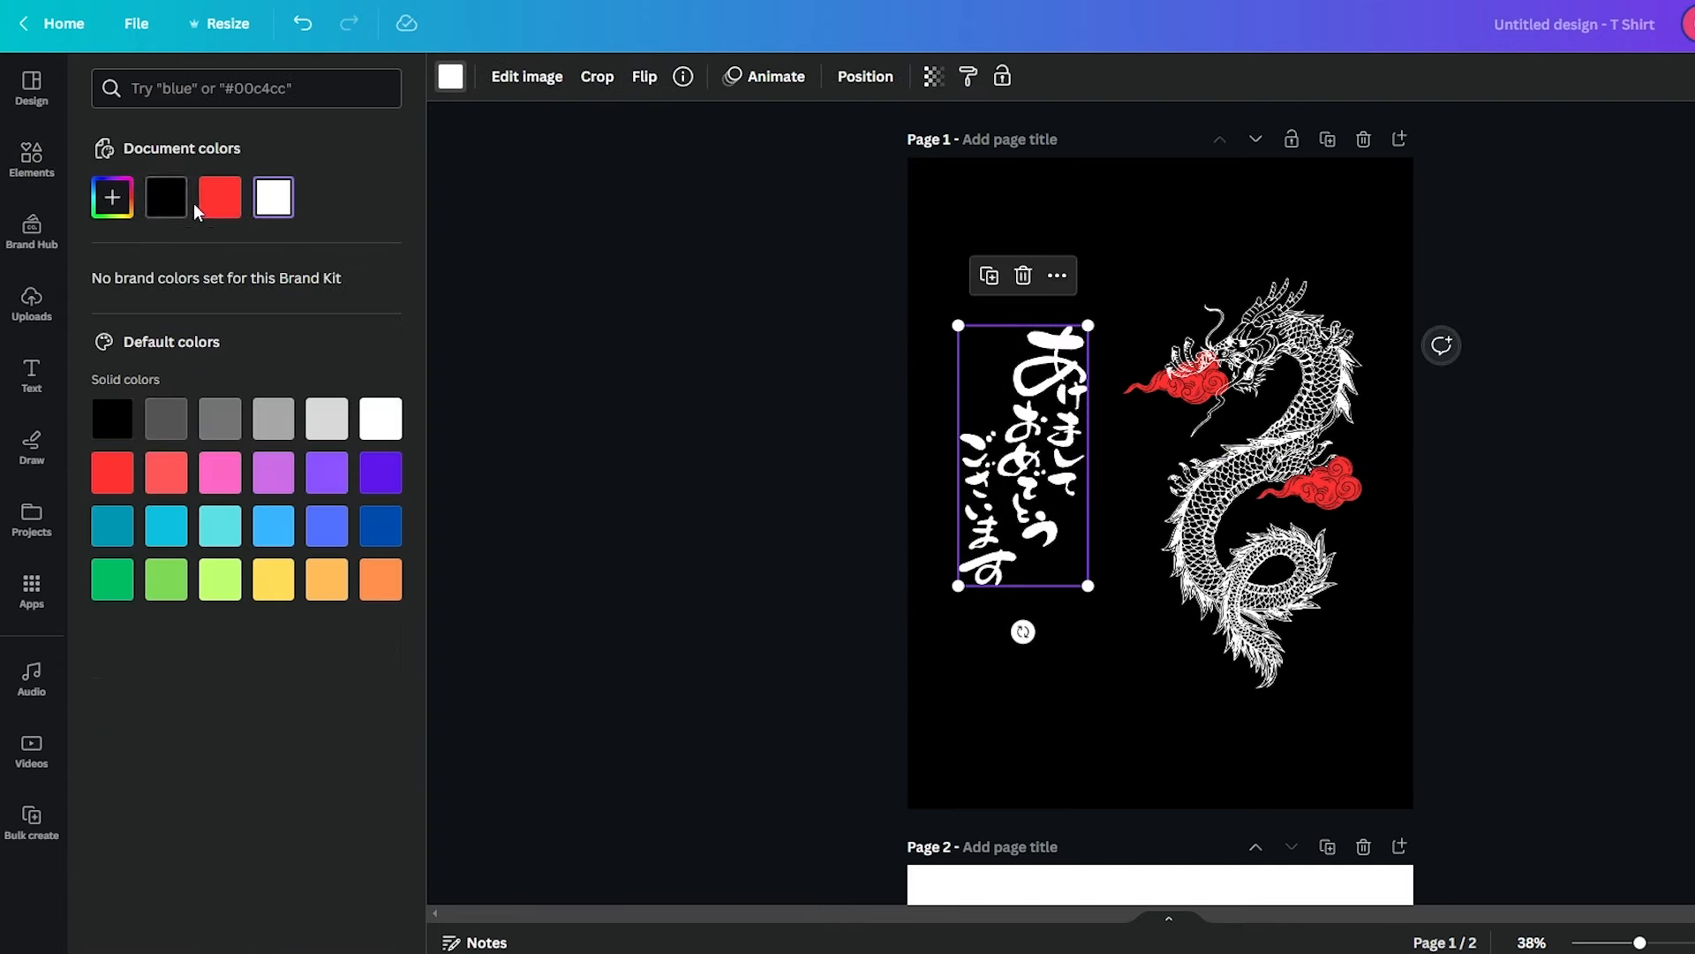
click(220, 197)
click(1159, 669)
mouse_move(1032, 487)
mouse_down()
mouse_move(1088, 487)
mouse_move(1023, 478)
mouse_up()
click(1487, 541)
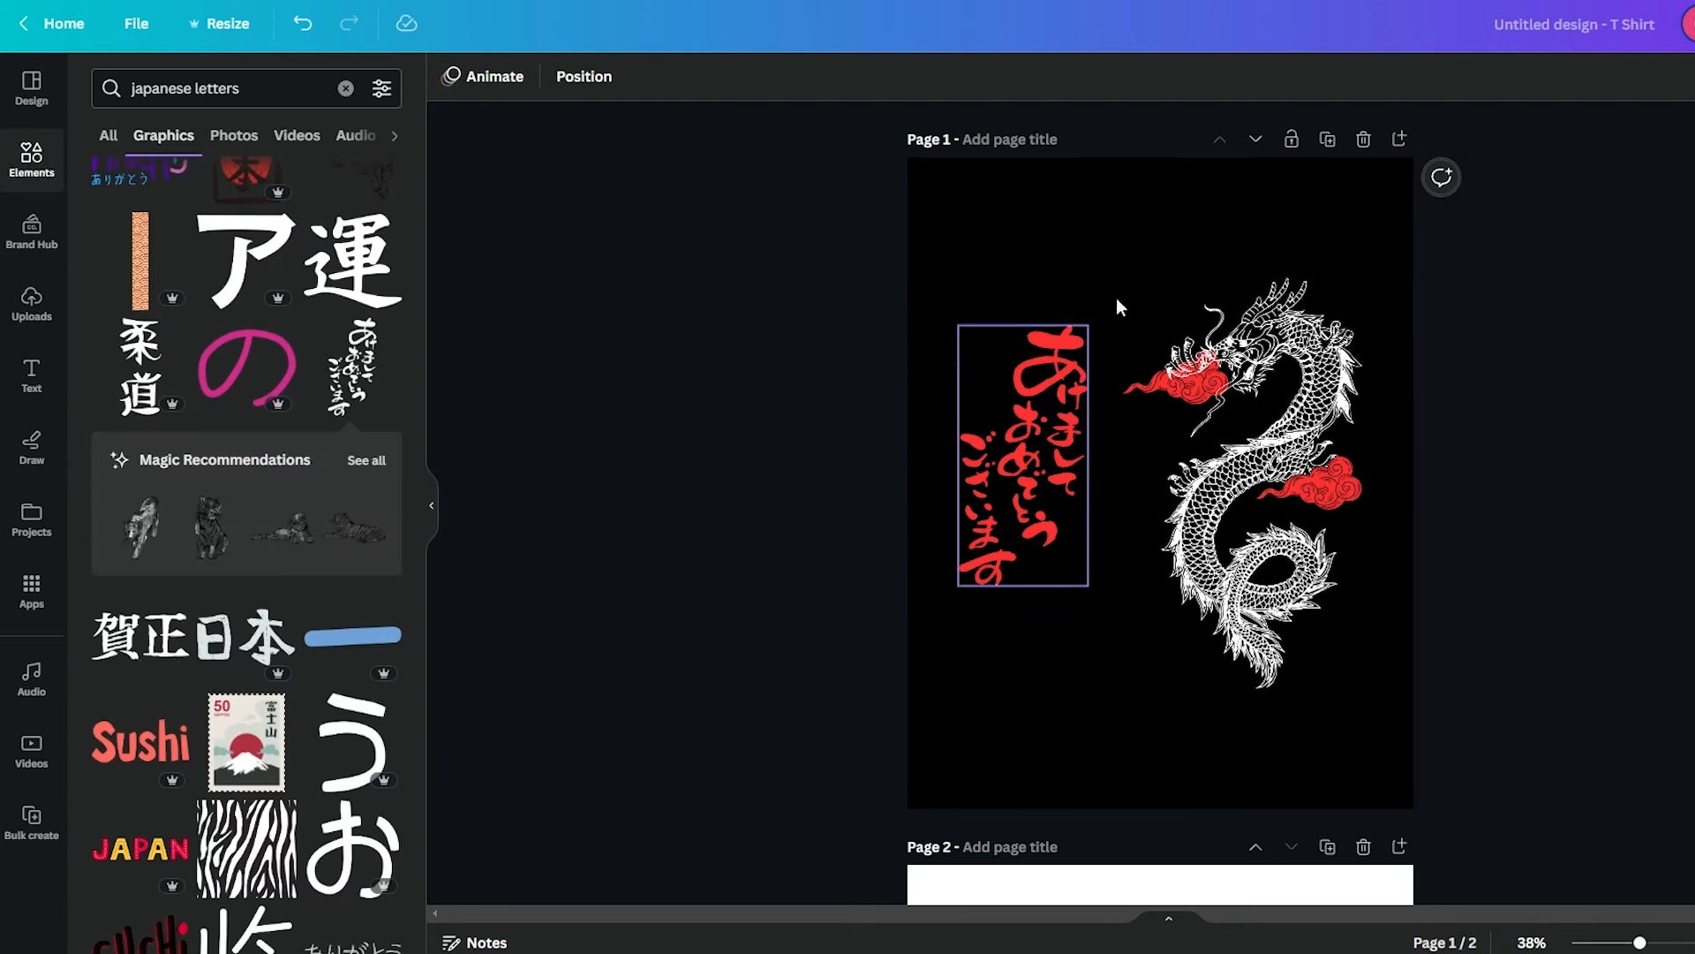
Copy the dragon, both red clouds and the Japanese lettering from page 1 onto the blank white page 2
drag(1349, 728, 1009, 342)
scroll(860, 433, down, 1)
key(ctrl+c)
scroll(1233, 598, down, 6)
click(1306, 591)
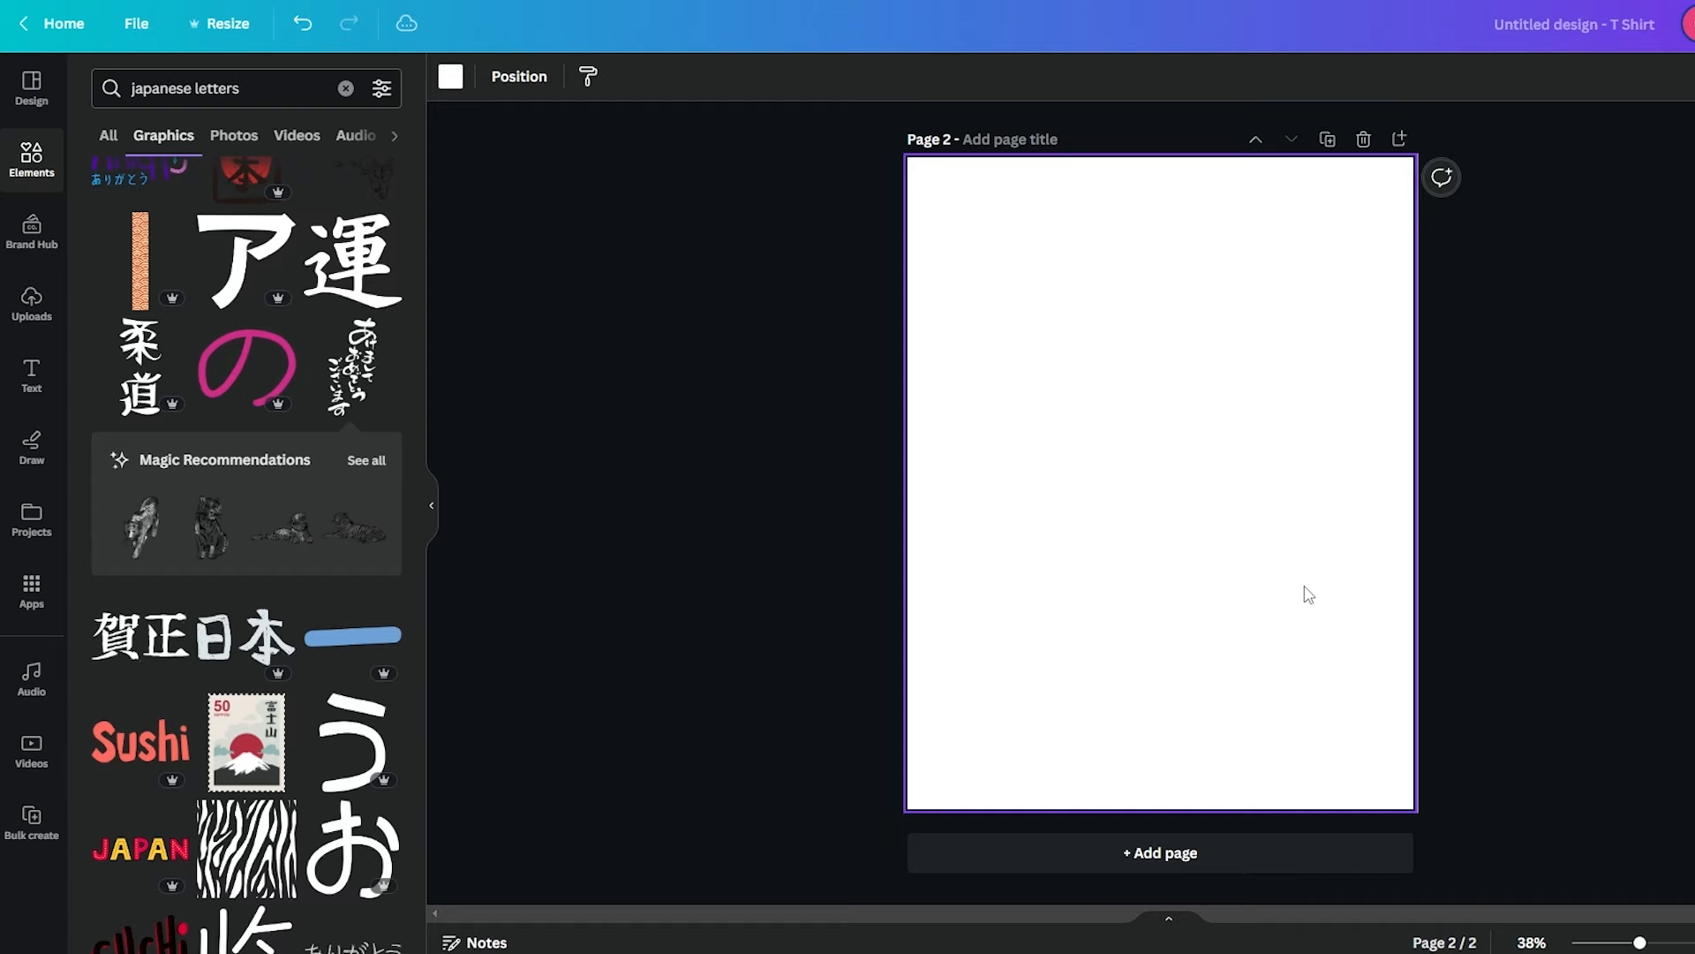
key(ctrl+v)
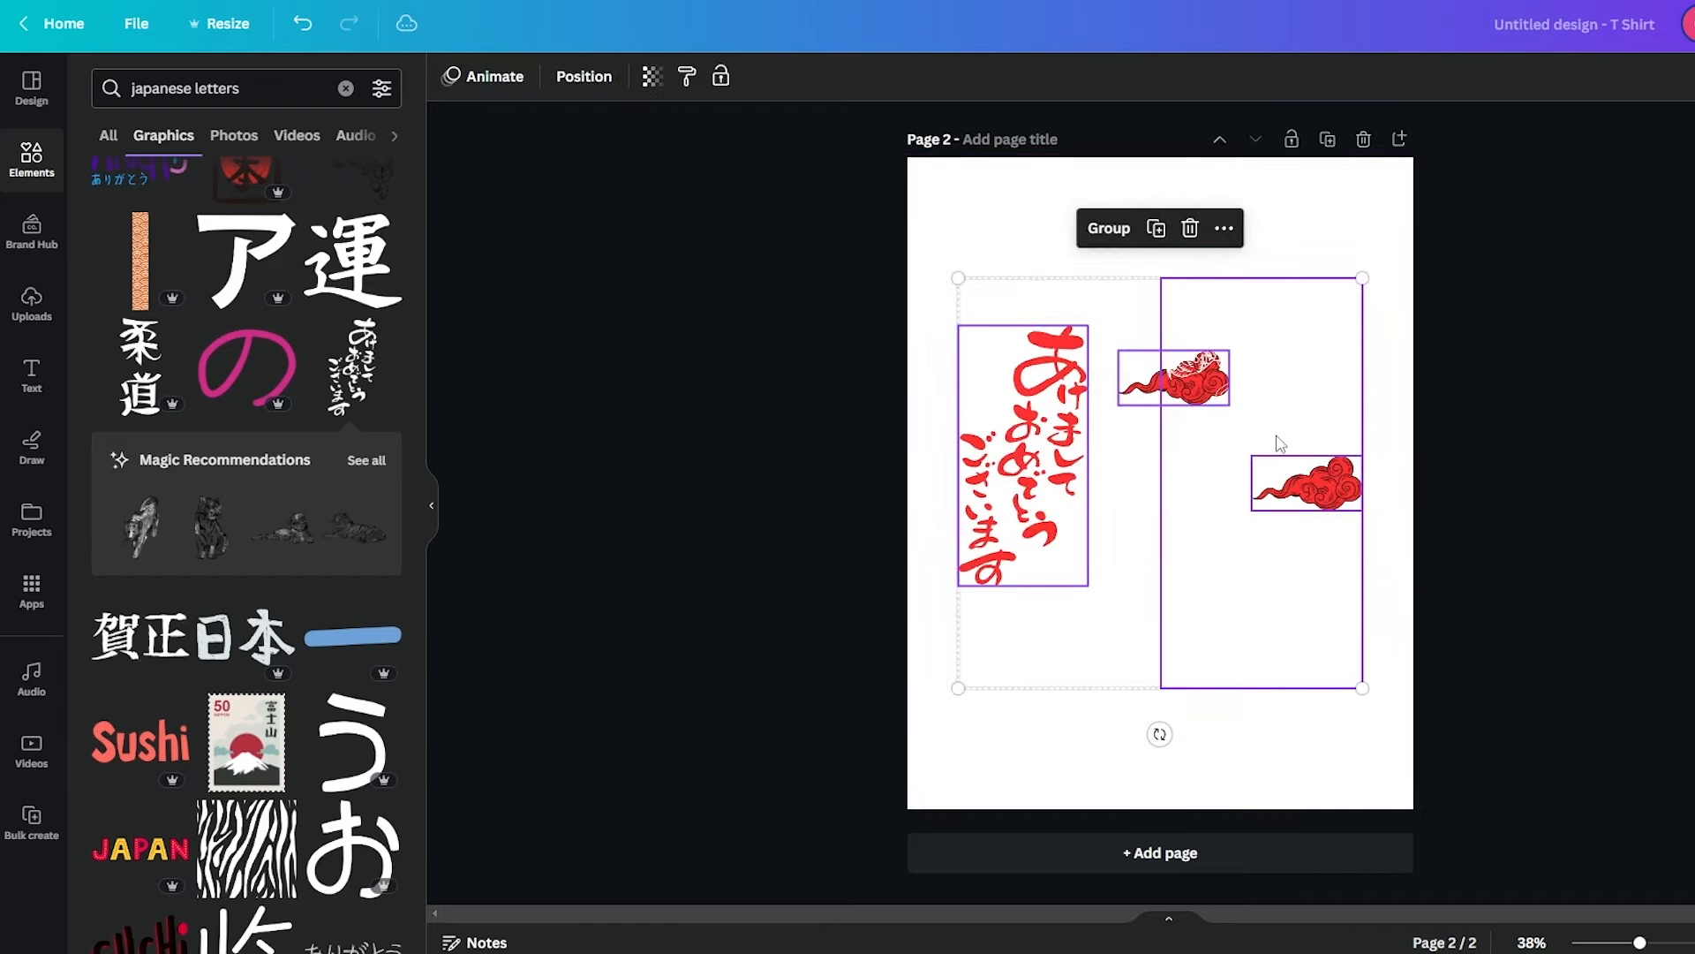
Recolour the dragon on page 2 black
click(1386, 485)
click(1241, 379)
click(450, 77)
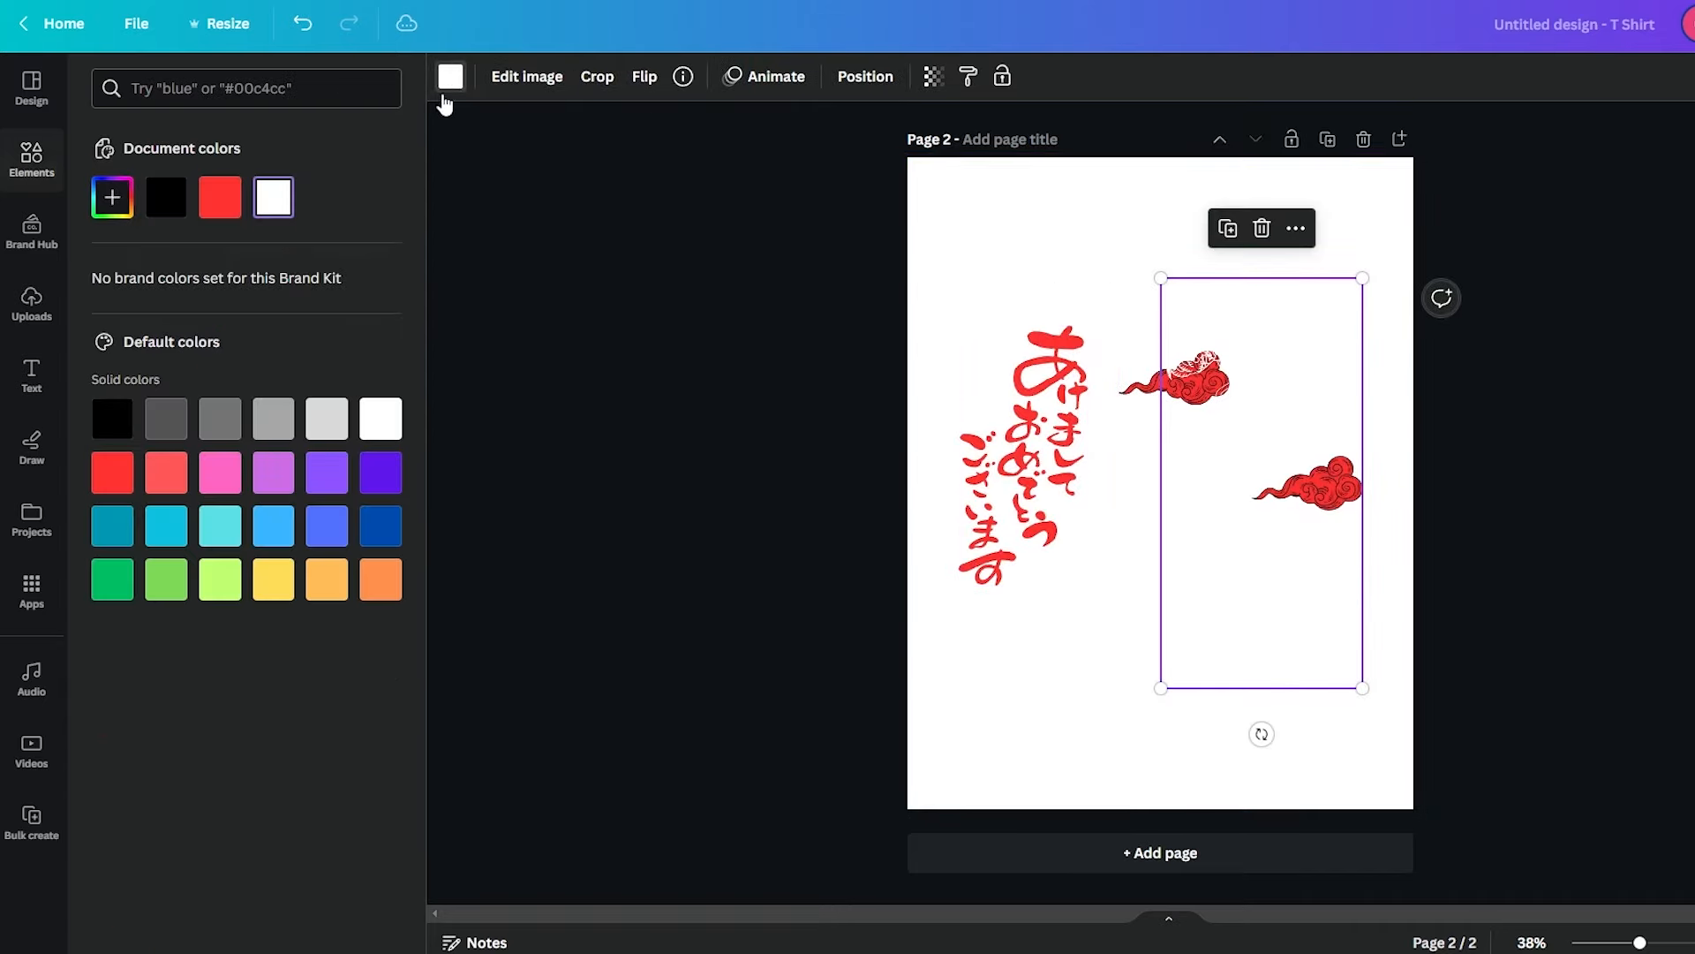
click(164, 204)
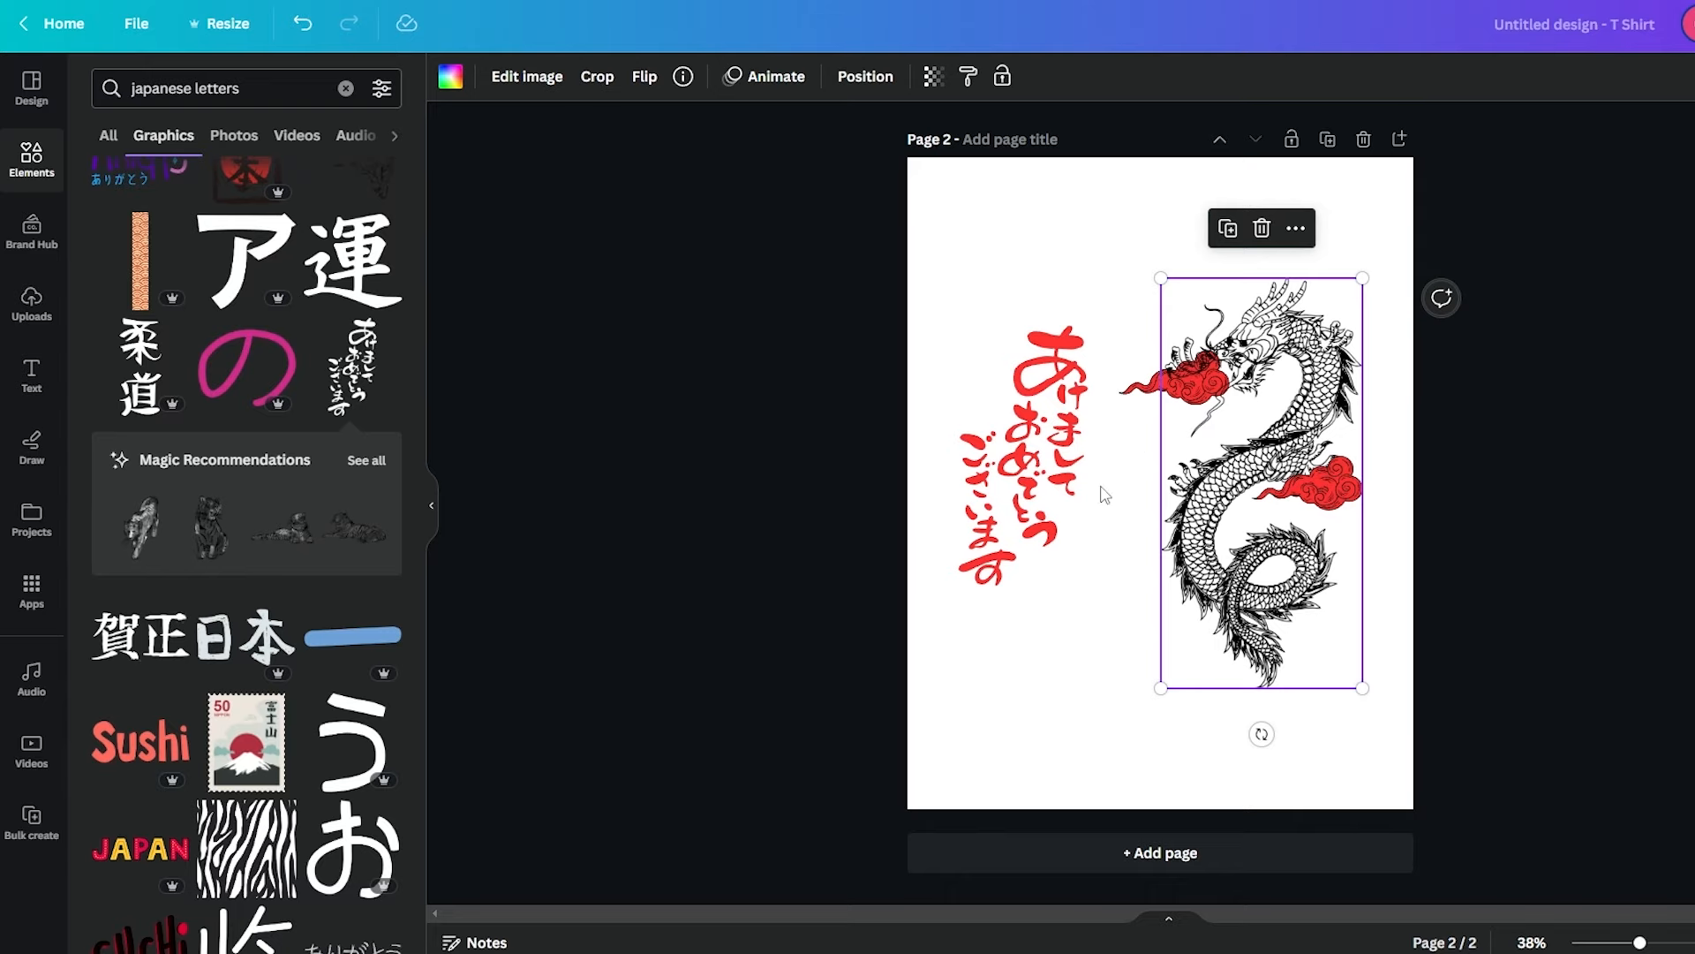
Open the download options for the finished two-page design
scroll(852, 584, up, 5)
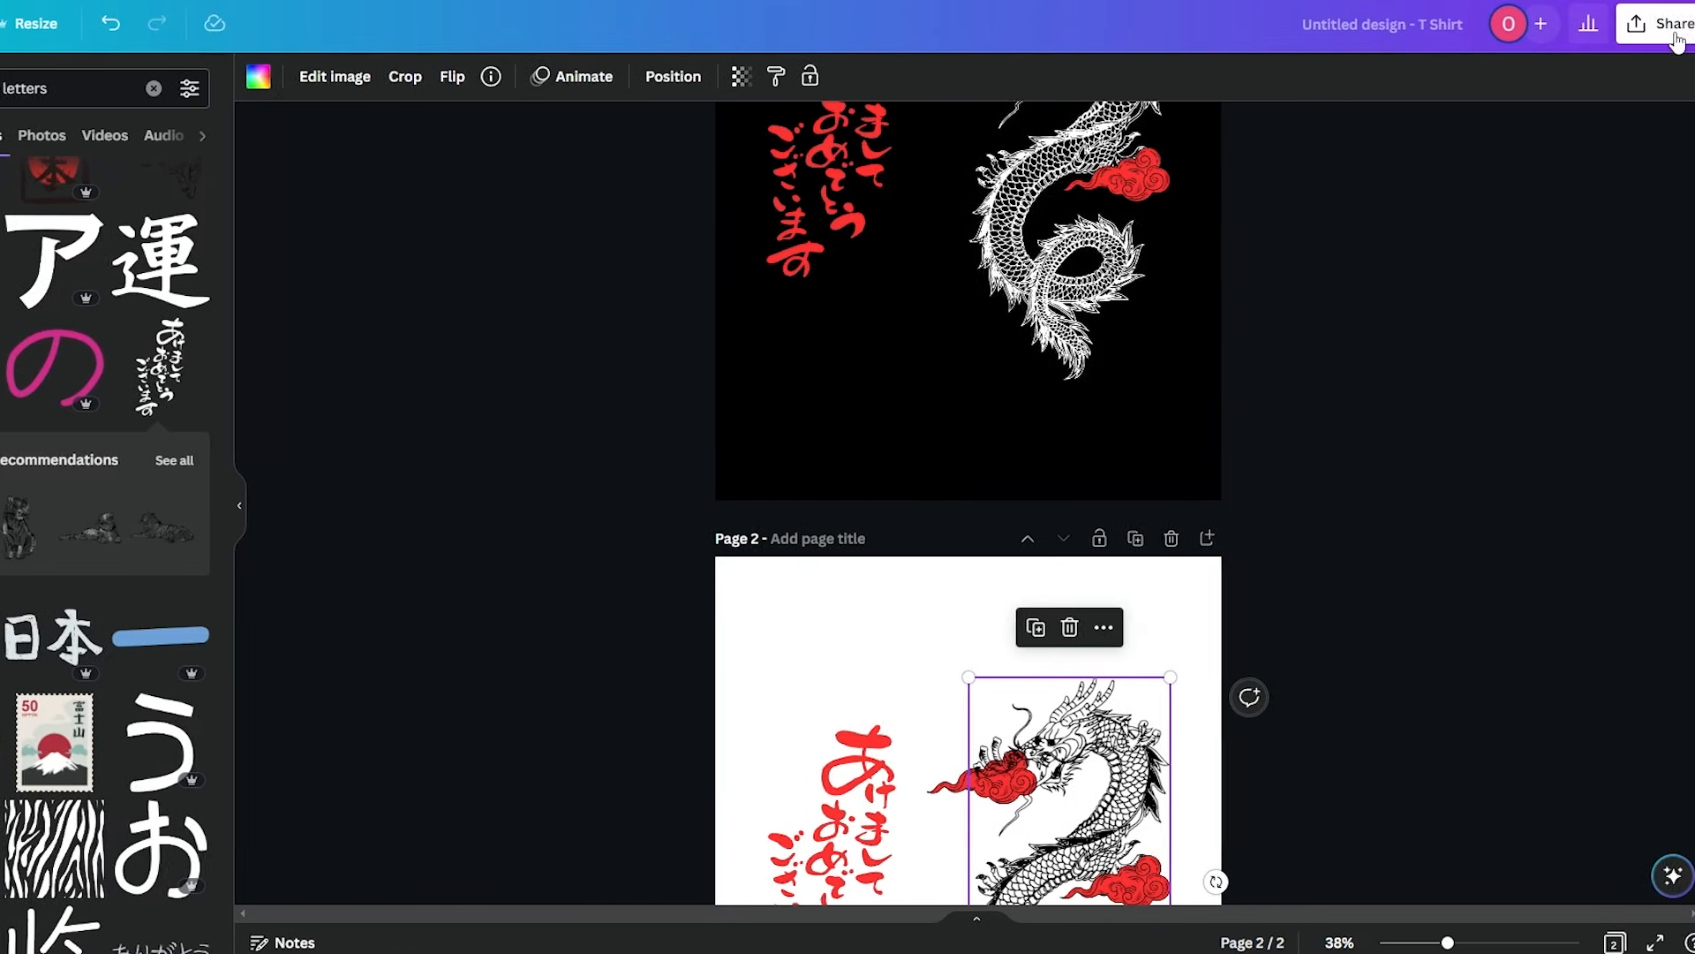
click(1653, 27)
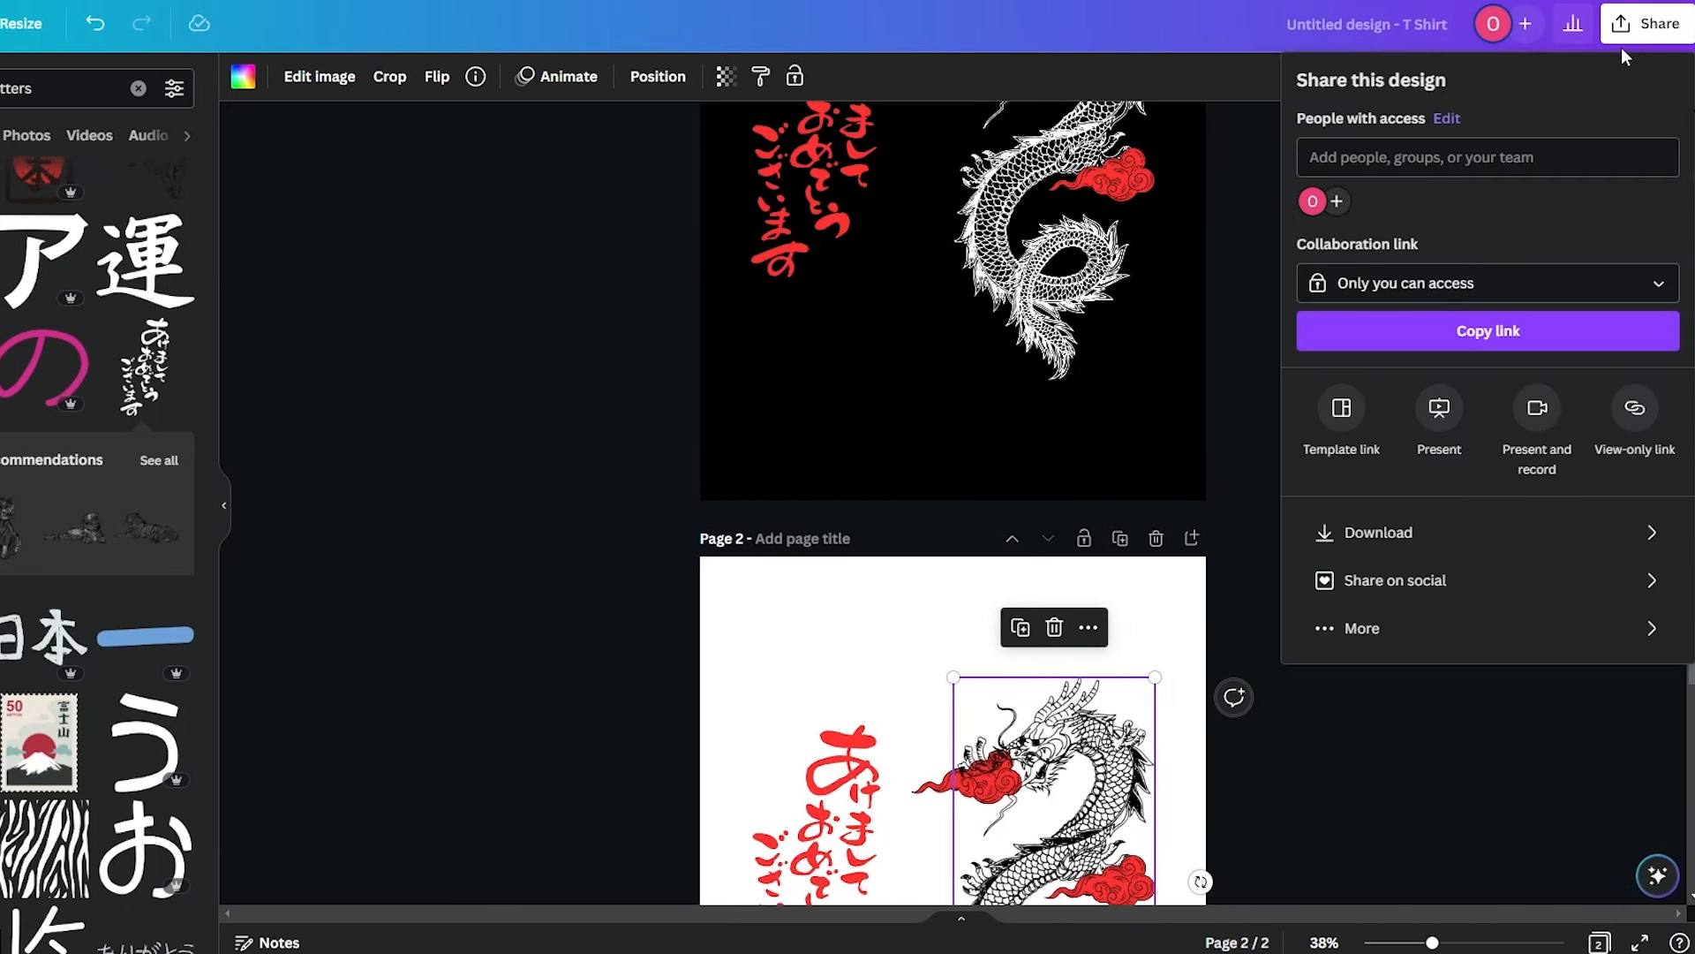
click(1465, 535)
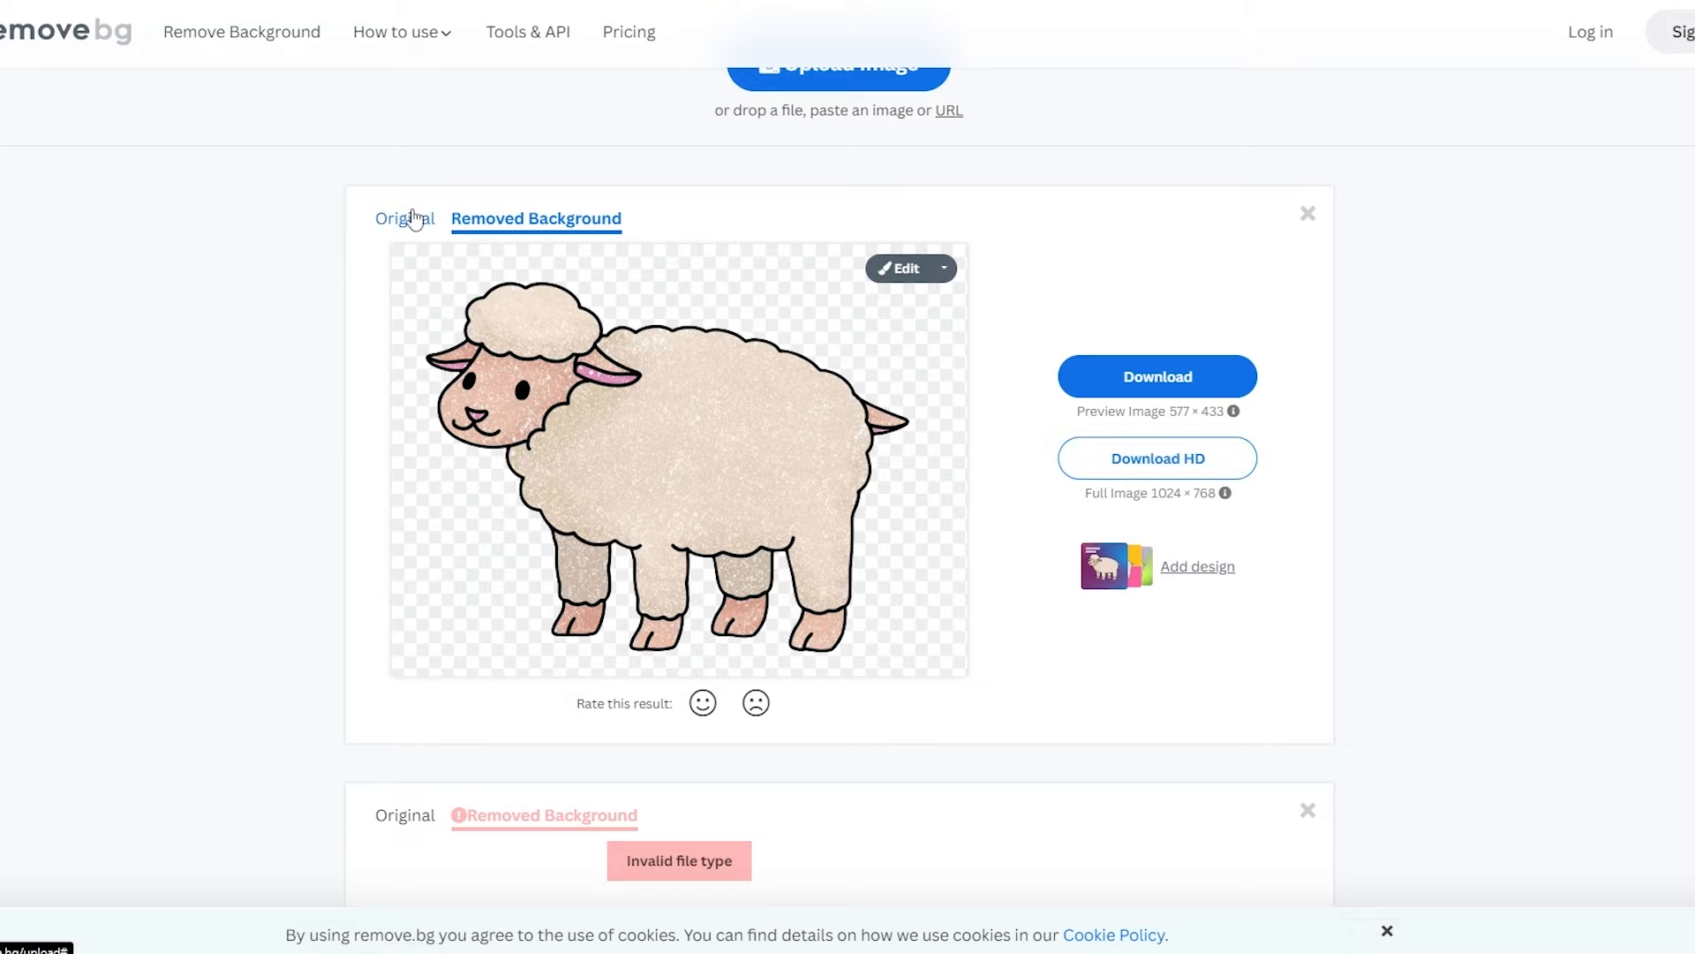
Compare the original sheep image with its removed-background version in remove.bg
click(415, 220)
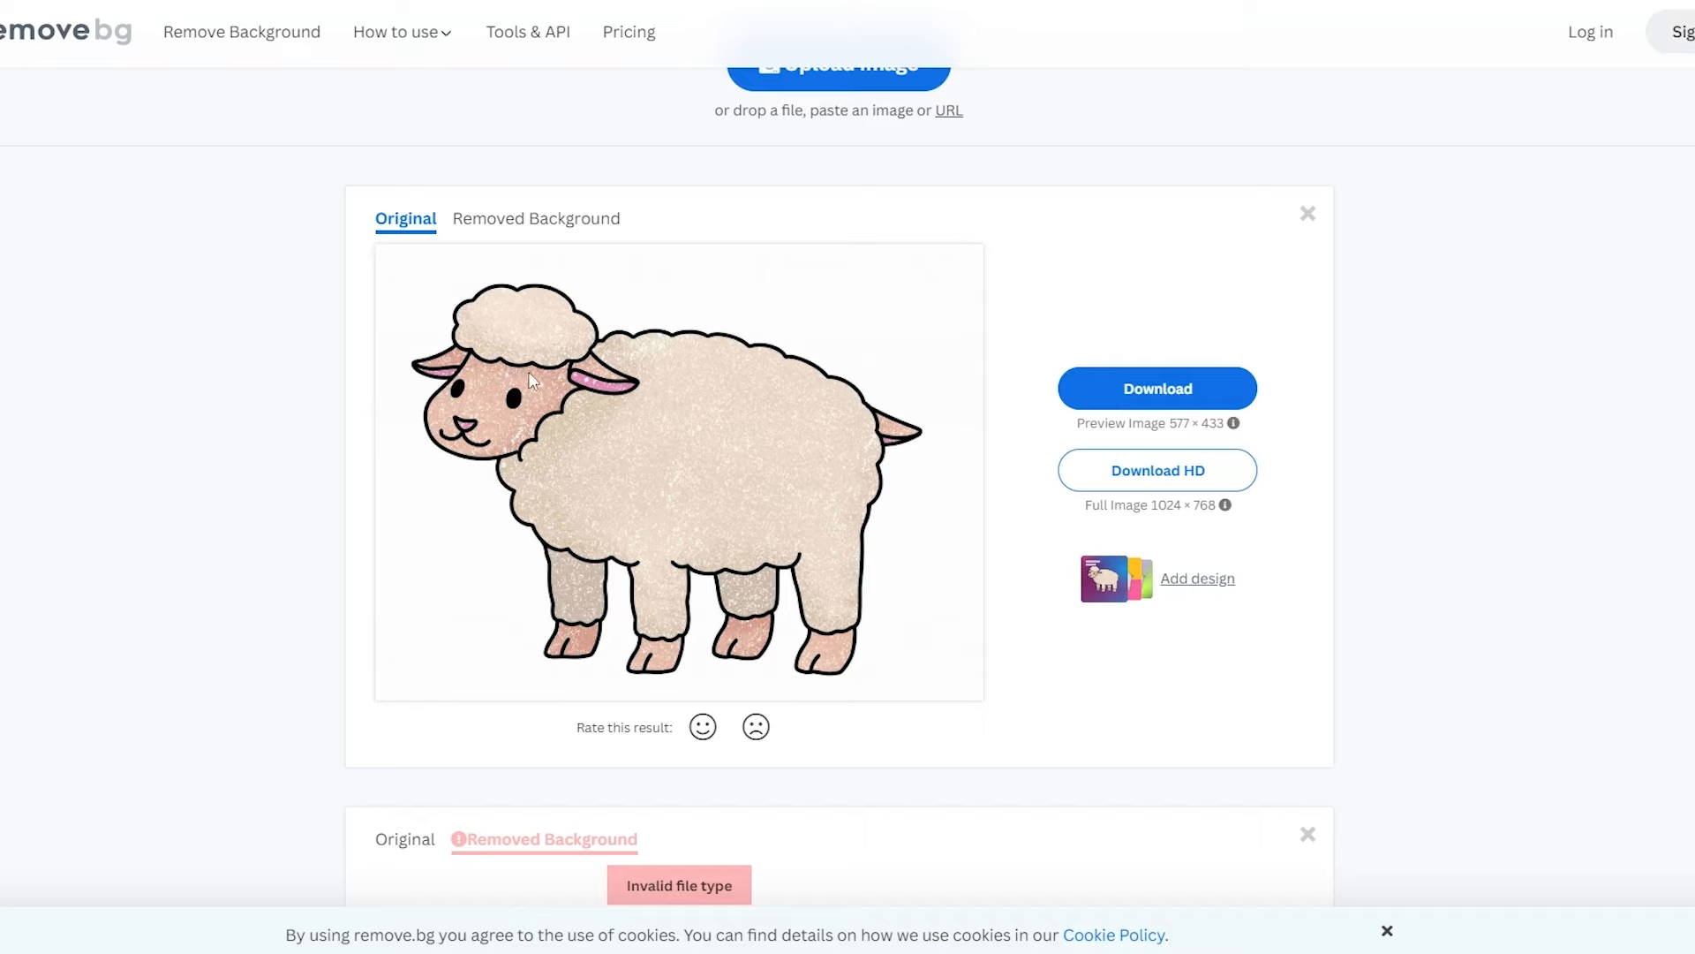
click(535, 220)
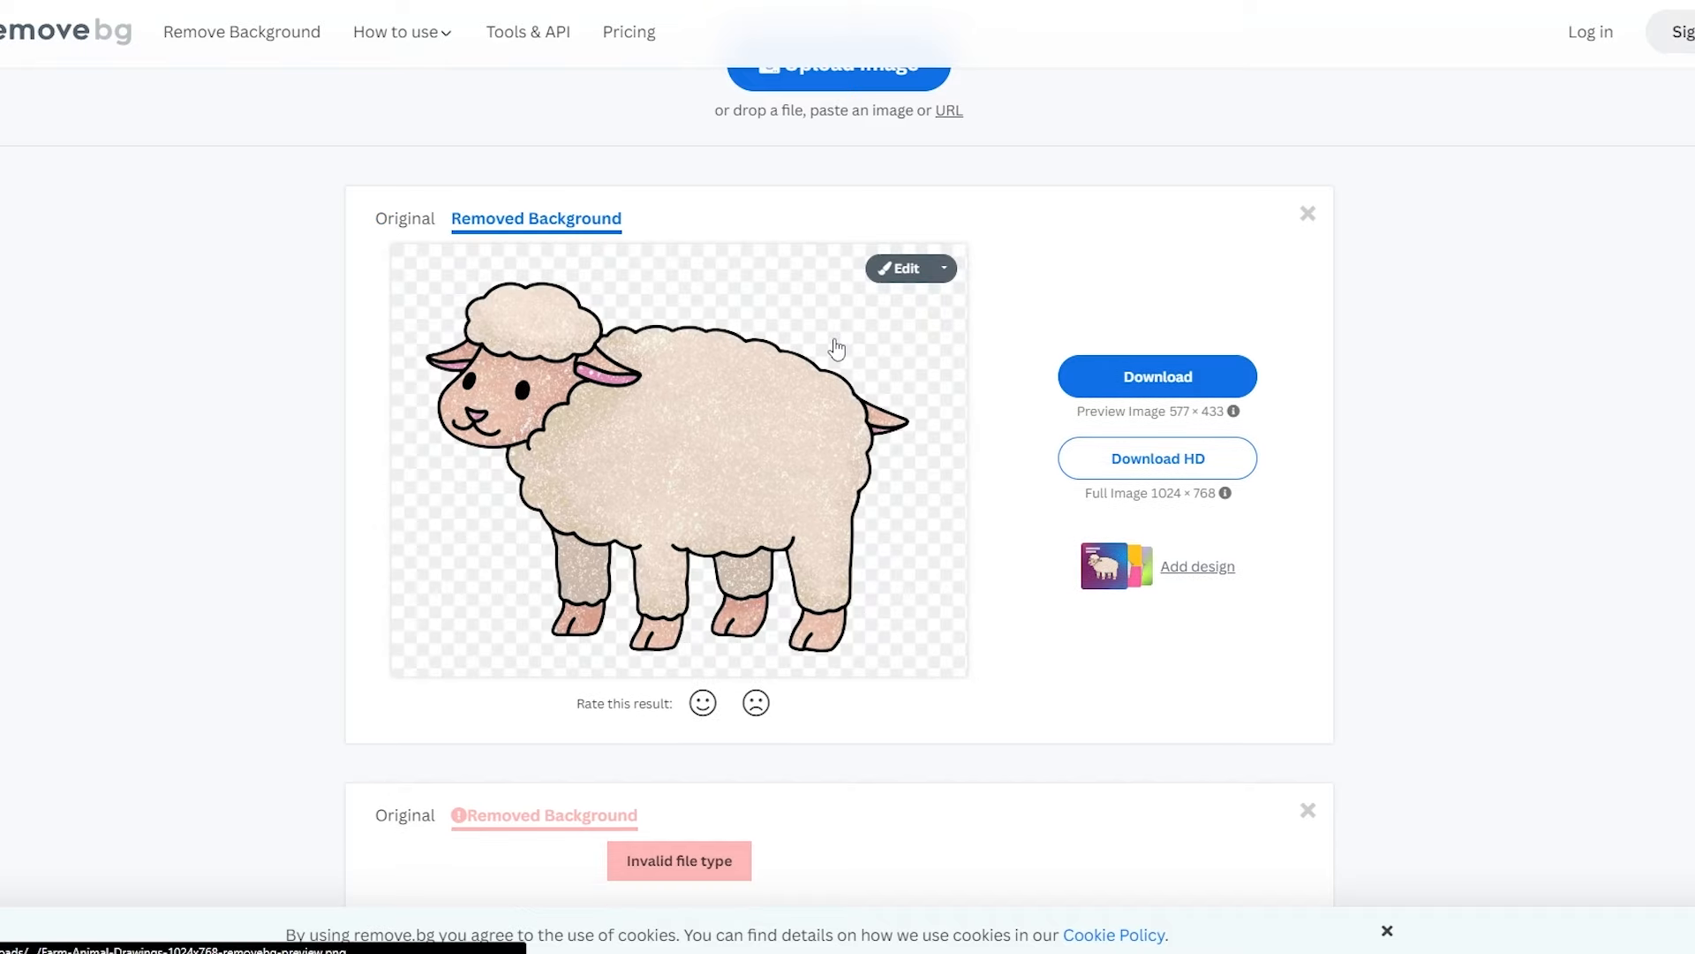
scroll(644, 521, up, 1)
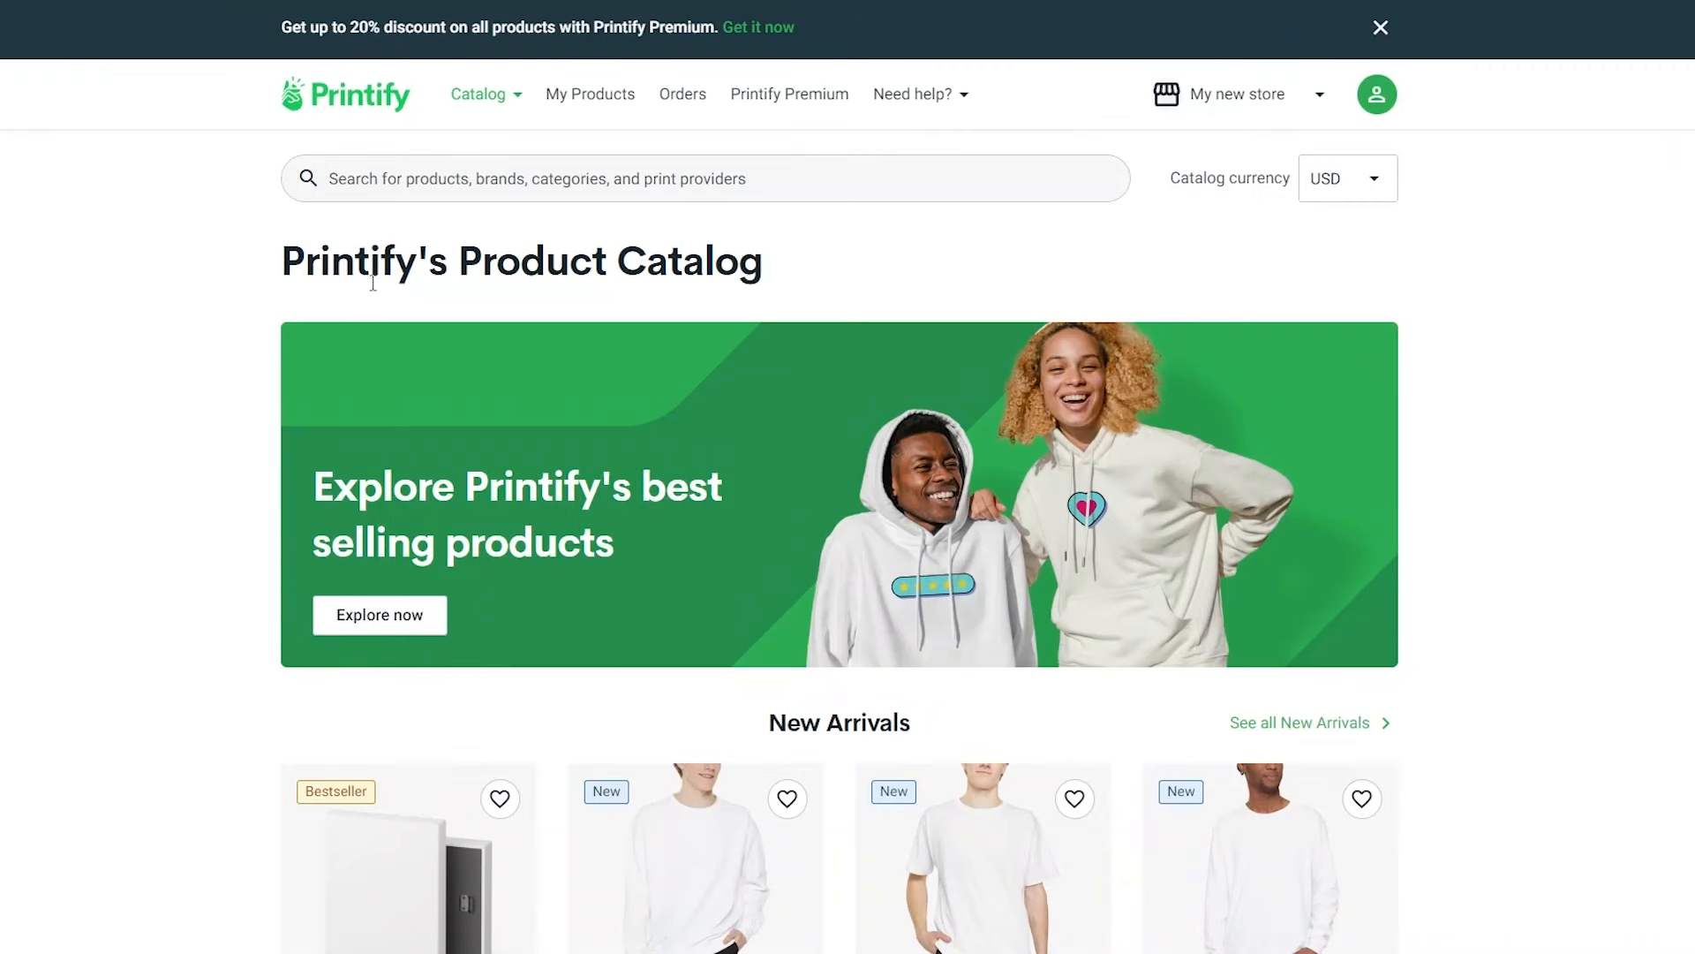
In Printify's product catalog, open Canvas Gallery Wraps and start designing it with the print provider Sensaria
scroll(271, 364, down, 8)
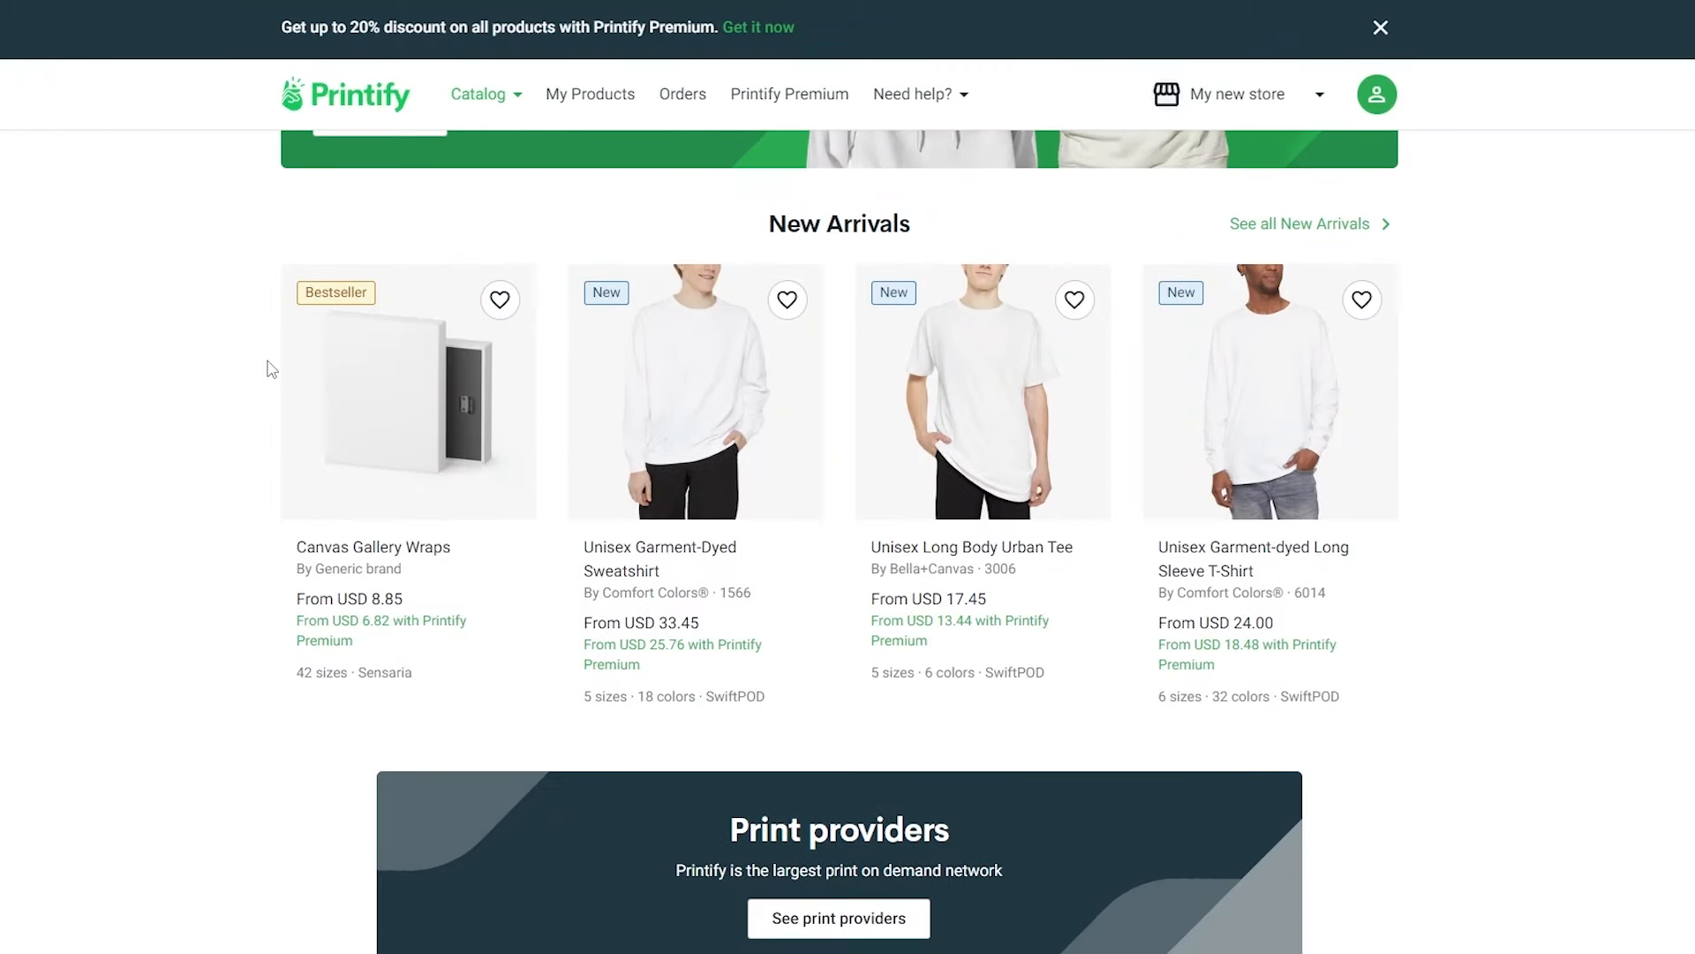
scroll(218, 390, up, 1)
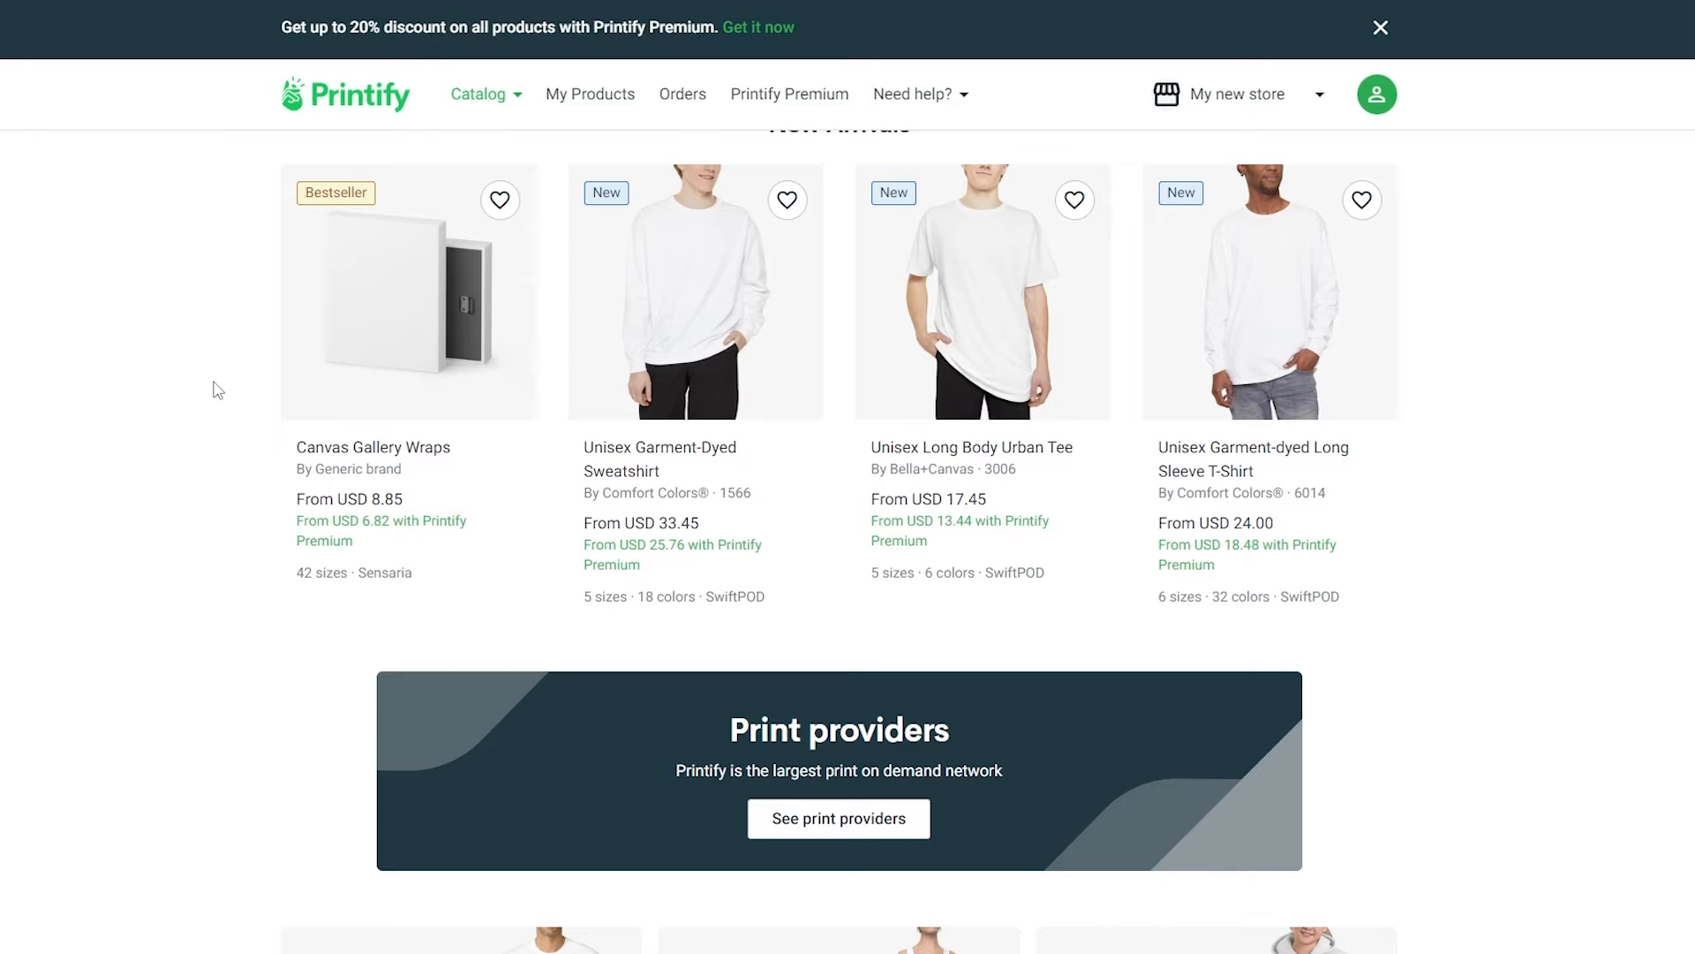
scroll(8, 500, up, 2)
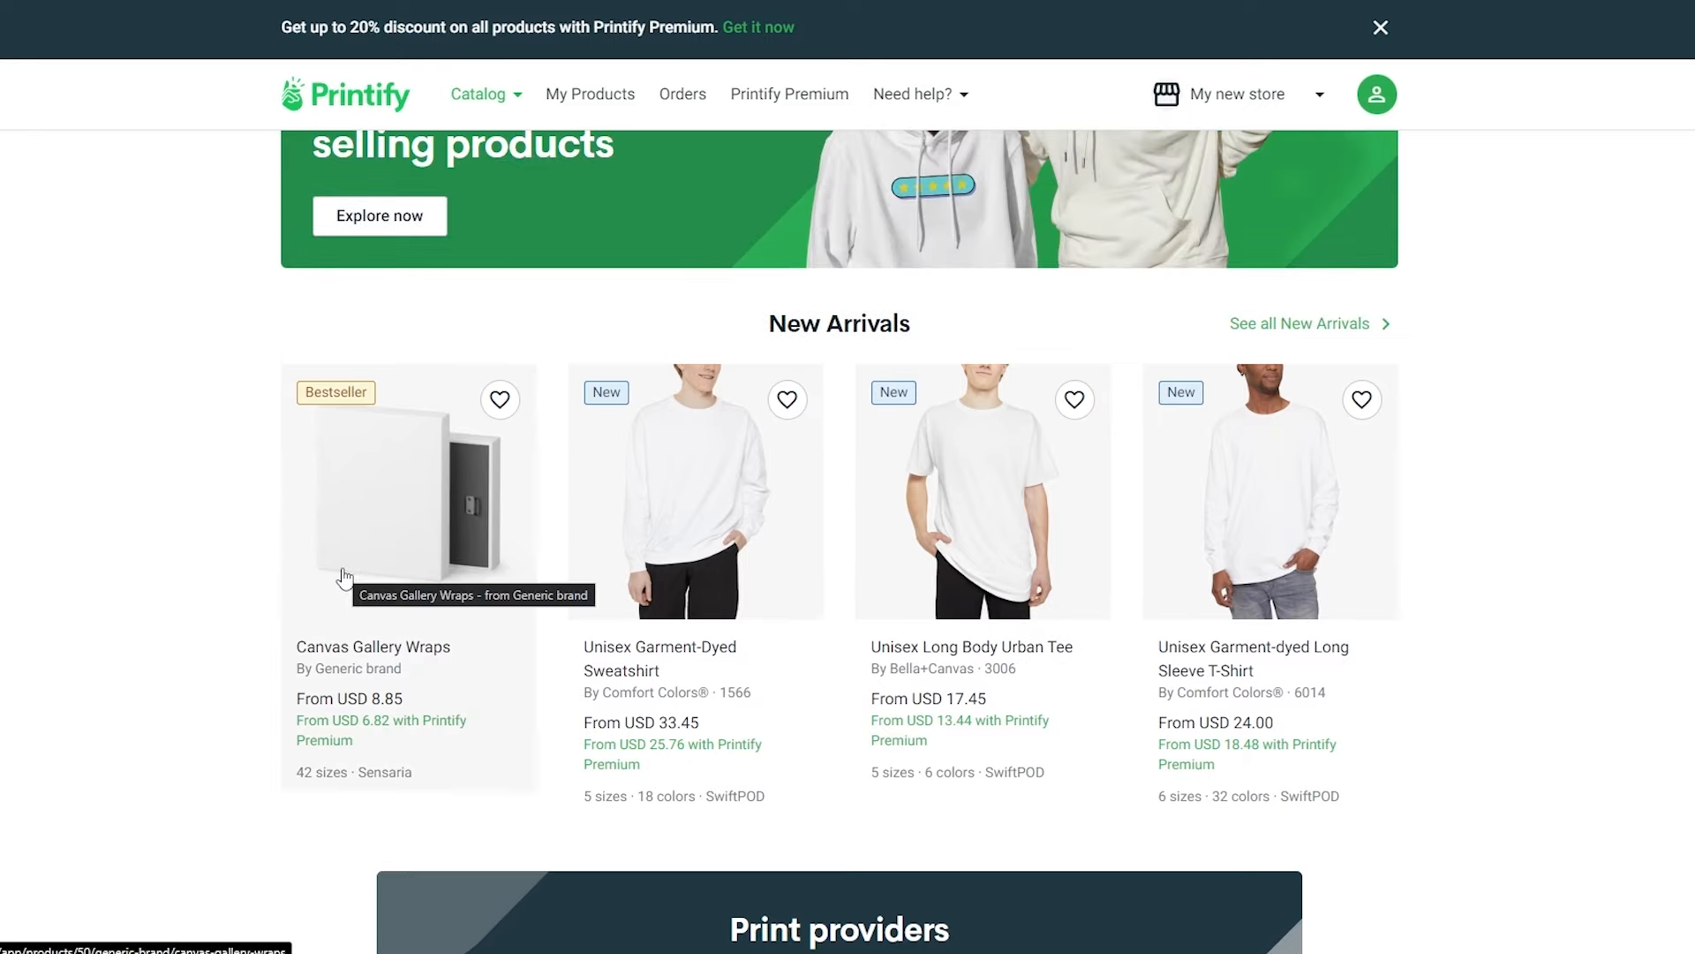
click(344, 579)
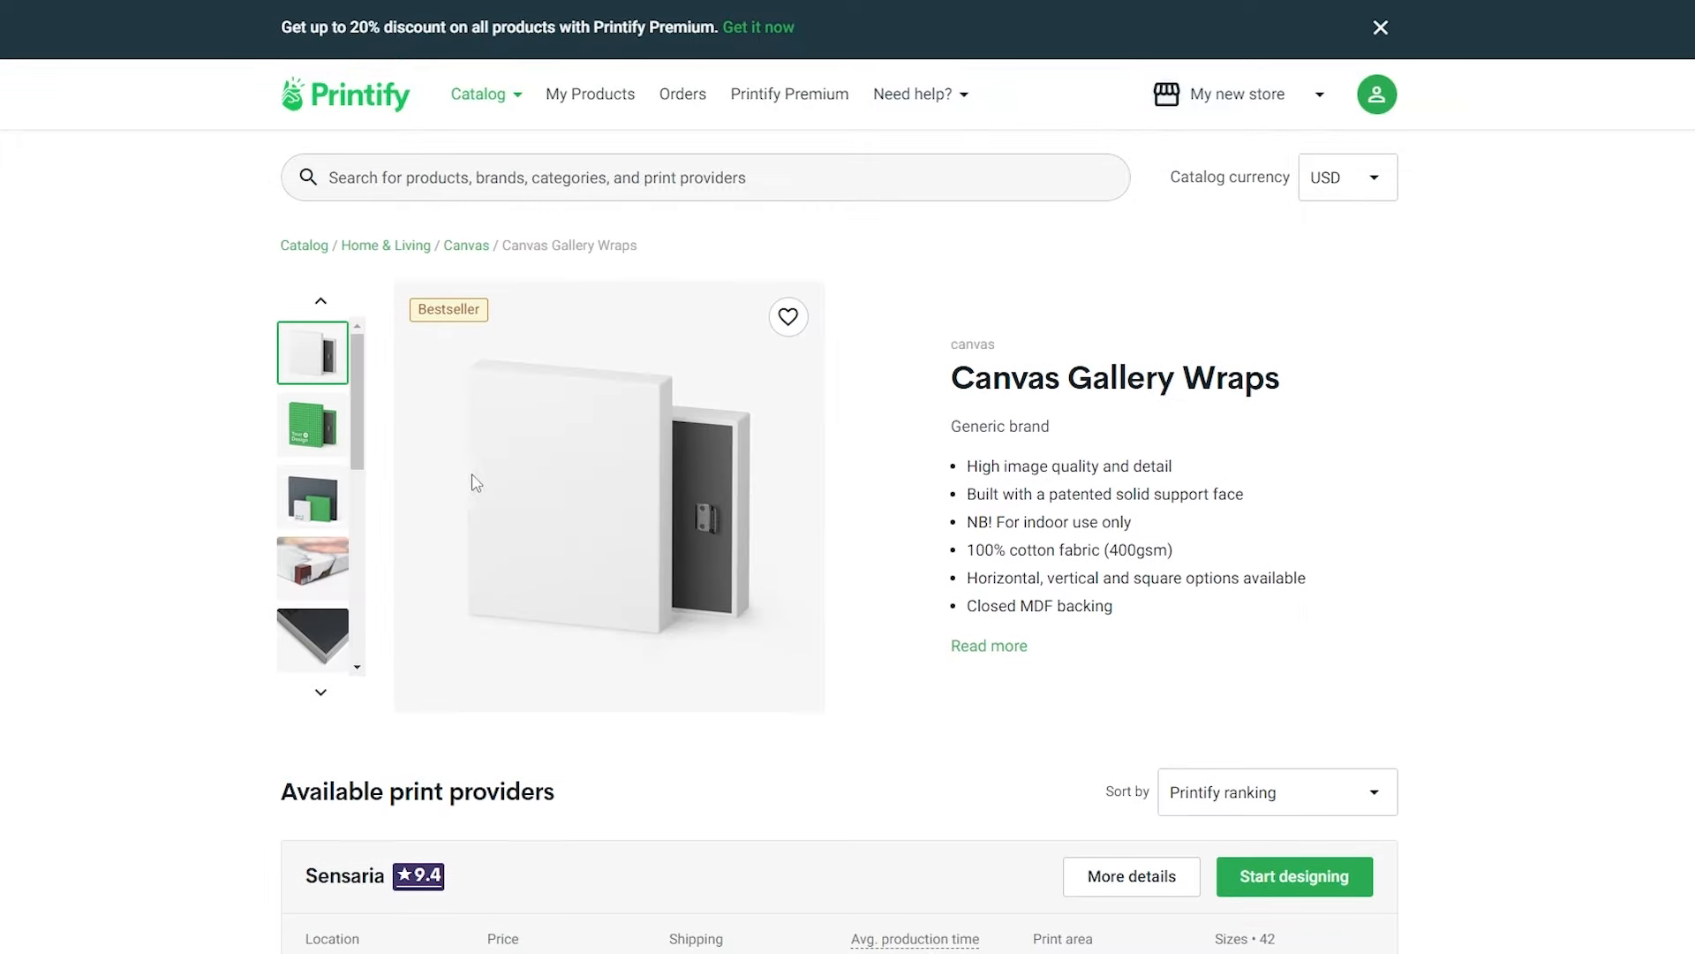
scroll(642, 494, down, 4)
click(1298, 486)
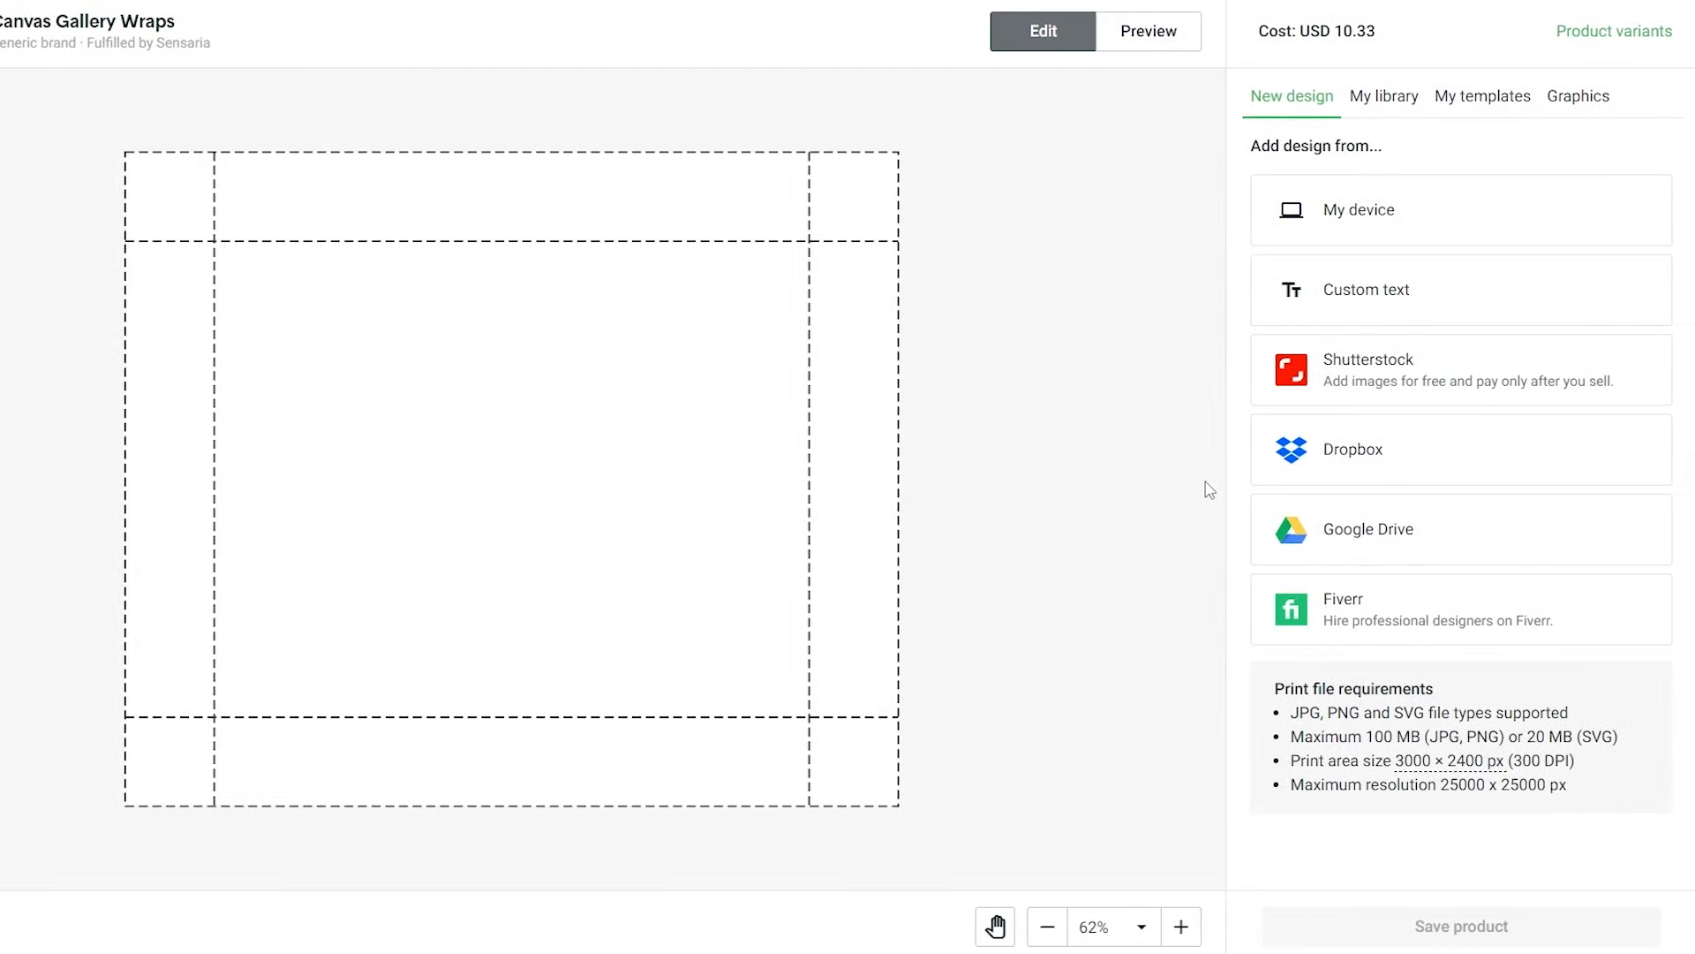
click(1383, 95)
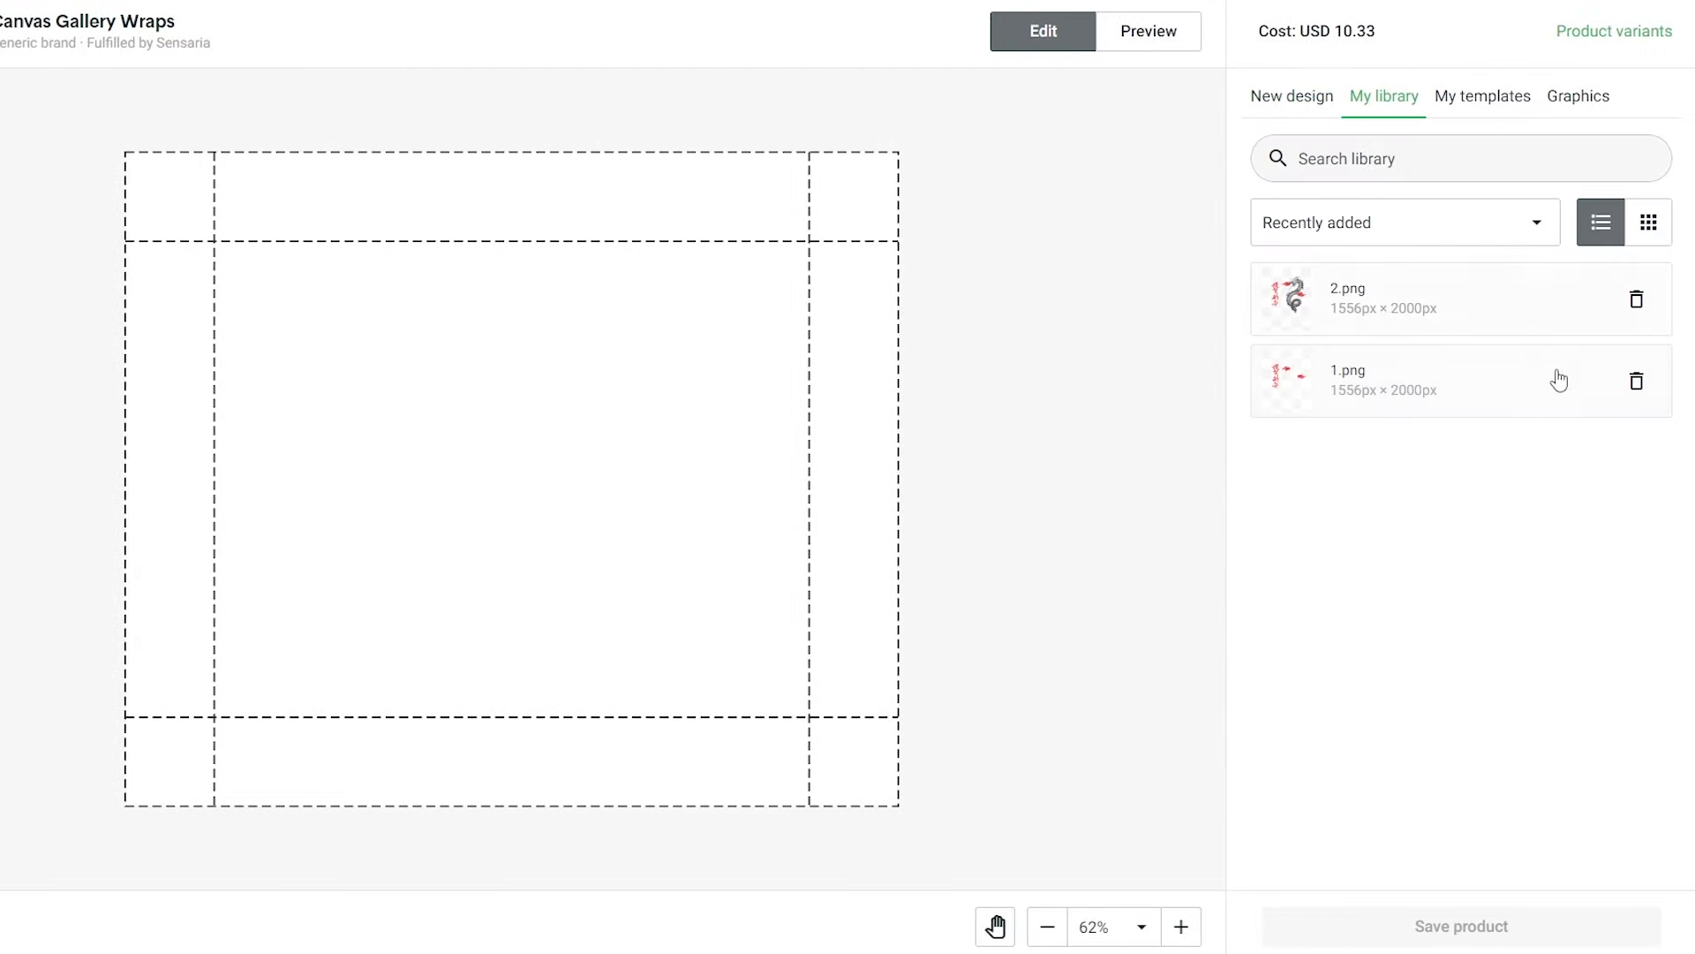
click(1353, 316)
click(1106, 759)
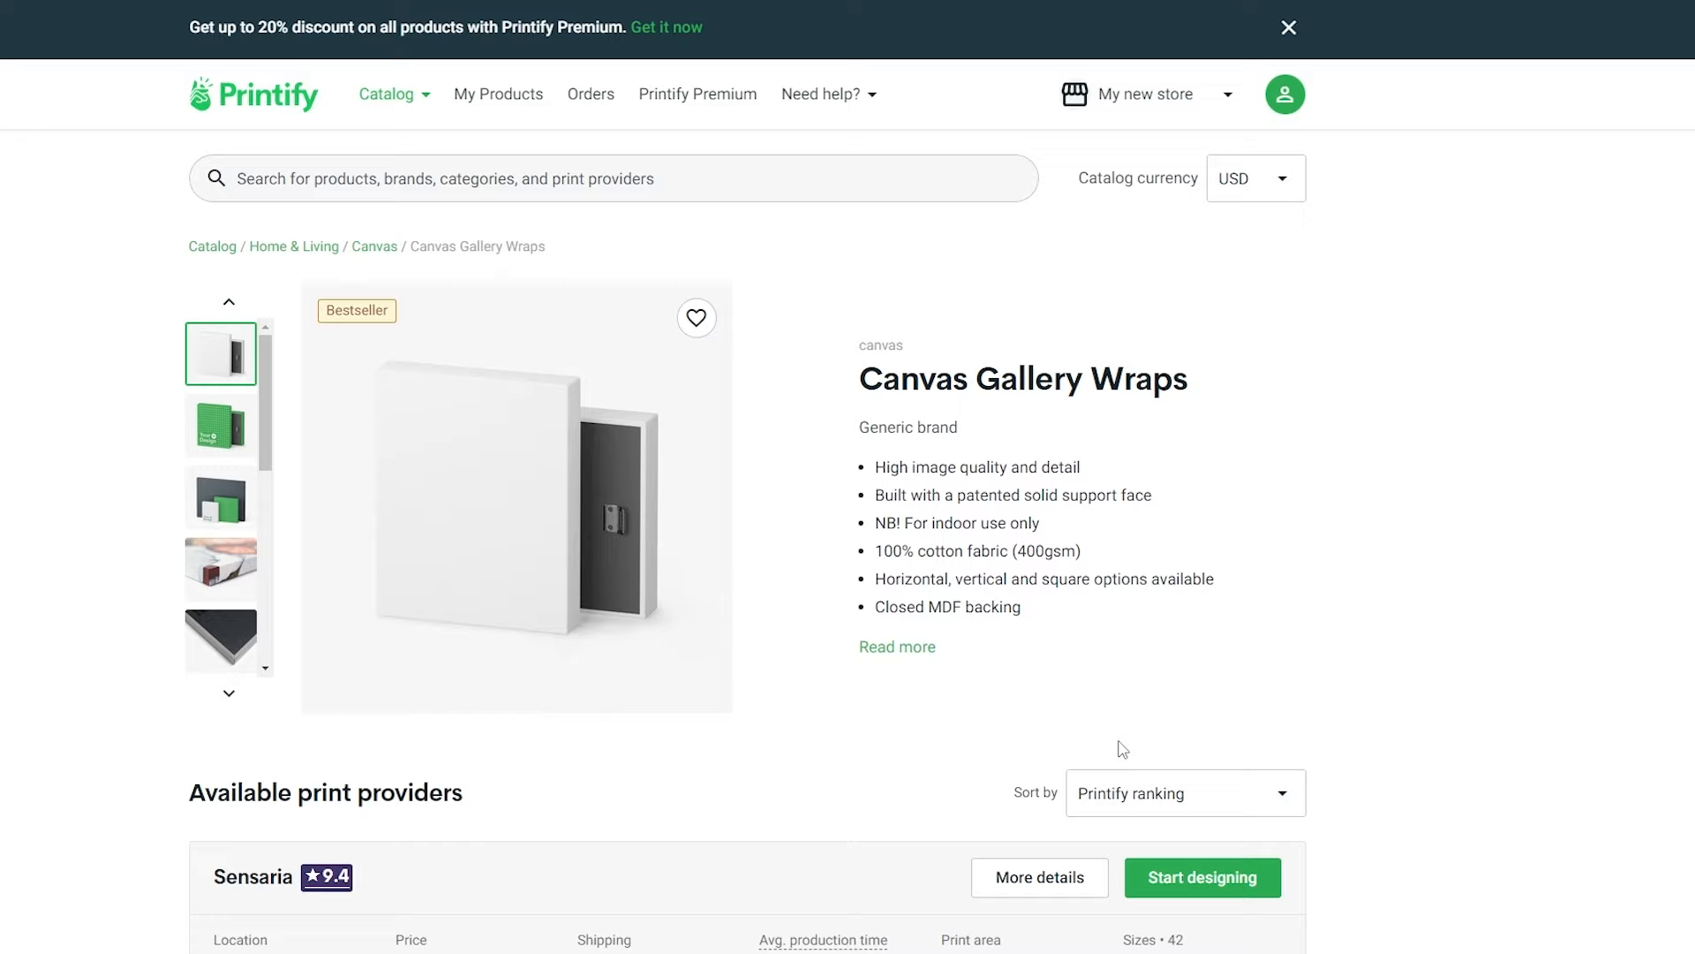
click(1175, 876)
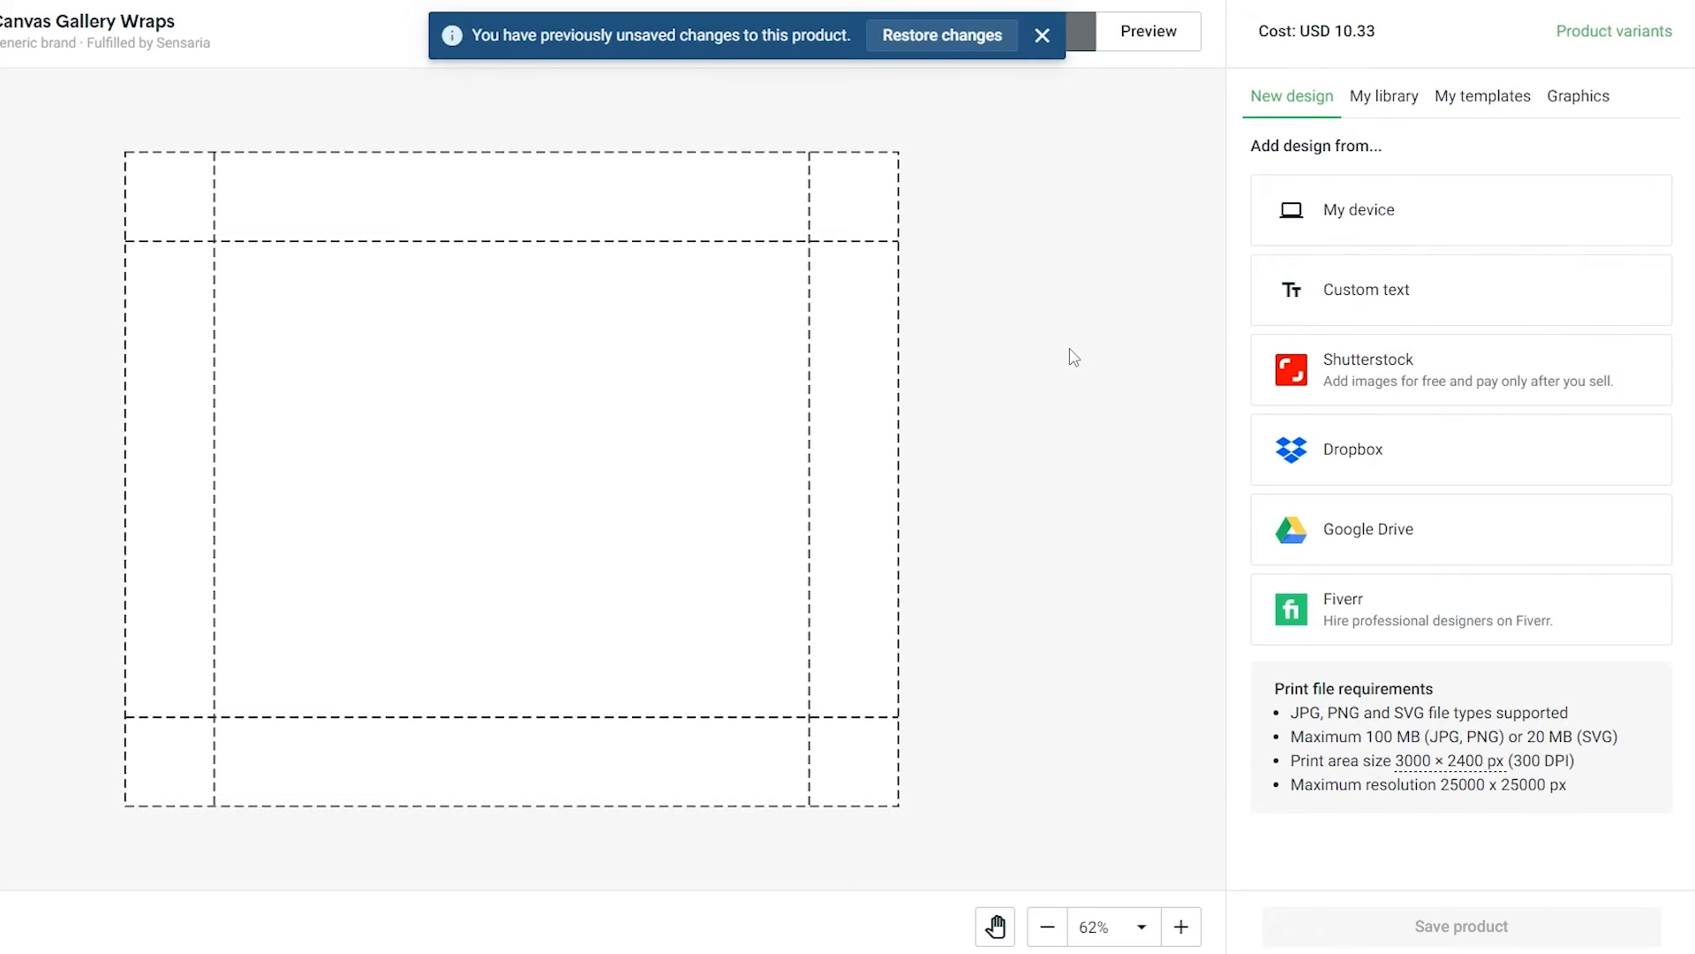
click(1042, 36)
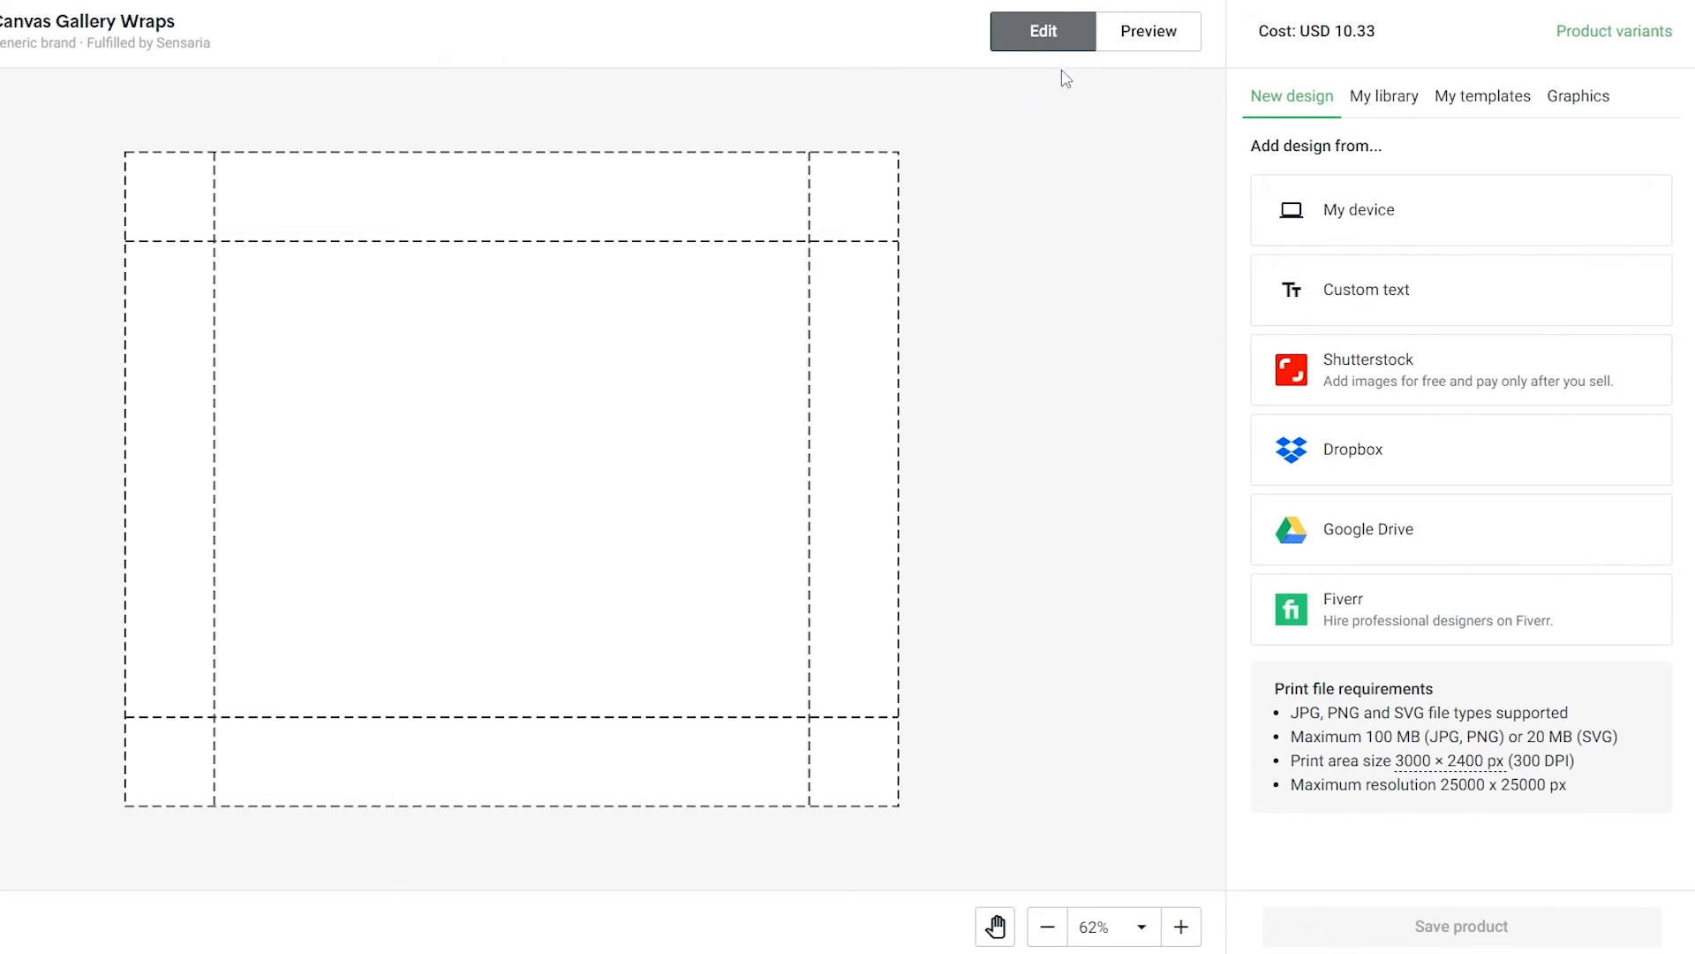
Upload the skull artwork Untitled design.png from the device and place it on the canvas wrap
click(1422, 214)
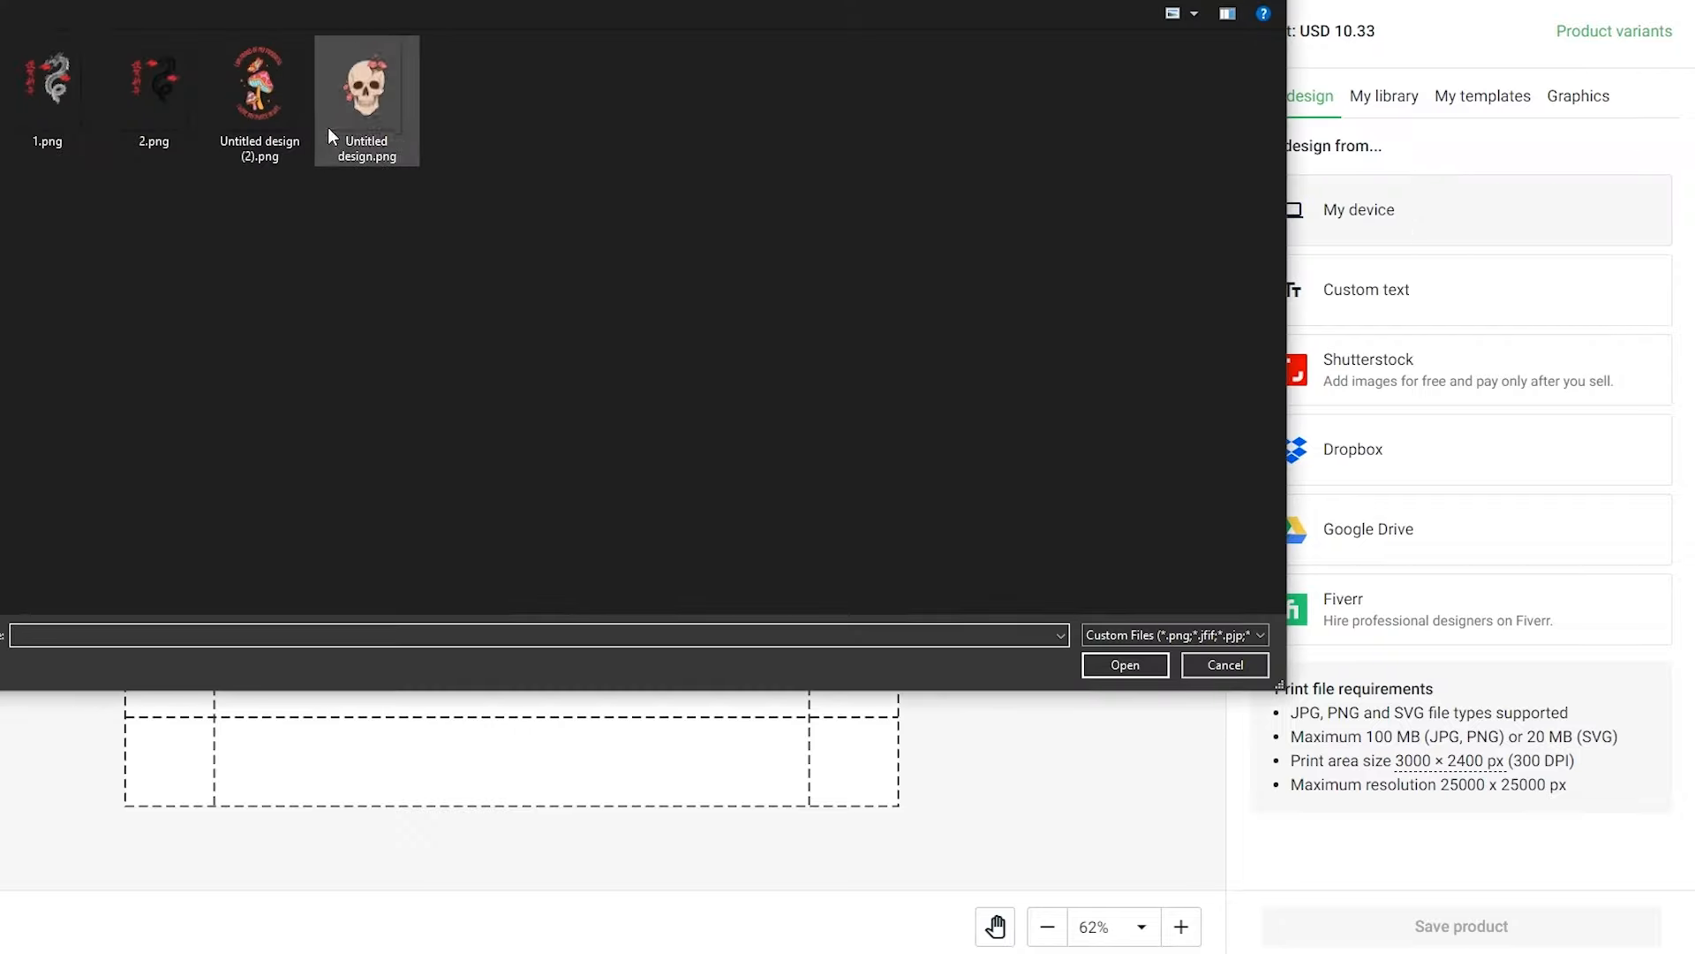
click(257, 119)
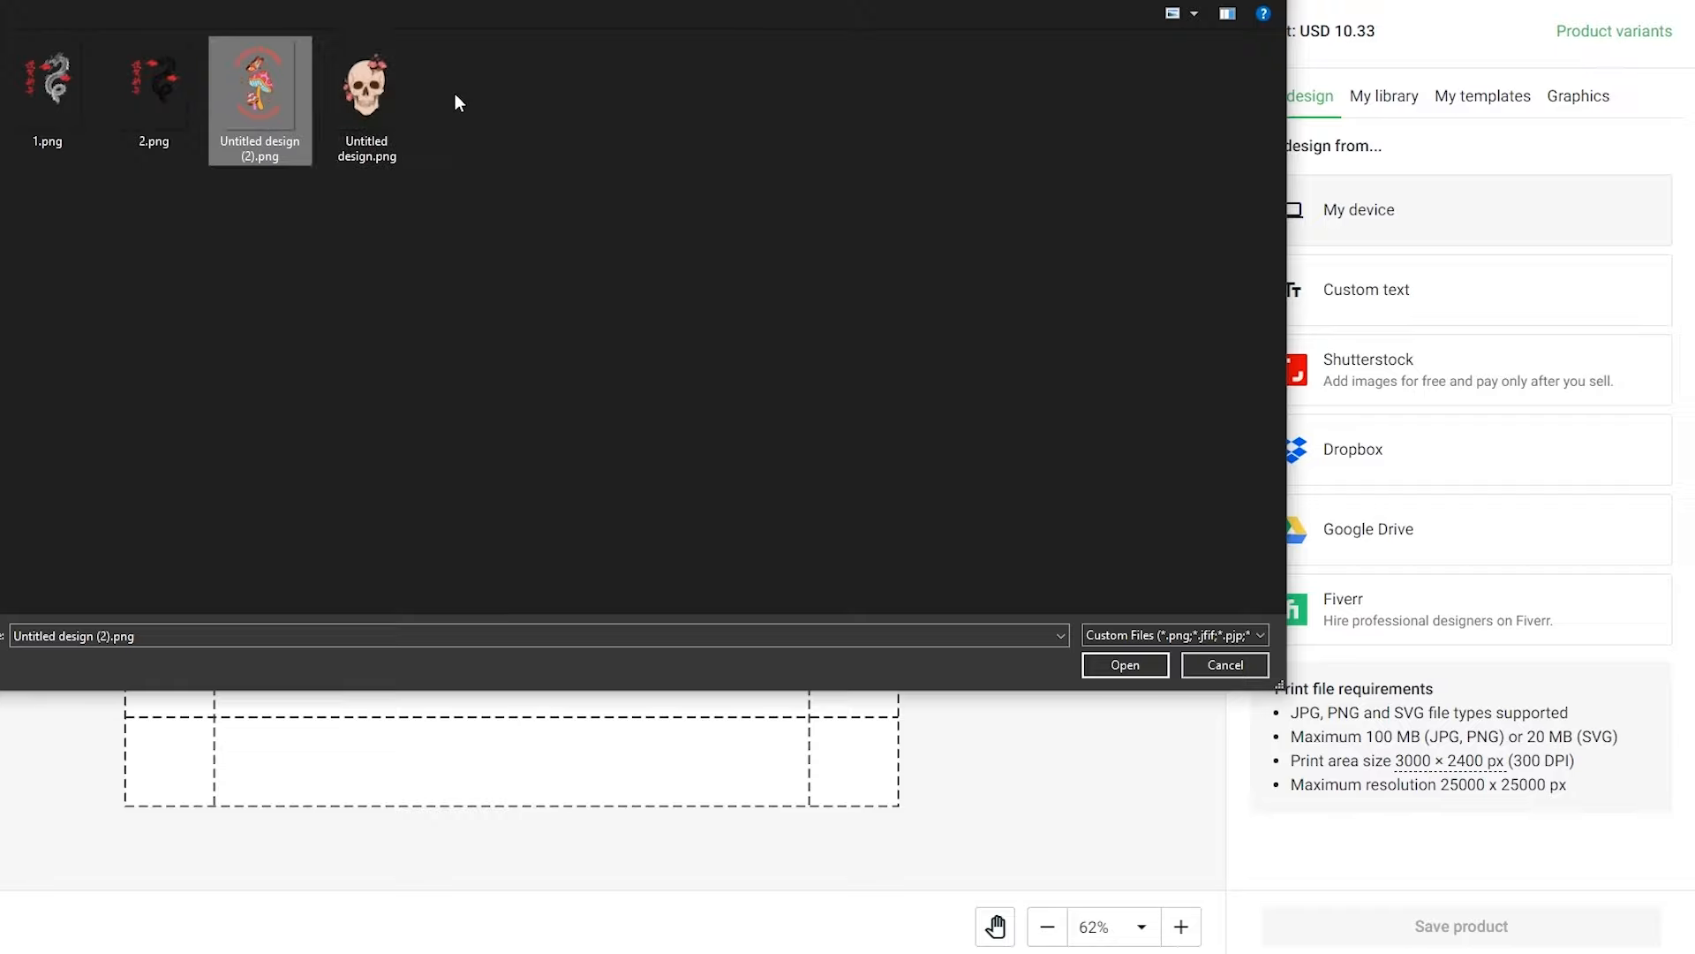
click(394, 98)
click(228, 124)
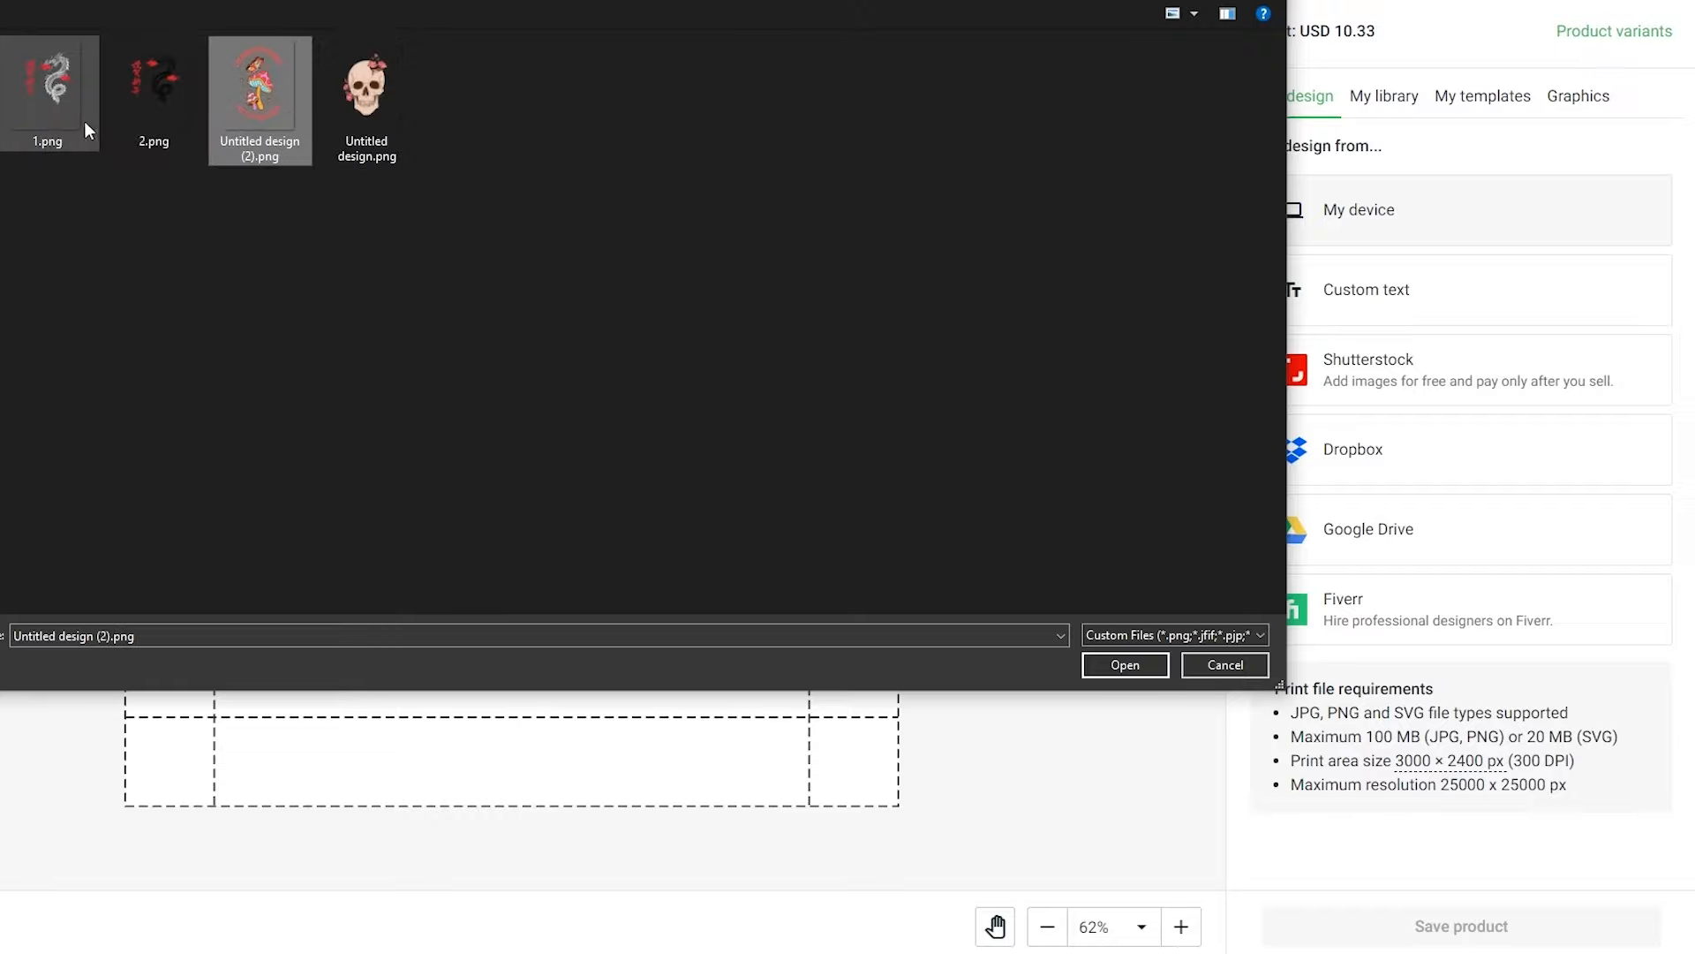
click(413, 102)
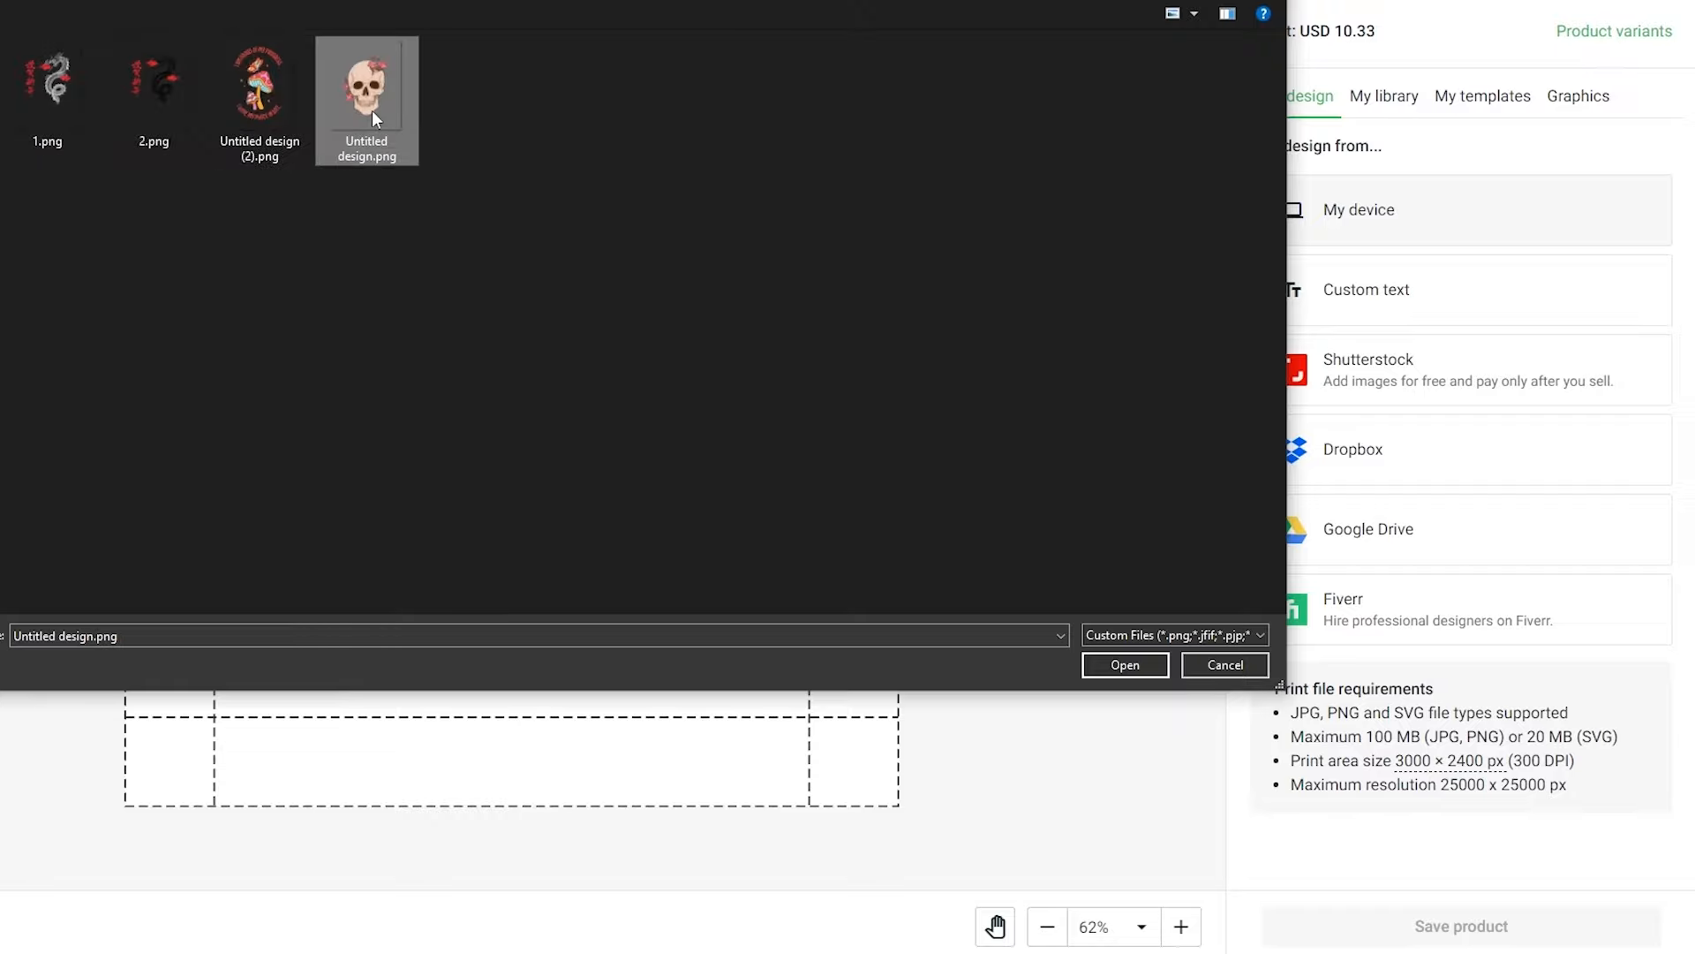
double_click(372, 110)
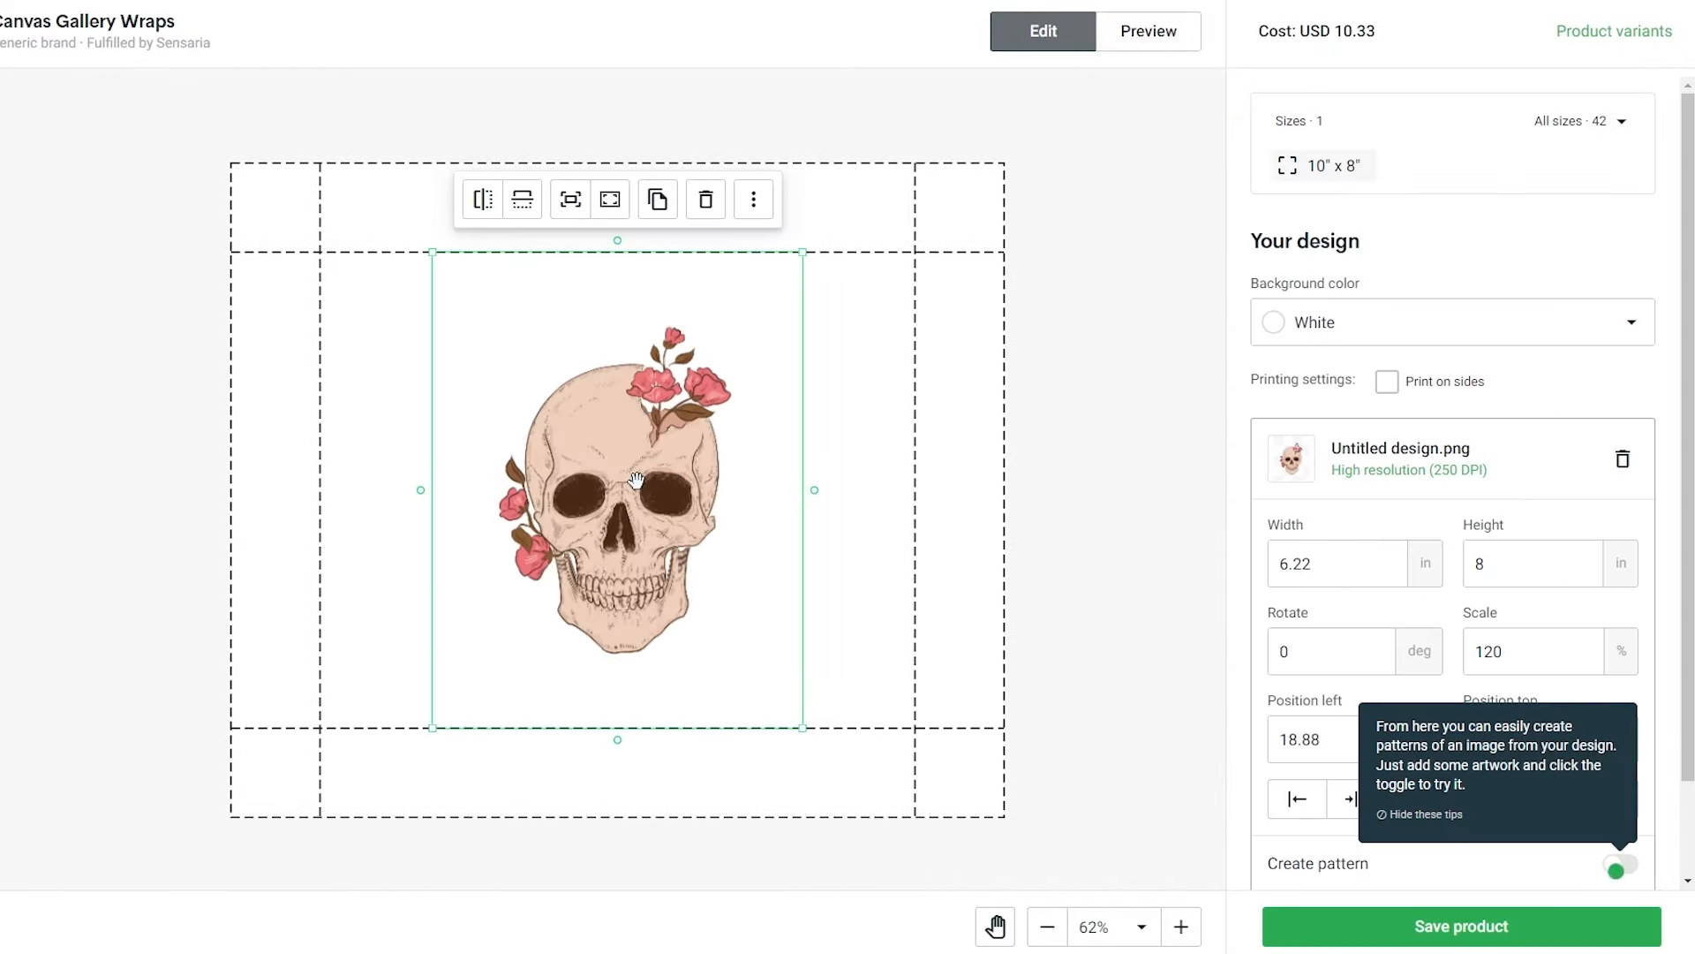
click(1046, 460)
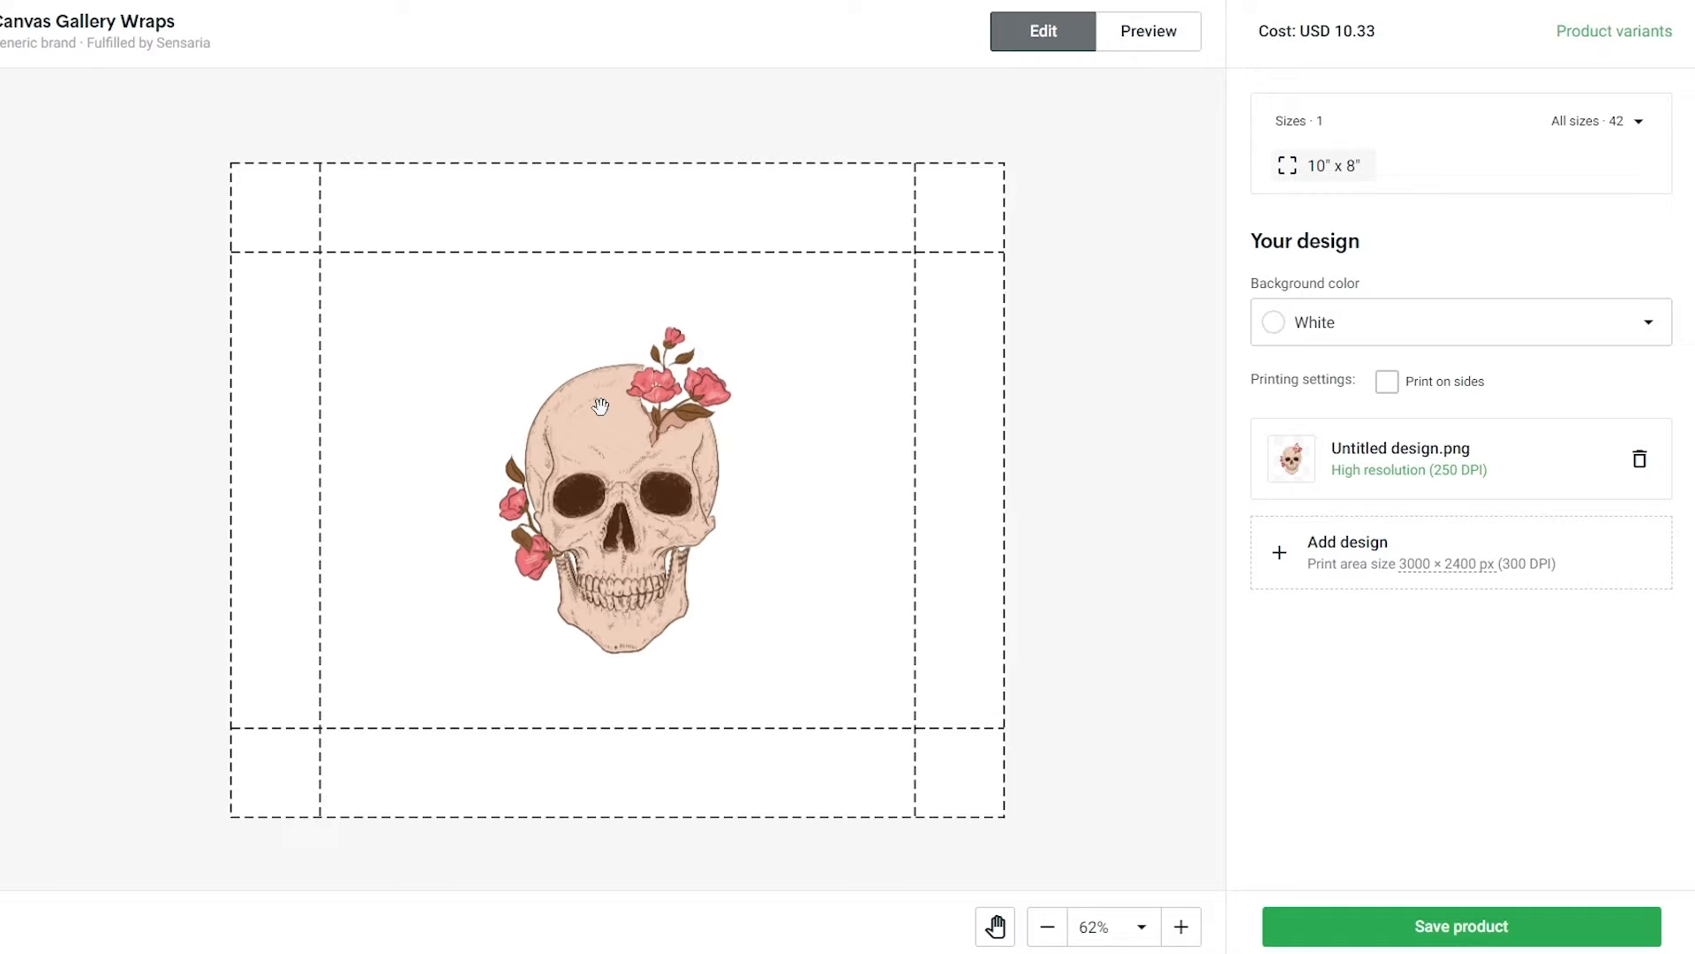
Try several background colours for the canvas wrap, including black and light blue
click(1333, 320)
click(1435, 382)
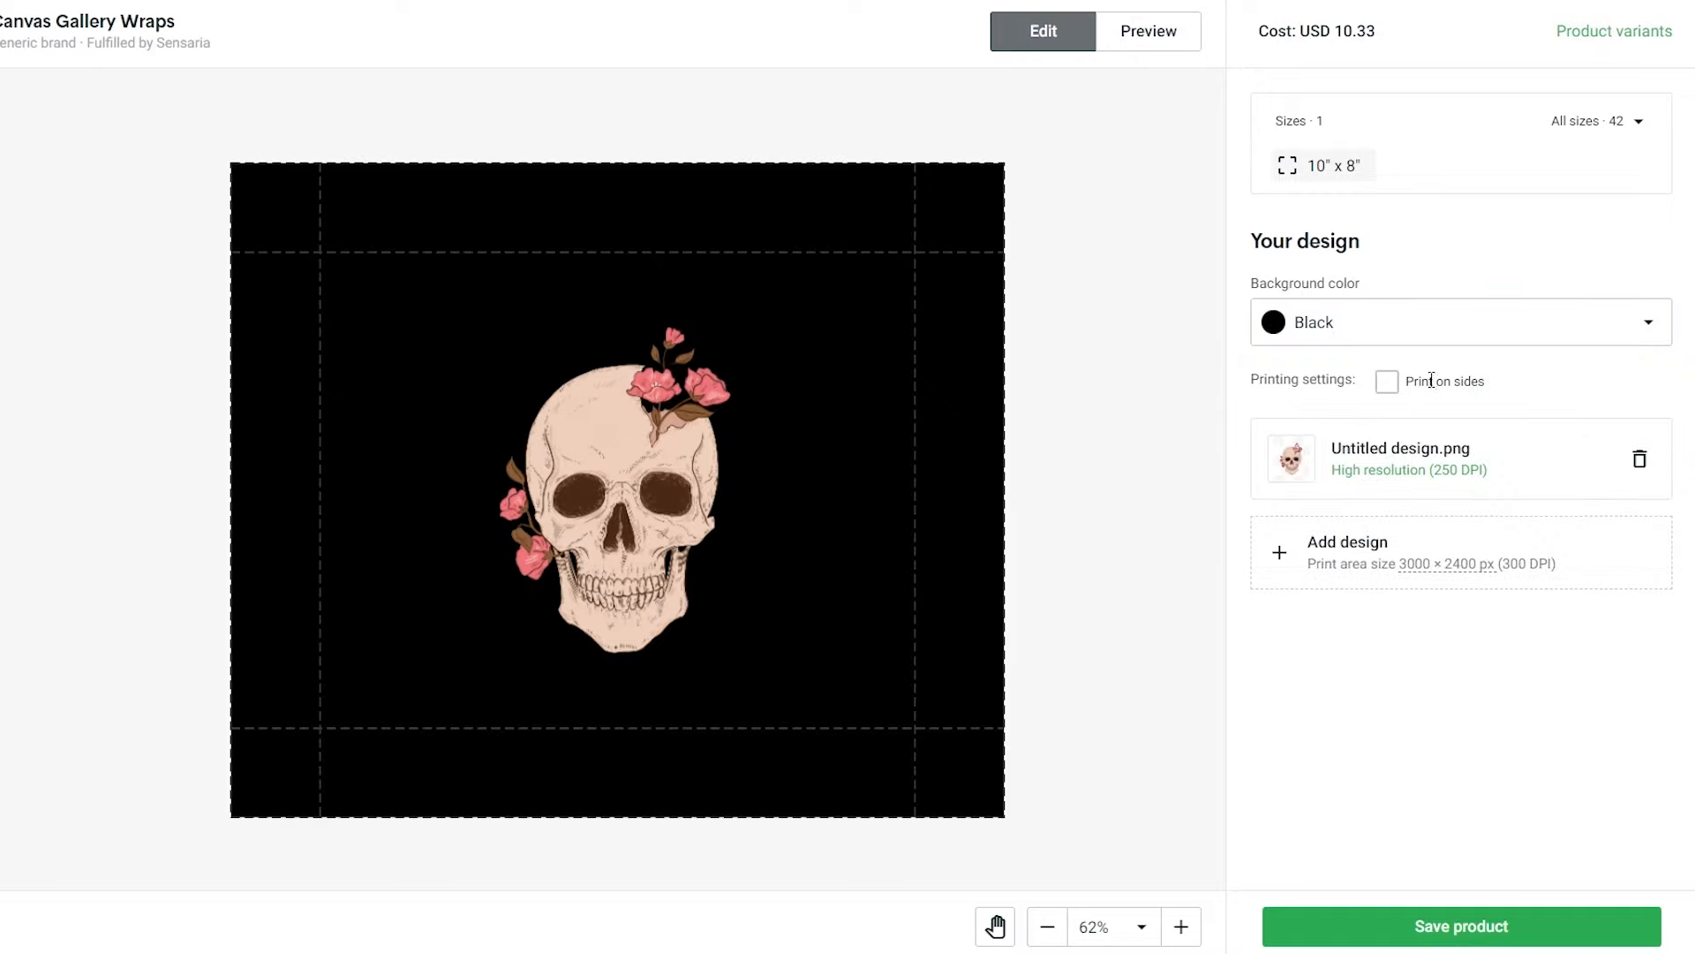
click(1336, 321)
click(1361, 375)
click(1363, 313)
click(1393, 380)
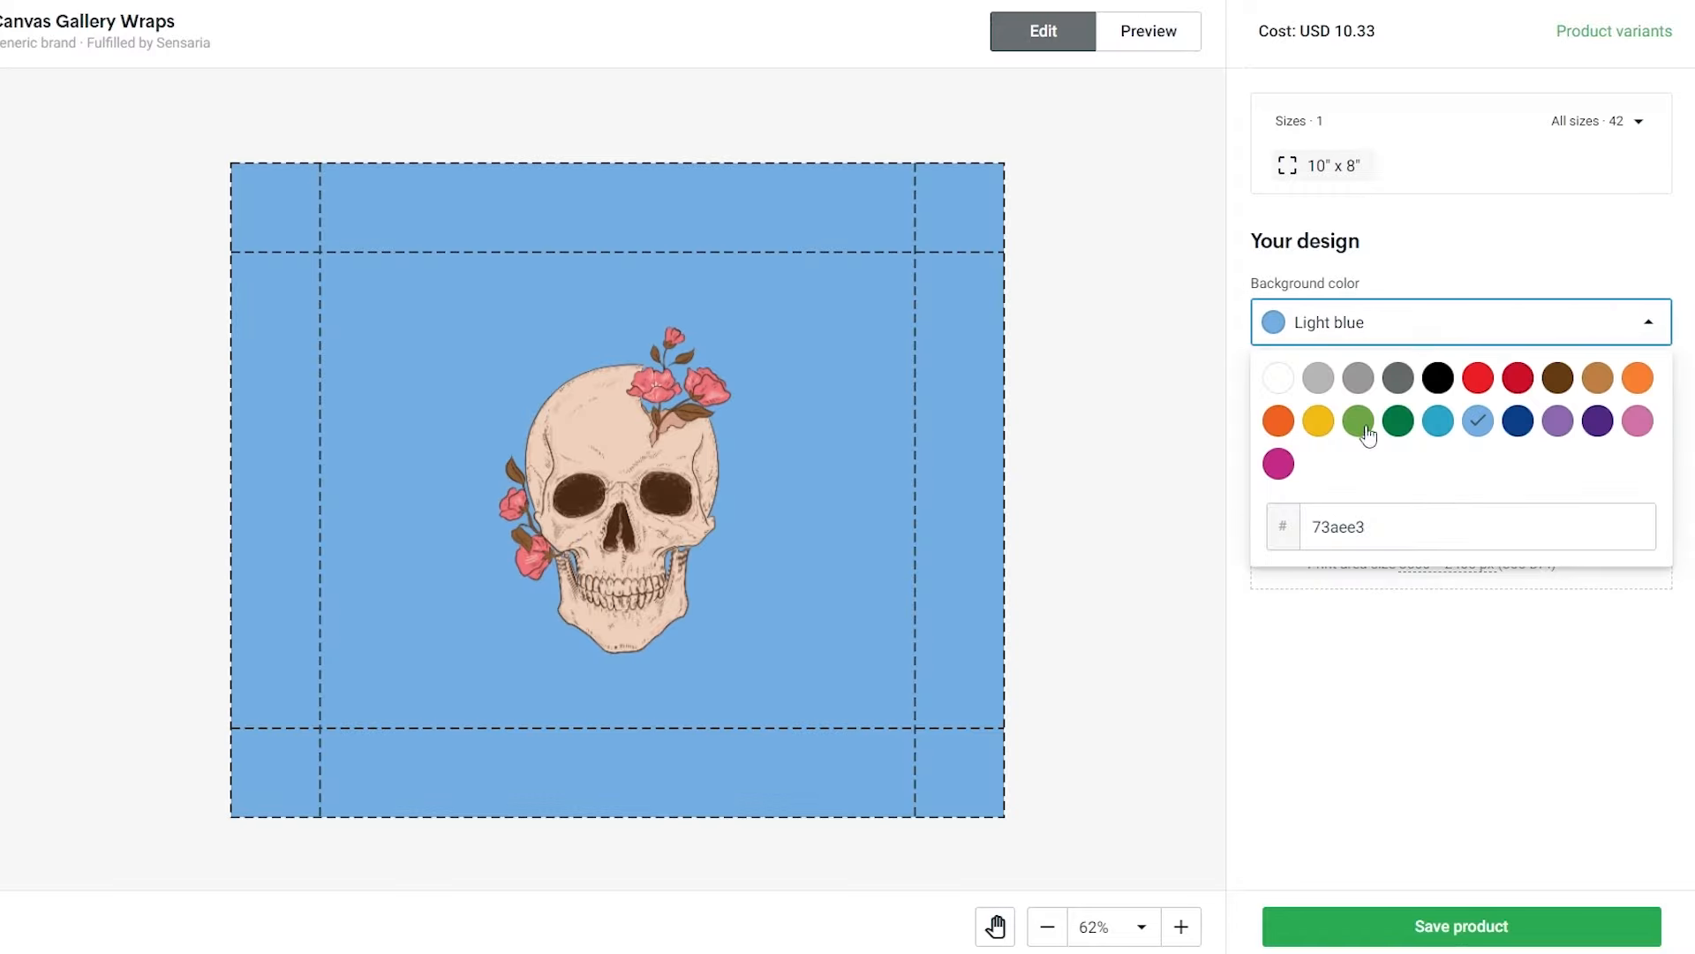
Set the canvas wrap's background colour to Light pink and save the product
click(1636, 421)
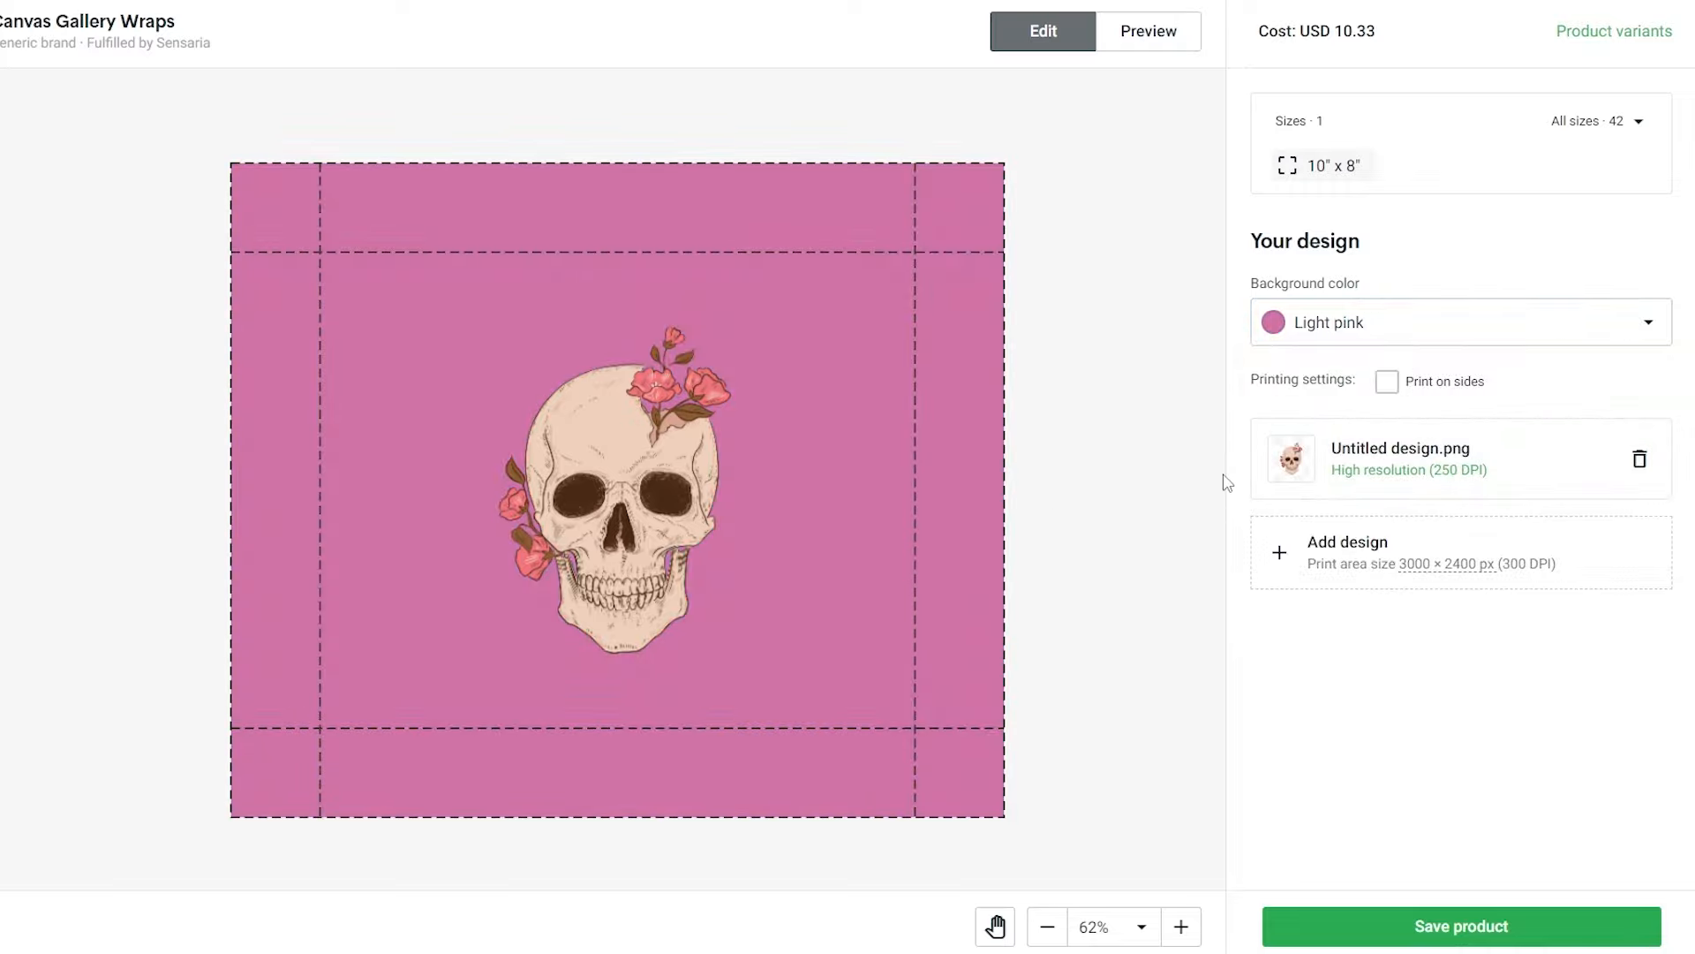
click(1453, 934)
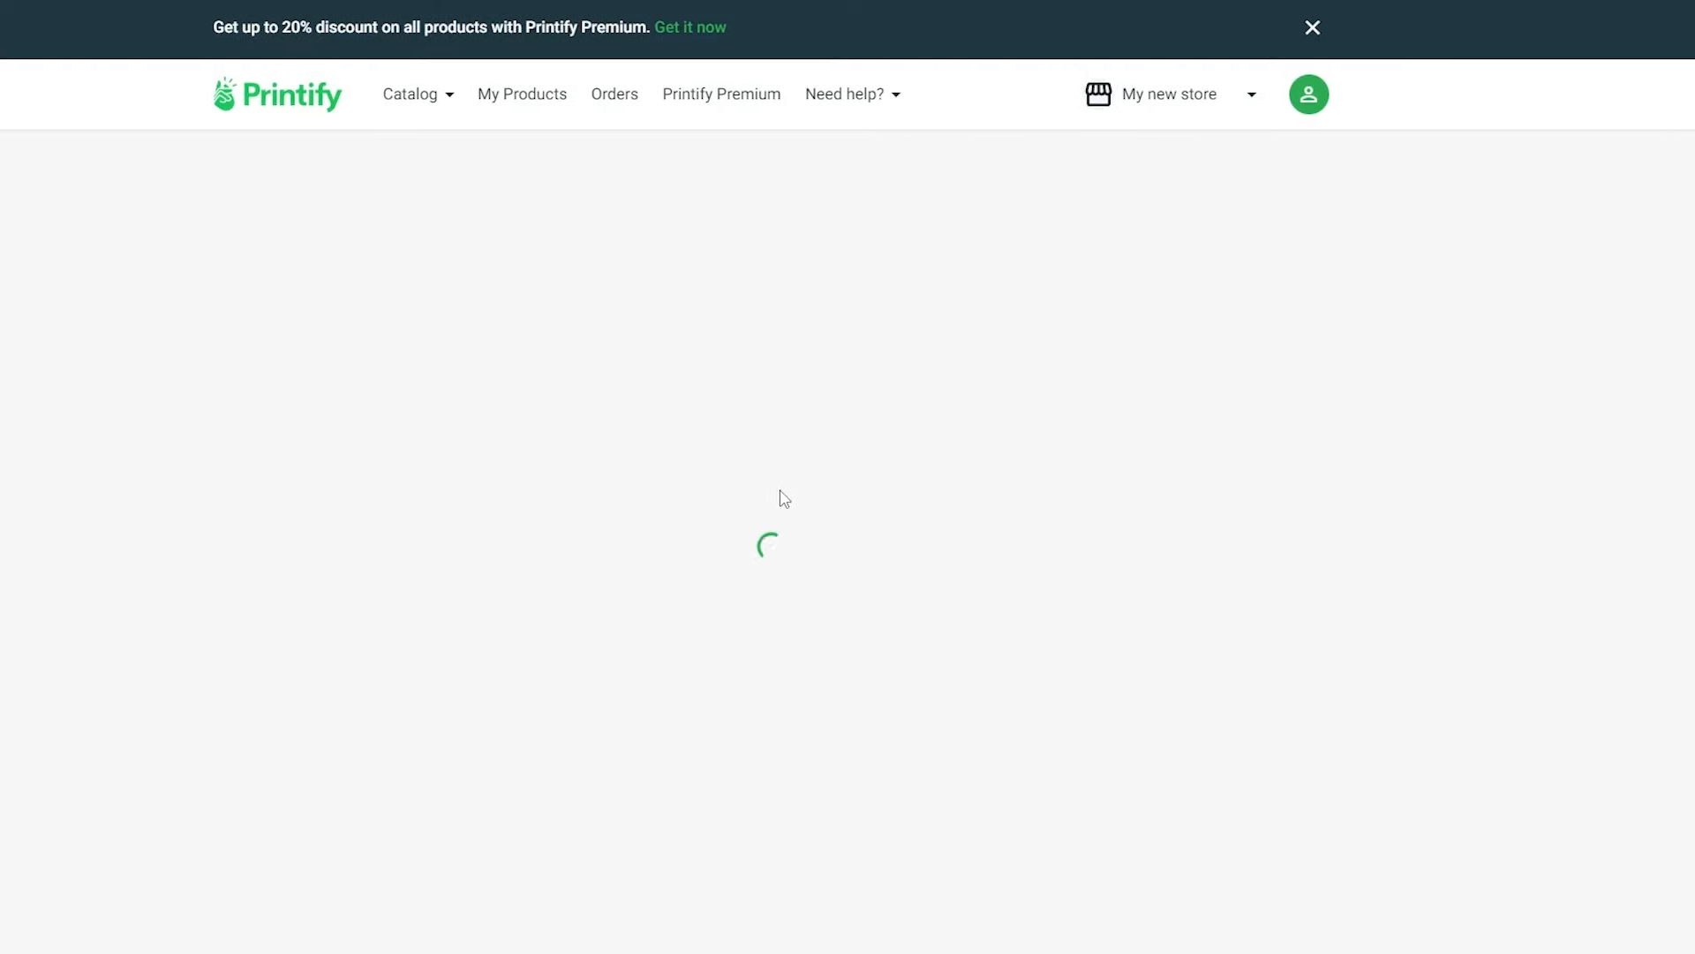
Choose the Side mockup view as the product's title image
scroll(847, 495, down, 10)
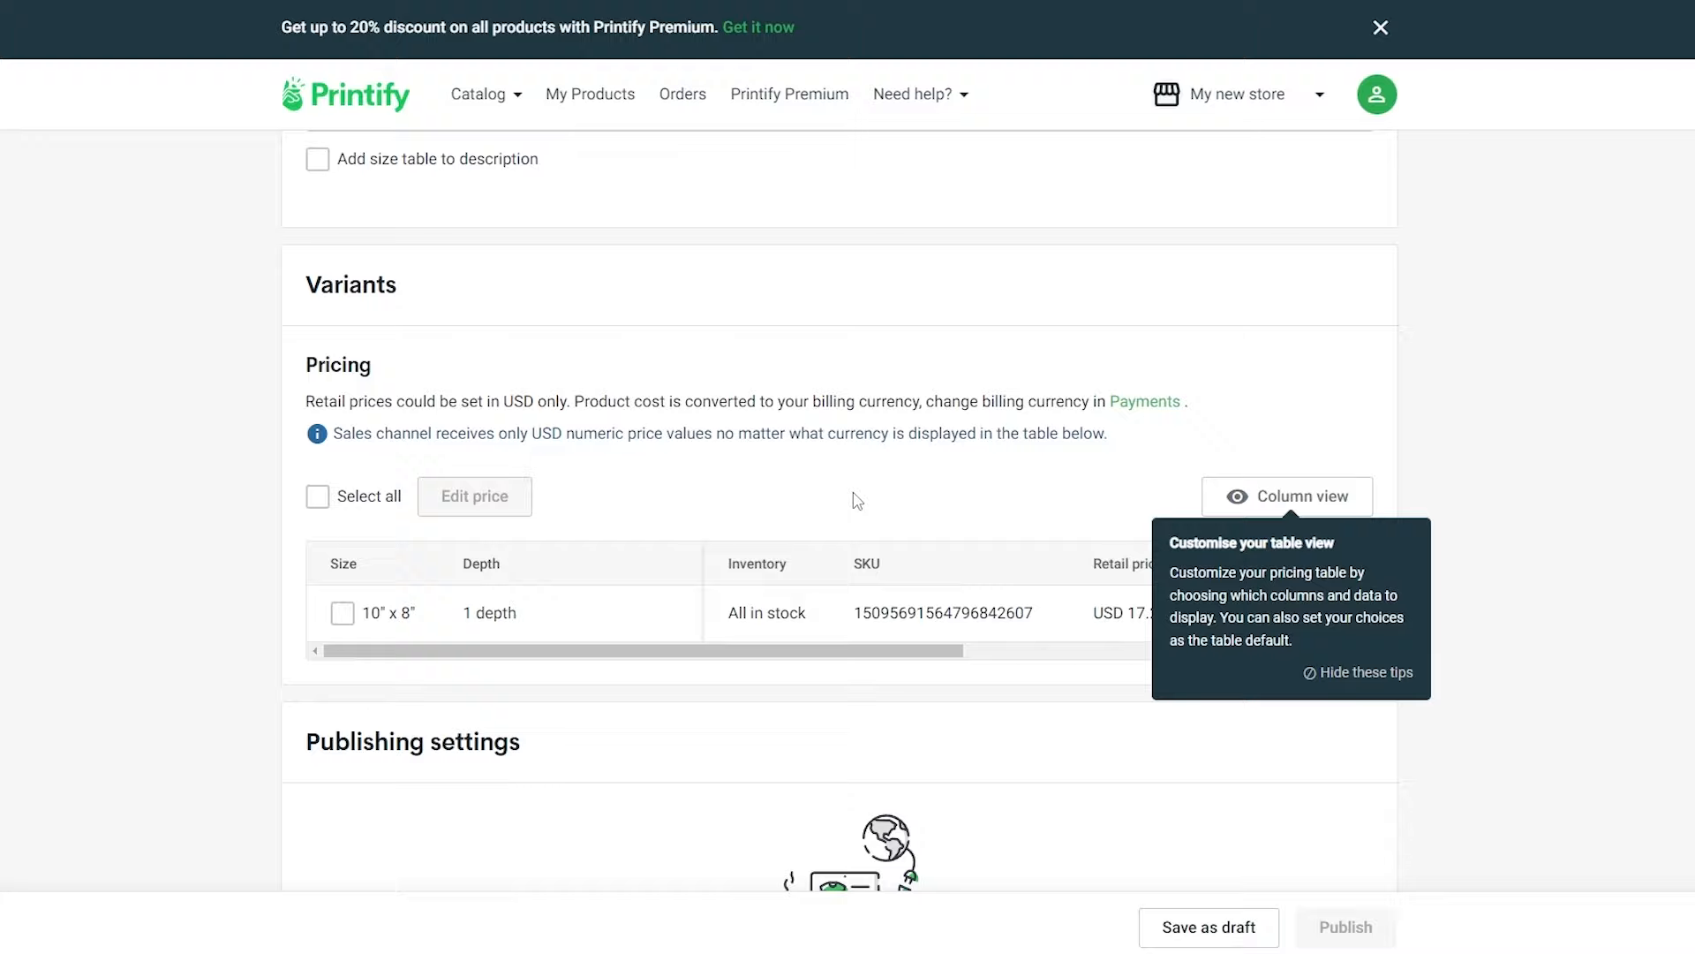
scroll(806, 654, up, 10)
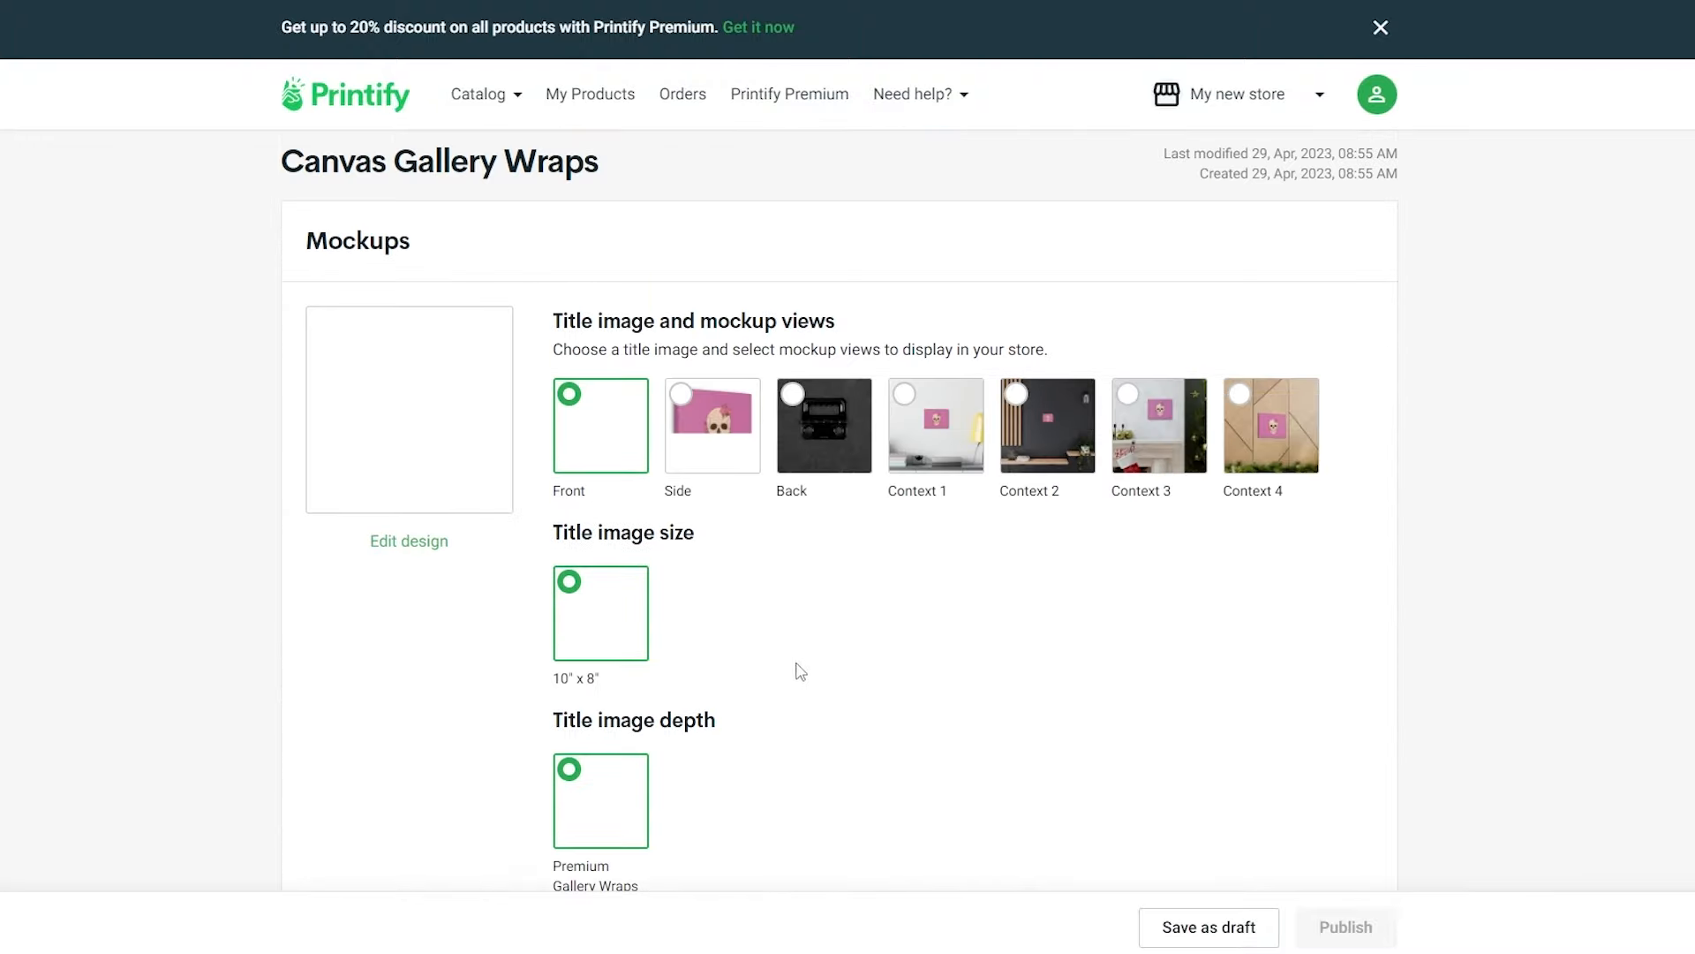
scroll(750, 459, down, 4)
Review the canvas wrap's description, variant pricing, publishing settings and mockups, hiding the table view tip
scroll(755, 462, down, 4)
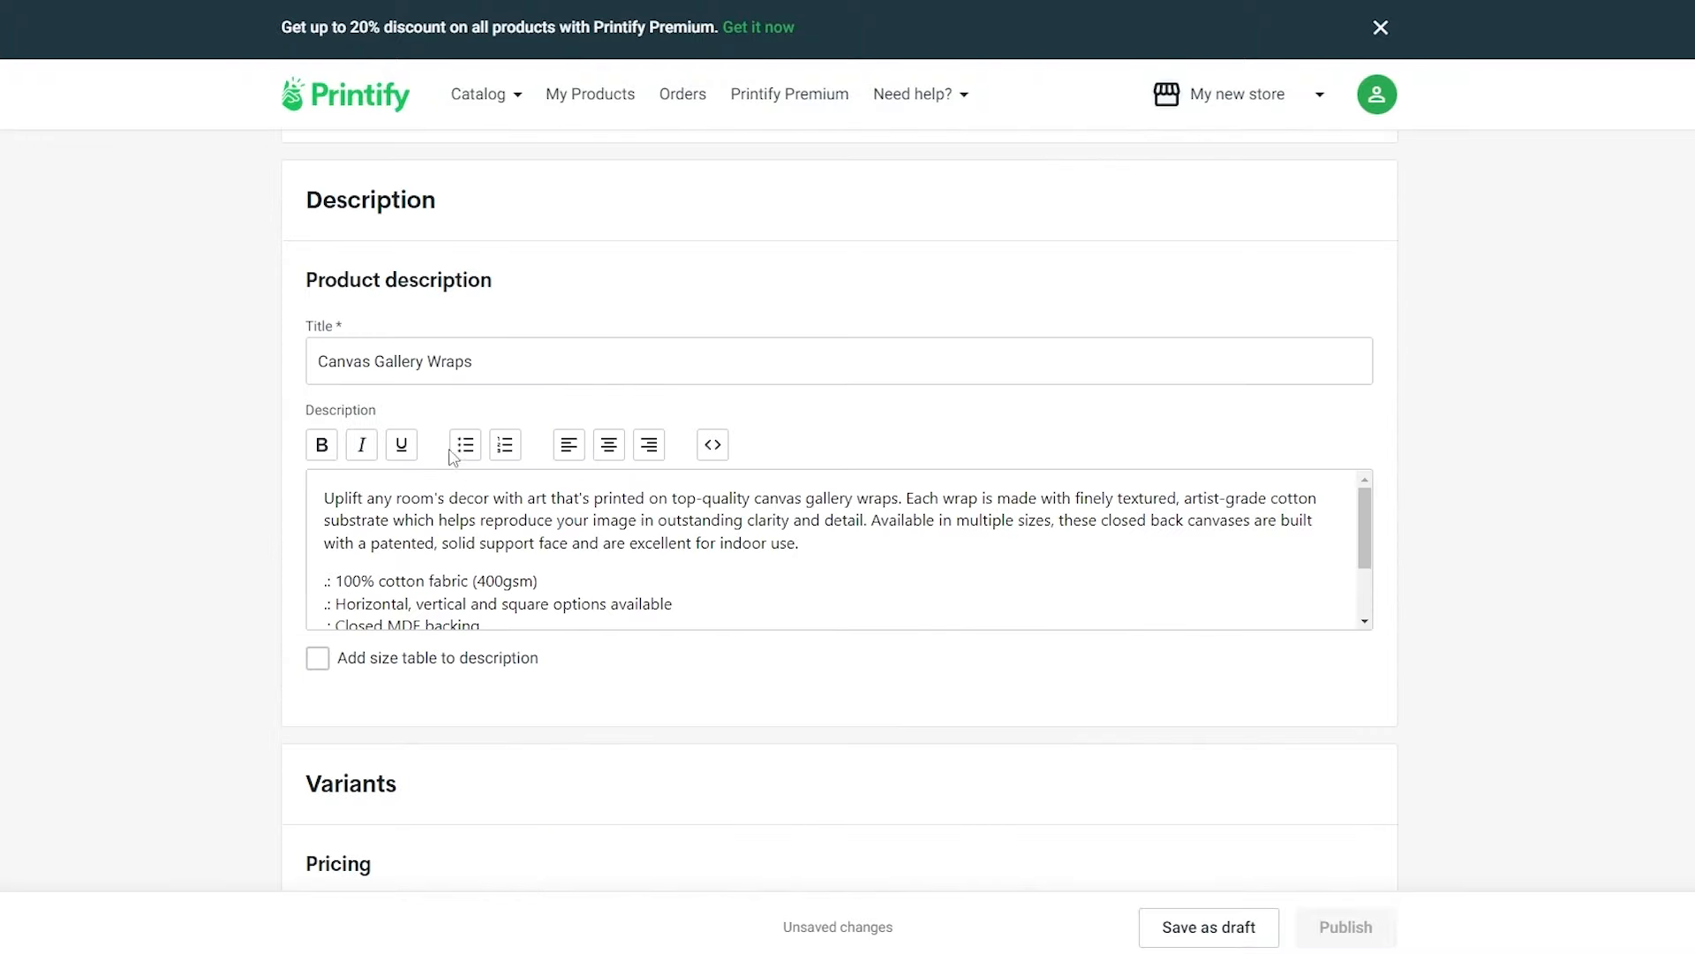
scroll(402, 572, down, 2)
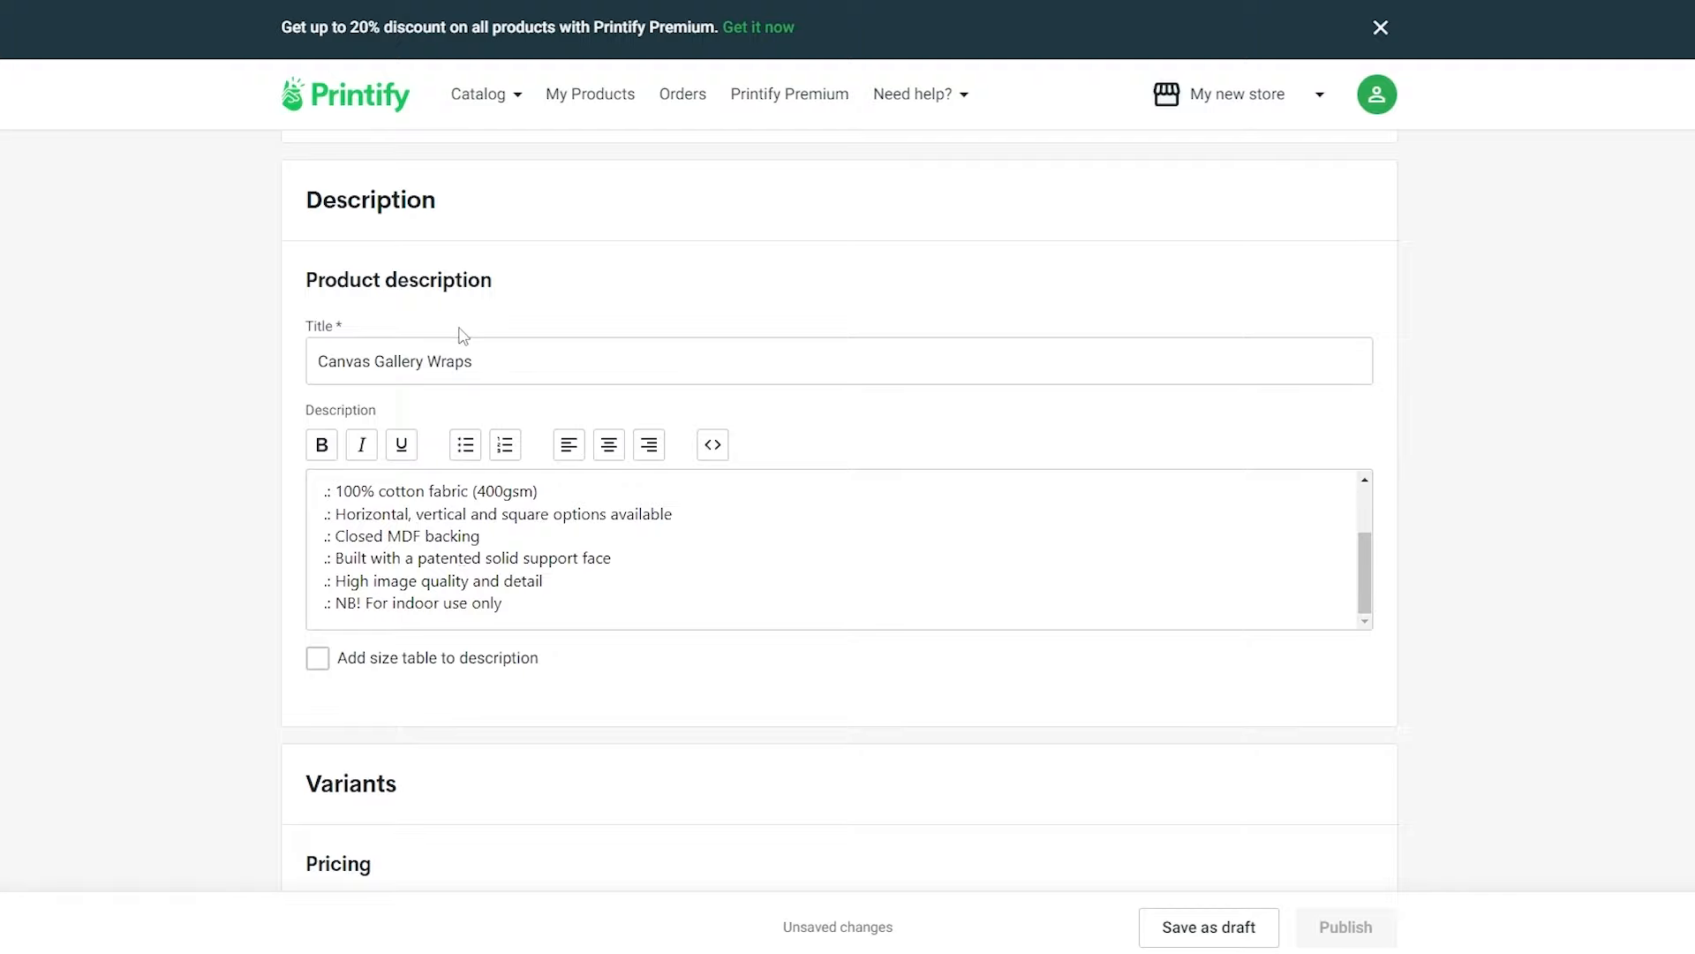
scroll(464, 335, down, 4)
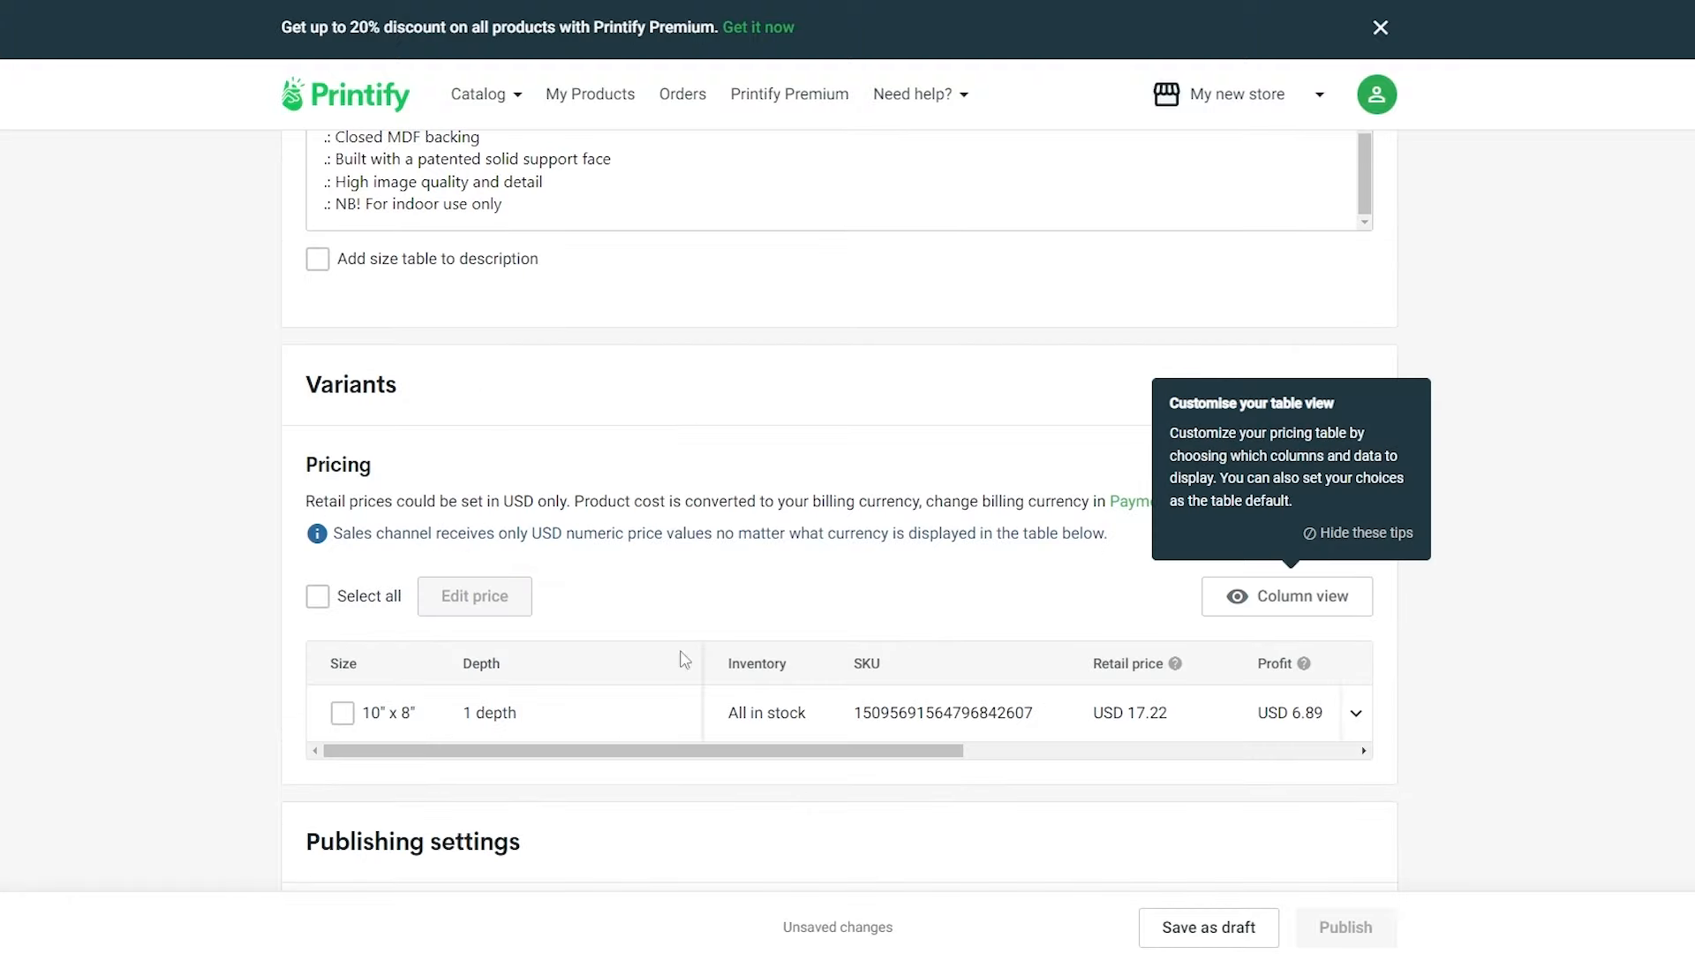
scroll(684, 658, down, 3)
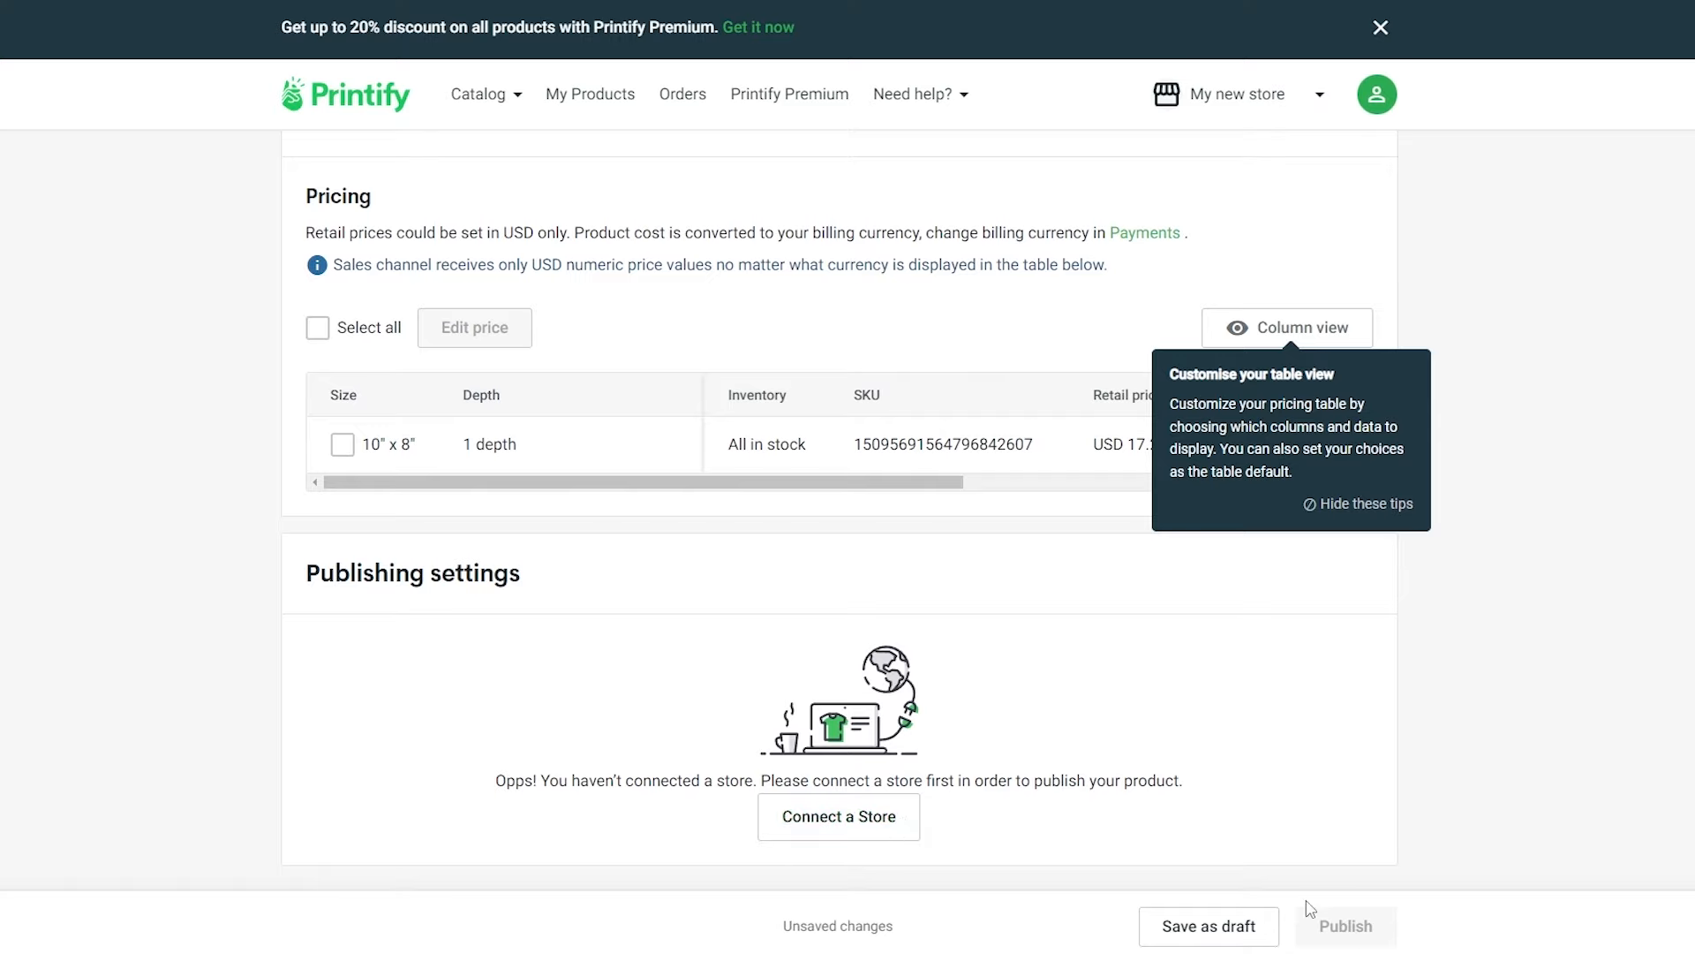
click(1390, 505)
scroll(1390, 512, up, 10)
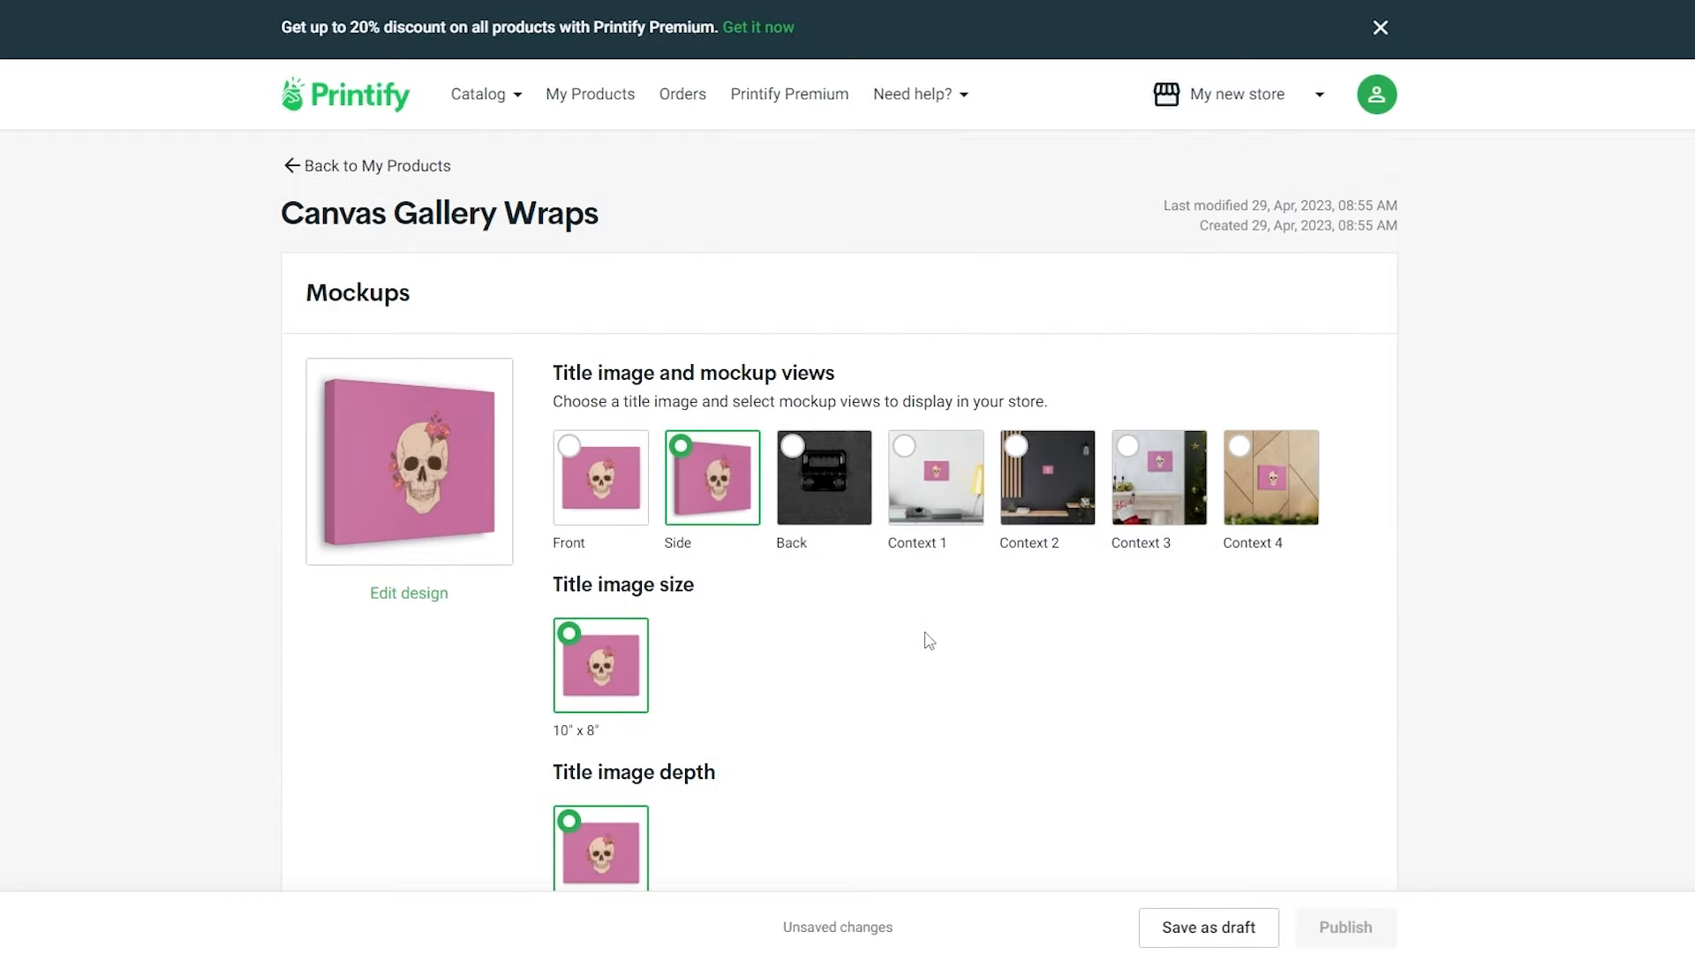
scroll(930, 641, down, 2)
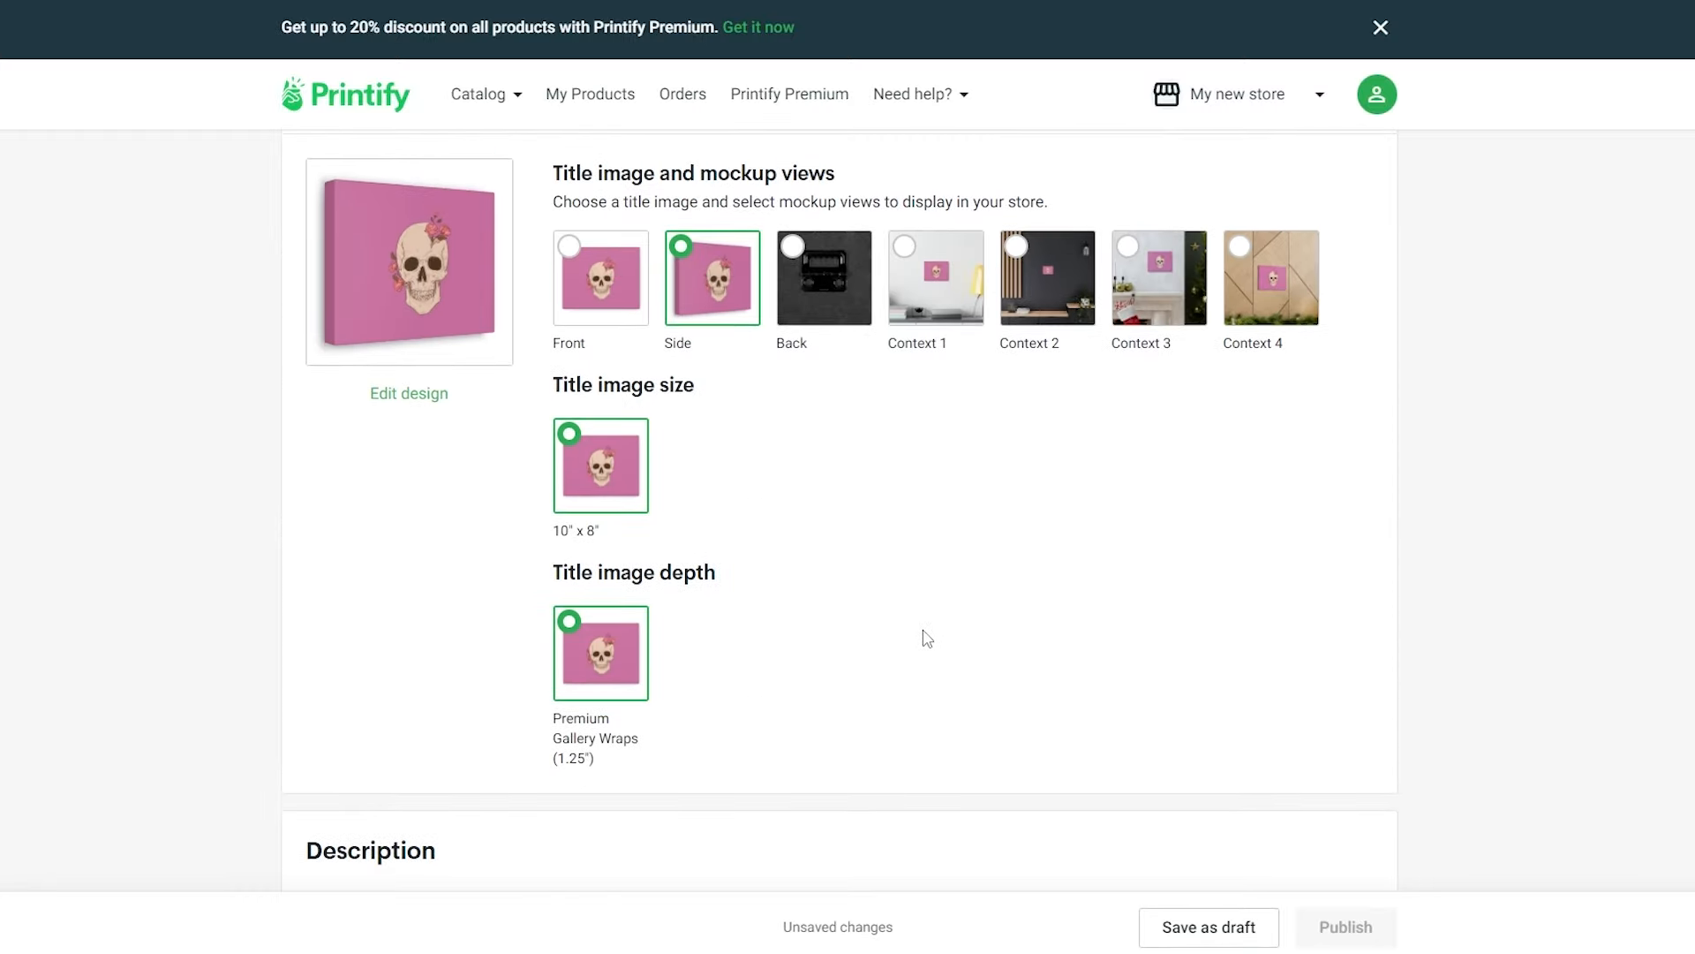